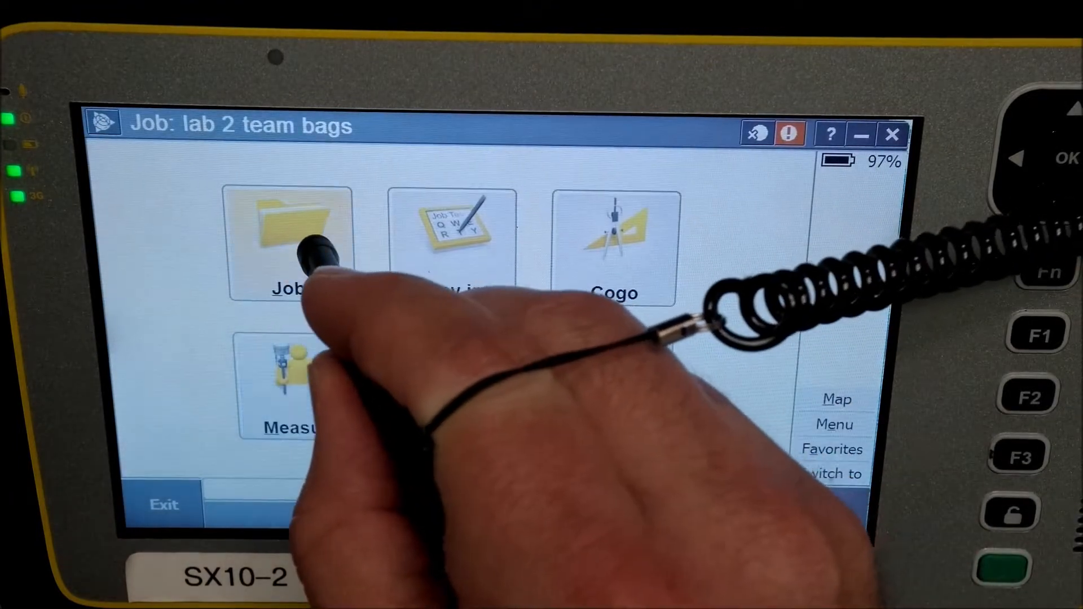
- Open the job named team bags scan firstie
left_click(319, 241)
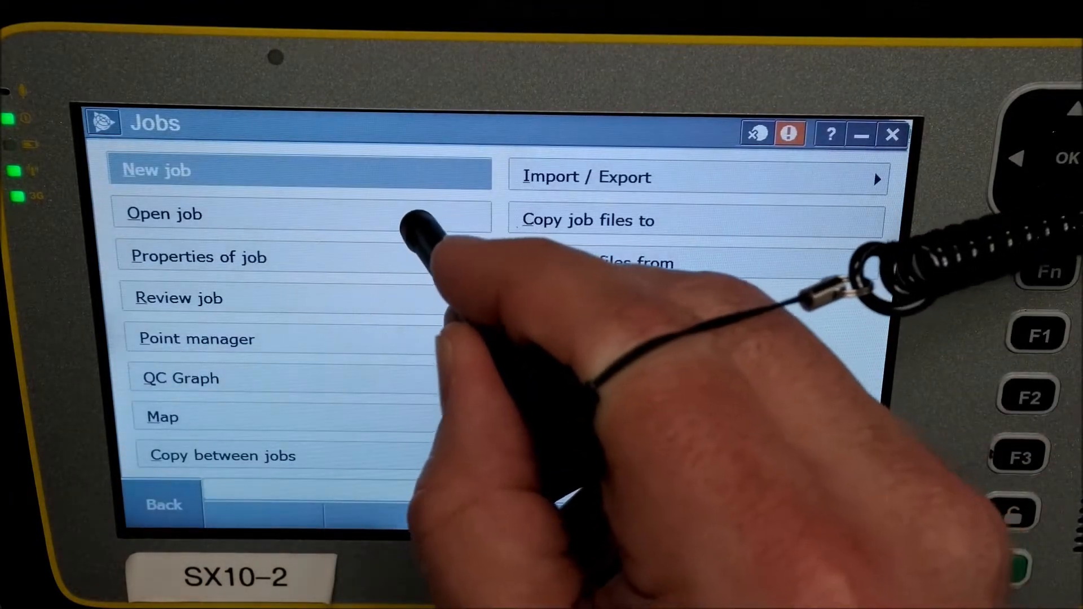
left_click(417, 221)
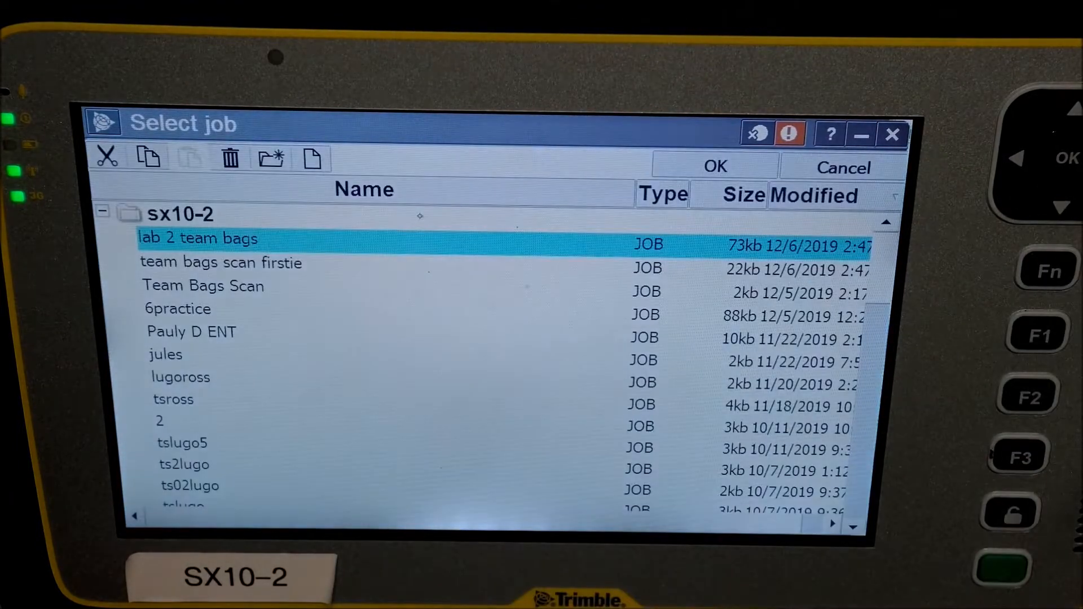
double_click(284, 269)
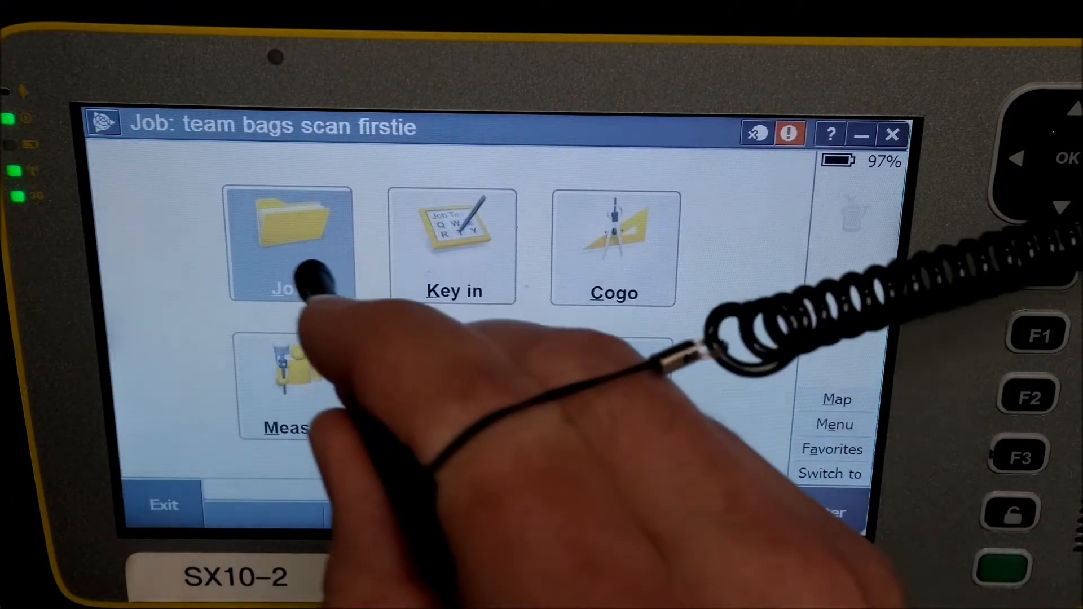
- Export the job in Trimble JobXML format as team bags scan firstie.jxl, version 5.72
left_click(304, 272)
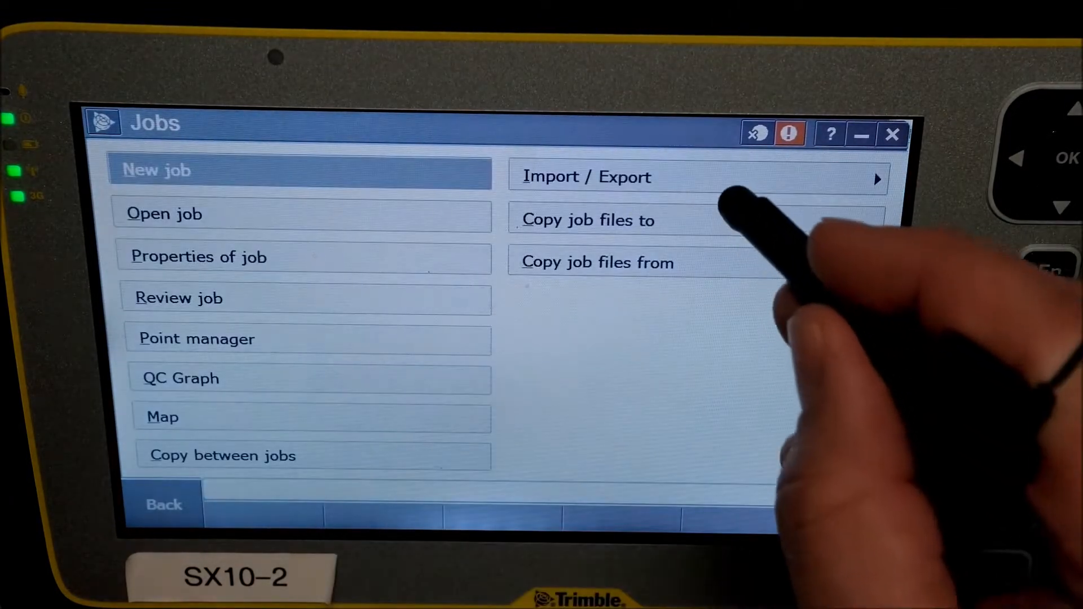
left_click(714, 179)
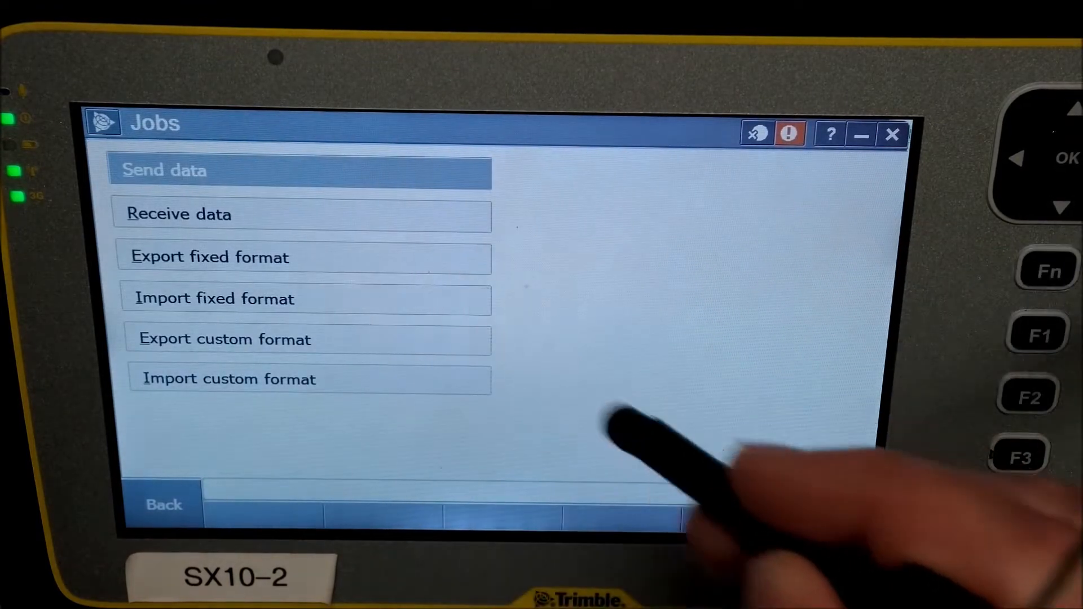
left_click(339, 259)
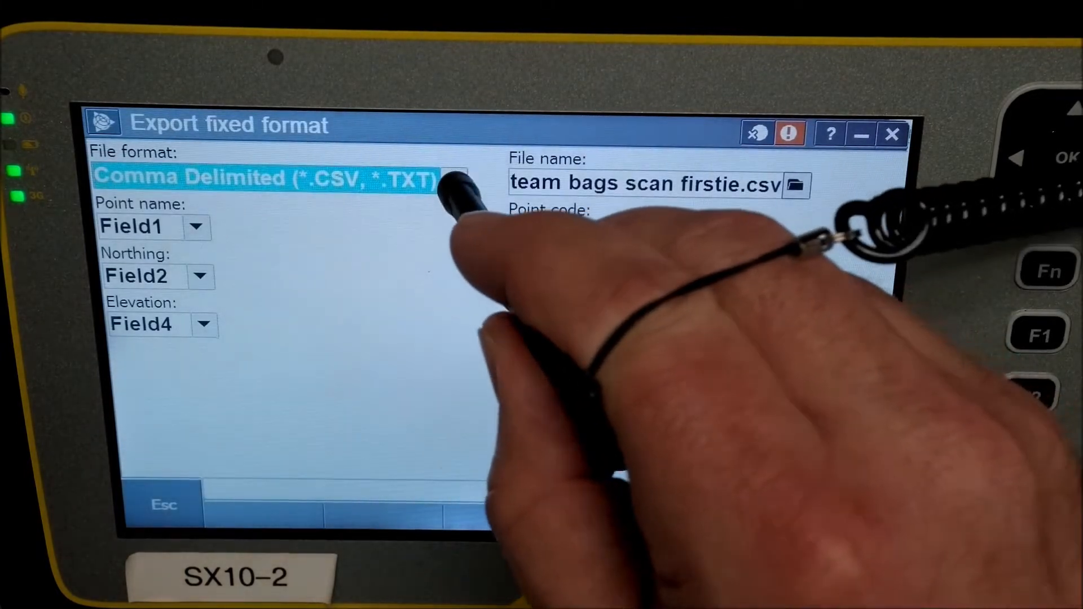
left_click(455, 180)
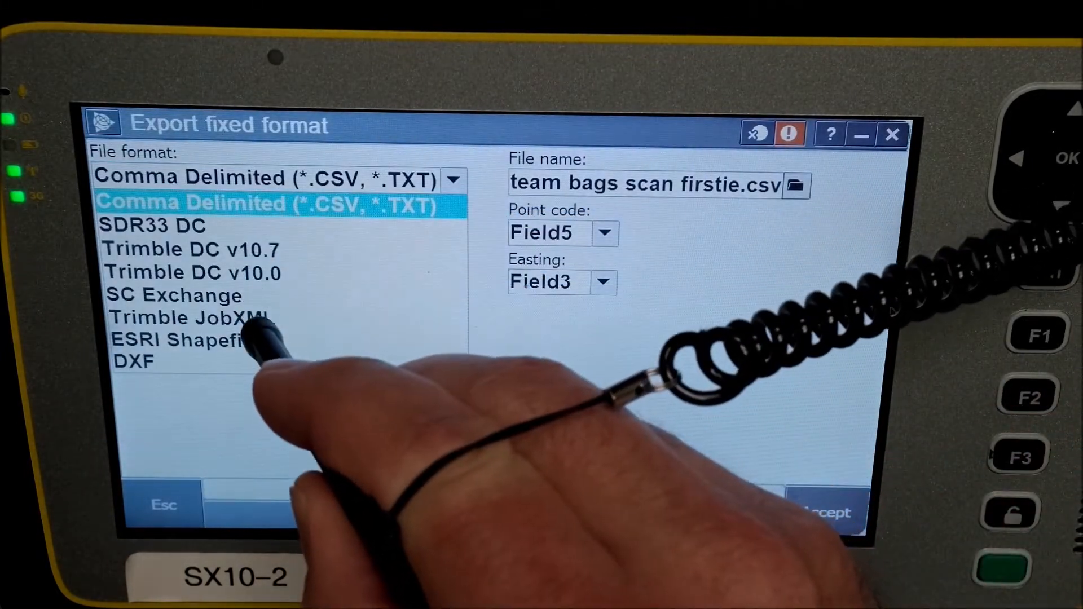
left_click(225, 317)
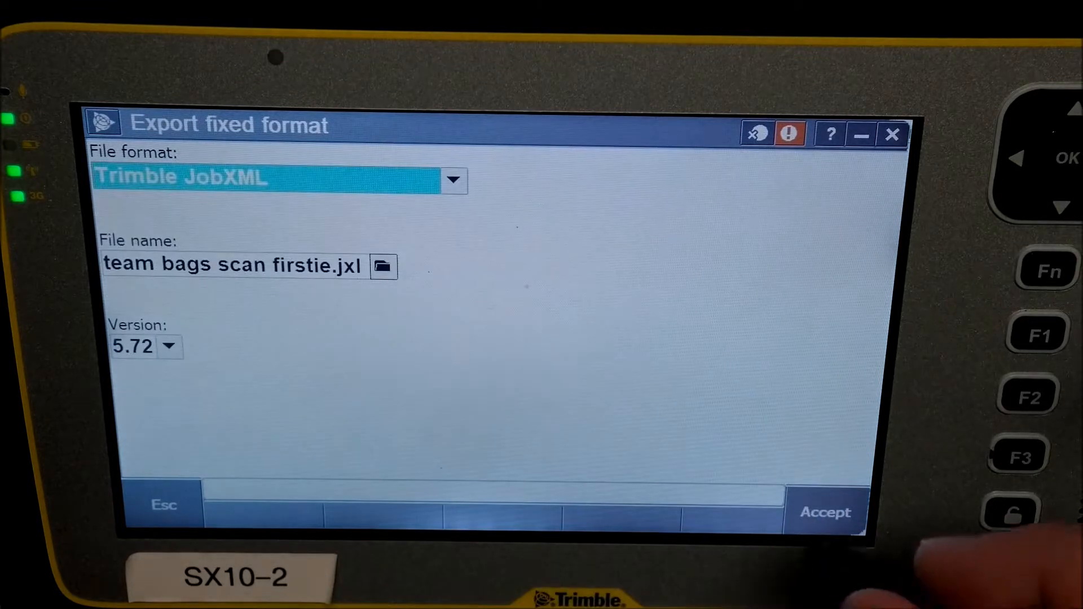
left_click(825, 513)
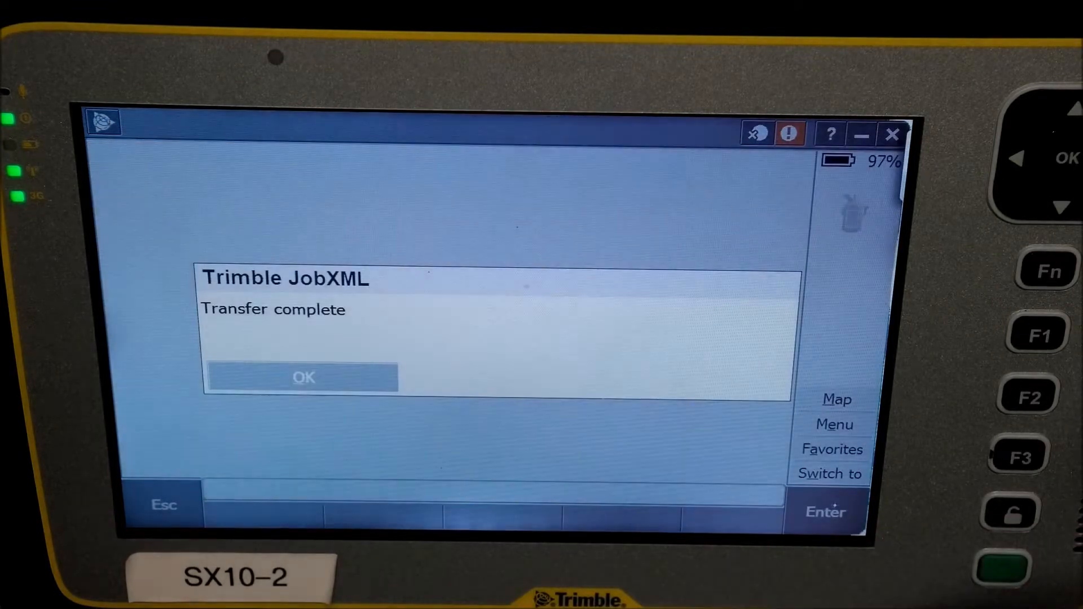
left_click(304, 378)
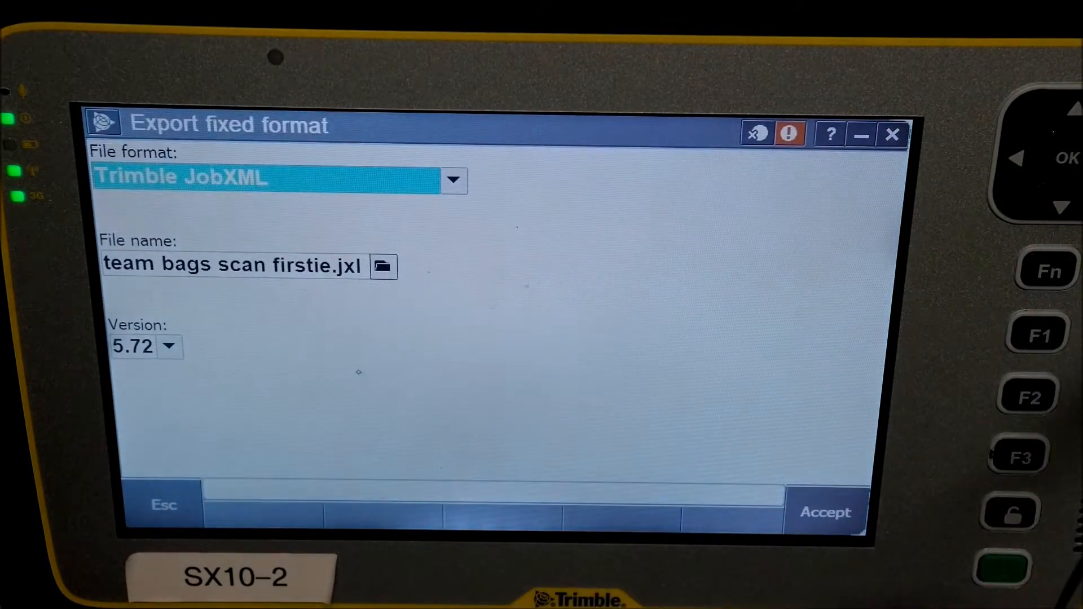
- Leave the export screen and shut down General Survey
left_click(164, 505)
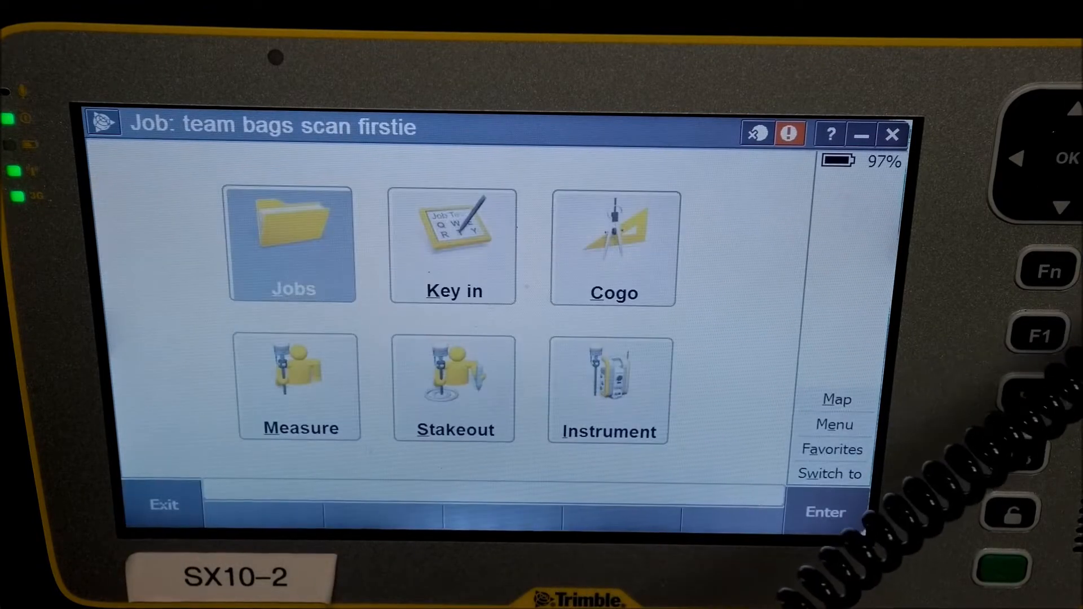
left_click(166, 504)
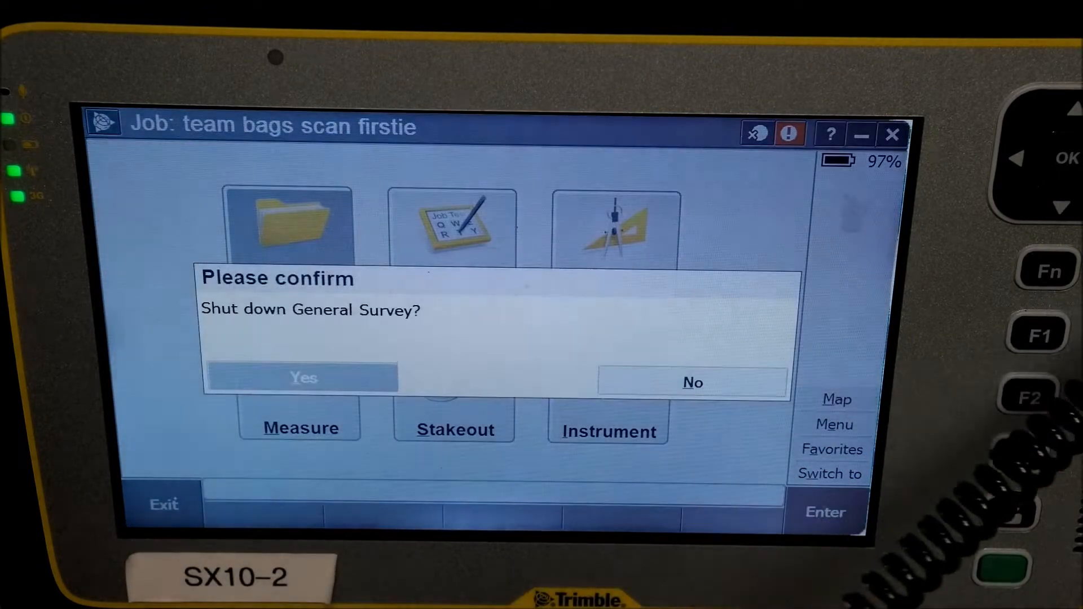
left_click(361, 379)
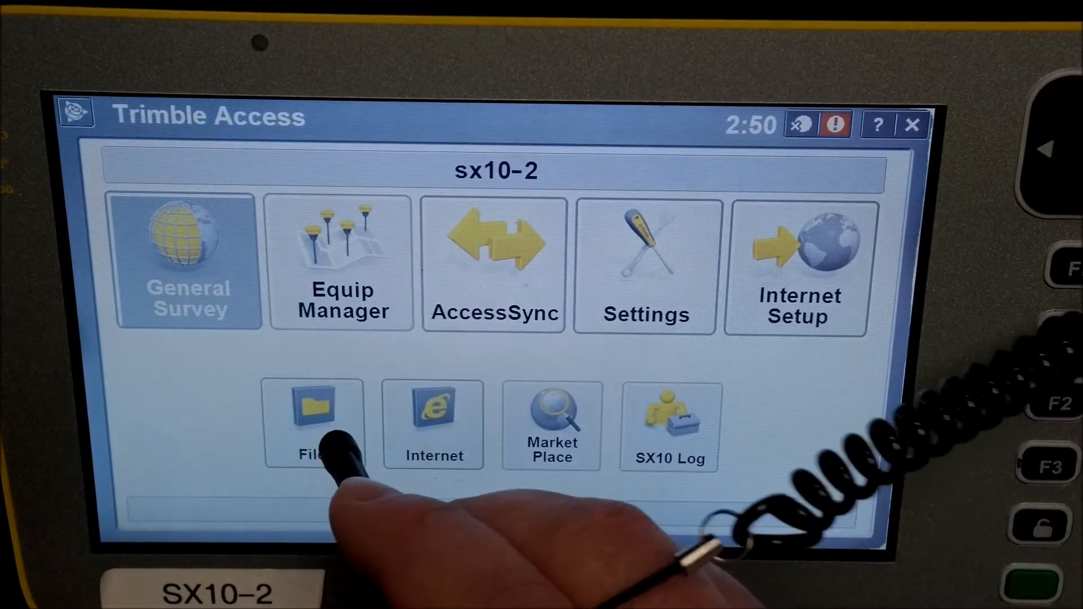
- Open Files and browse to the Export folder inside Trimble Data\sx10-2
left_click(333, 443)
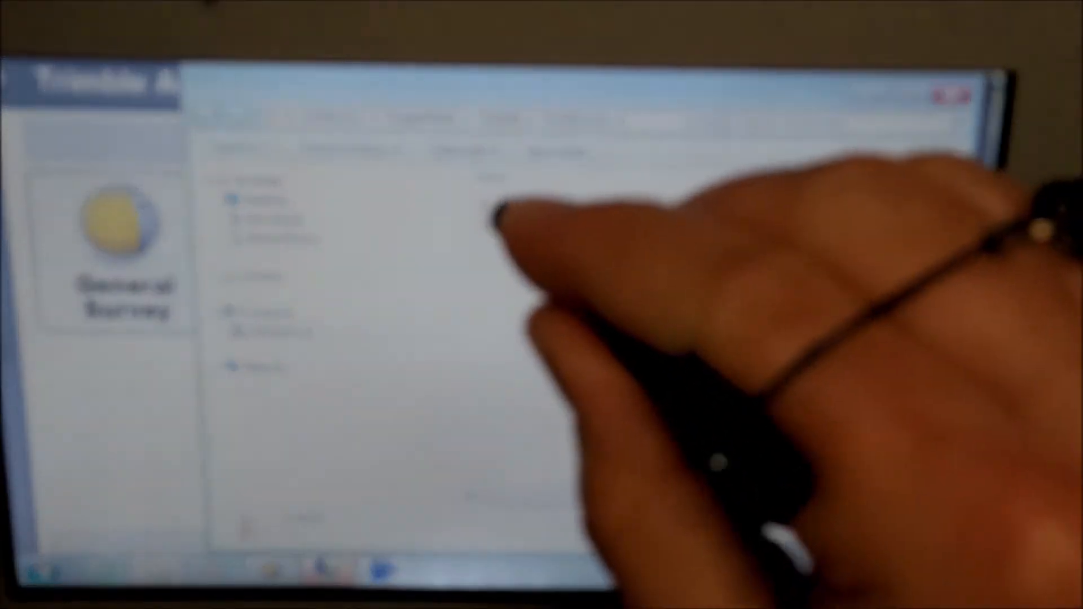
left_click(511, 205)
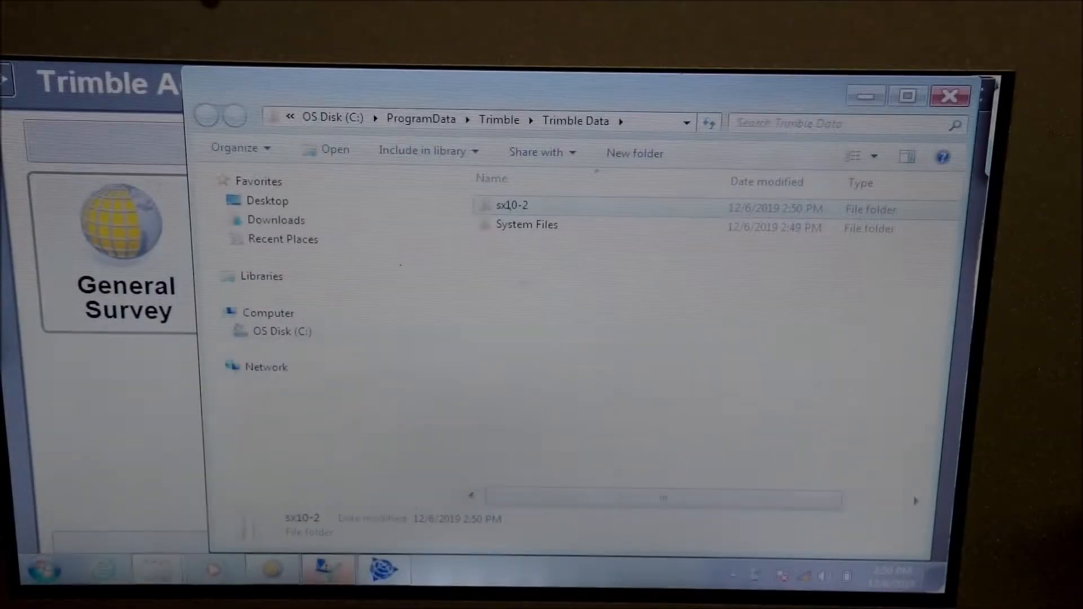
left_click(535, 208)
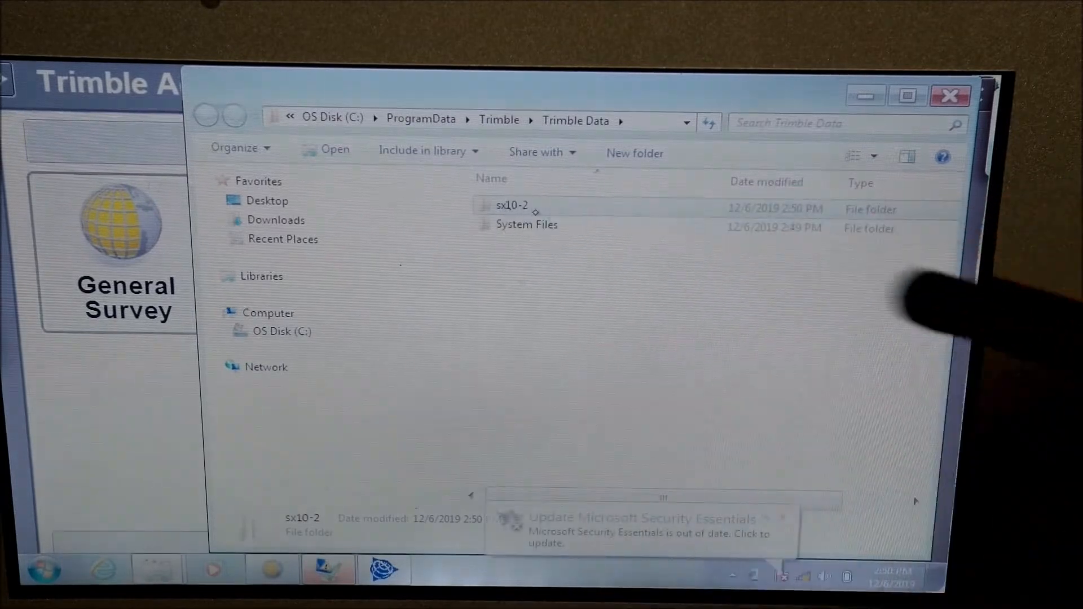
left_click(665, 337)
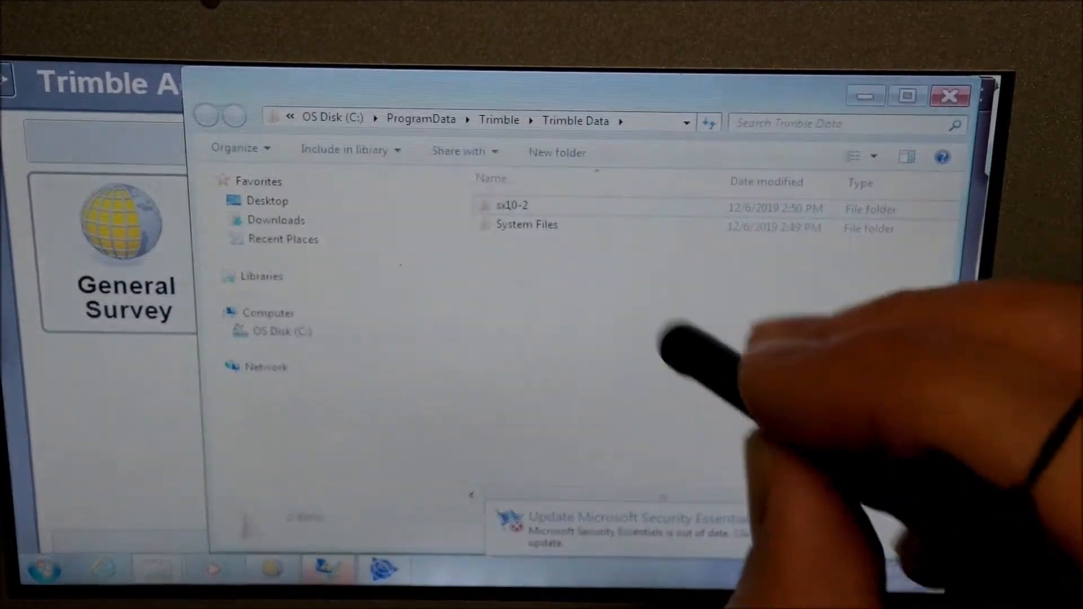
left_click(516, 205)
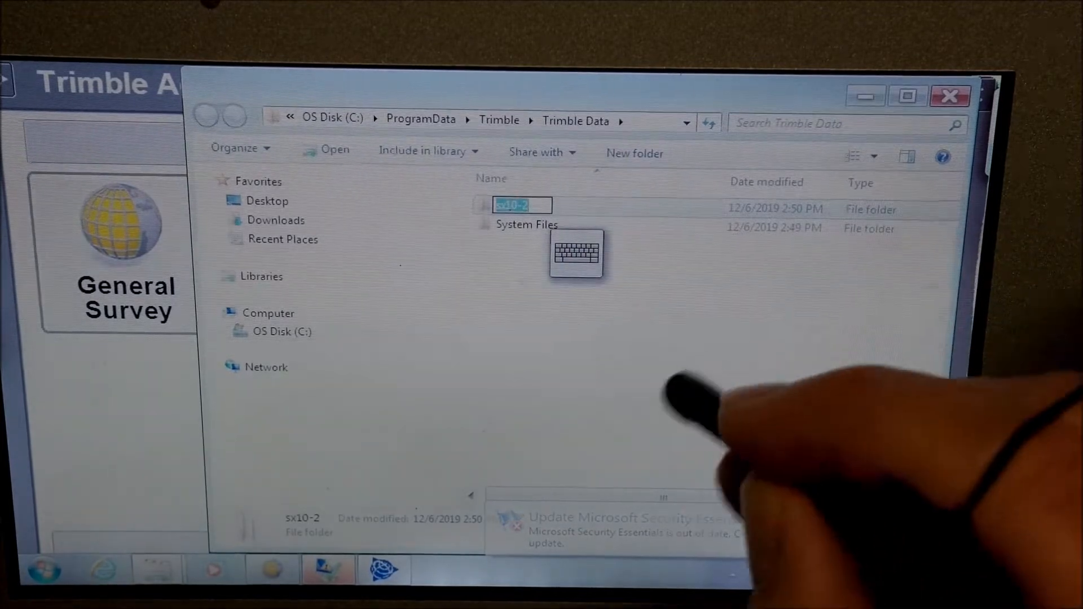
double_click(507, 207)
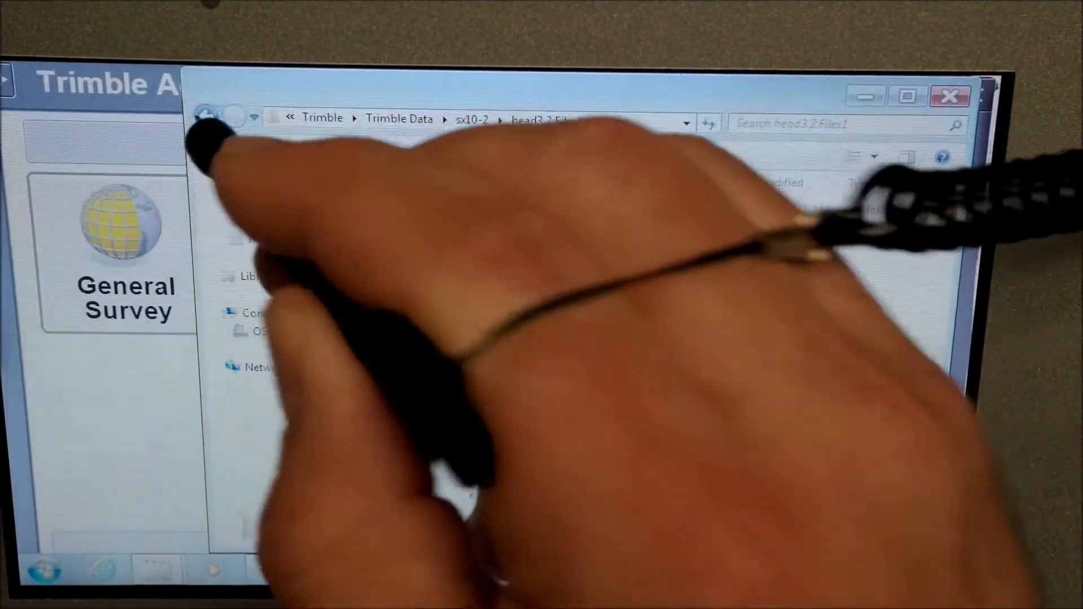
left_click(206, 117)
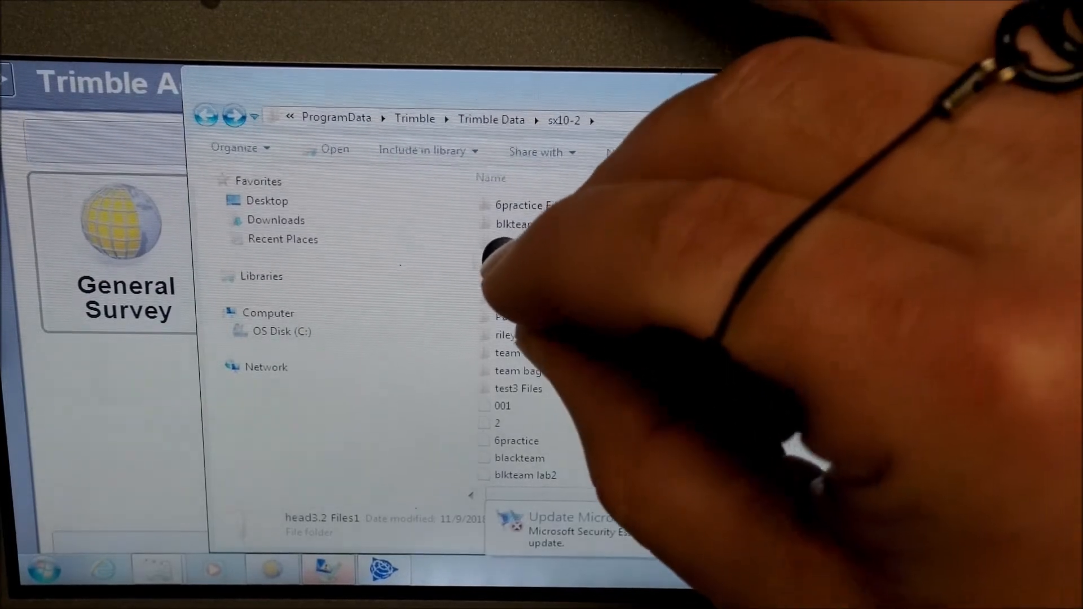
left_click(499, 242)
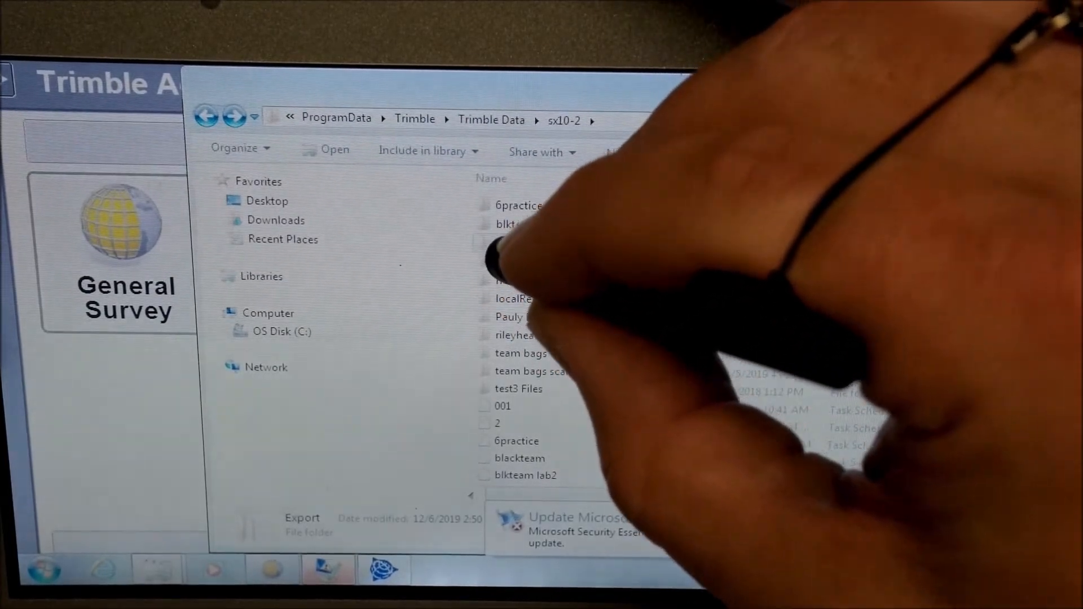
double_click(496, 242)
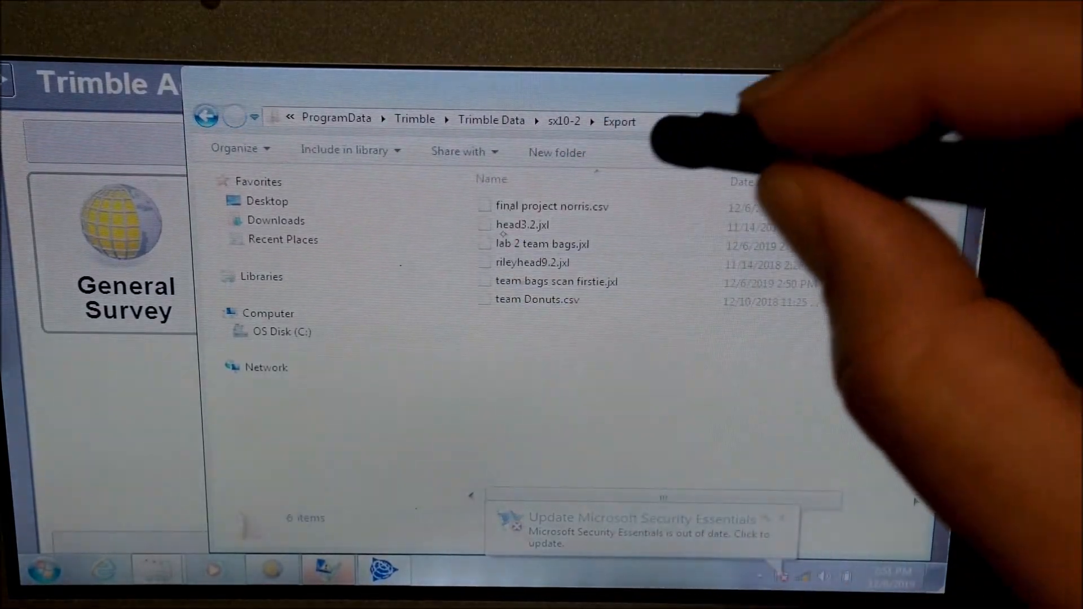
- Copy the file team bags scan firstie.jxl
left_click(598, 282)
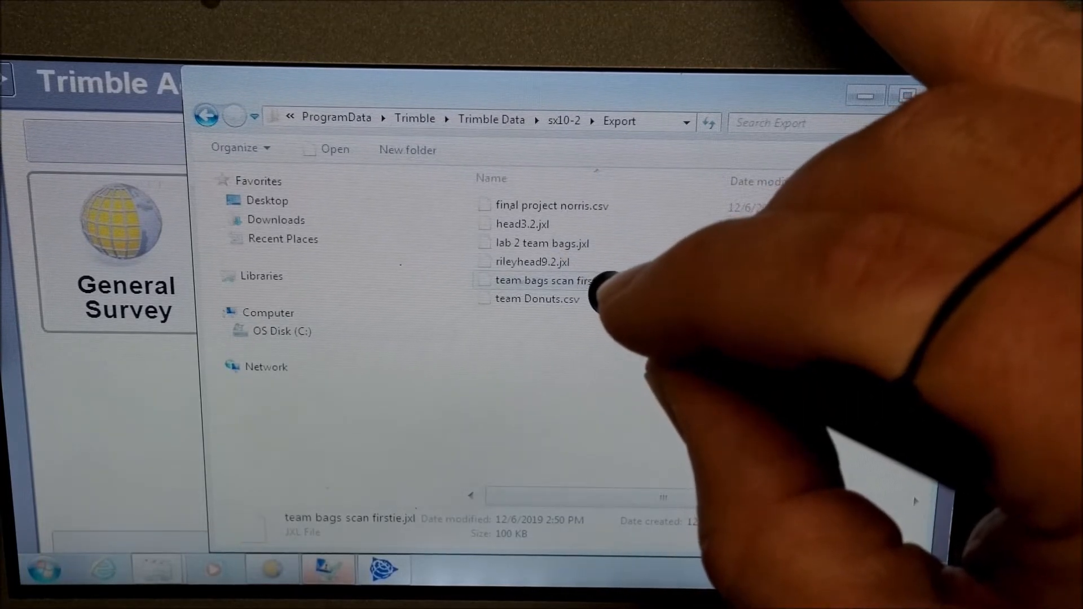
right_click(601, 282)
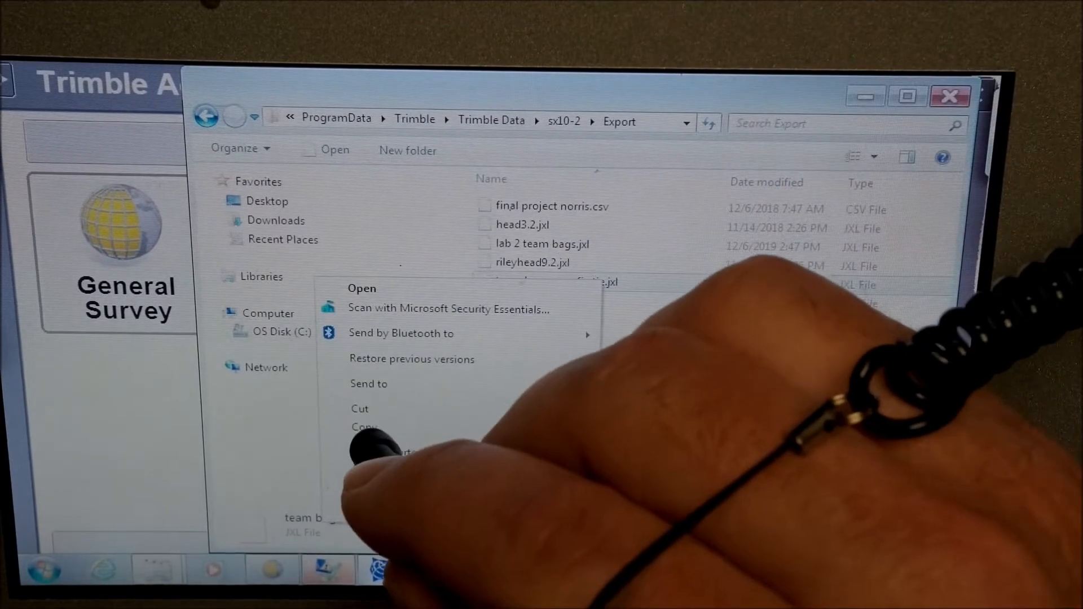
left_click(378, 422)
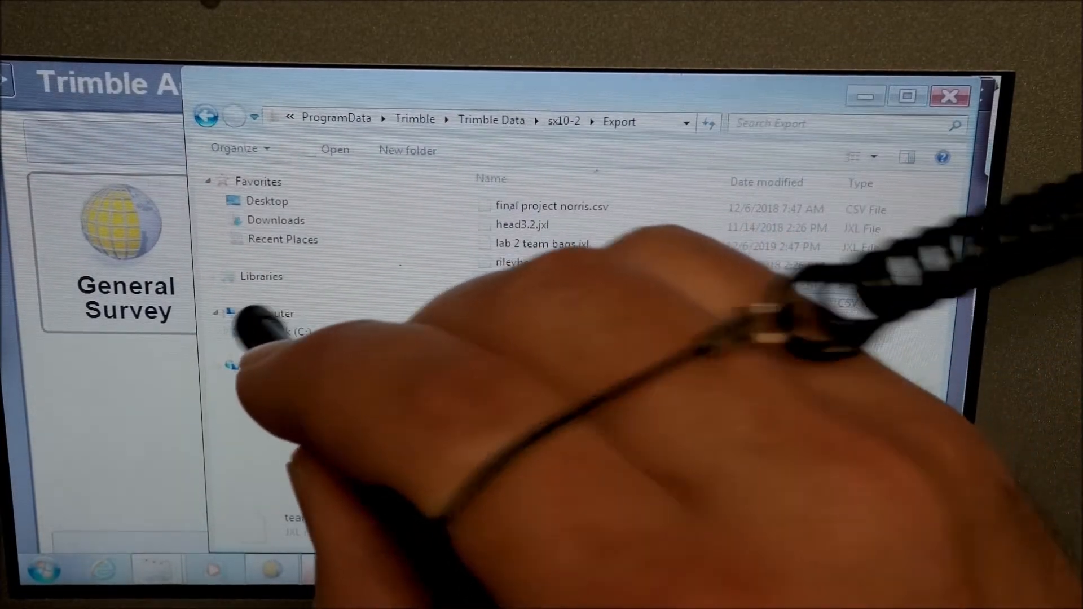
- Browse to the EV380_SX10_Dwnld folder on the Transcend (D:) drive
left_click(270, 313)
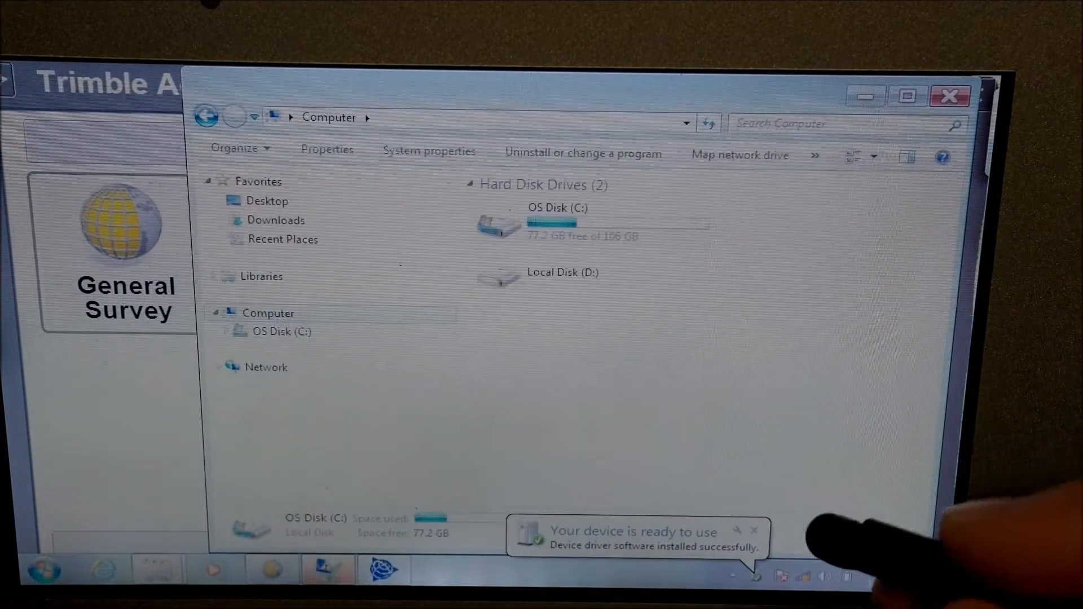
left_click(756, 527)
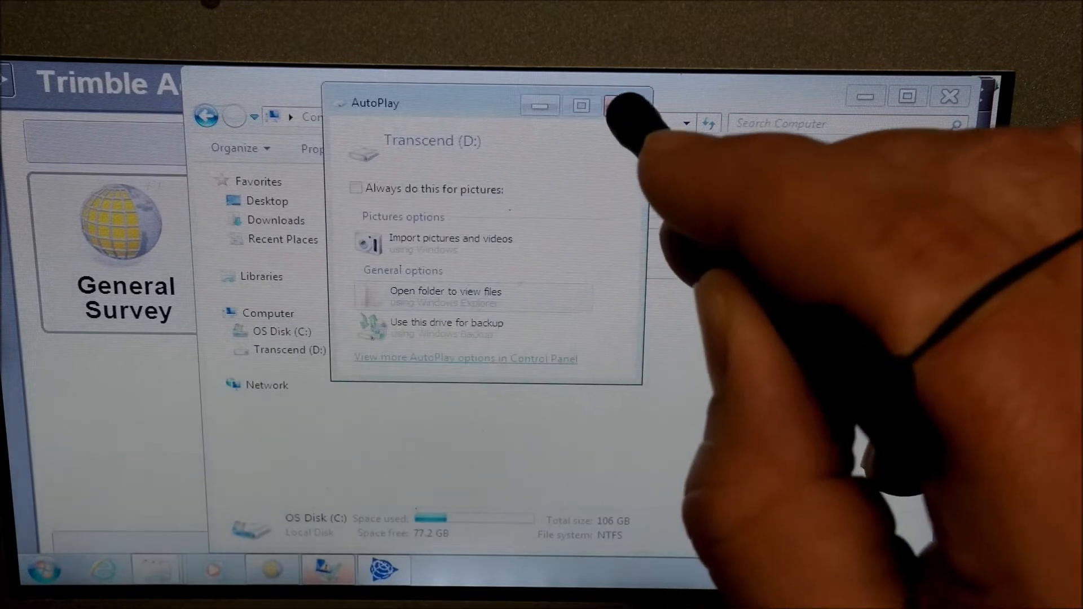
left_click(616, 105)
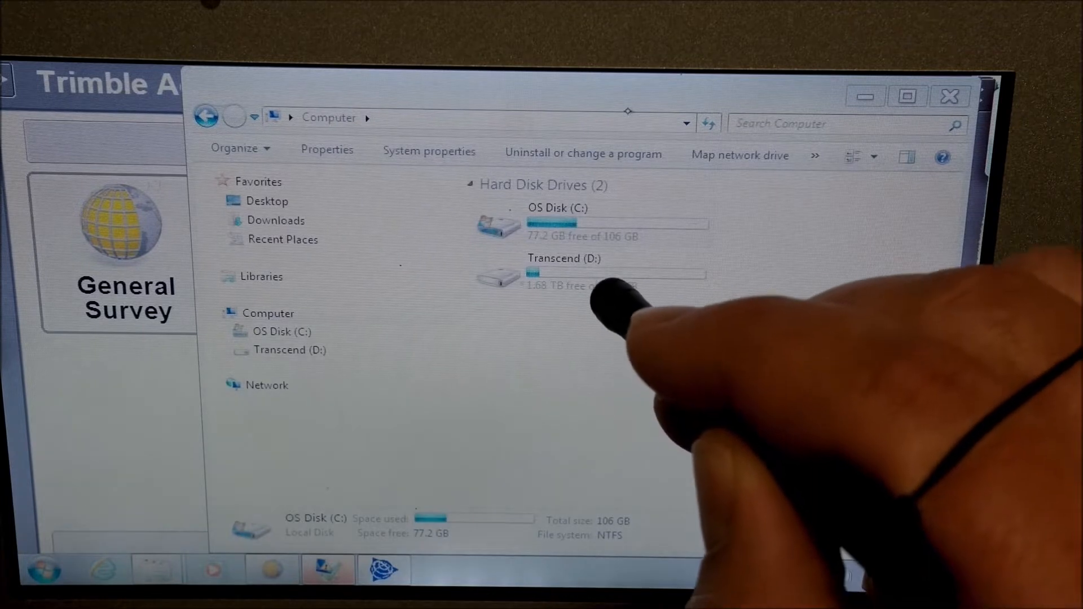
left_click(602, 270)
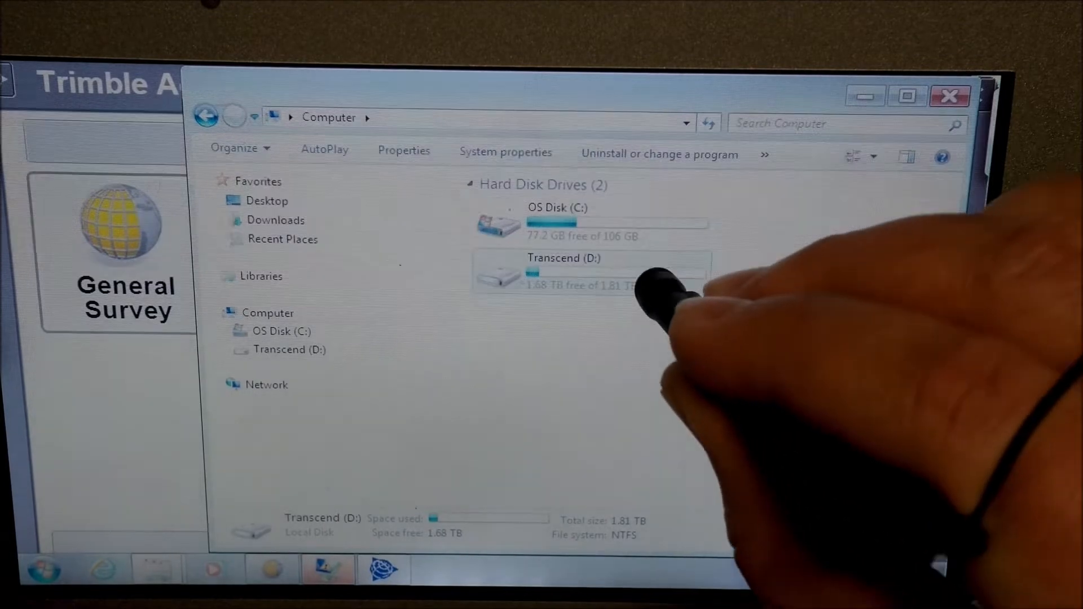
double_click(645, 277)
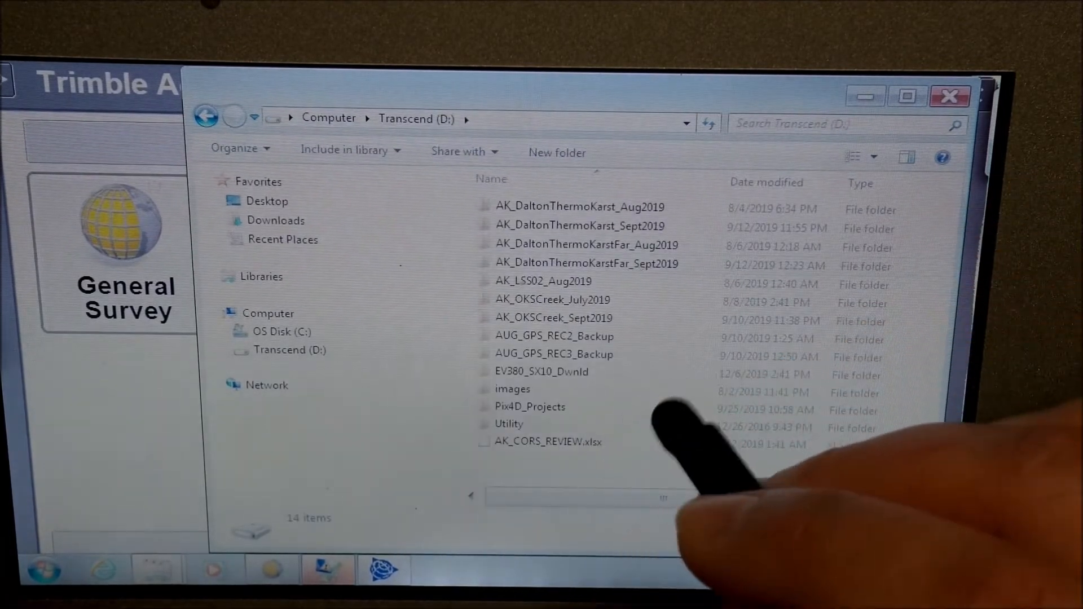
left_click(583, 372)
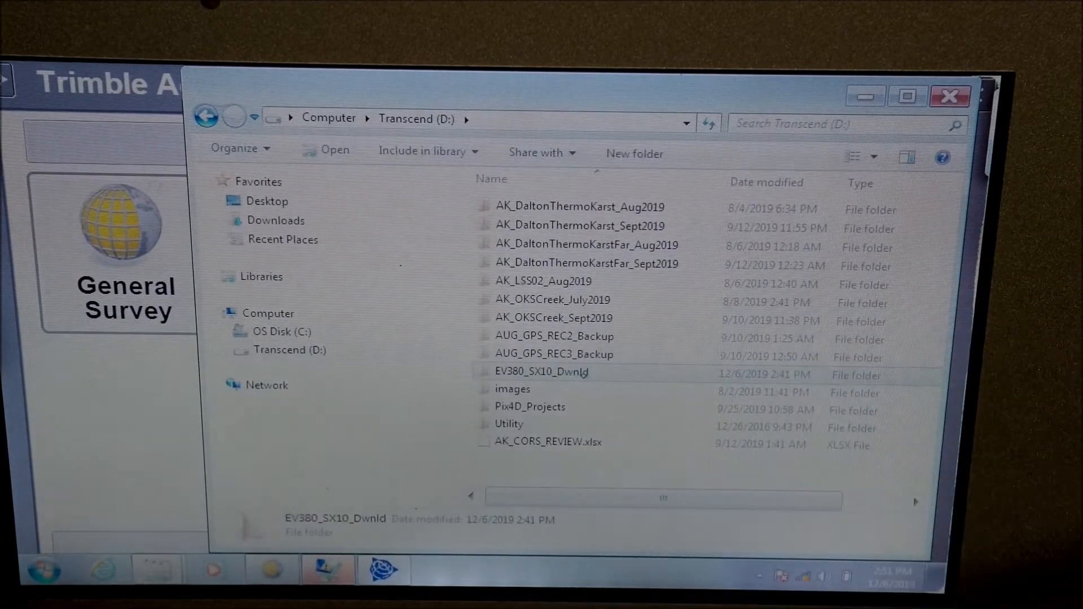
double_click(584, 372)
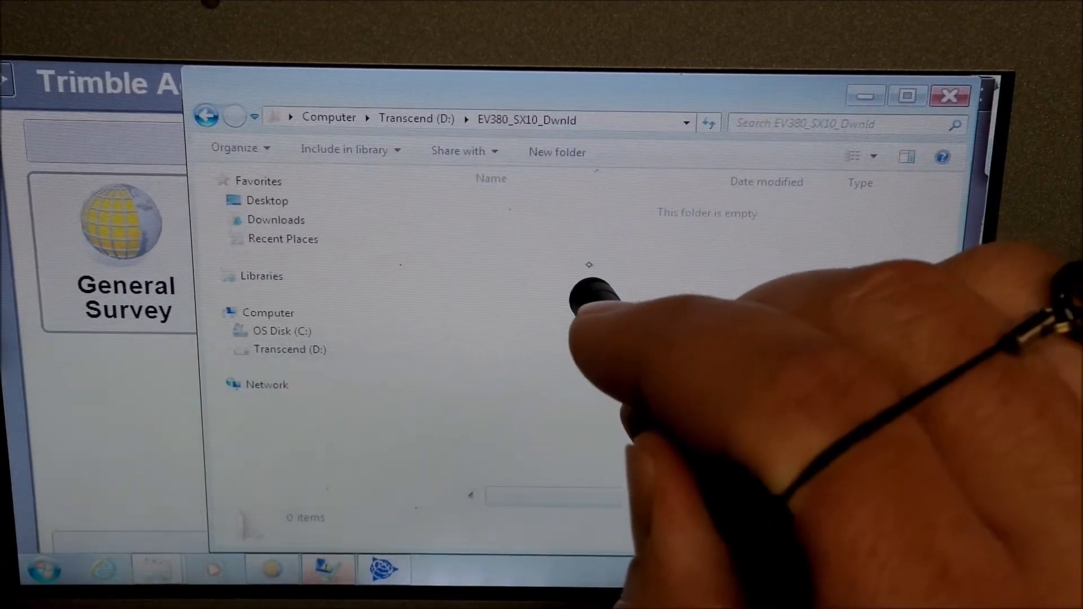
- Paste the copied JobXML file into the EV380_SX10_Dwnld folder
right_click(595, 290)
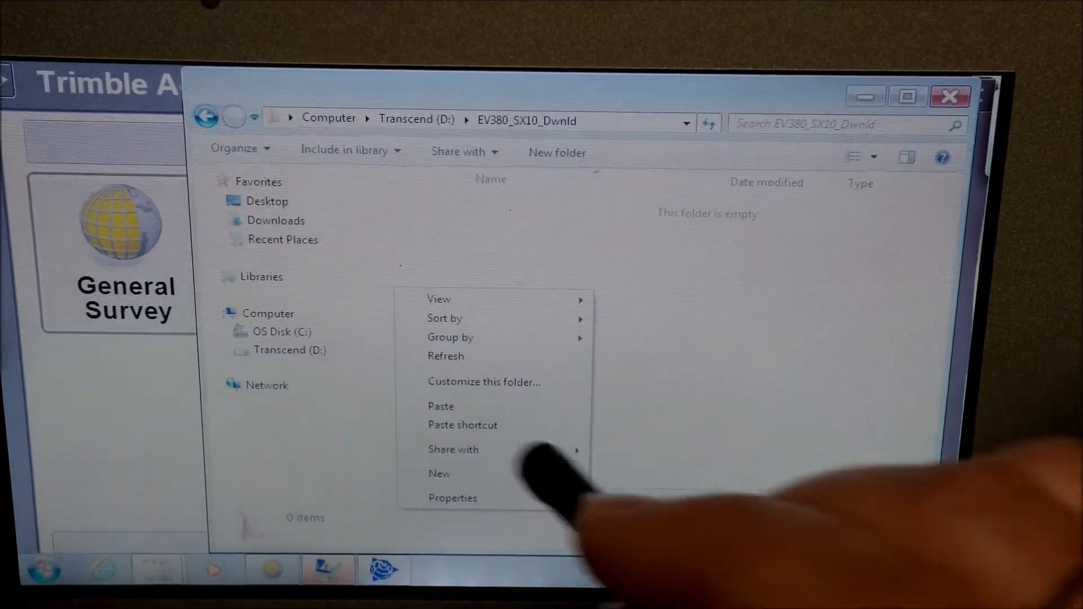
left_click(443, 406)
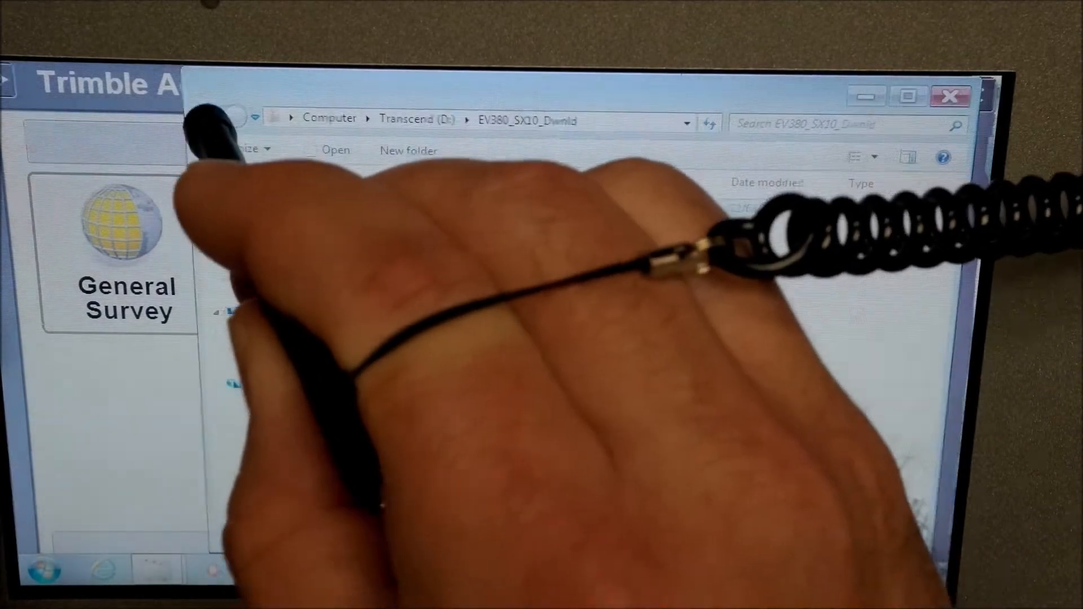
left_click(206, 117)
left_click(207, 117)
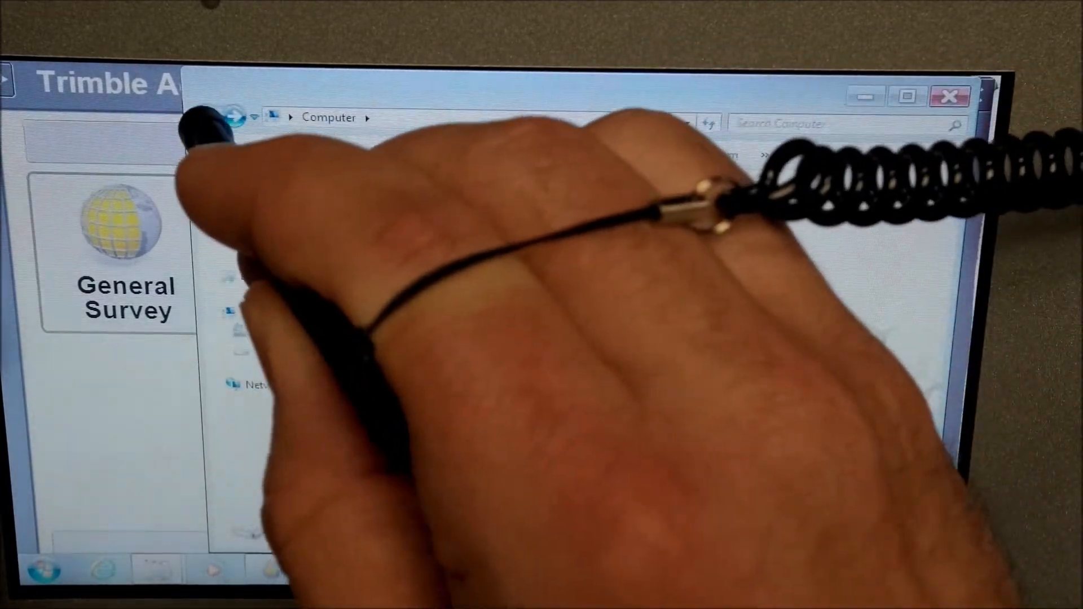
- Return to the sx10-2 folder and copy the team bags scan firstie Files folder
left_click(207, 117)
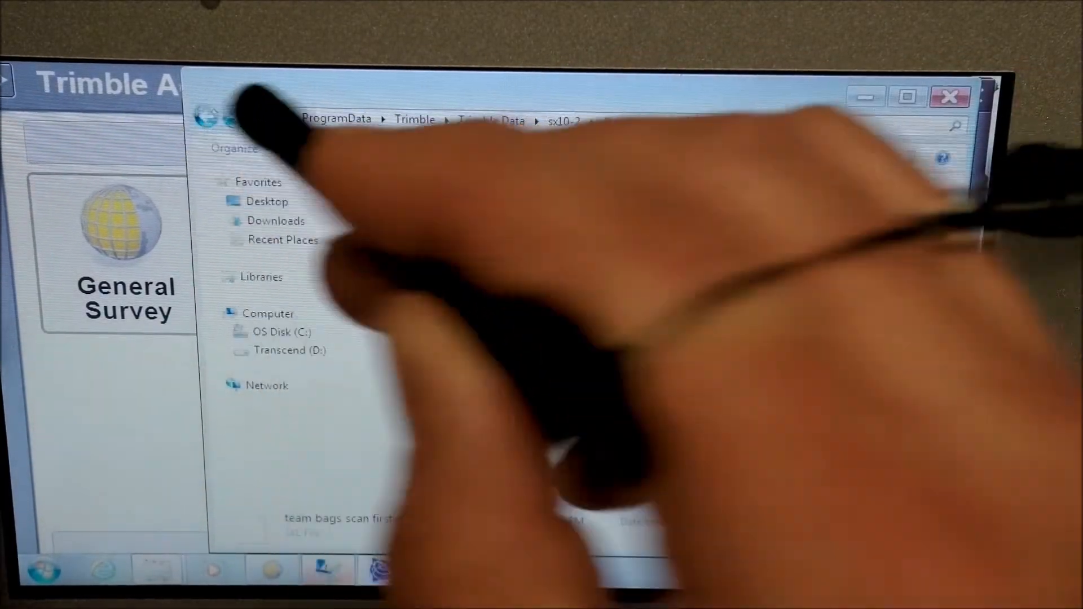
left_click(208, 118)
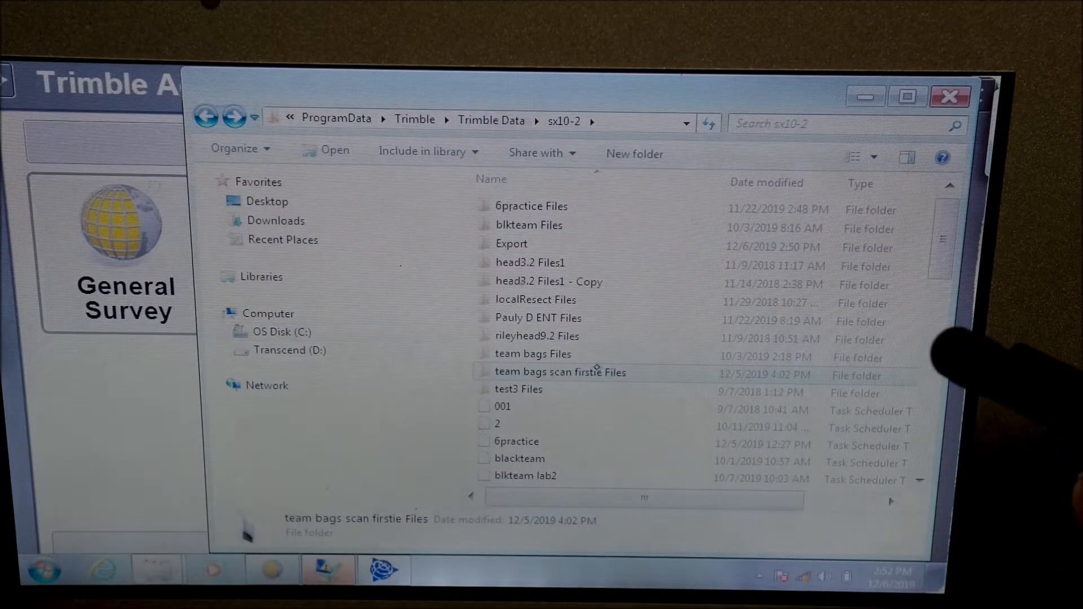
double_click(599, 373)
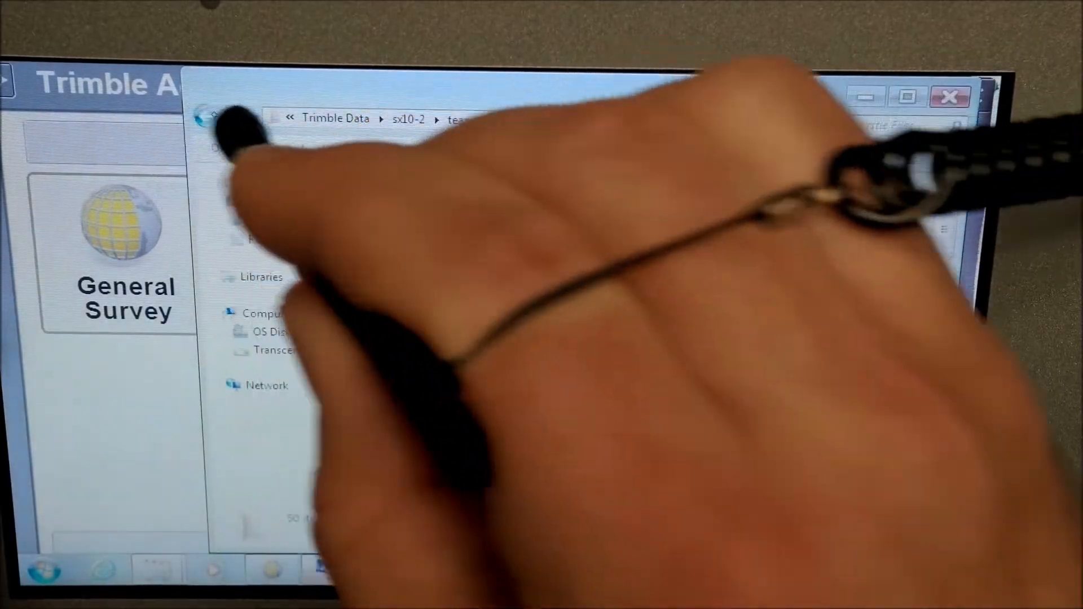
left_click(207, 117)
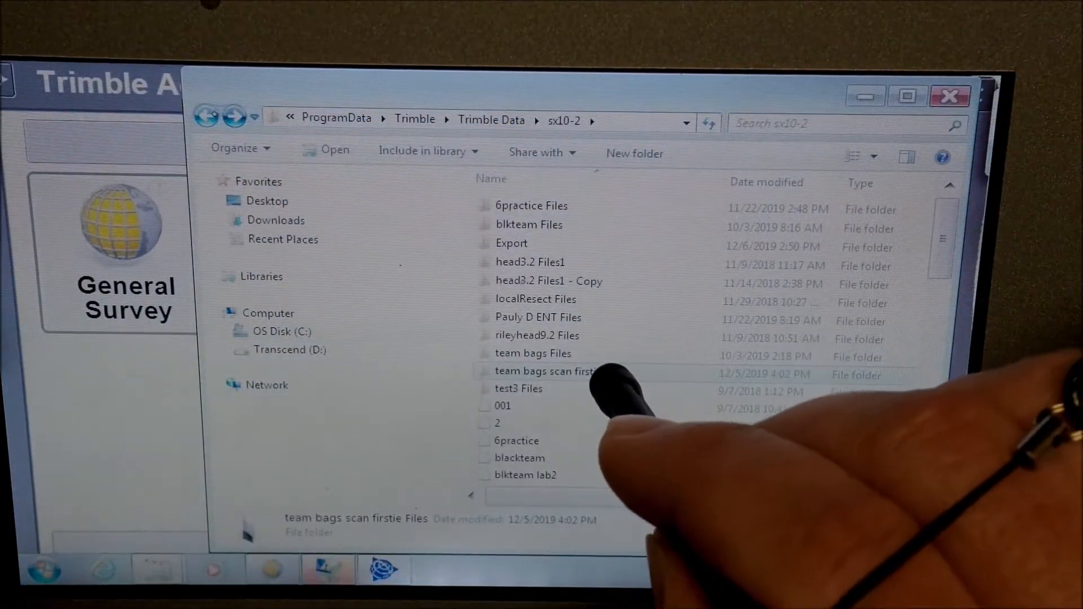
right_click(599, 371)
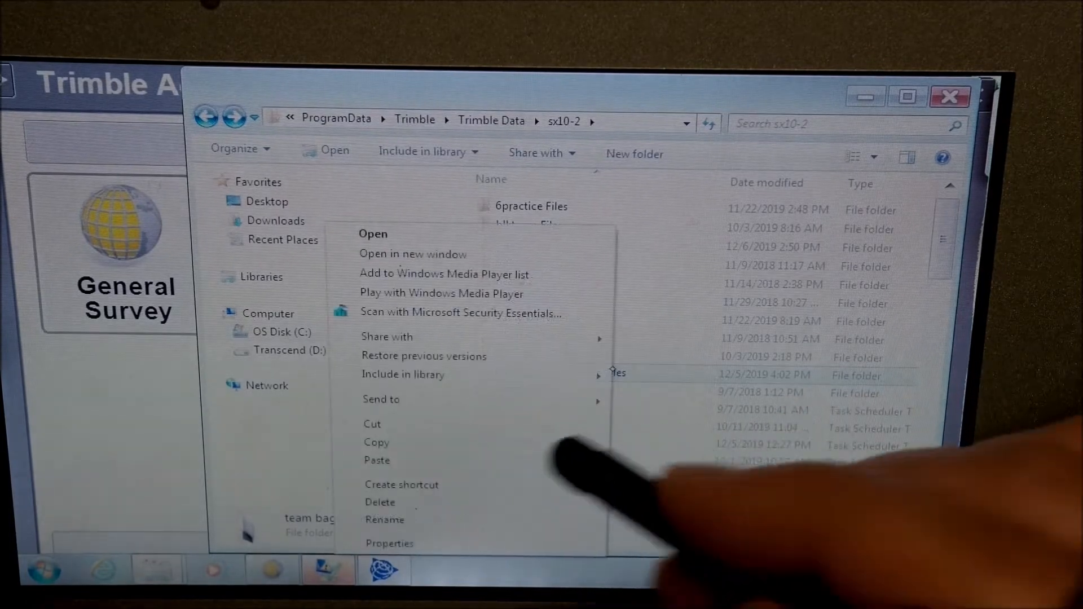
left_click(375, 442)
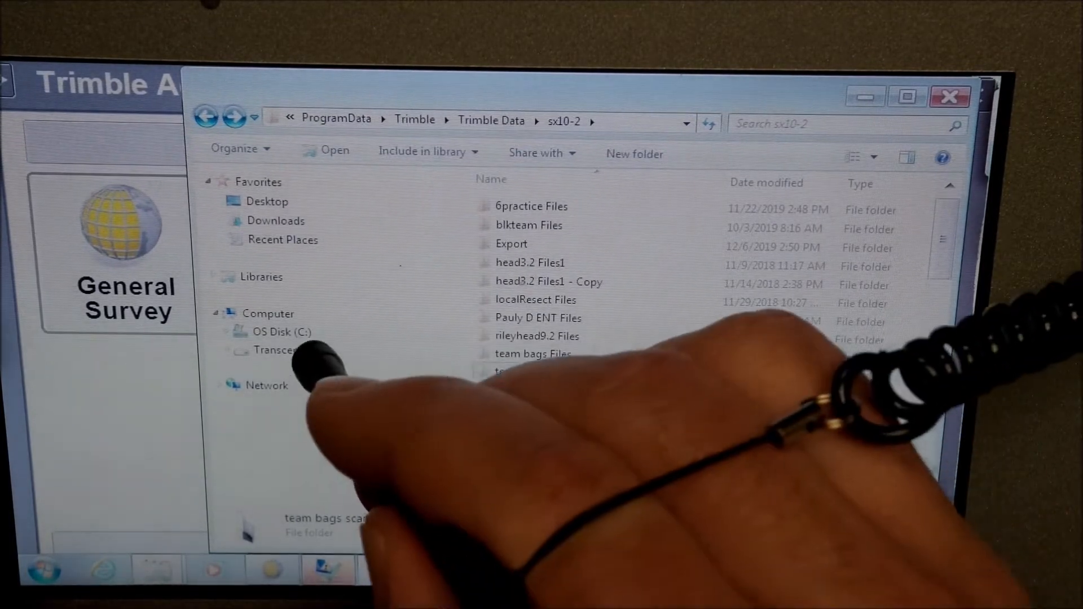
- Open the EV380_SX10_Dwnld folder on Transcend (D:) and paste the copied folder into it
left_click(310, 352)
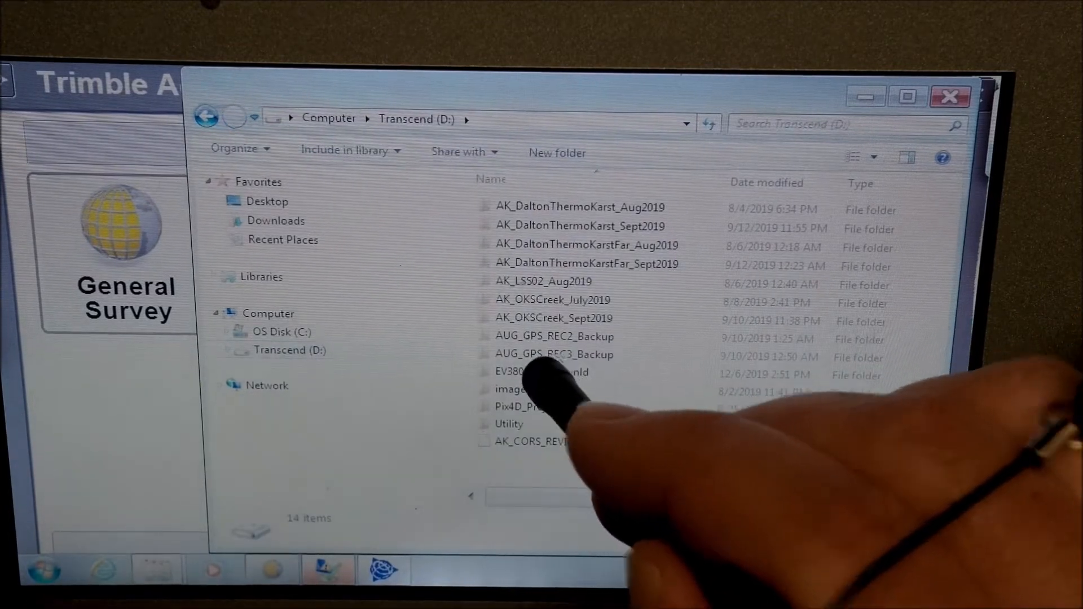
double_click(558, 371)
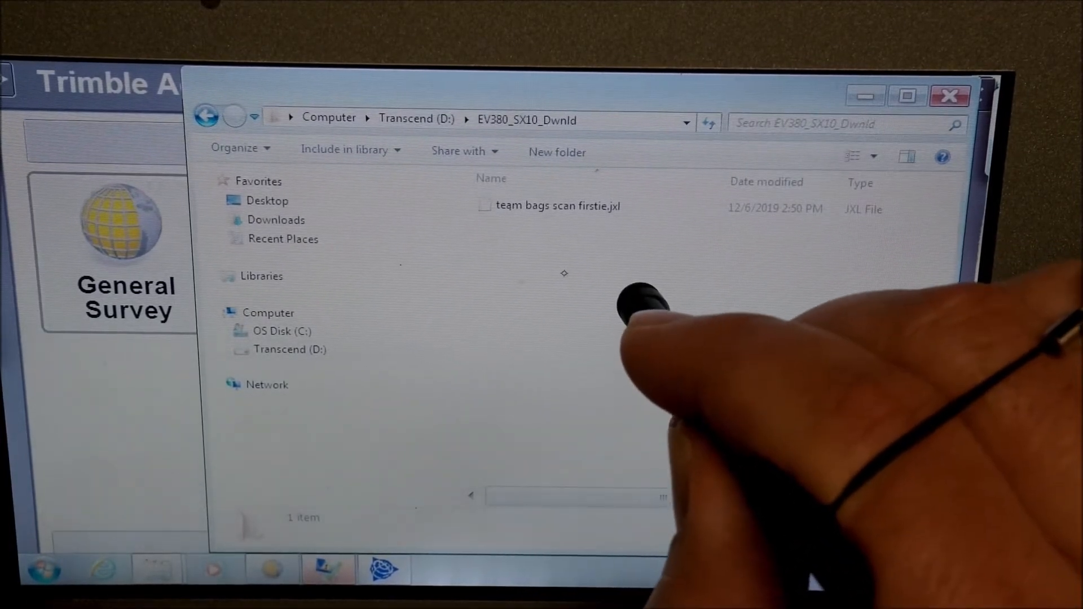
right_click(632, 293)
left_click(449, 411)
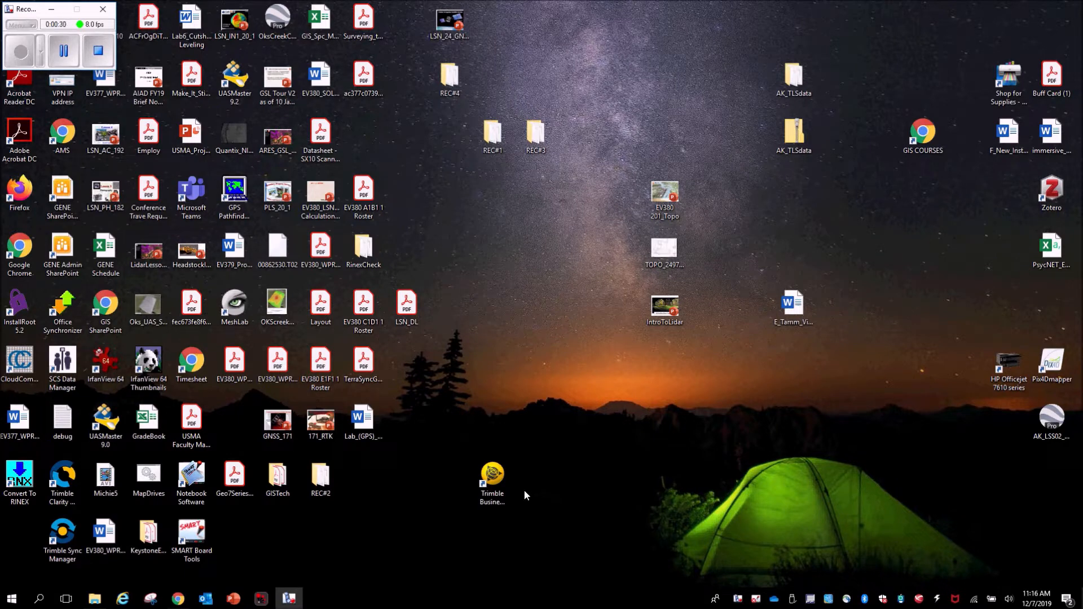
- Launch Trimble Business Center from the desktop shortcut on the office computer
left_click(489, 501)
double_click(488, 501)
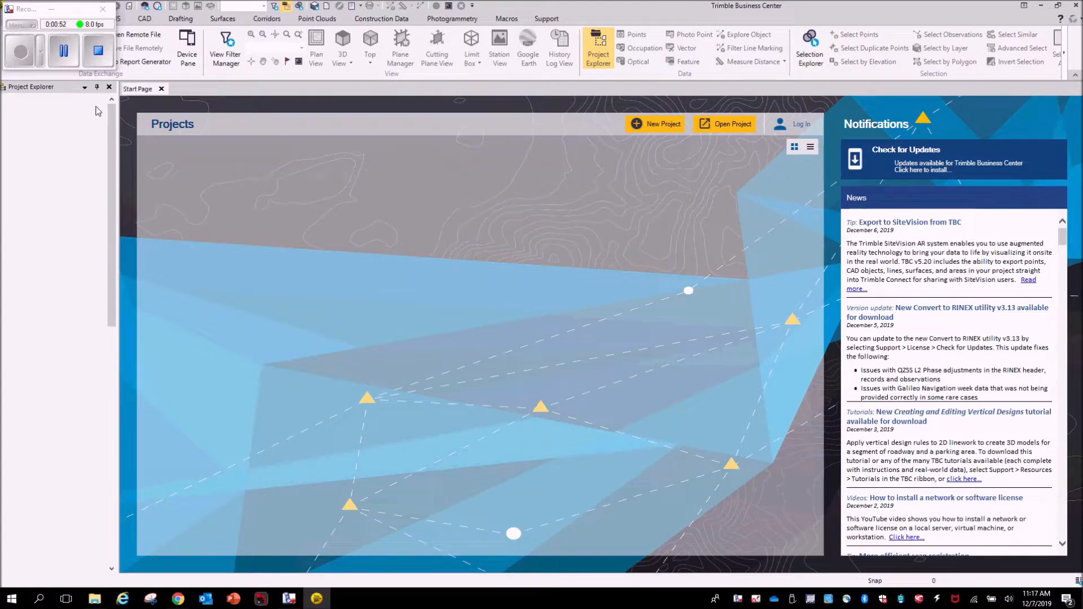
left_click(52, 12)
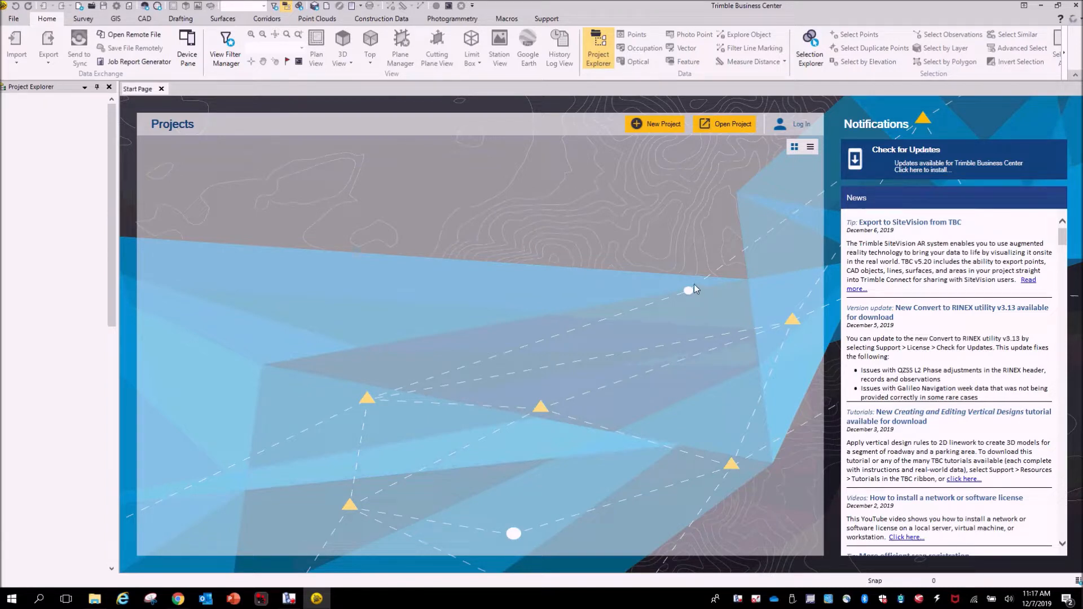
- Create a new project from the US Survey Foot template
left_click(659, 128)
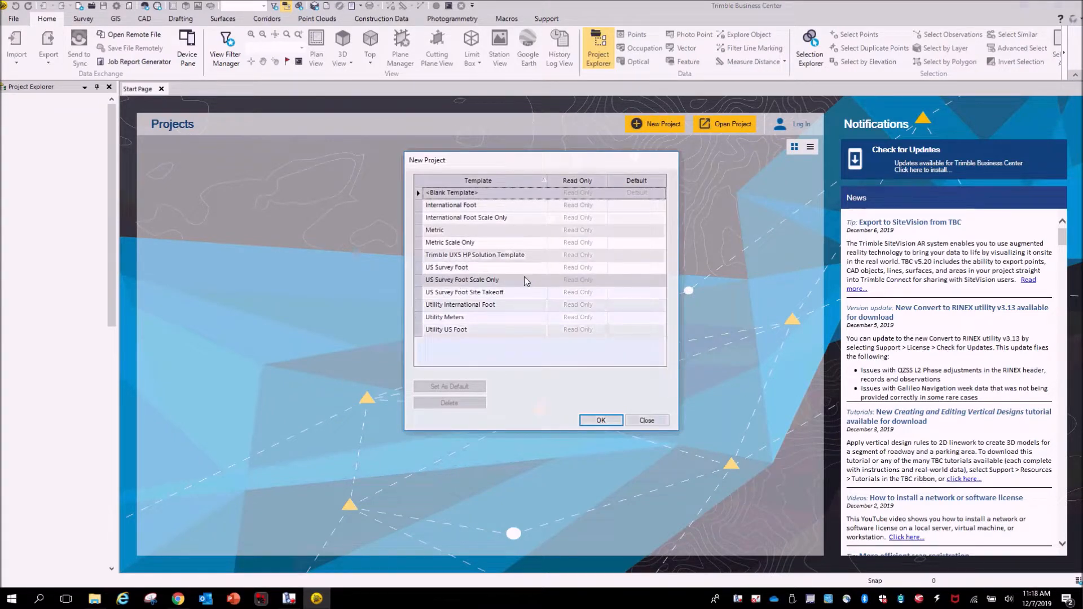
left_click(488, 268)
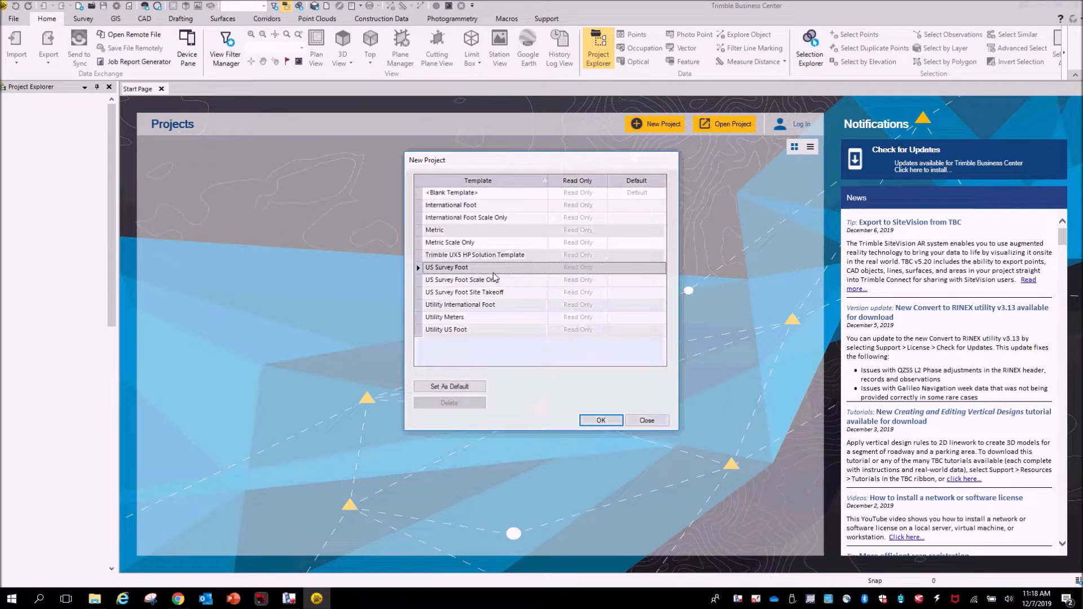
left_click(602, 422)
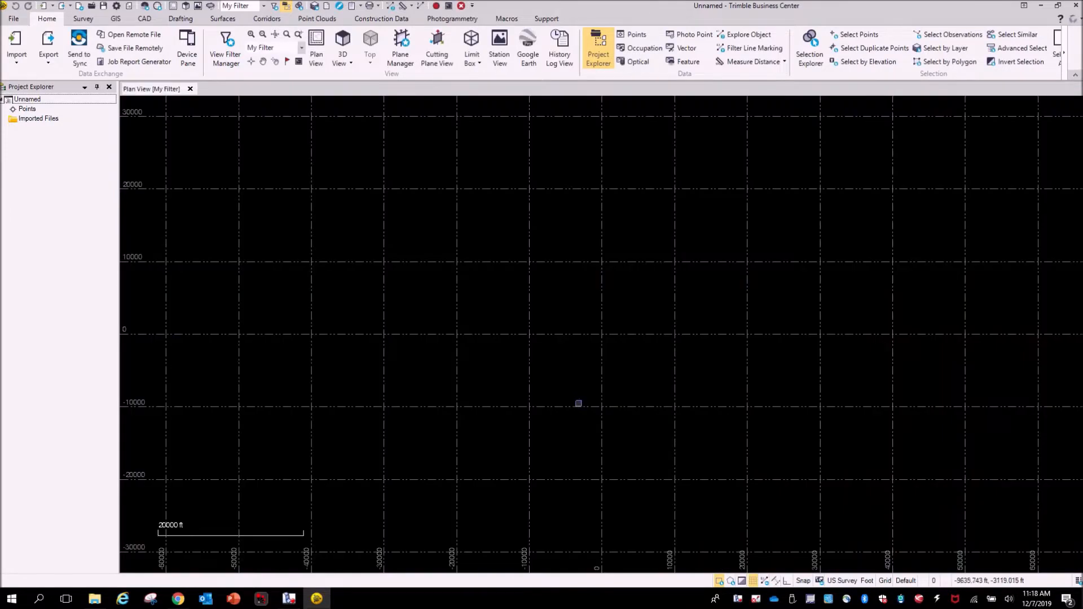
- Save the new project as TrophyPoint_Example in the Trimble Business Center documents folder
left_click(10, 20)
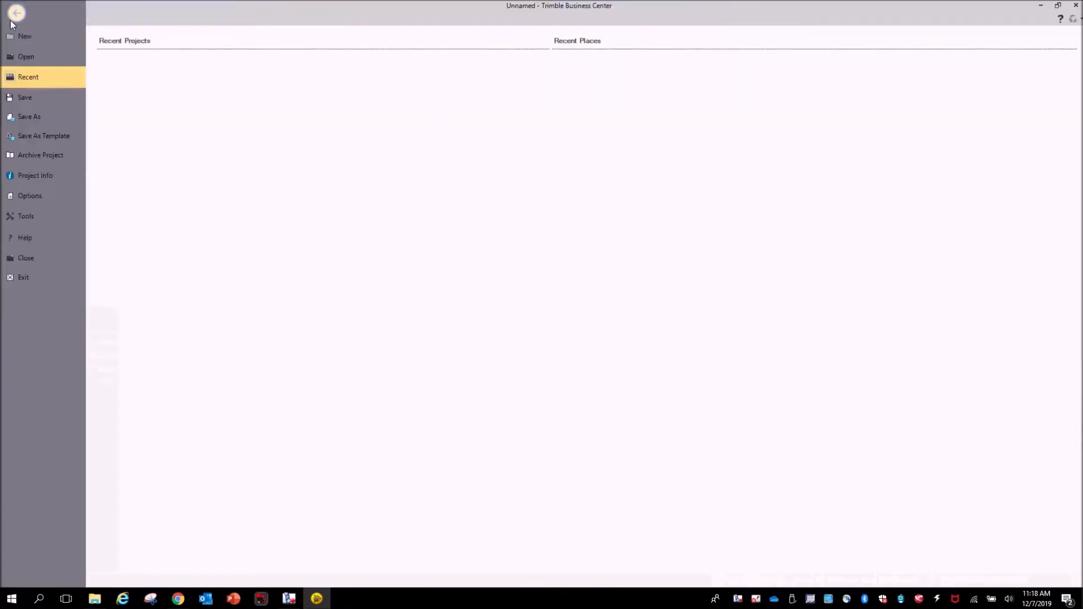
left_click(29, 117)
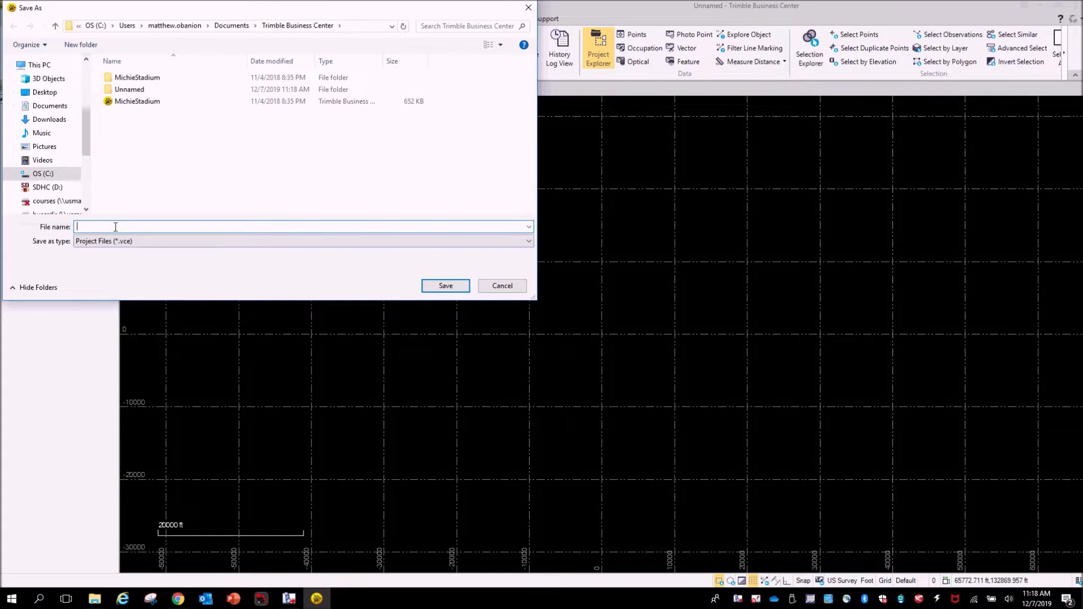
type("TrophyPoint_Example")
left_click(450, 285)
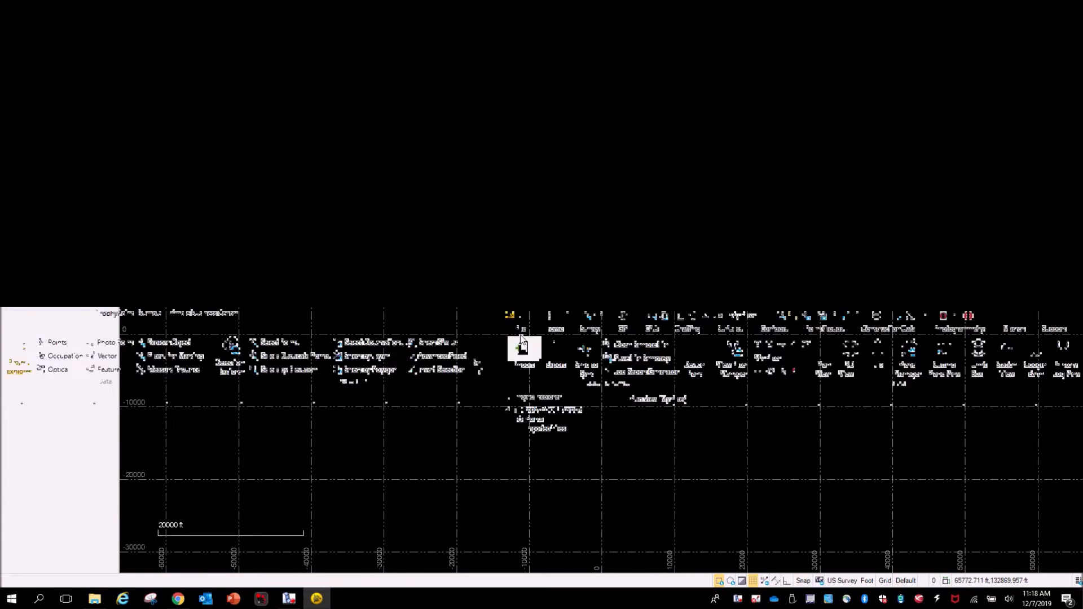
left_click(523, 329)
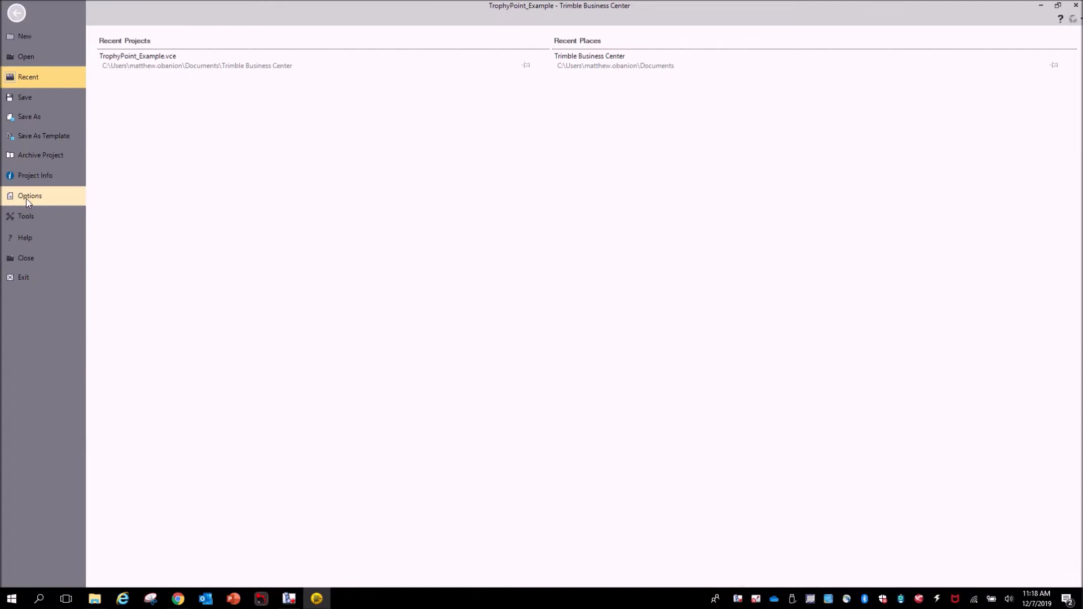
left_click(26, 199)
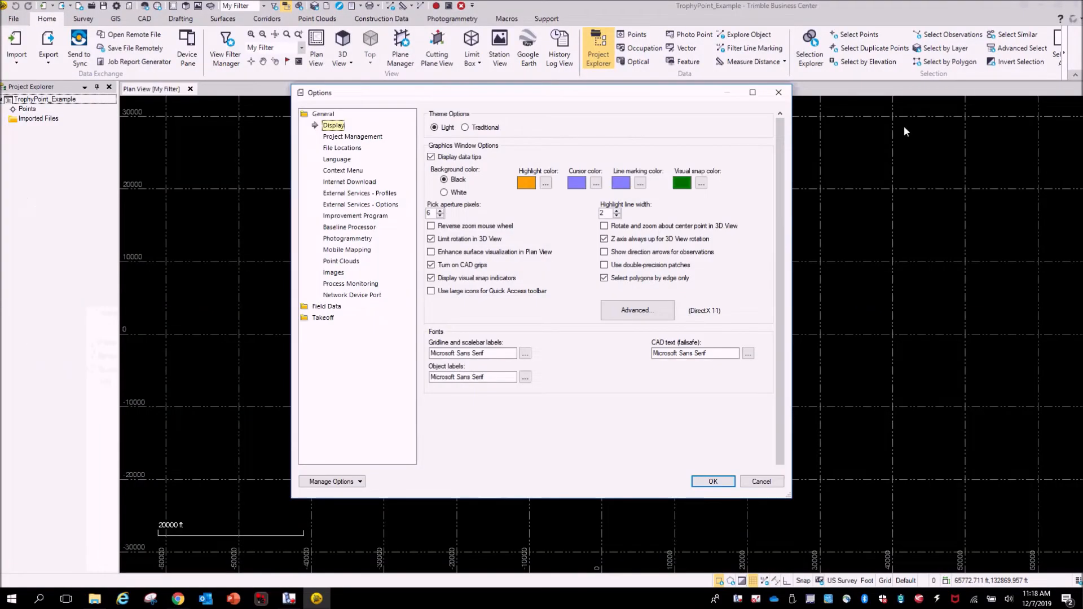
left_click(778, 92)
left_click(520, 334)
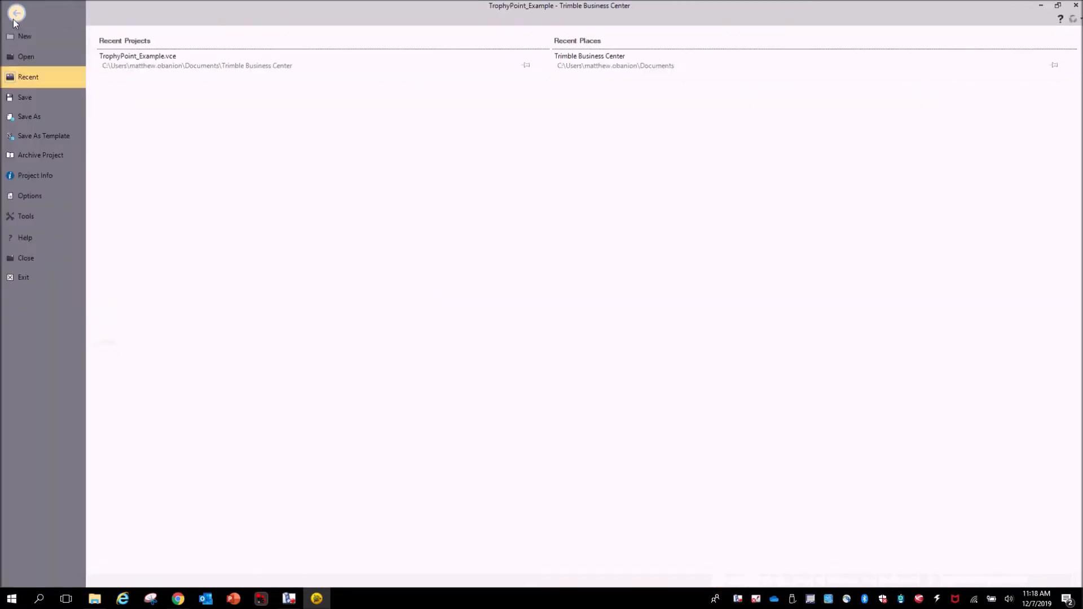
left_click(17, 13)
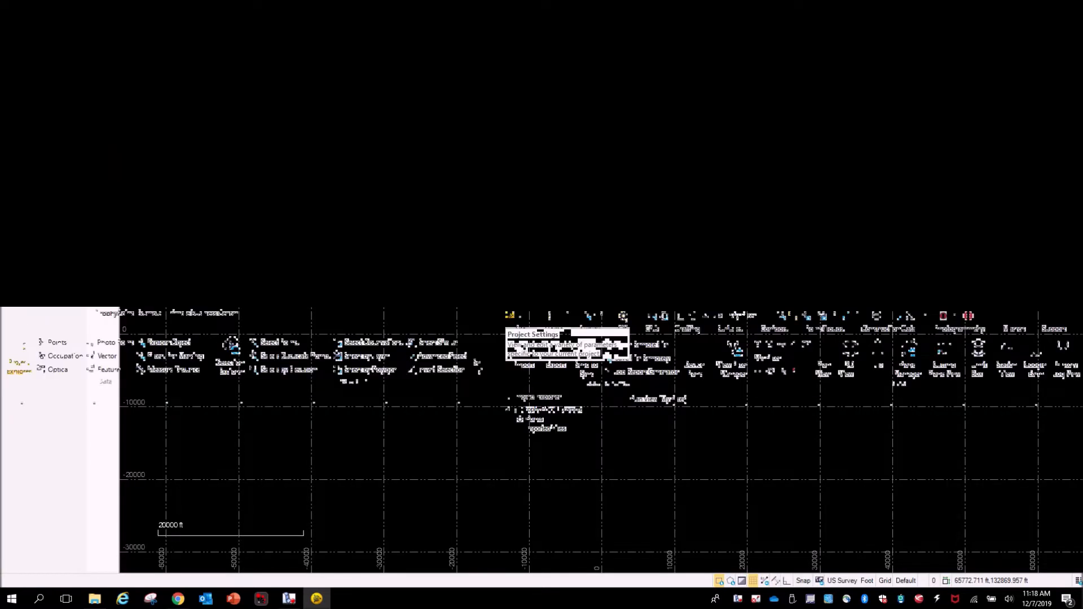
- Set the project coordinate system to United States/ITRF to NAD83, zone New York East 3101, with GEOID18 (Conus)
left_click(622, 320)
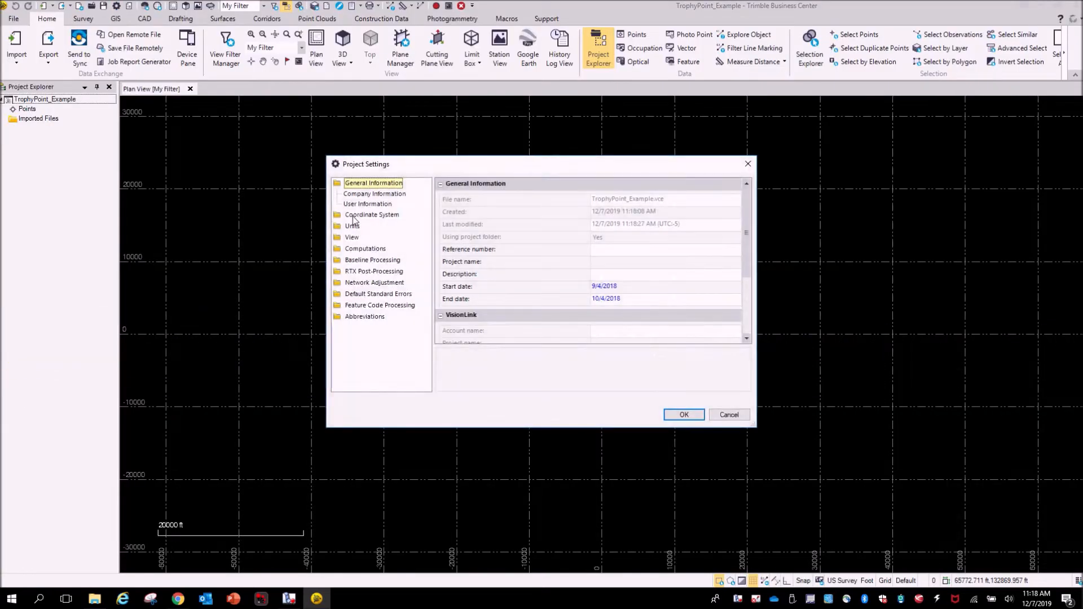
left_click(353, 215)
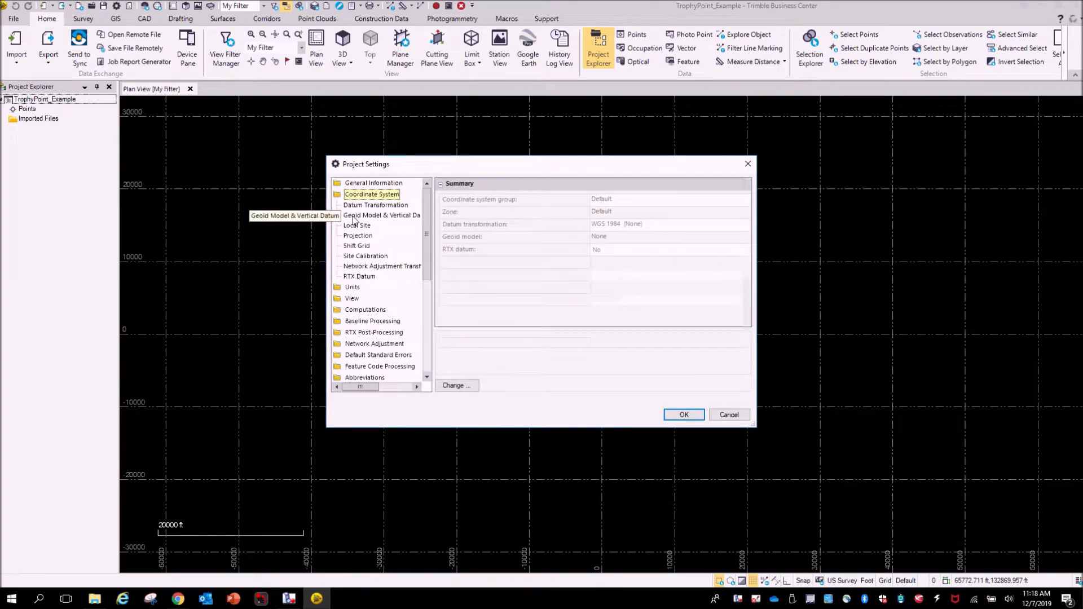
left_click(456, 387)
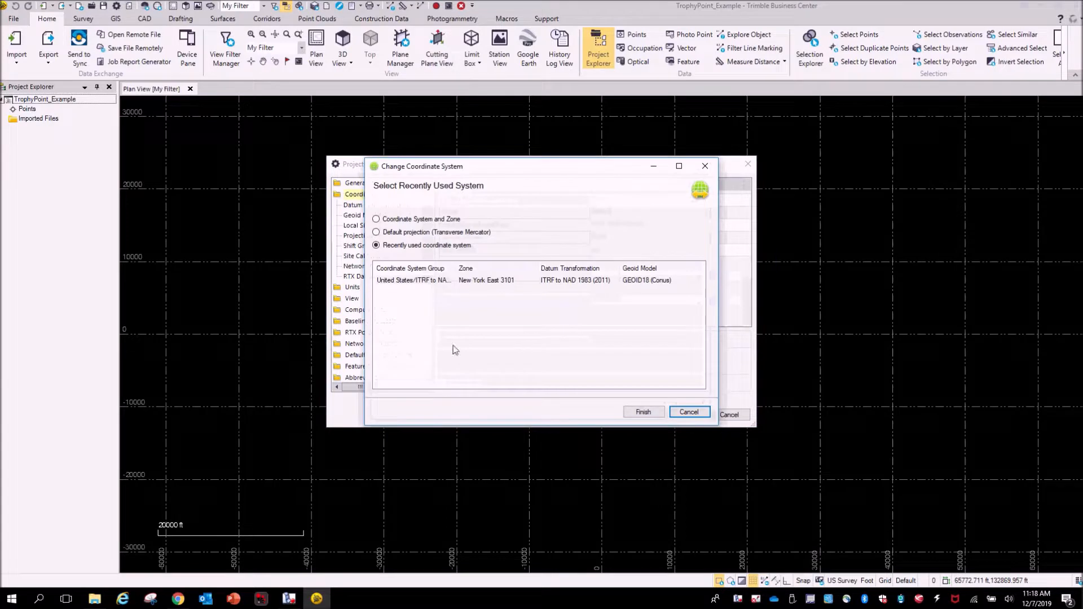
left_click(425, 222)
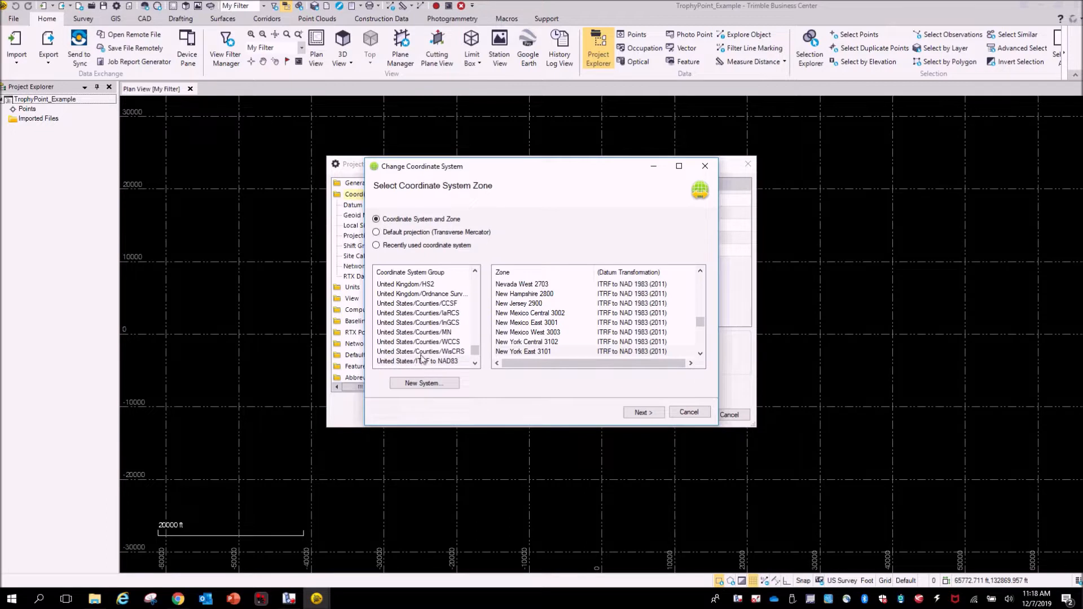
left_click(446, 361)
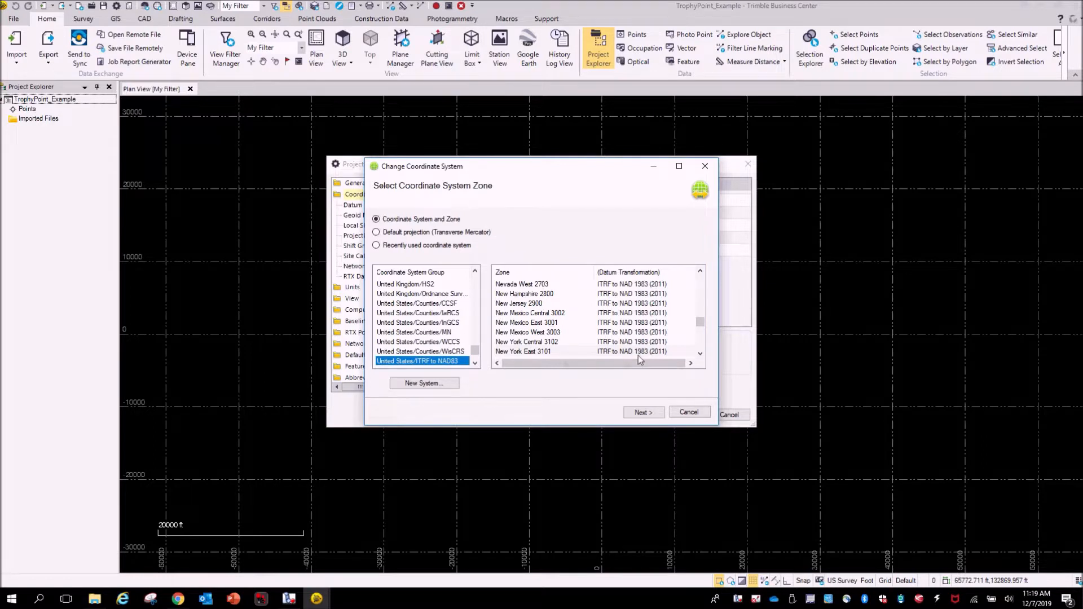
left_click(700, 354)
left_click(700, 354)
left_click(699, 354)
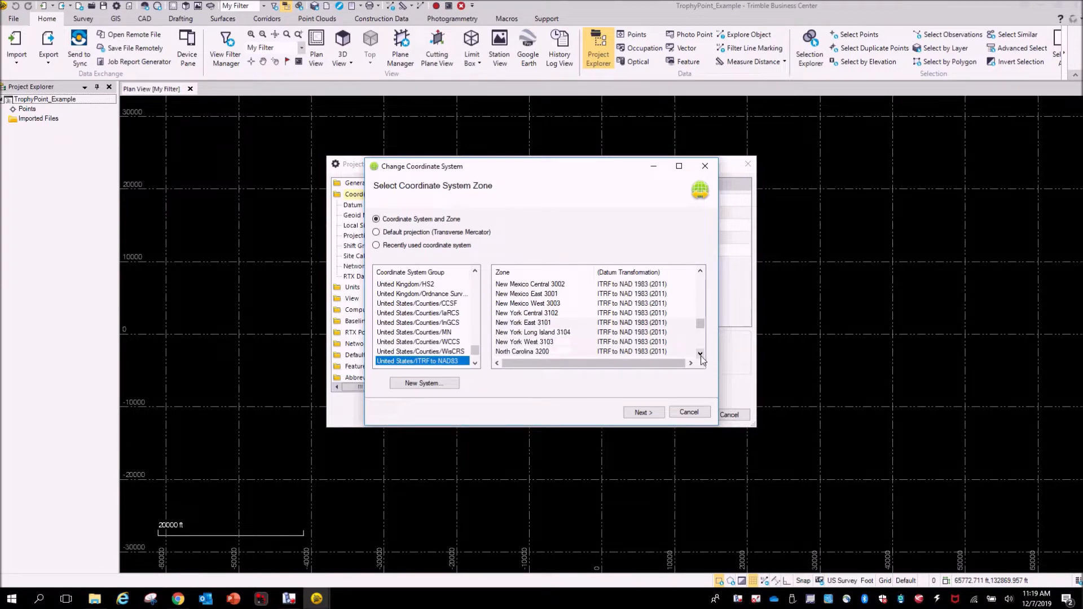
left_click(541, 323)
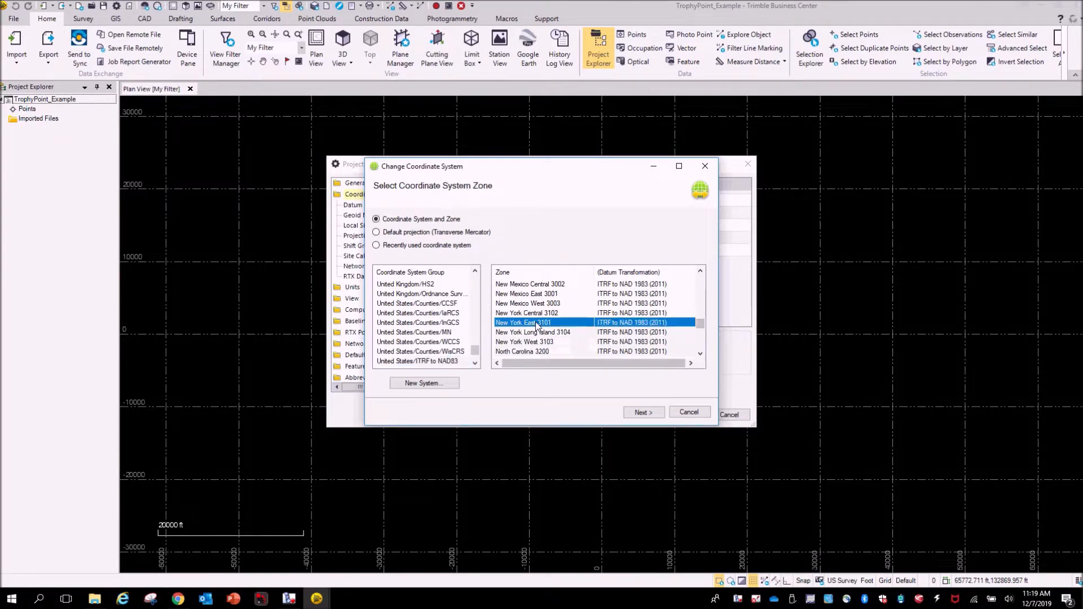
left_click(643, 412)
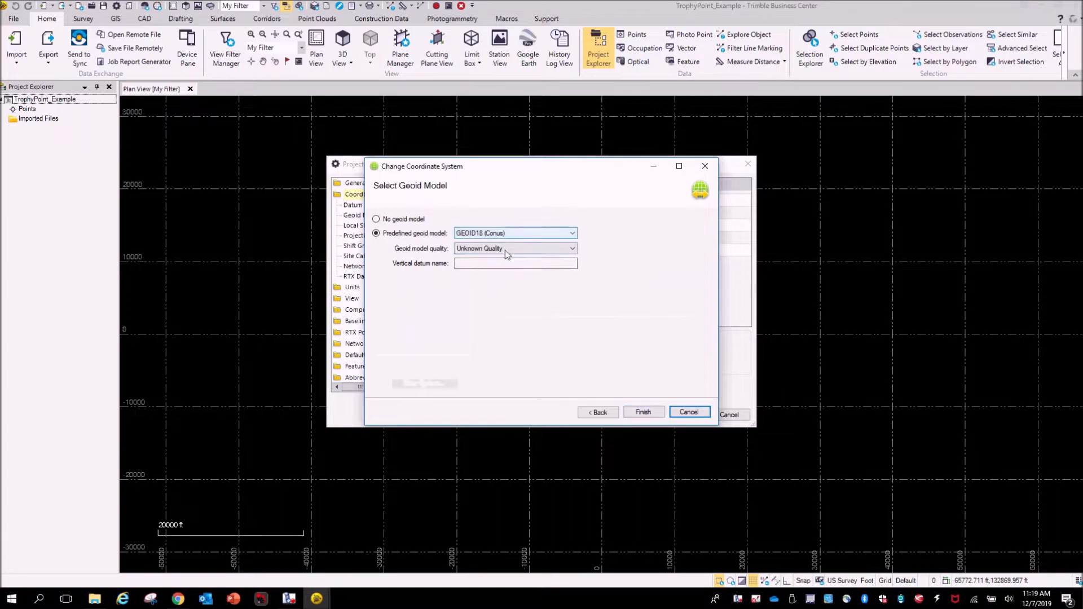
left_click(644, 412)
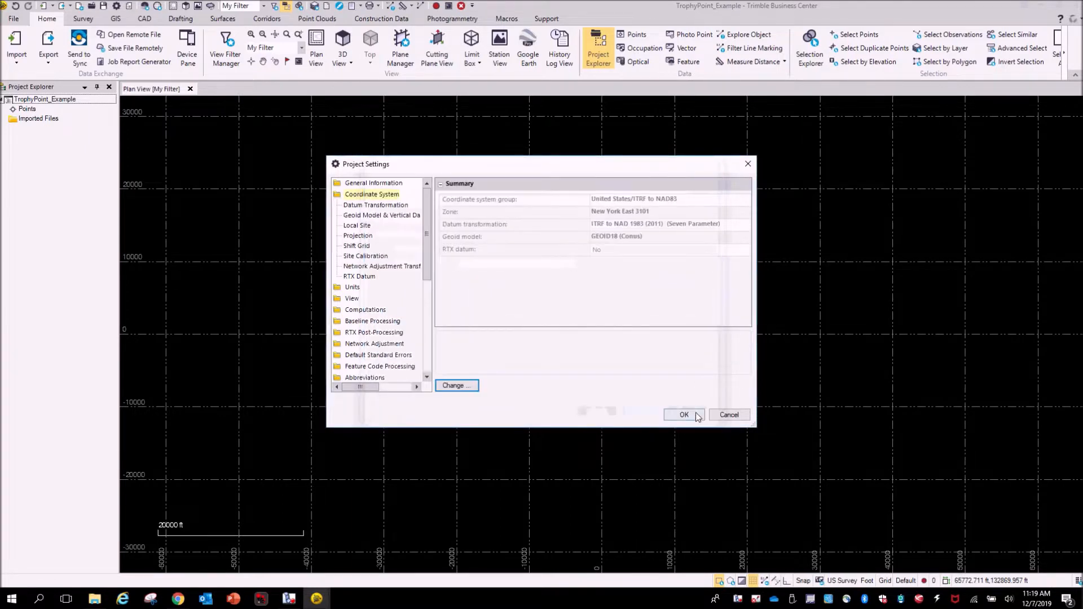
left_click(684, 416)
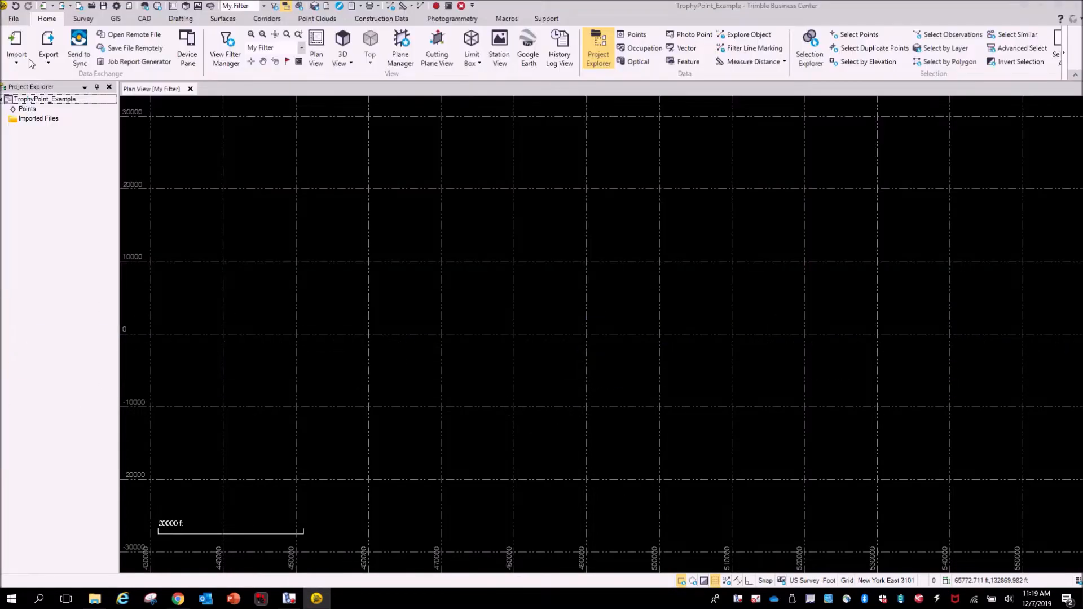
- Import the jobXML file from the SX10_Example folder in Documents into the project
left_click(17, 45)
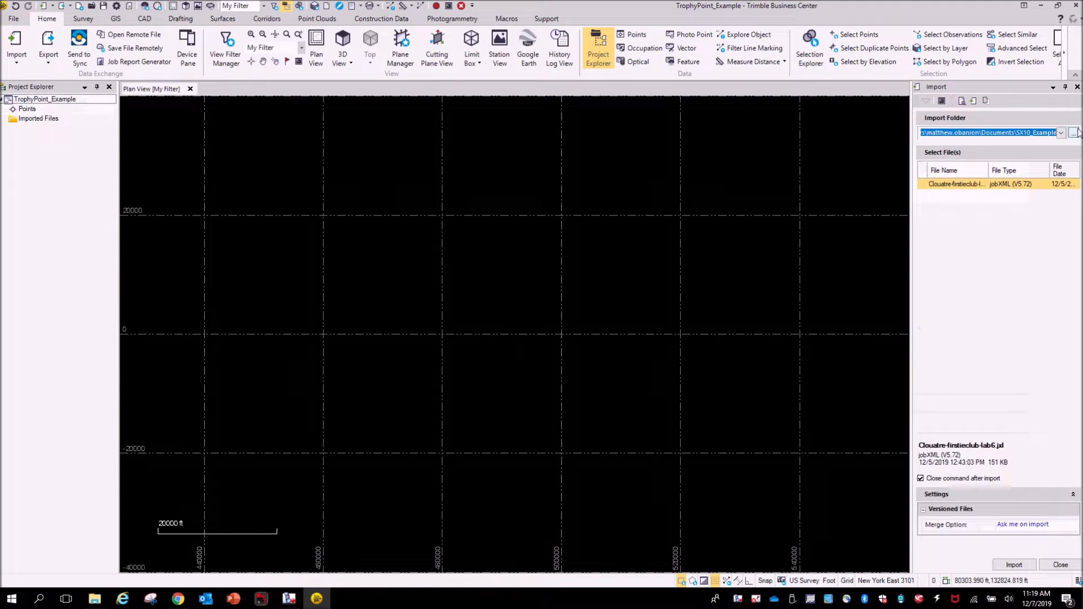
left_click(1073, 133)
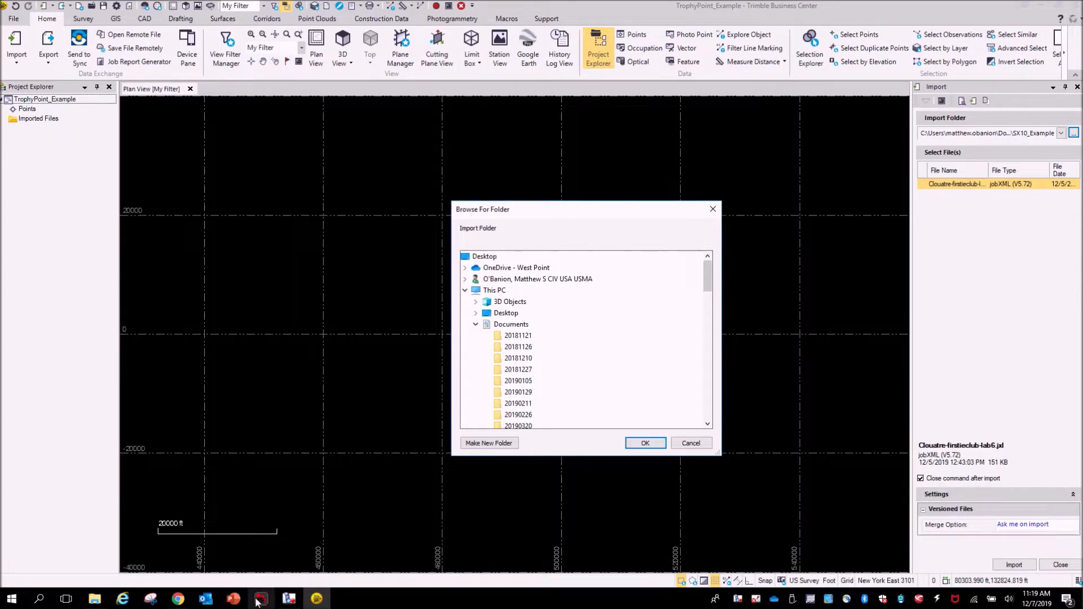
left_click(289, 597)
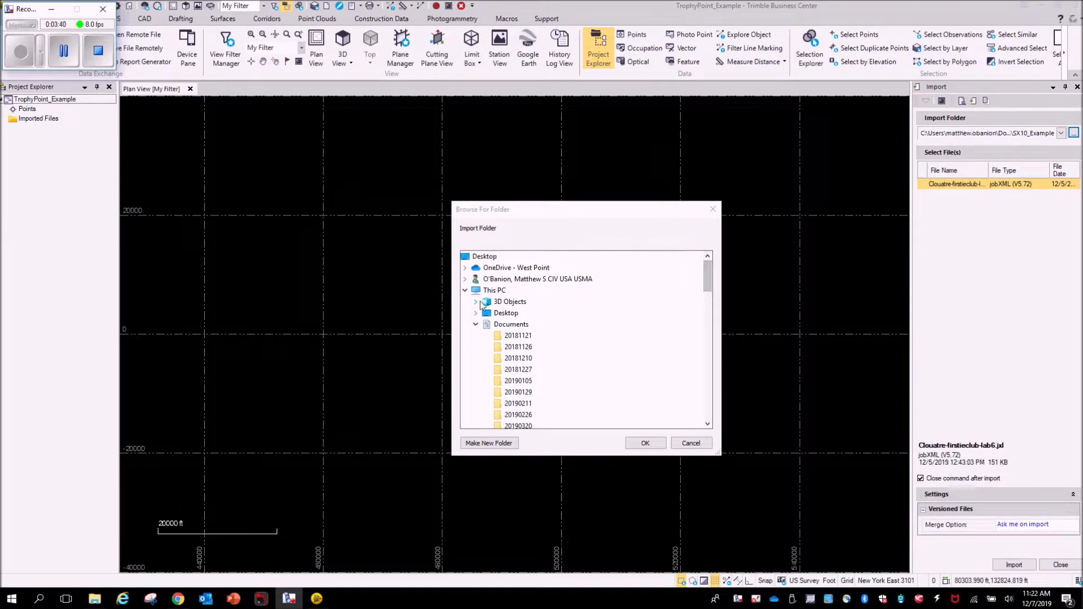
left_click_drag(705, 289, 717, 357)
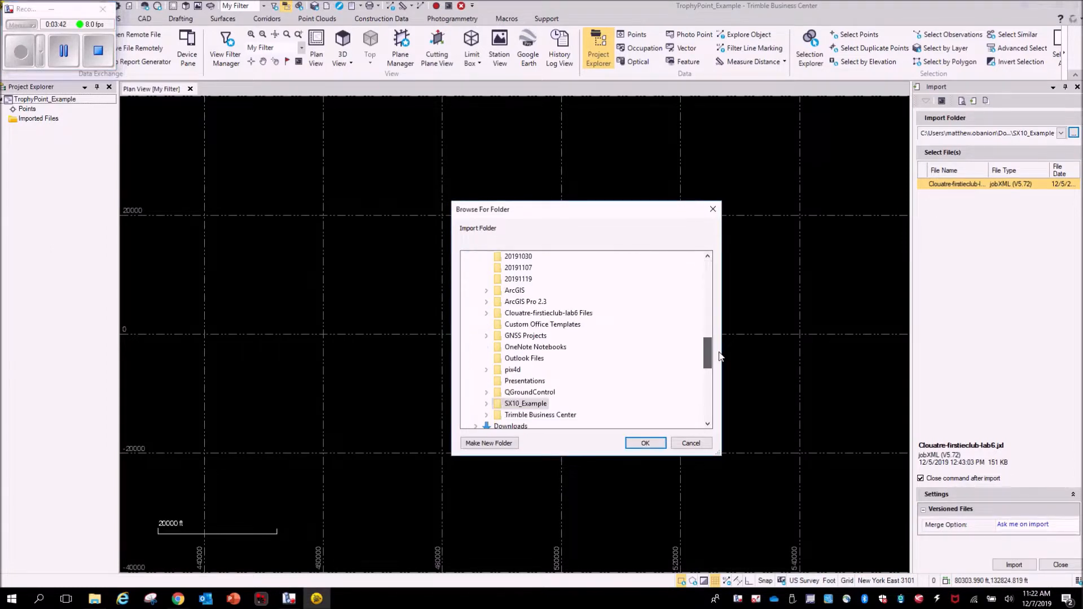
double_click(529, 403)
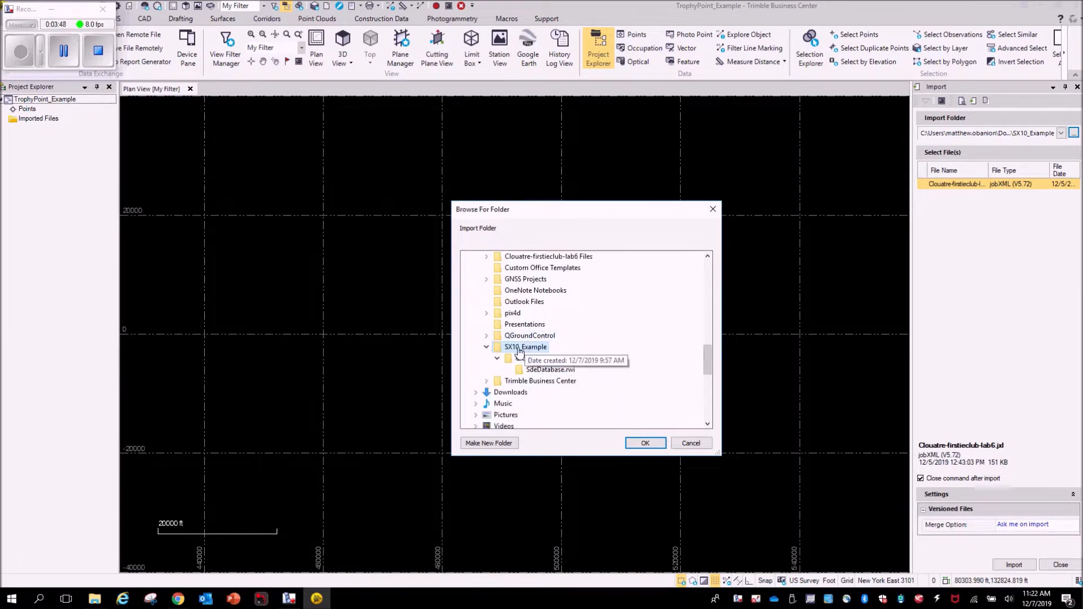
left_click(645, 444)
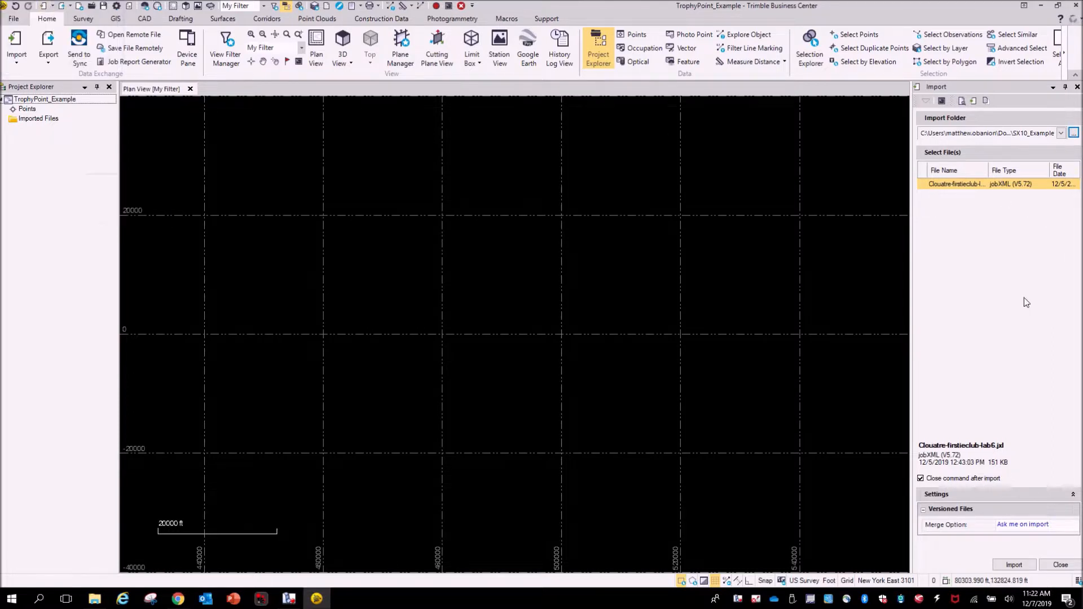
left_click(1014, 564)
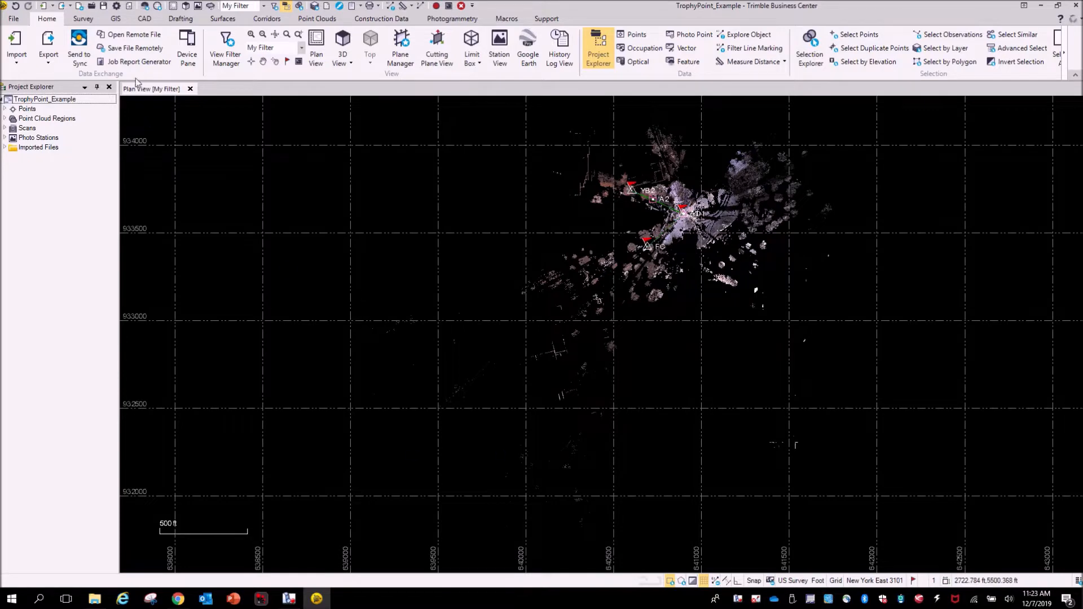
- Examine the imported scan stations and point cloud in plan view
scroll(723, 211, "up", 2)
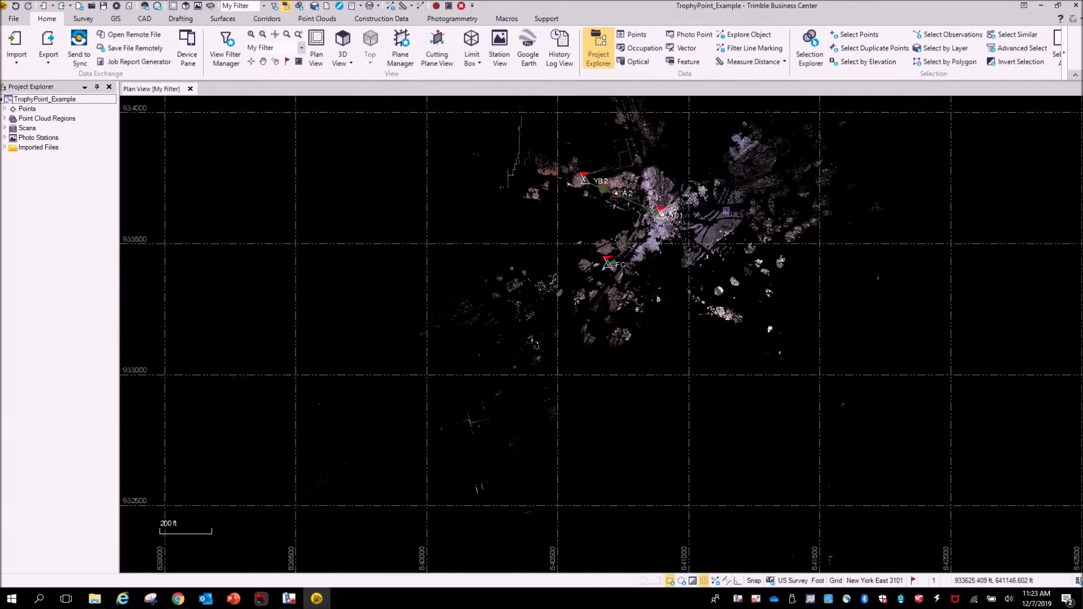
scroll(721, 210, "up", 1)
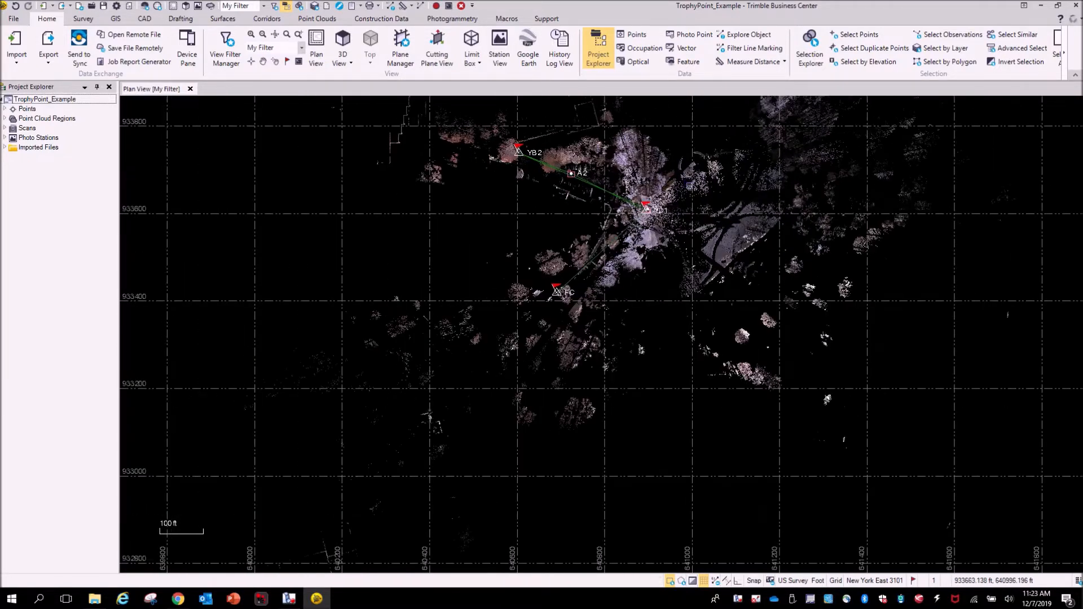
scroll(693, 214, "up", 1)
scroll(695, 212, "down", 1)
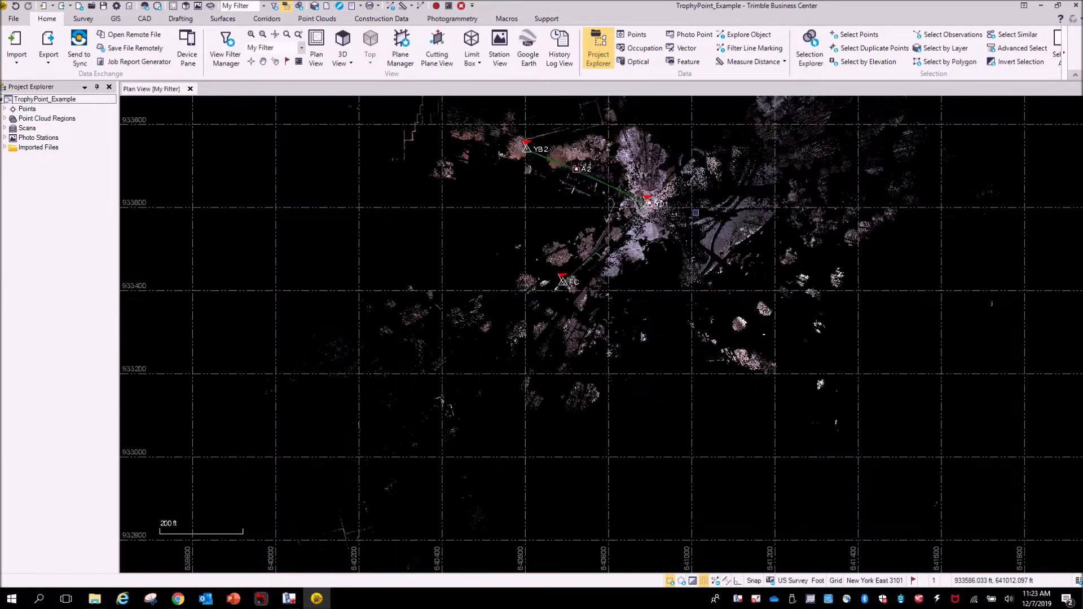
middle_click_drag(705, 237, 617, 362)
left_click_drag(566, 359, 927, 137)
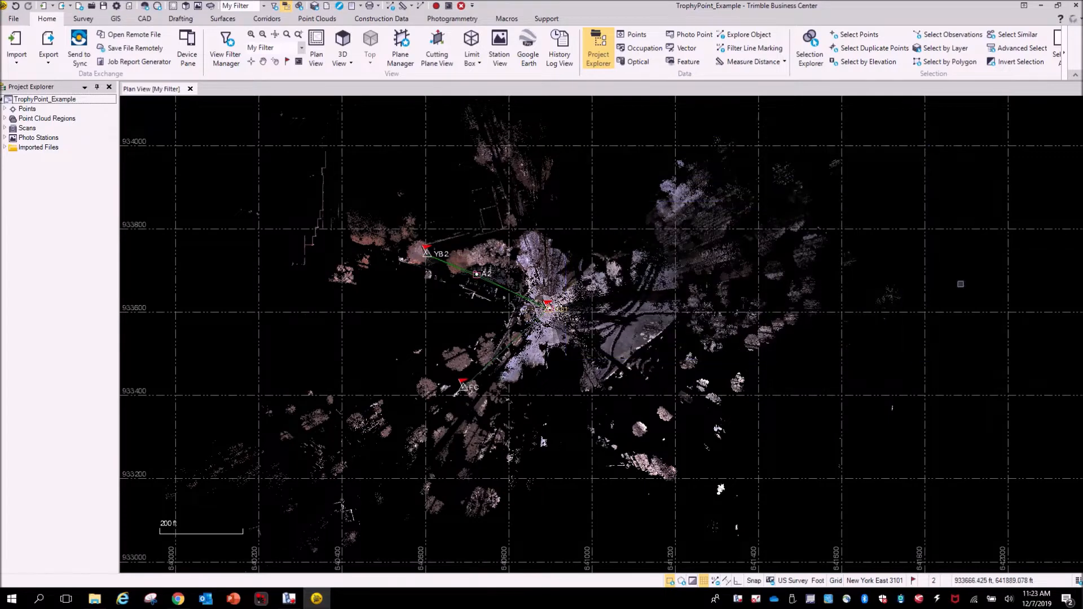
key("Escape")
scroll(624, 346, "down", 1)
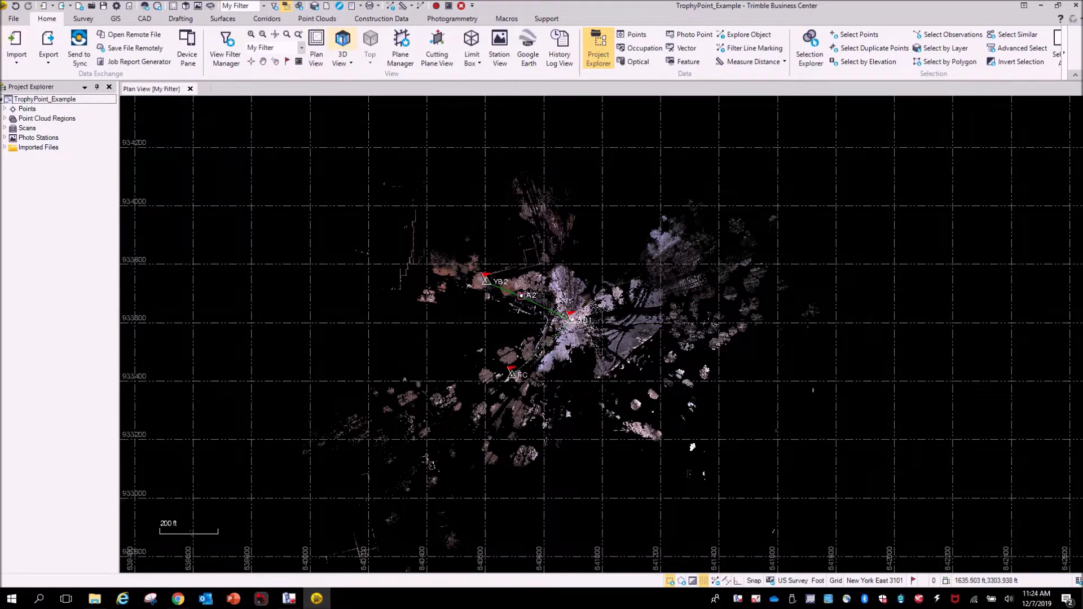
- Open a 3D view and orbit around the point cloud to examine the scanner setup near station YD1
left_click(342, 45)
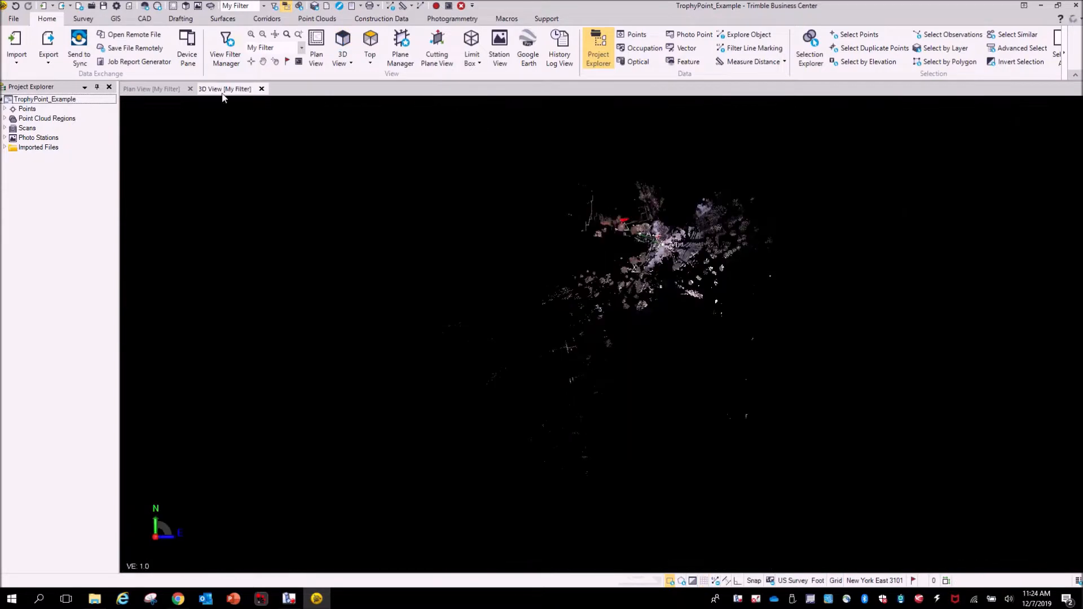
scroll(669, 244, "up", 7)
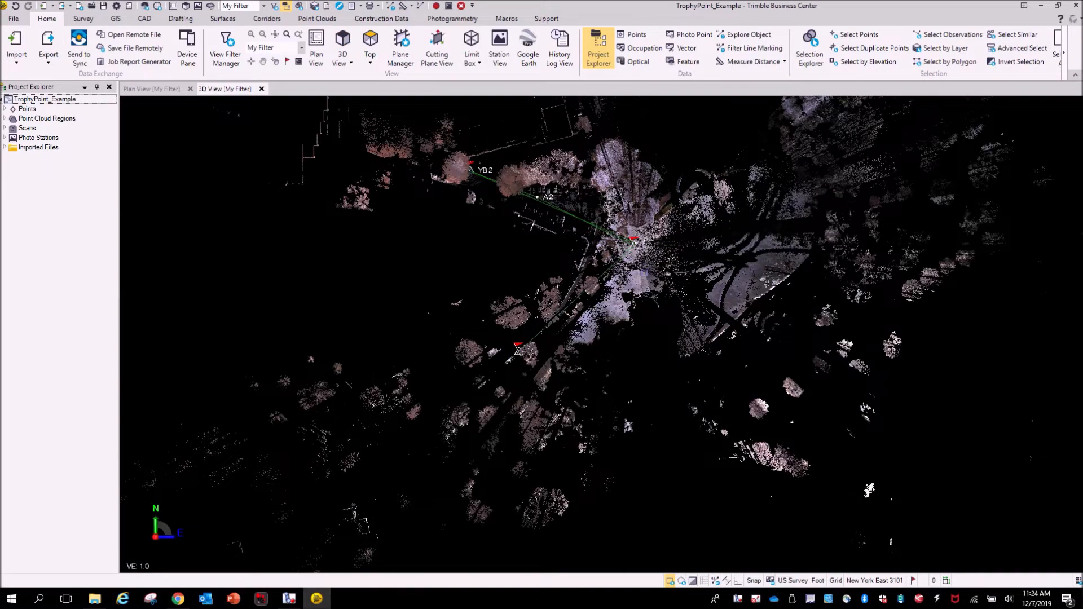
mouse_move(643, 274)
right_mouse_down()
mouse_move(662, 181)
mouse_move(658, 203)
right_mouse_up()
scroll(658, 203, "up", 8)
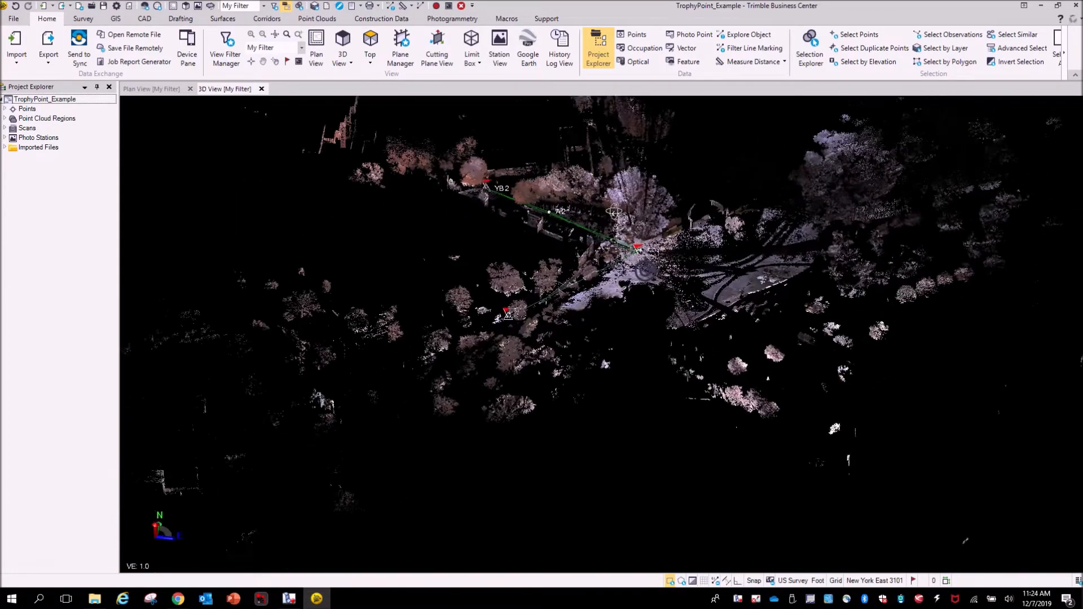
middle_click_drag(659, 292, 452, 312)
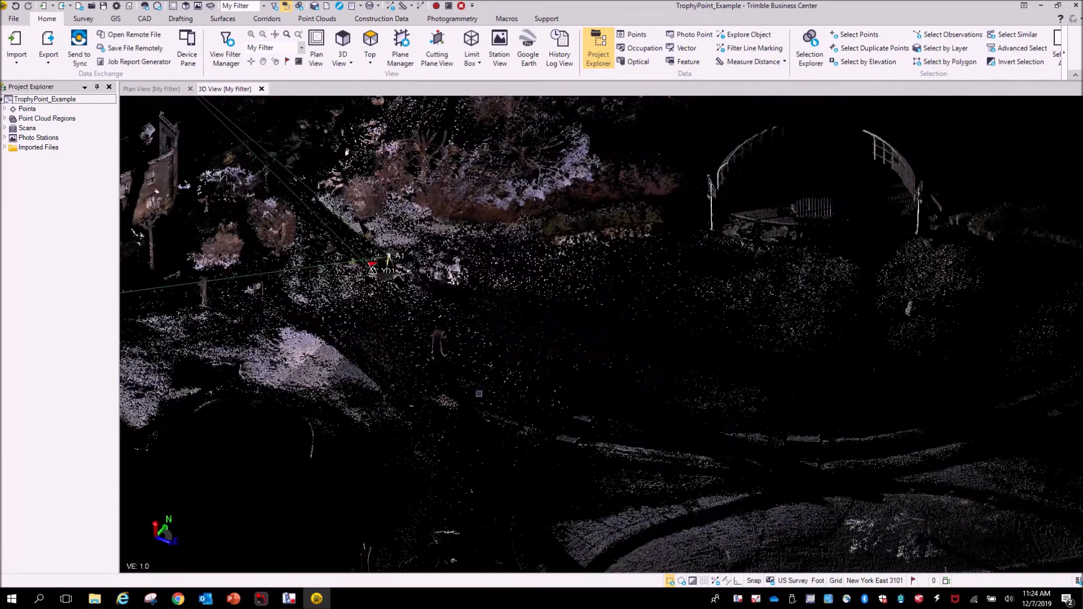
mouse_move(472, 378)
right_mouse_down()
mouse_move(476, 389)
mouse_move(659, 392)
mouse_move(766, 369)
mouse_move(798, 374)
mouse_move(708, 387)
mouse_move(635, 365)
right_mouse_up()
middle_click_drag(455, 345, 552, 336)
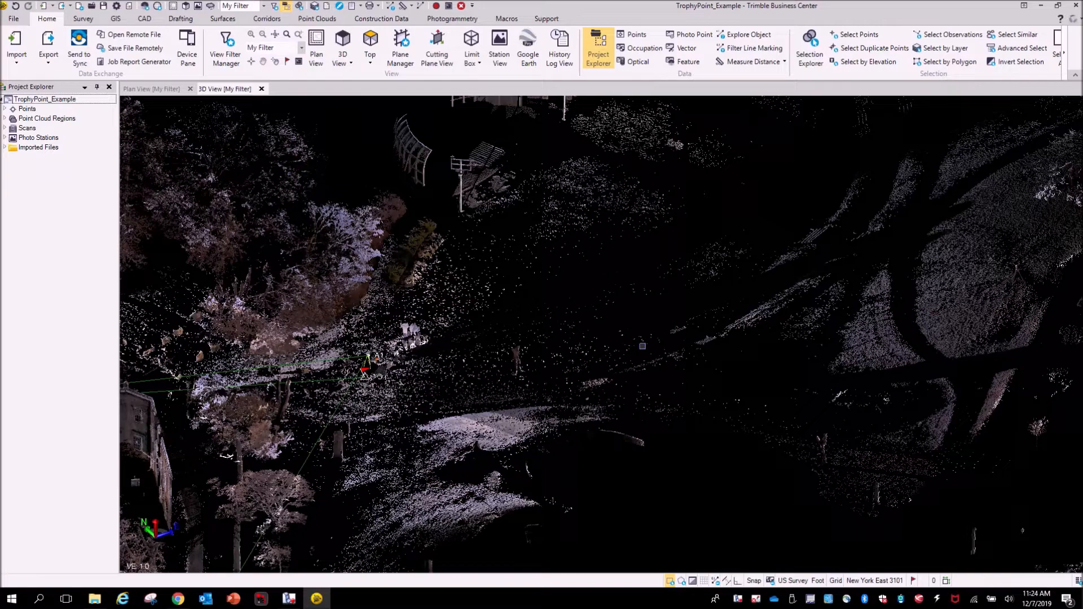
mouse_move(469, 349)
middle_mouse_down()
mouse_move(553, 346)
mouse_move(478, 341)
middle_mouse_up()
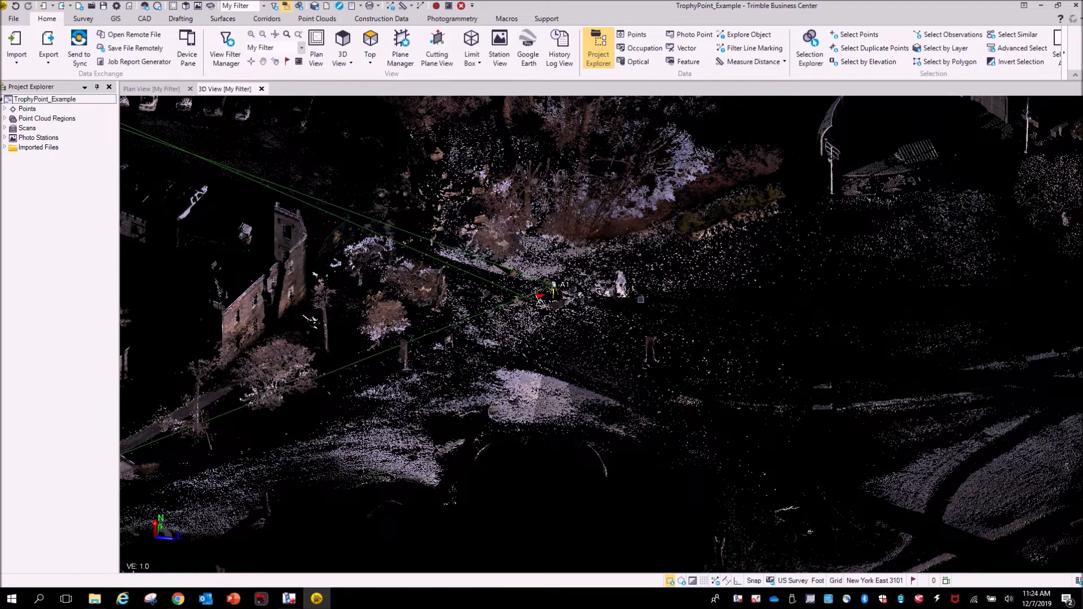
scroll(640, 299, "up", 3)
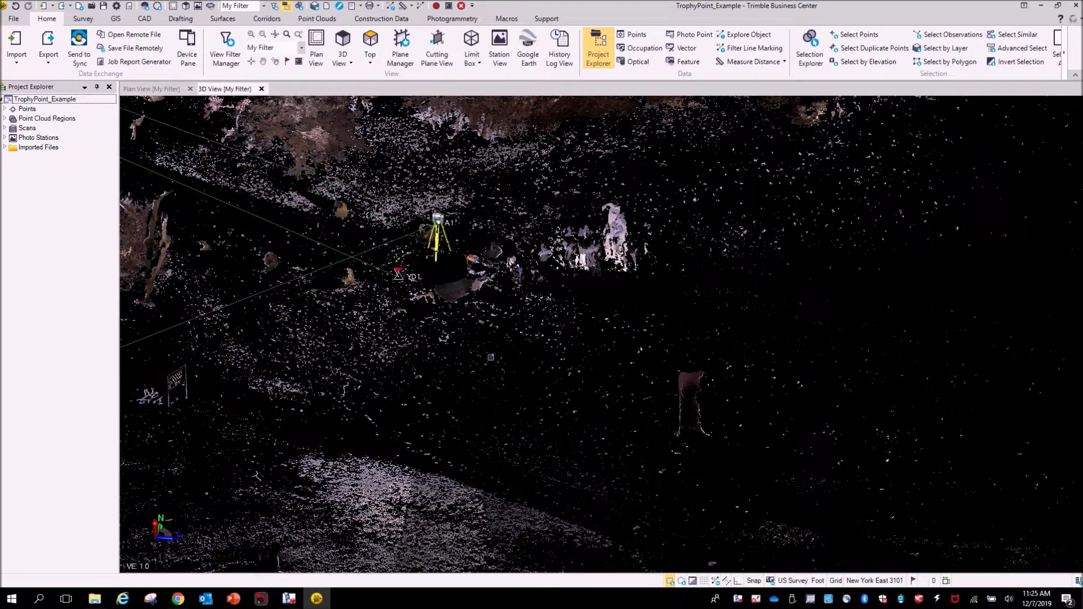
scroll(580, 354, "up", 4)
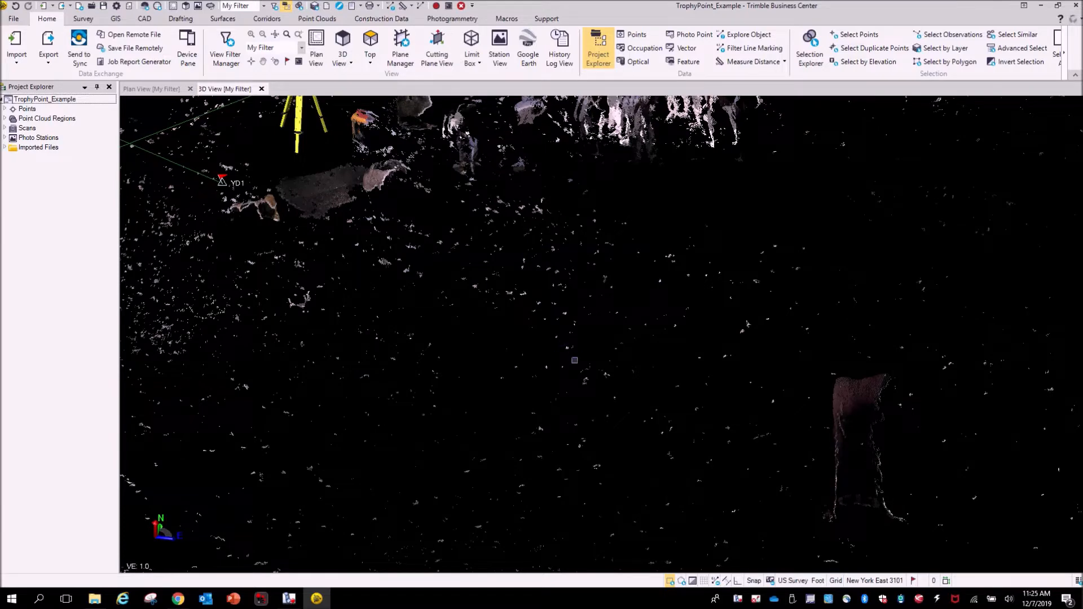
scroll(563, 338, "up", 4)
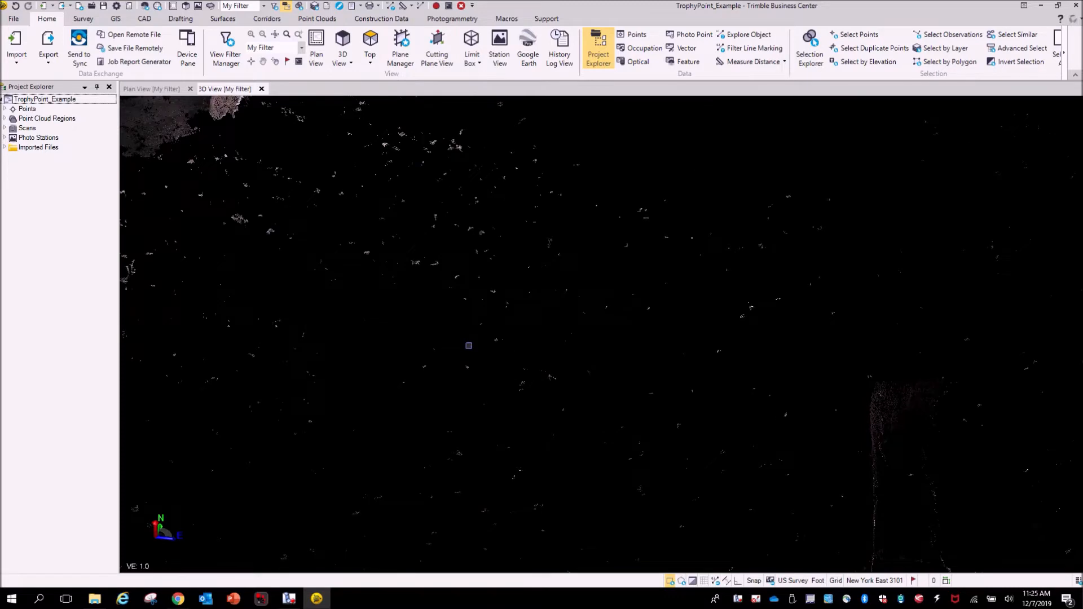
scroll(504, 347, "down", 3)
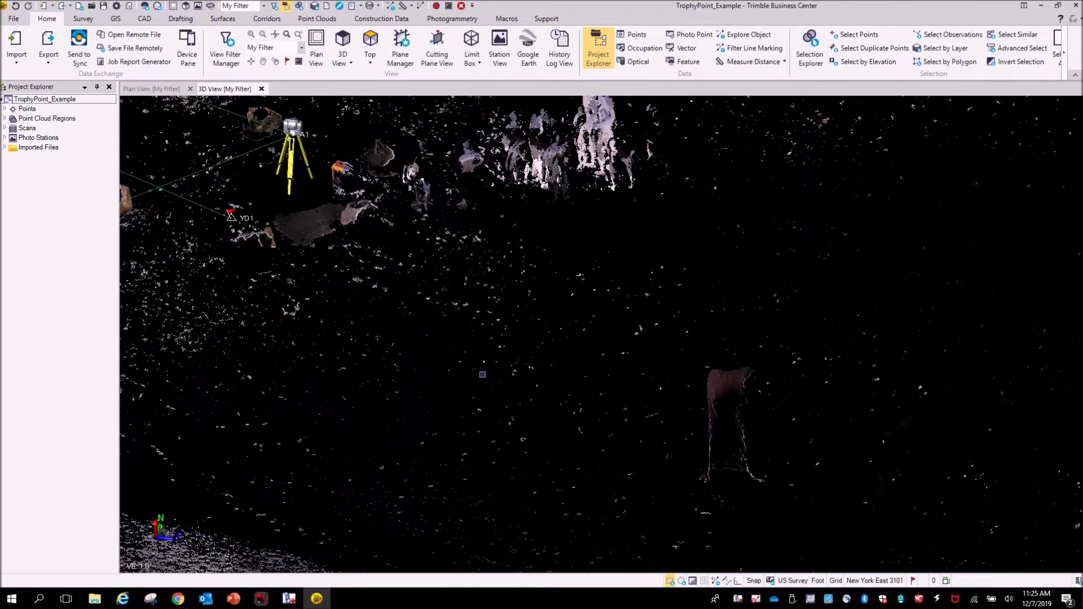
middle_click_drag(530, 389, 657, 386)
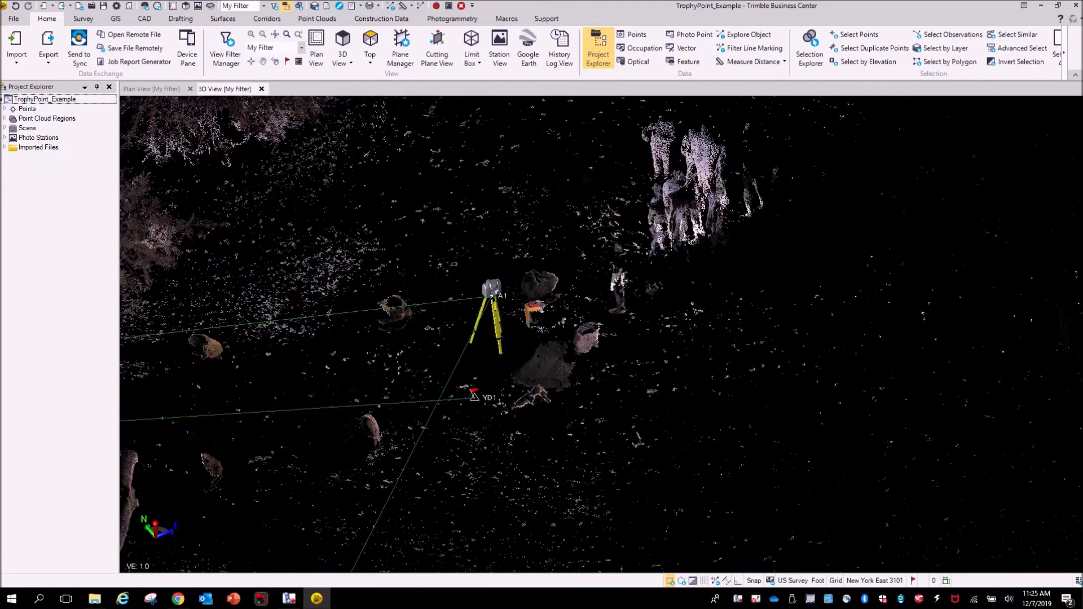
middle_click_drag(733, 469, 539, 457)
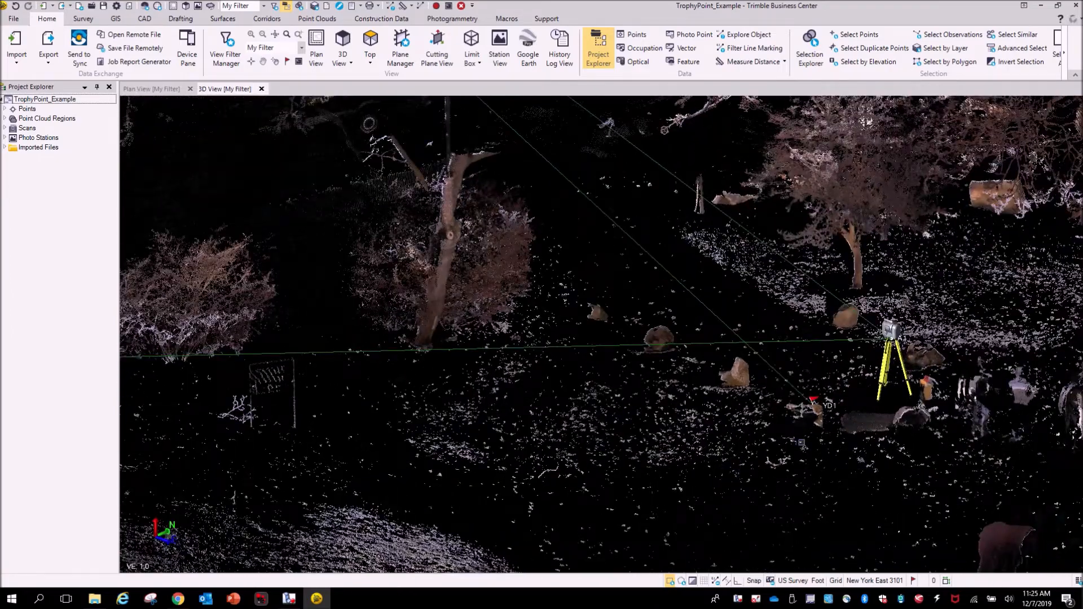
middle_click_drag(801, 442, 614, 466)
scroll(701, 354, "up", 5)
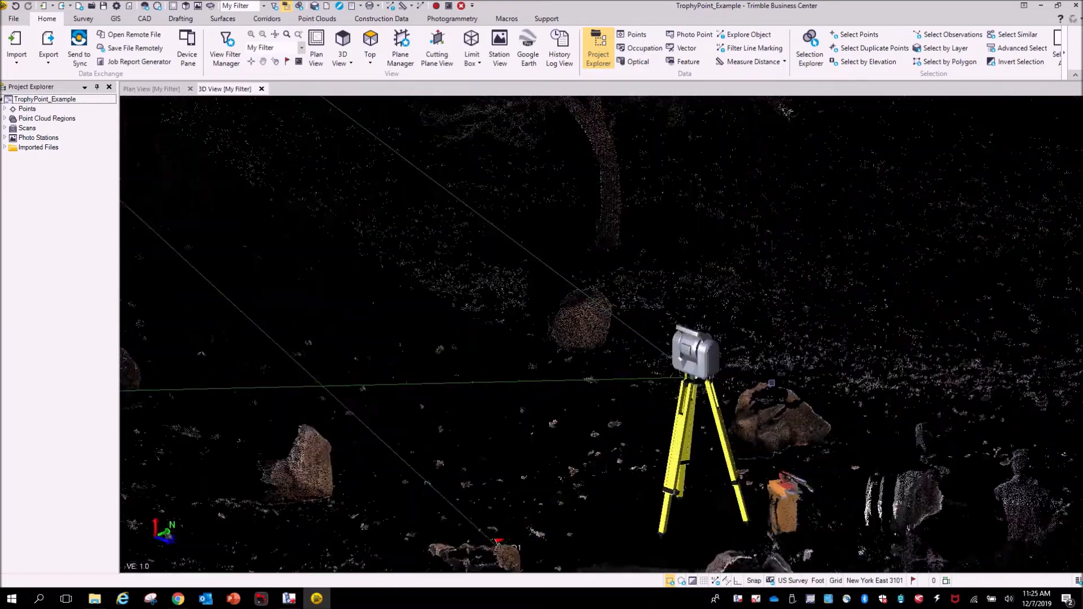
middle_click_drag(778, 386, 664, 397)
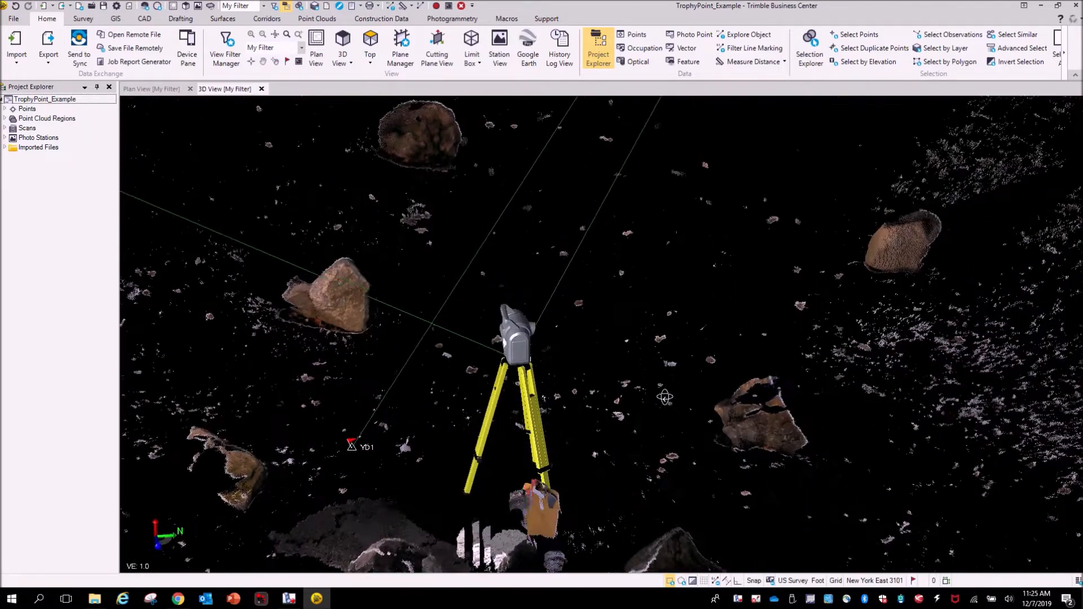
scroll(665, 397, "down", 10)
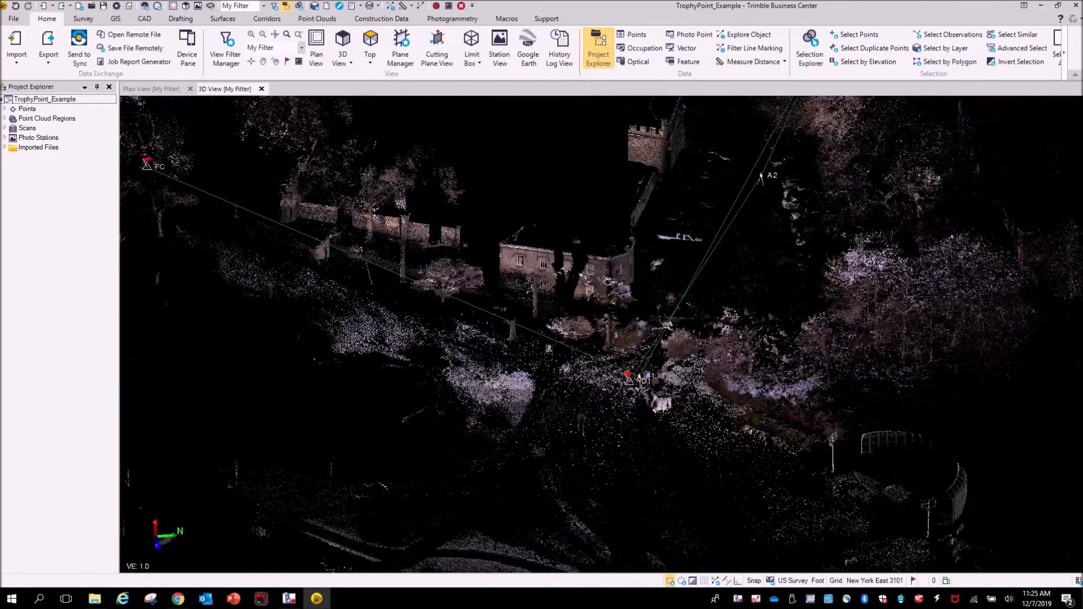
scroll(647, 377, "down", 3)
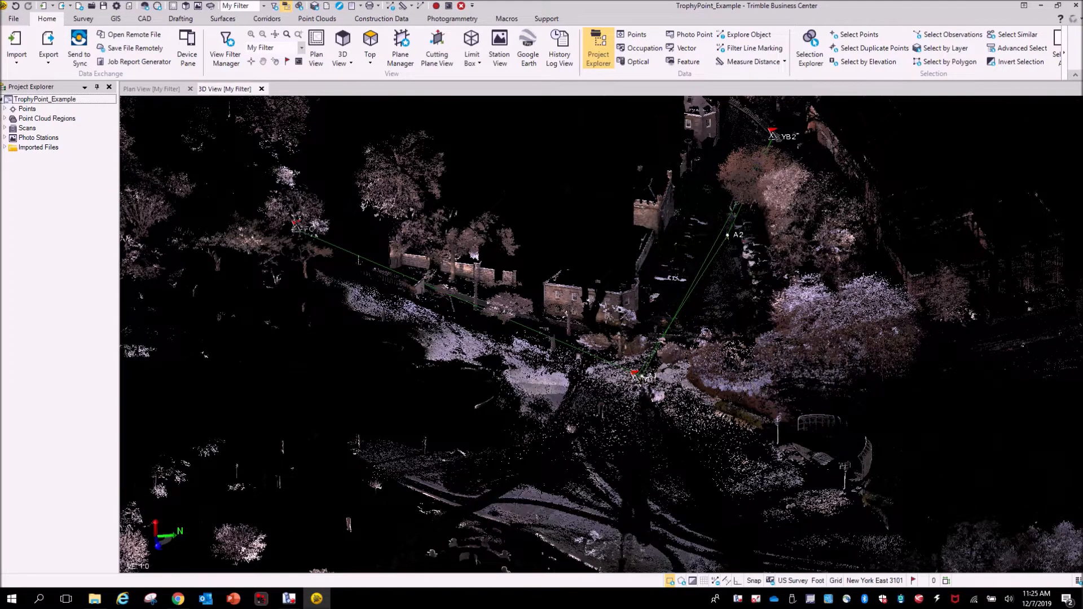
- Examine the observation lines between stations YD1, FC, A2 and YB2 in the 3D view
left_click(429, 284)
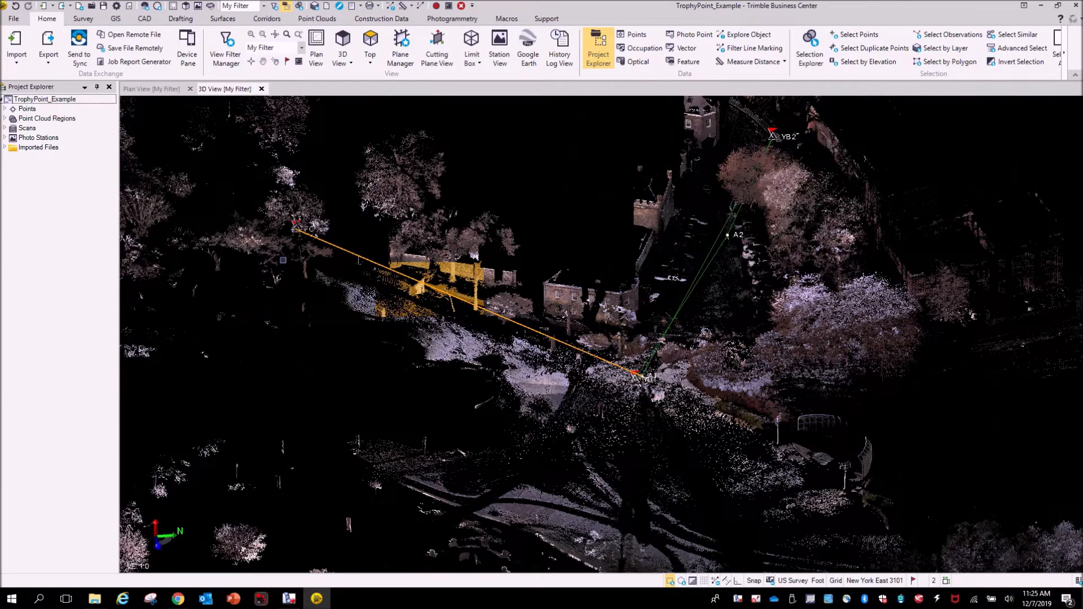
scroll(479, 377, "down", 3)
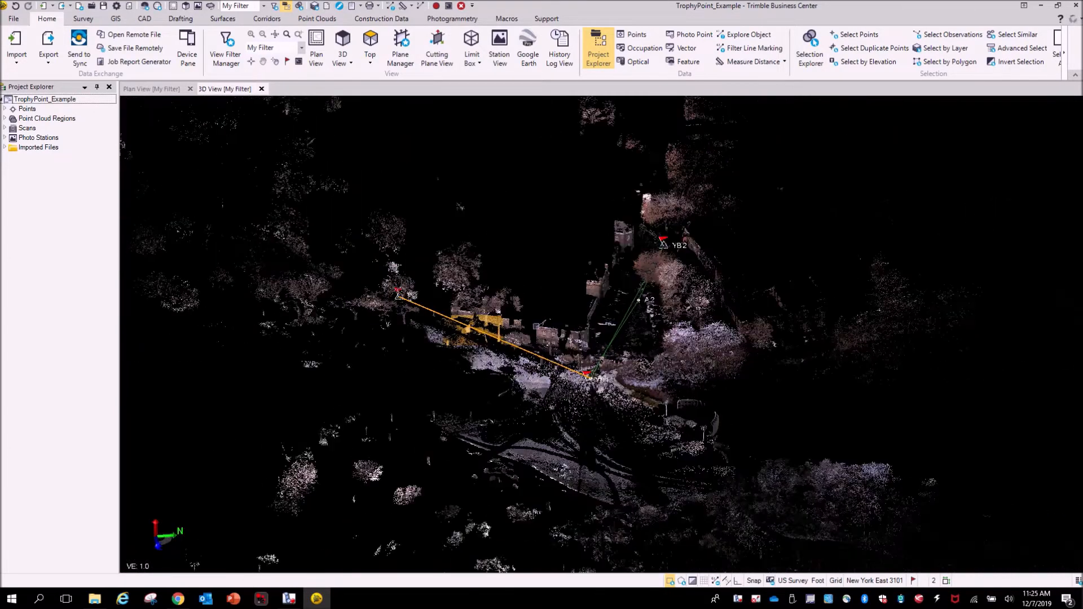
left_click(561, 233)
scroll(609, 272, "up", 3)
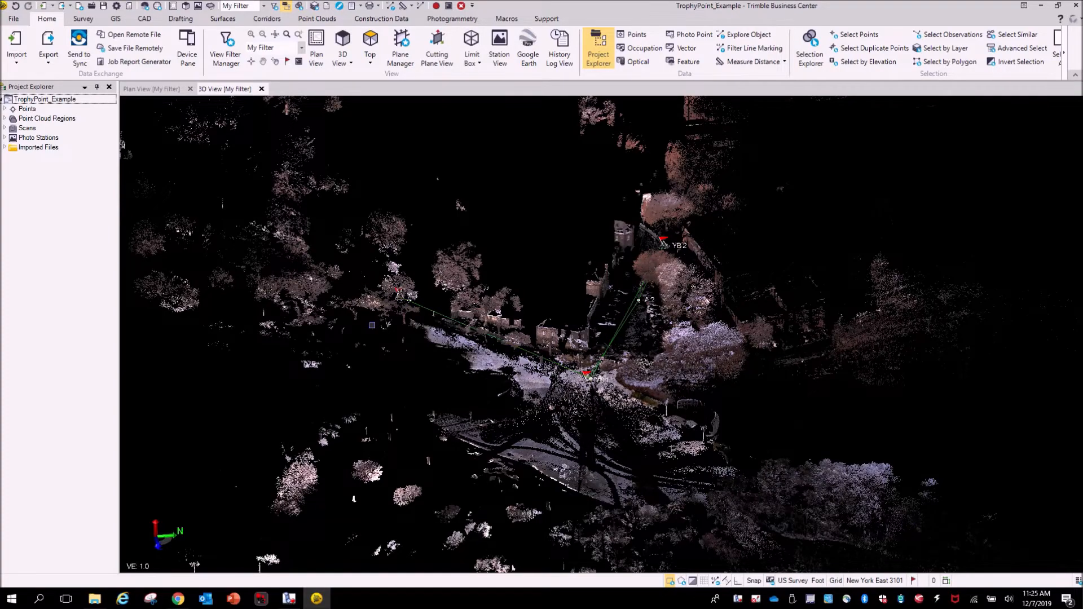
scroll(733, 237, "up", 3)
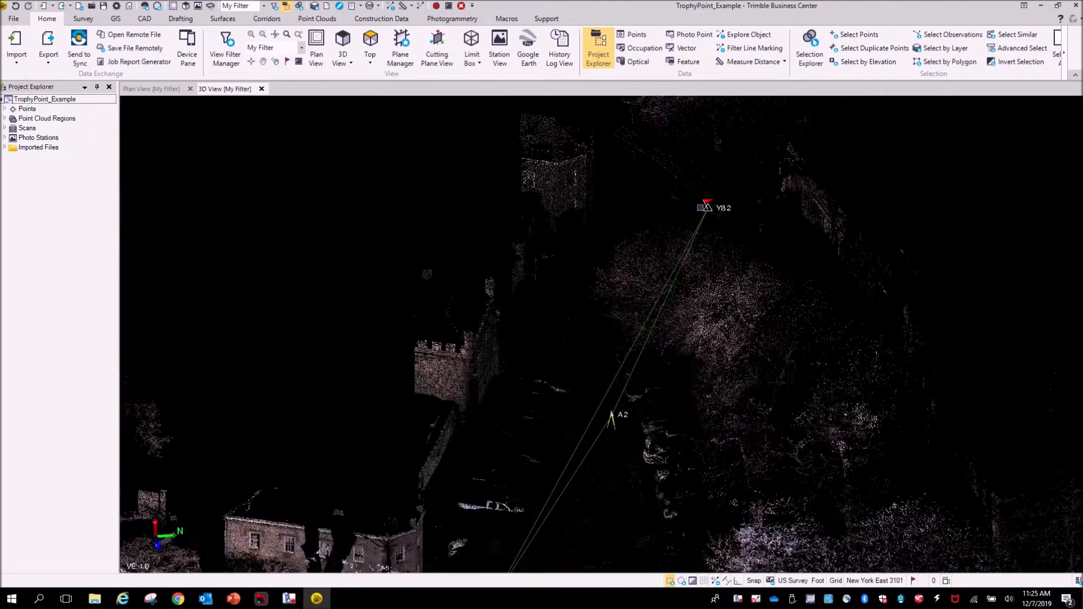
scroll(609, 327, "down", 3)
middle_click_drag(526, 317, 525, 193)
scroll(478, 324, "up", 6)
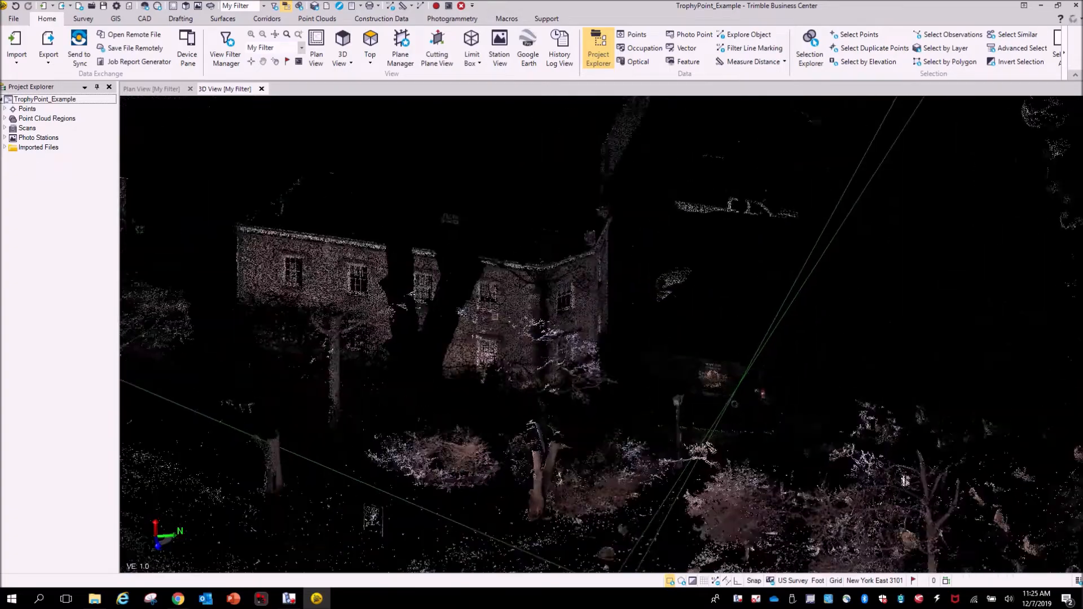
mouse_move(624, 326)
right_mouse_down()
mouse_move(459, 309)
mouse_move(555, 338)
right_mouse_up()
scroll(555, 338, "down", 8)
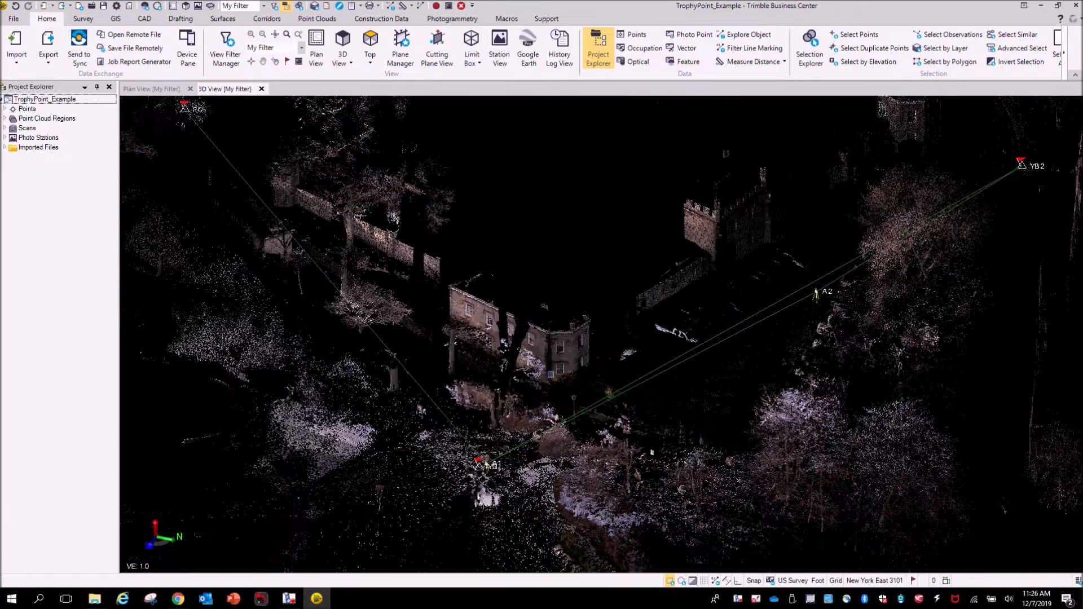
- Switch the point cloud rendering to True Color
left_click(314, 18)
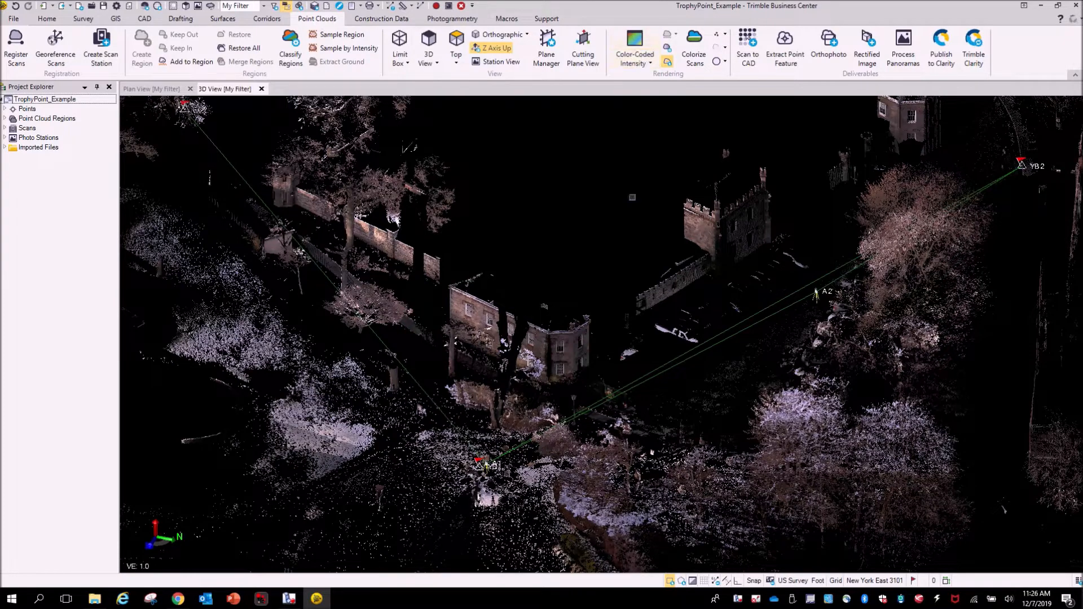
left_click(637, 65)
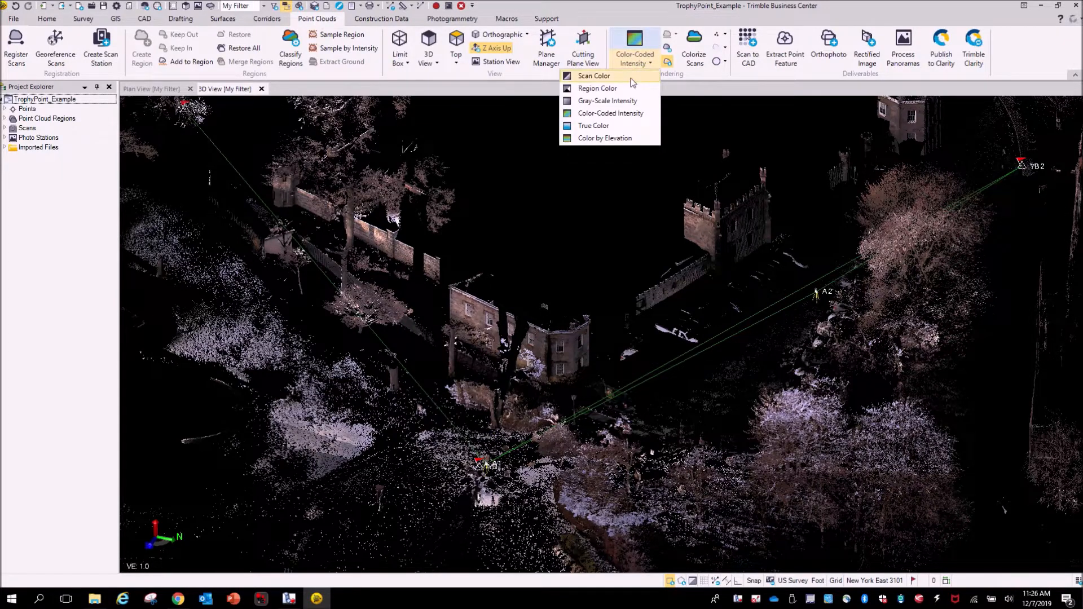
left_click(594, 125)
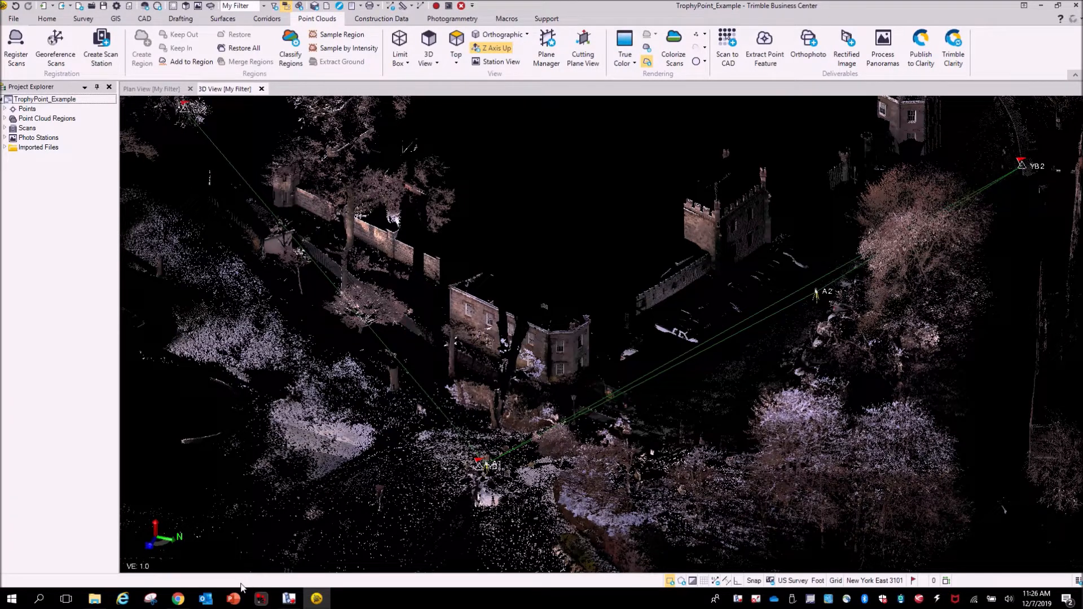
- Switch the point cloud rendering to Gray-Scale Intensity and inspect the building facade
left_click(631, 64)
left_click(615, 102)
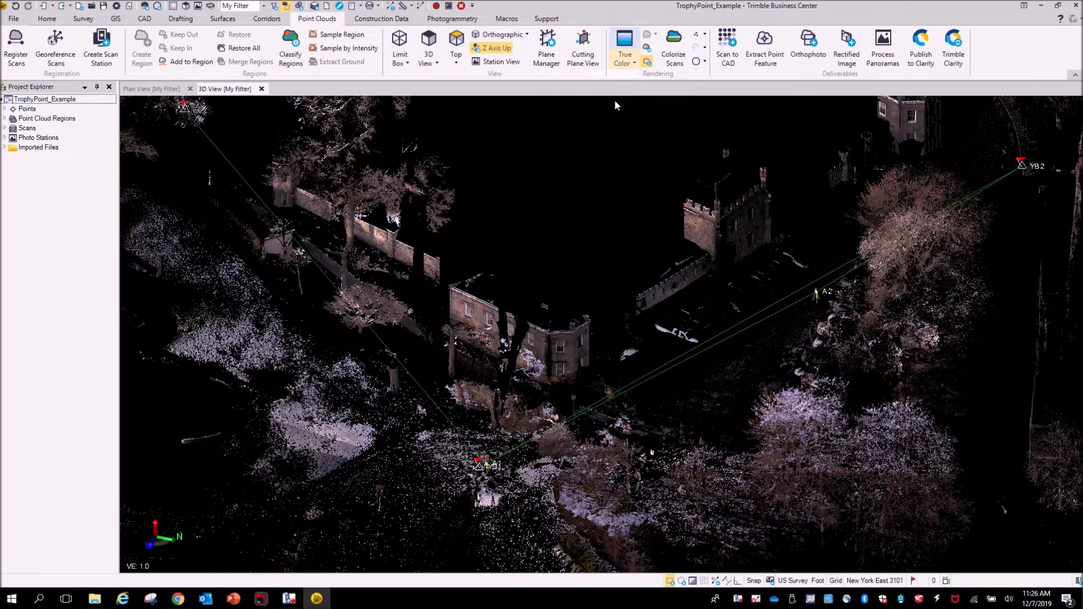
scroll(530, 414, "up", 3)
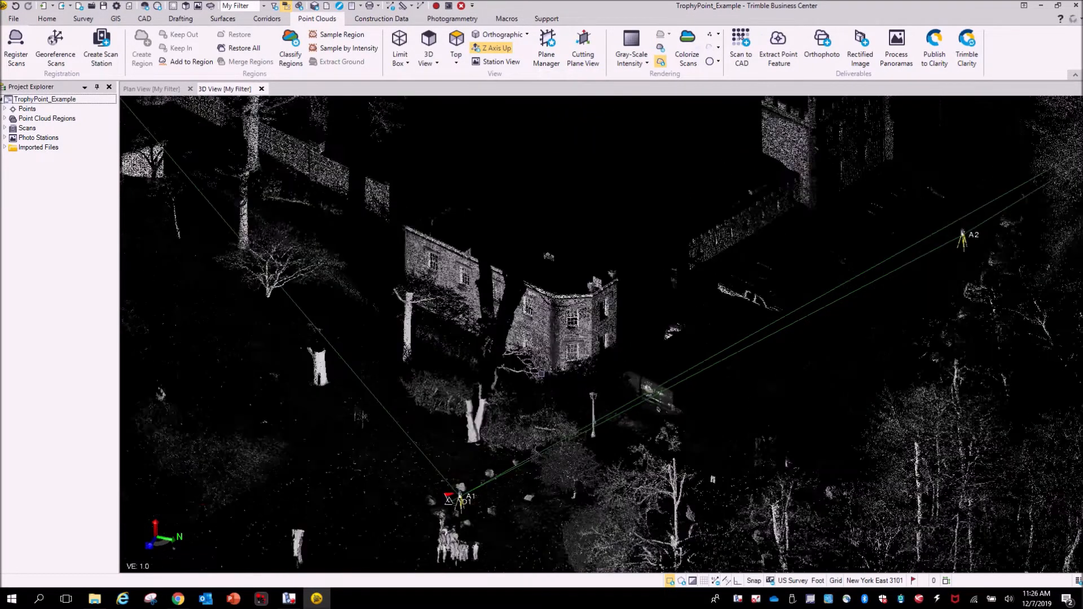
scroll(541, 373, "up", 5)
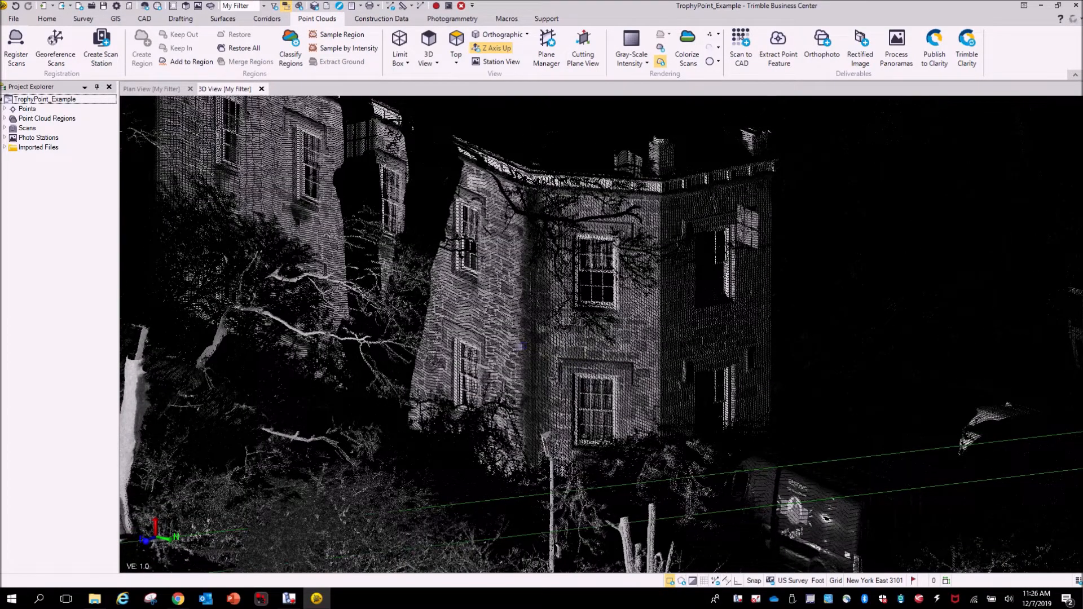
scroll(692, 386, "down", 4)
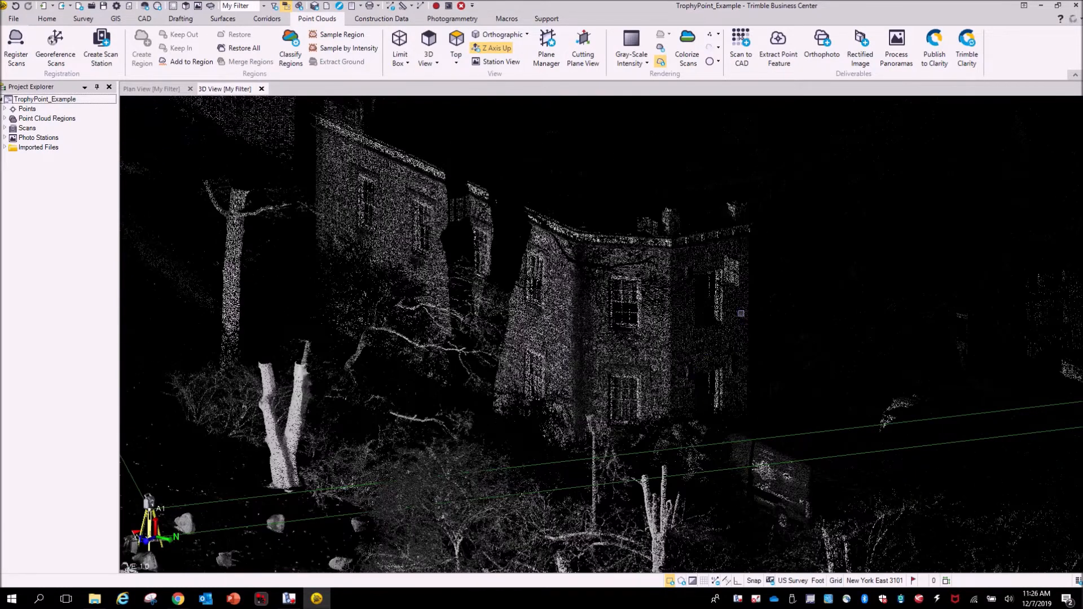
scroll(707, 326, "down", 2)
- Switch the point cloud rendering to Color-Coded Intensity and examine the building and stations around YD1
left_click(647, 63)
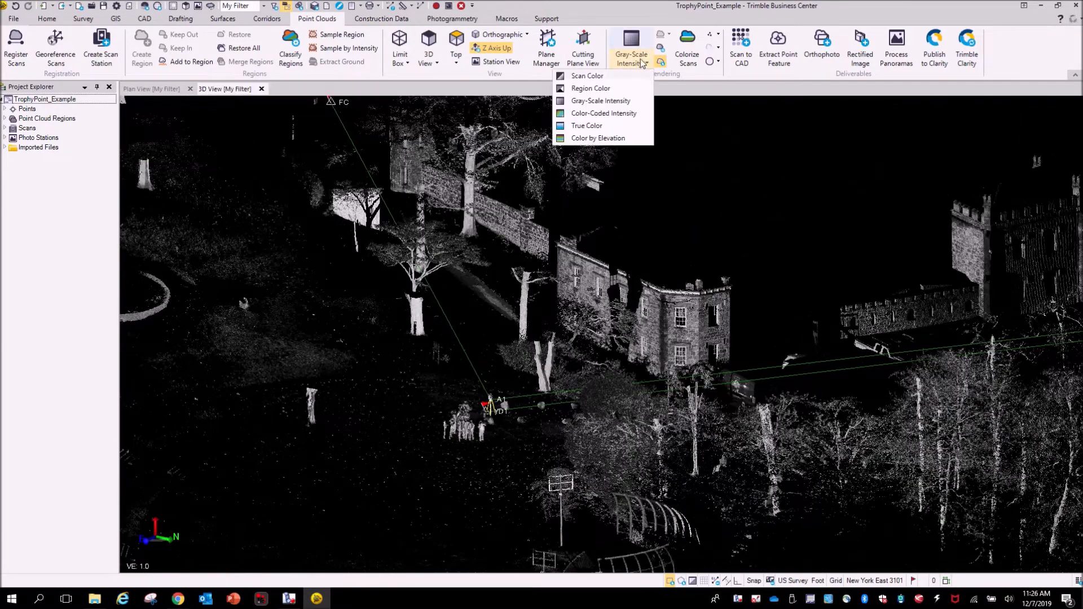
left_click(625, 113)
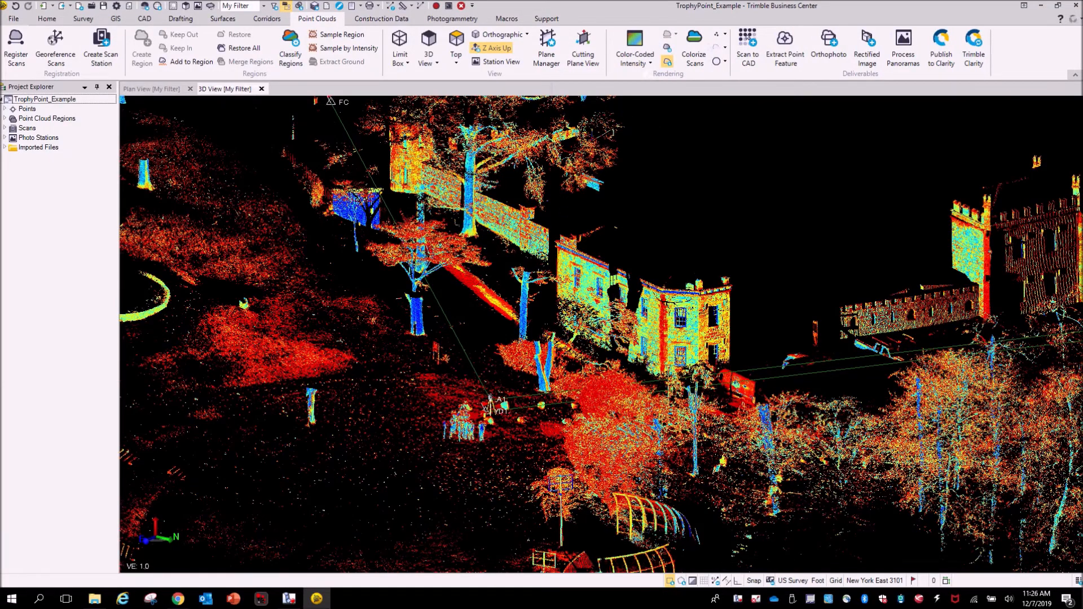
scroll(646, 339, "up", 8)
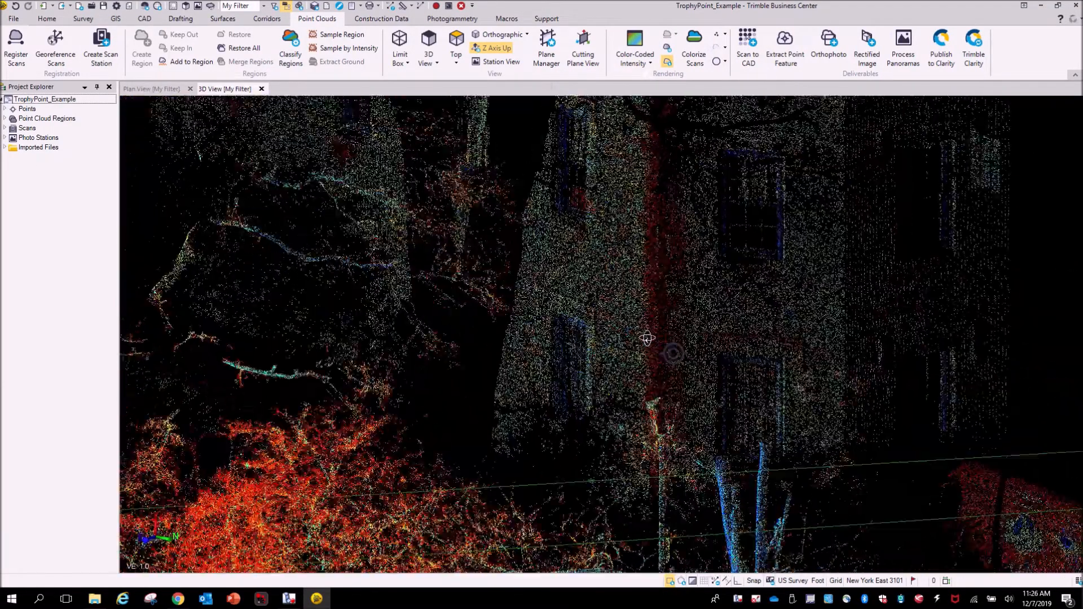
right_click_drag(646, 338, 624, 420)
scroll(715, 358, "down", 10)
scroll(624, 420, "up", 3)
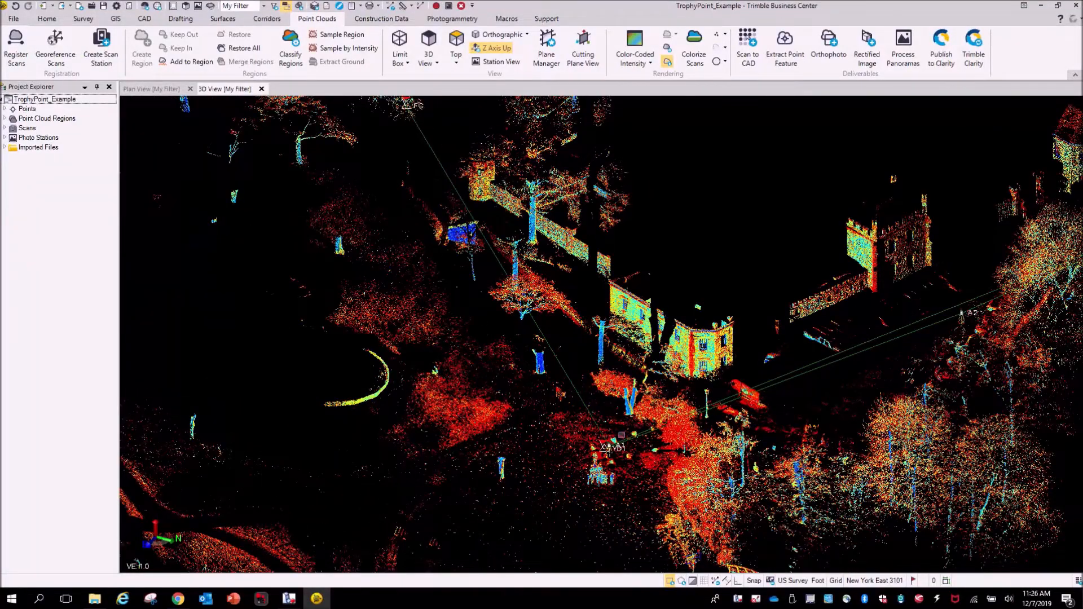
scroll(624, 421, "down", 3)
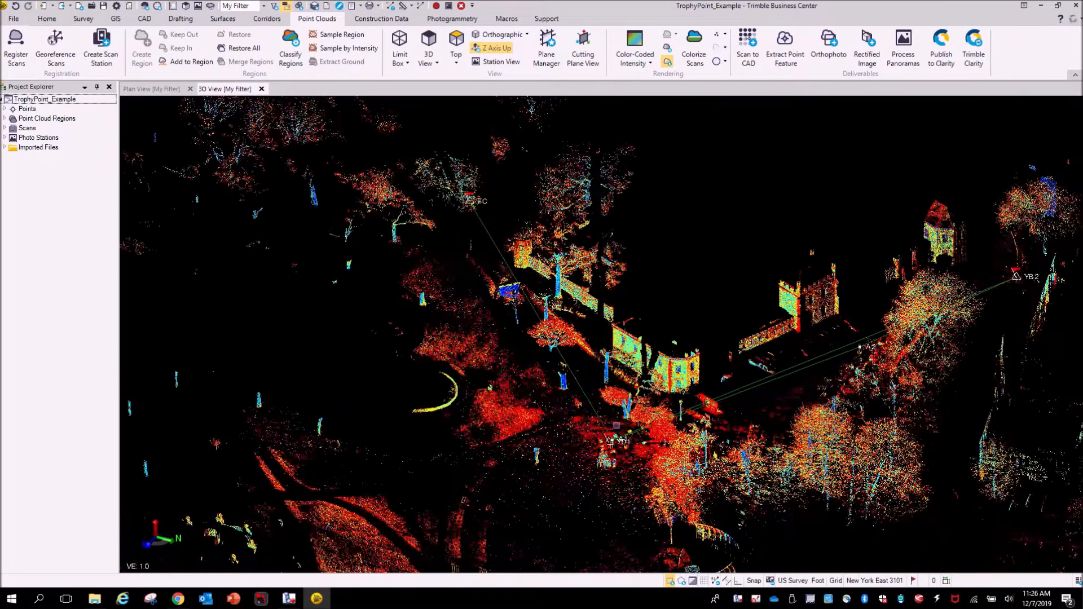
middle_click_drag(612, 423, 614, 365)
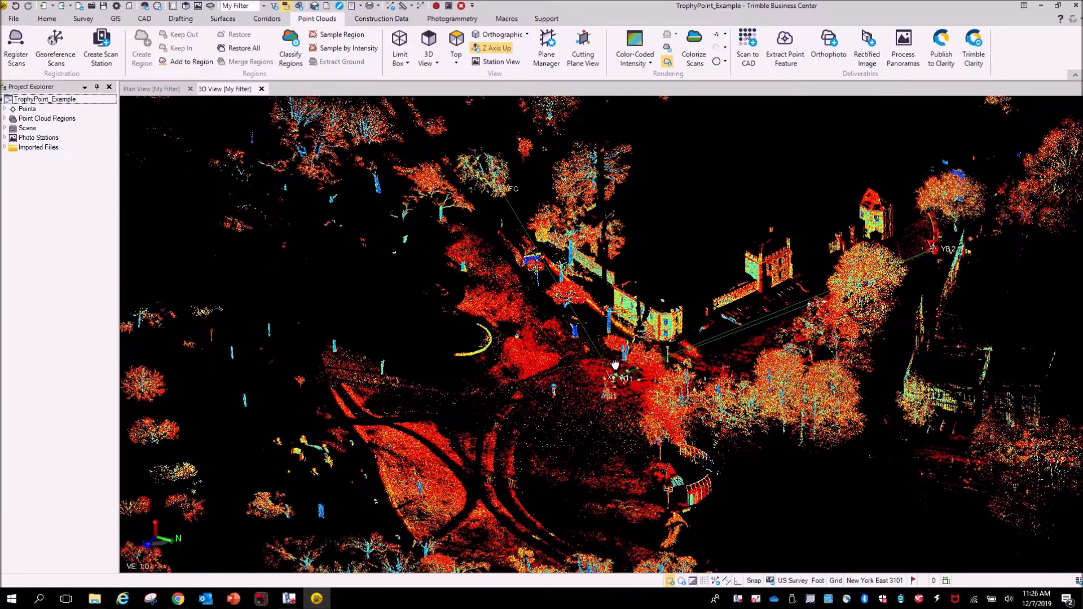
mouse_move(593, 421)
right_mouse_down()
mouse_move(596, 404)
mouse_move(604, 427)
mouse_move(495, 438)
right_mouse_up()
scroll(495, 437, "down", 5)
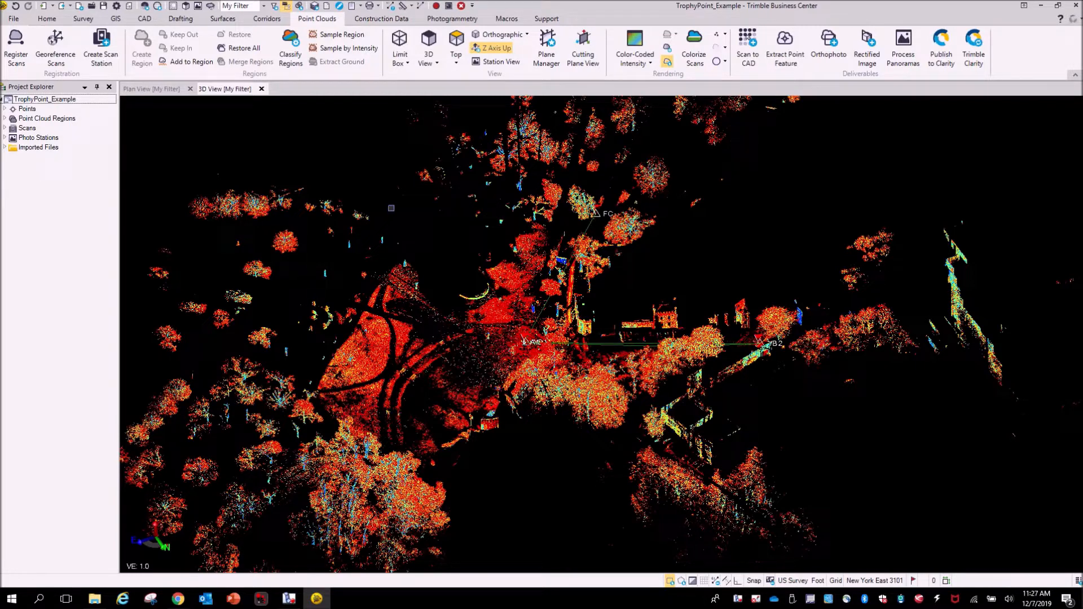
mouse_move(627, 478)
right_mouse_down()
mouse_move(600, 471)
mouse_move(624, 475)
right_mouse_up()
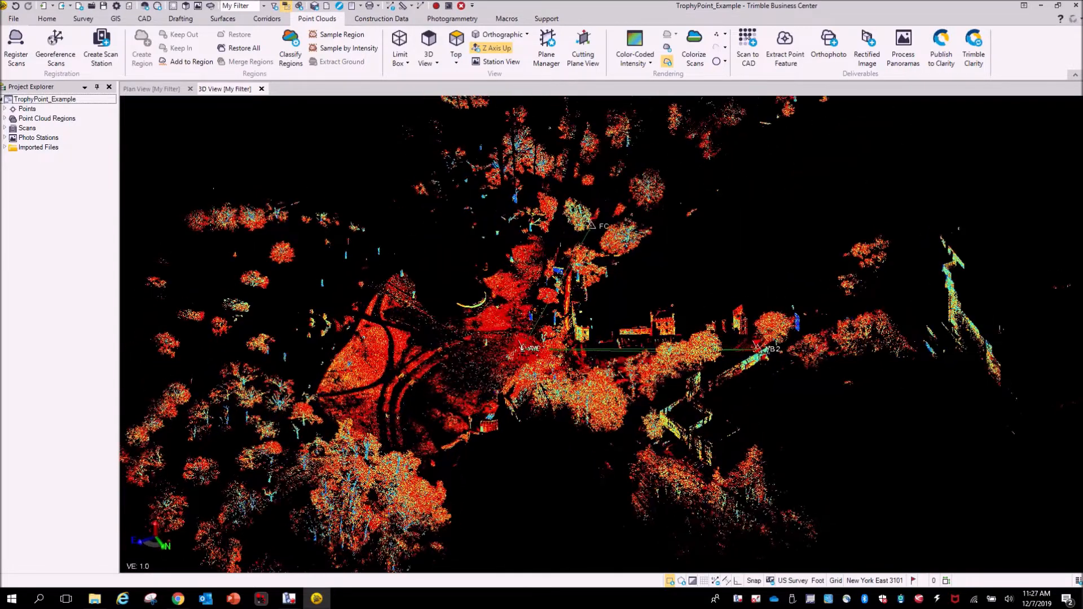
- Select the point cloud and run Refine Overall Registration in the Register Scans pane, then close it
left_click(372, 361)
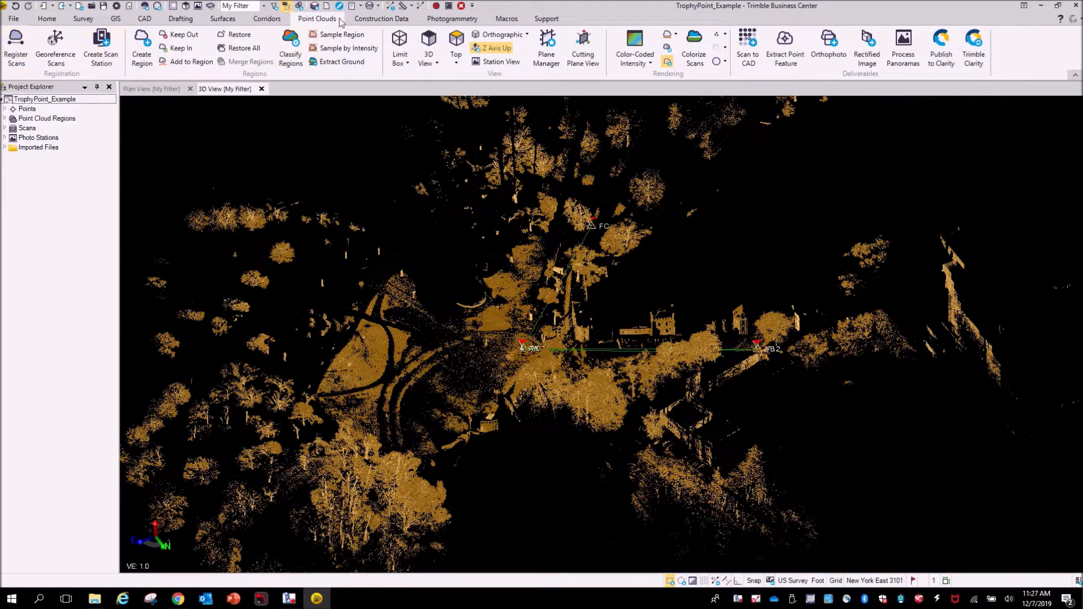
left_click(12, 59)
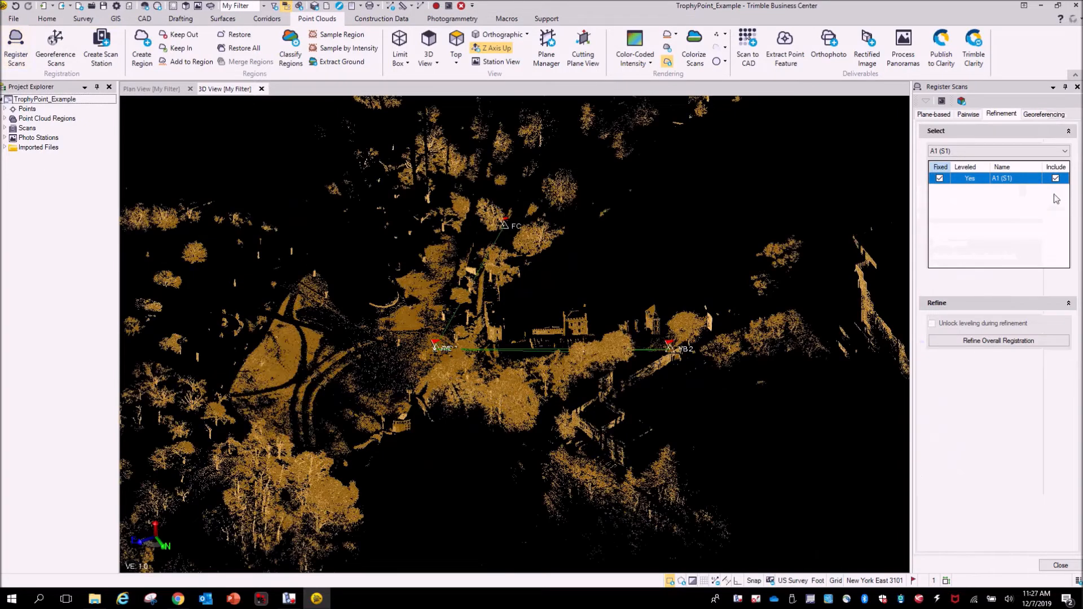
left_click(939, 116)
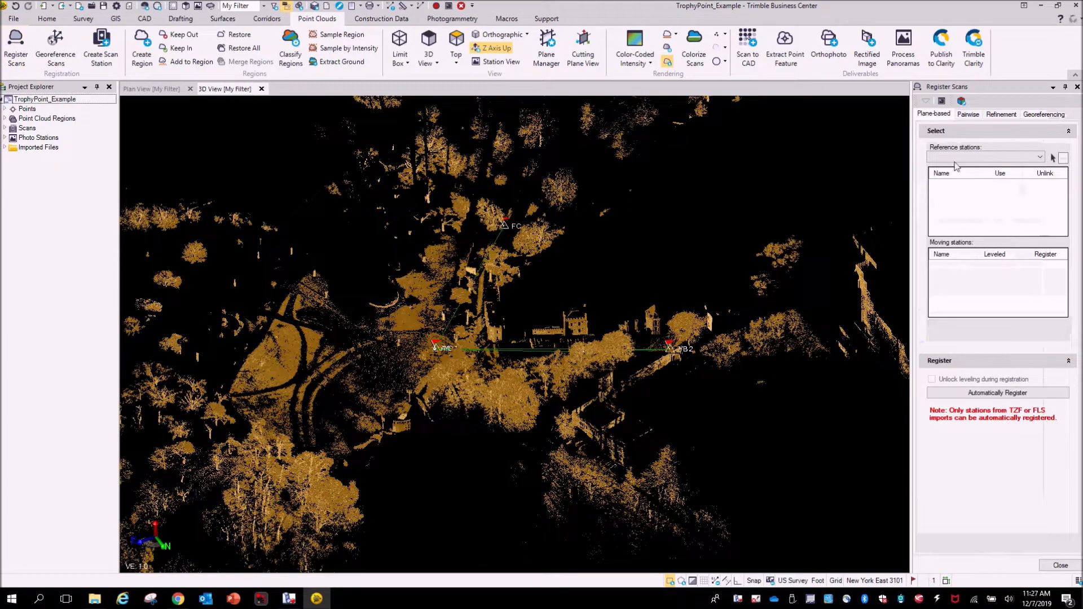
left_click(1003, 117)
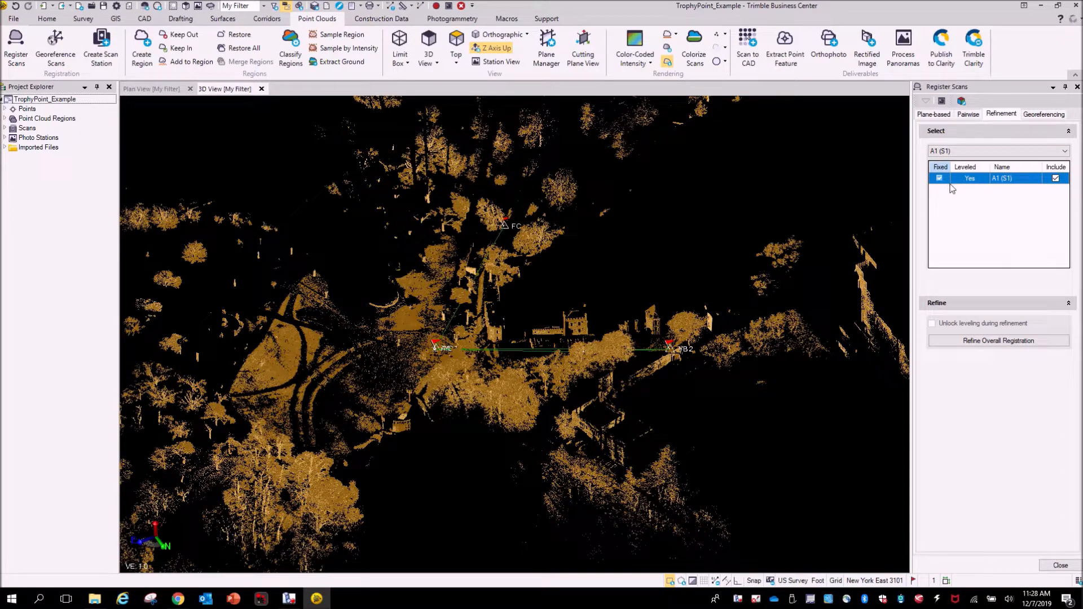
left_click(1043, 341)
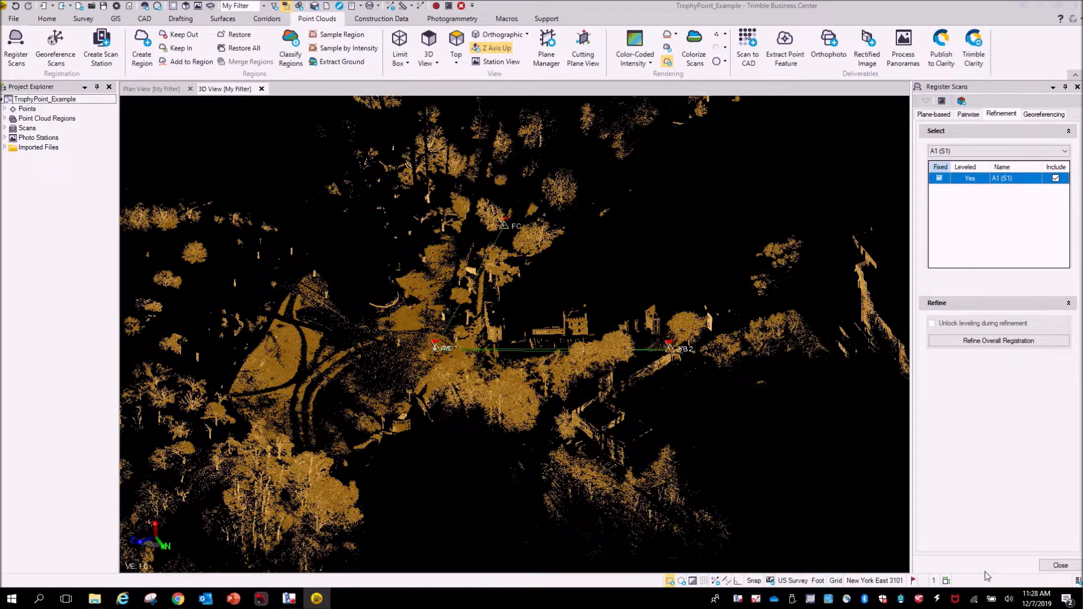
left_click(1059, 565)
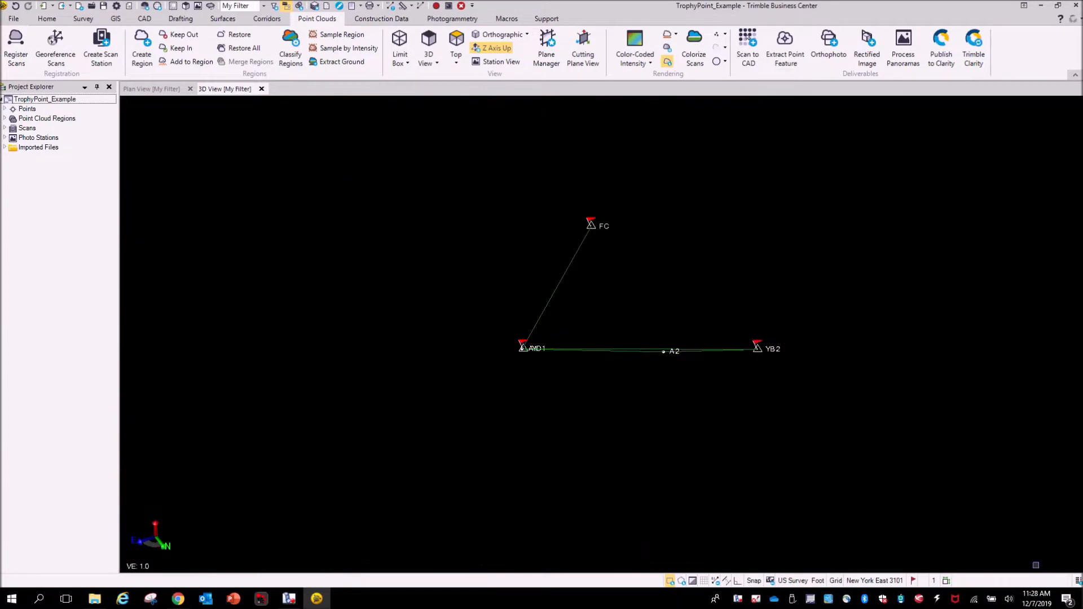
- Select the whole point cloud and run Extract Ground on it
scroll(581, 375, "down", 2)
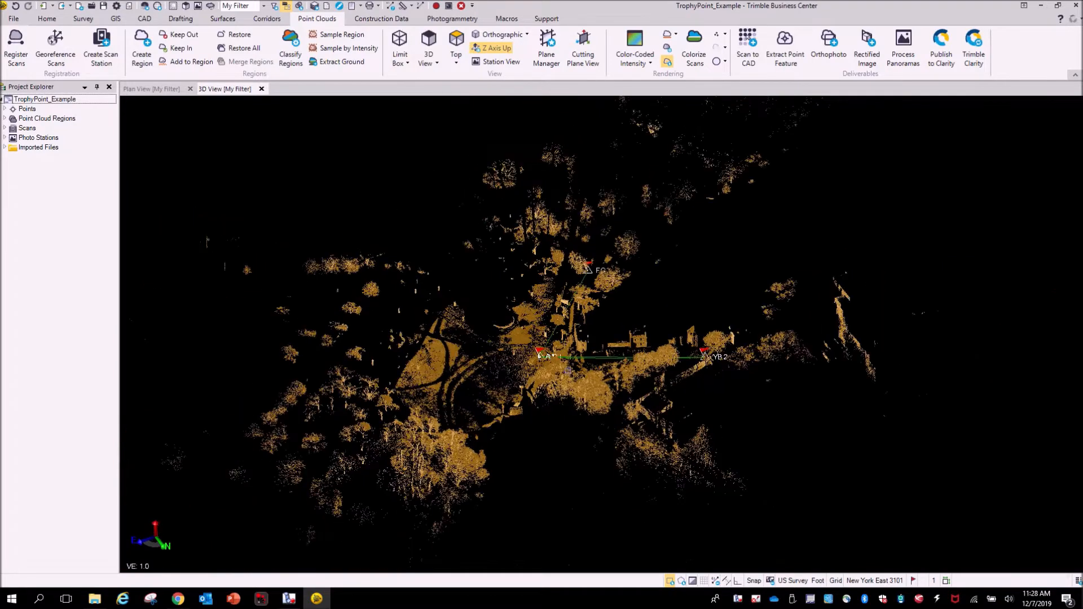
left_click(374, 161)
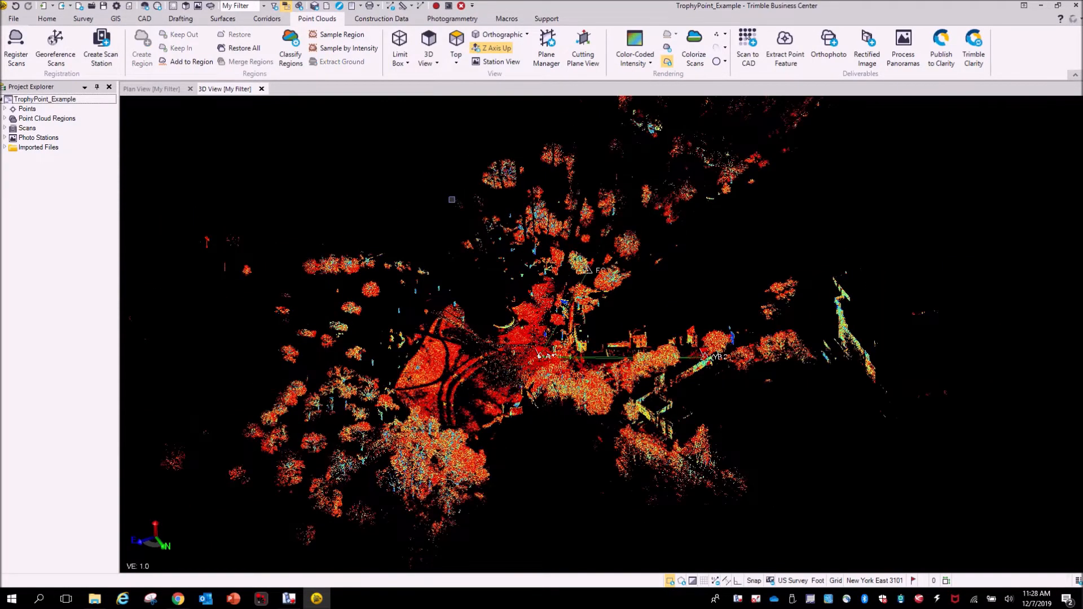
right_click_drag(523, 359, 486, 321)
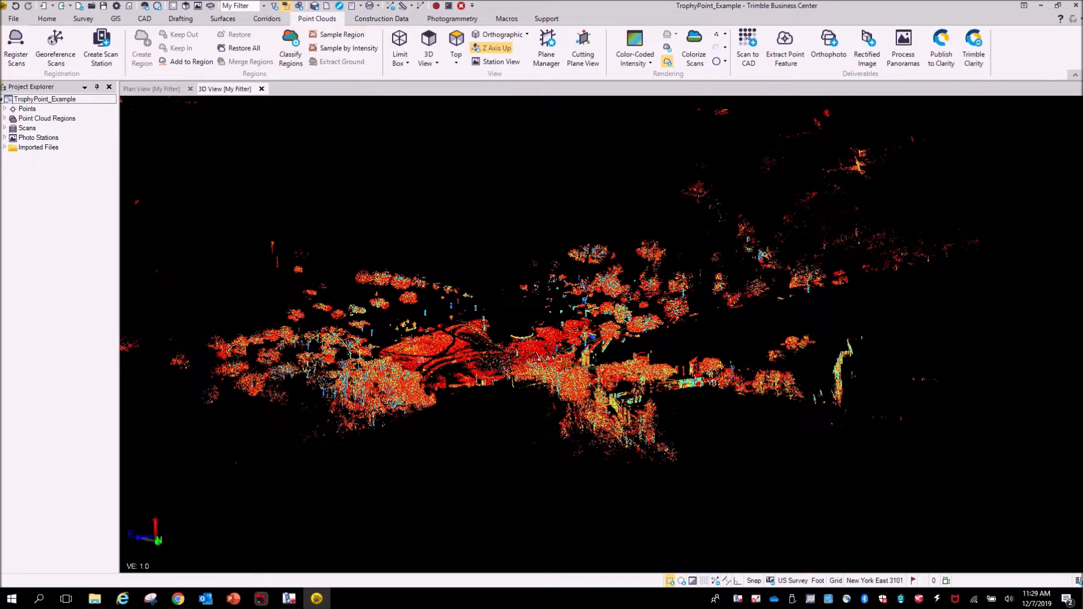
left_click(436, 355)
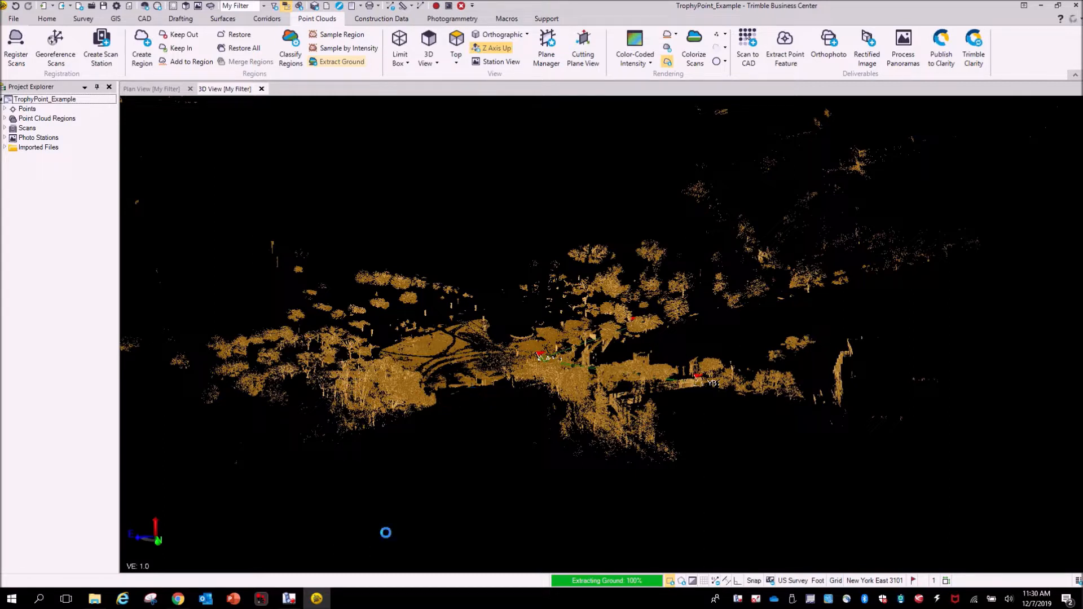
- Examine the extracted ground surface and the scanner setup with surrounding people near station YD1 in 3D
left_click(289, 598)
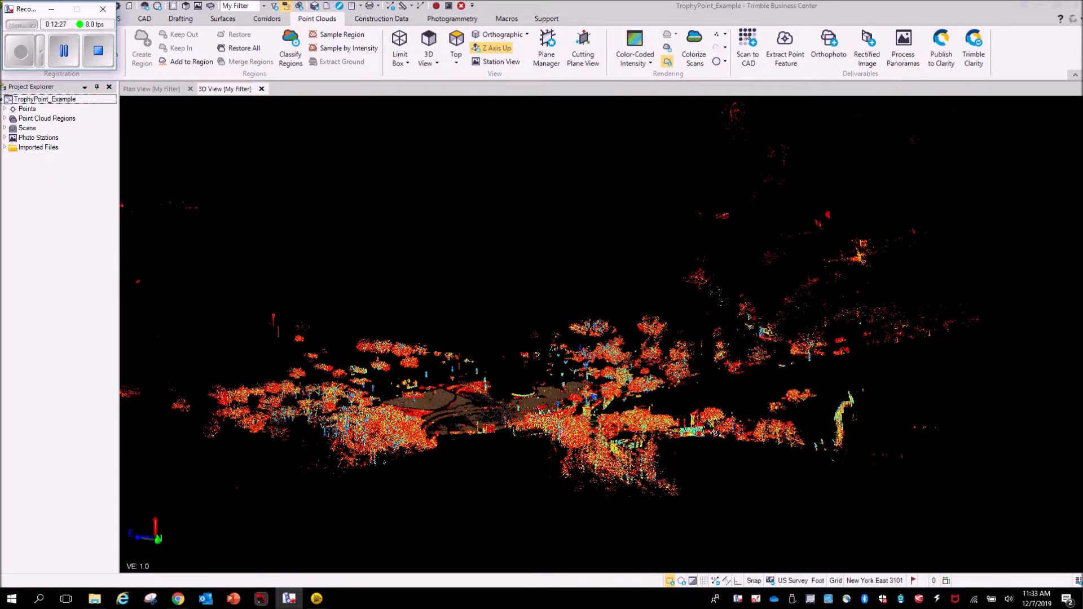
scroll(463, 425, "up", 5)
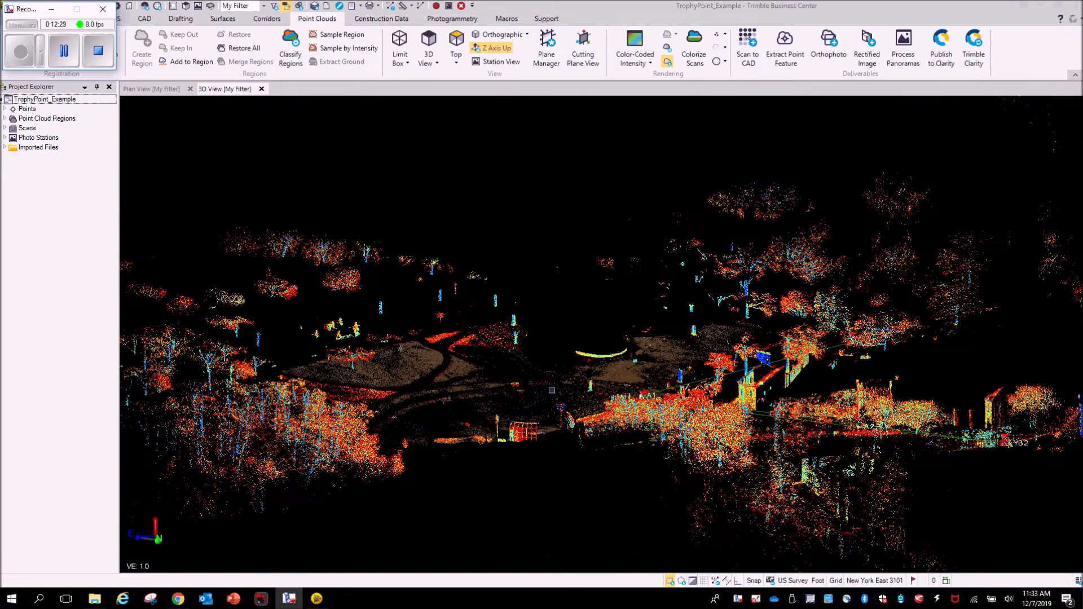
right_click_drag(553, 390, 601, 469)
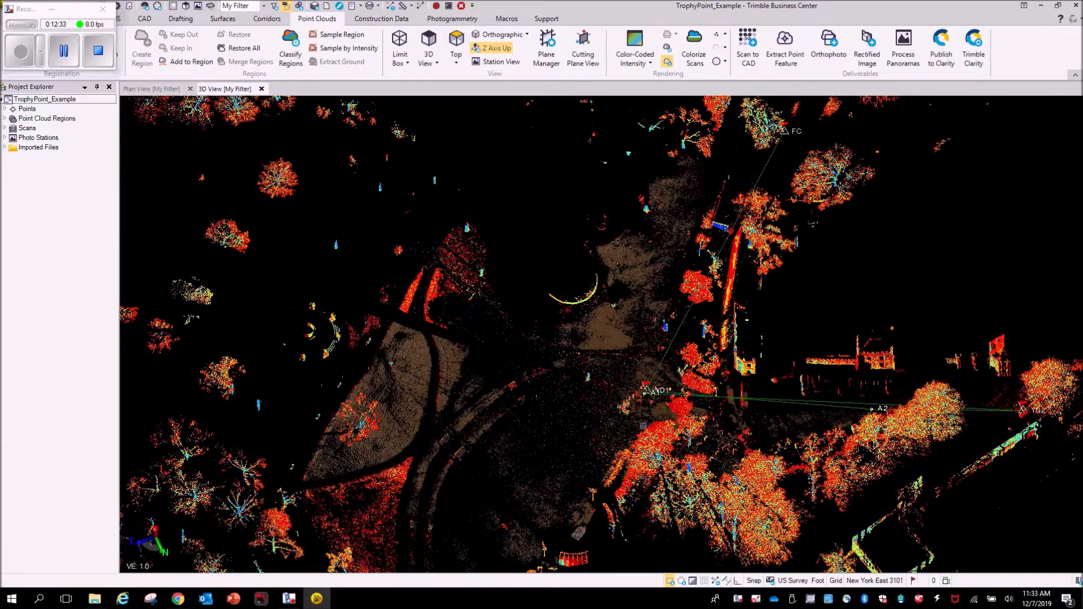
scroll(642, 425, "up", 10)
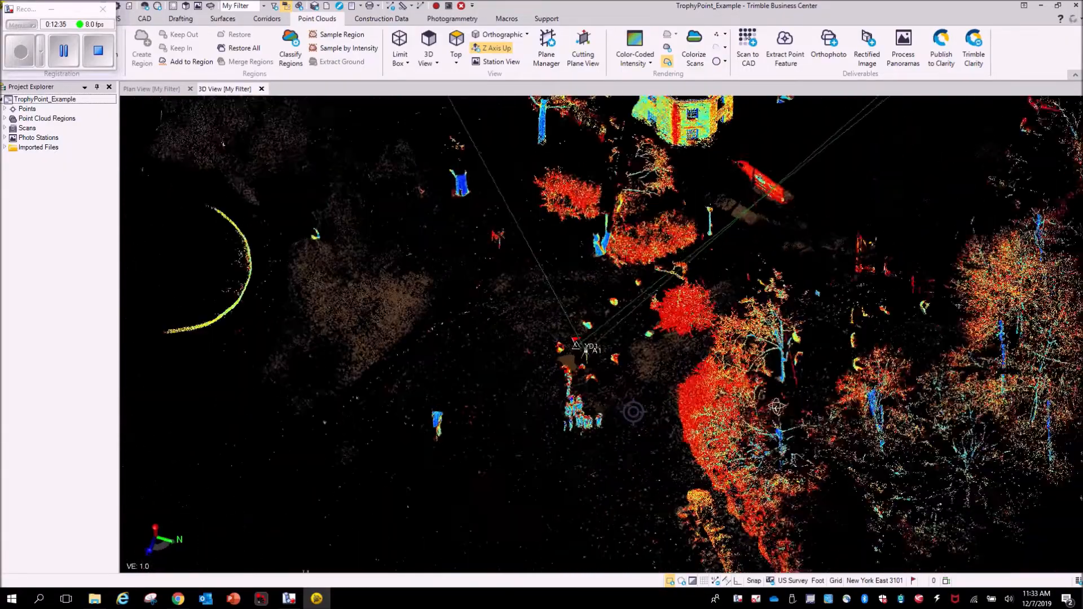
right_click_drag(776, 407, 849, 359)
scroll(494, 352, "up", 3)
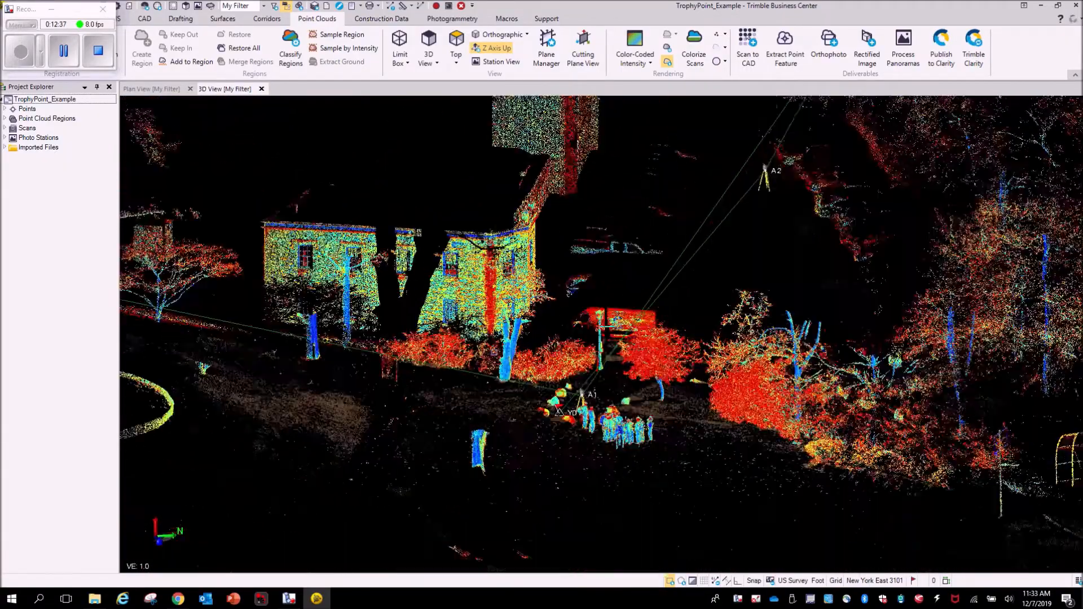
scroll(495, 360, "up", 4)
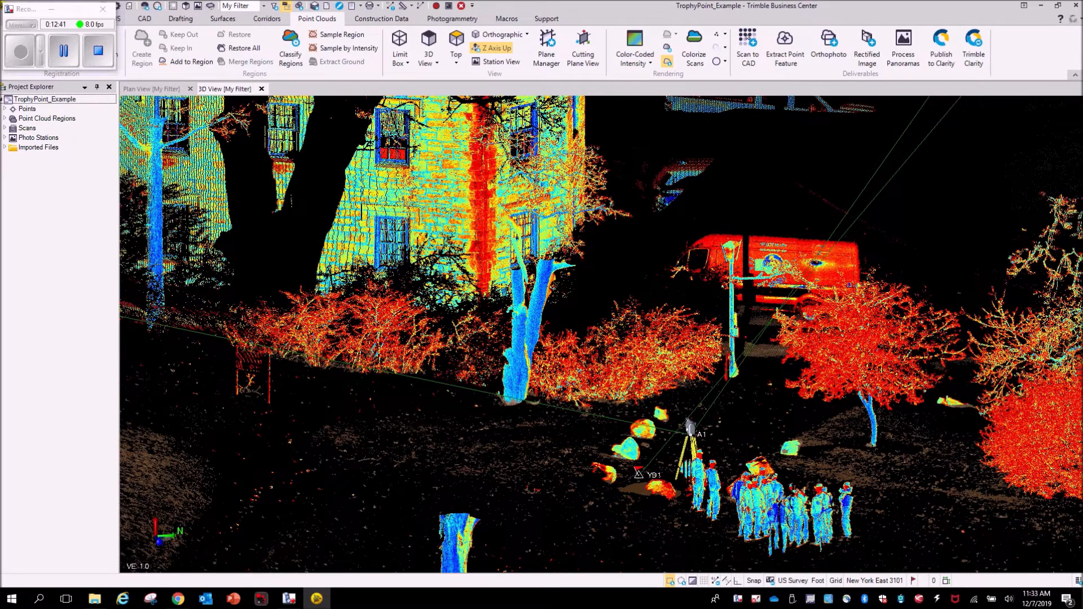
scroll(845, 414, "down", 4)
scroll(812, 489, "up", 3)
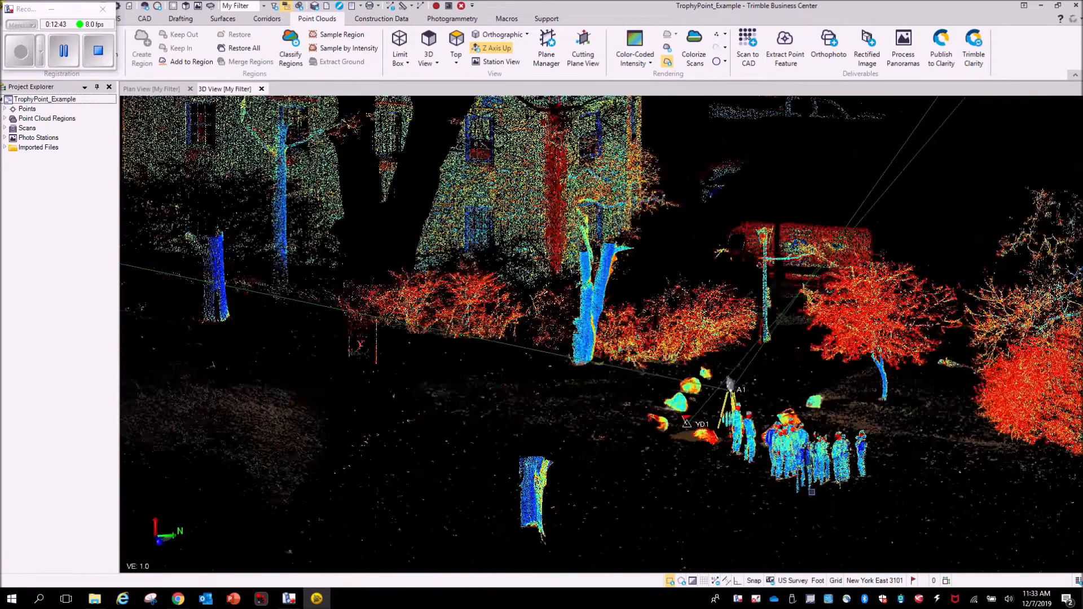
scroll(811, 492, "up", 2)
mouse_move(732, 458)
middle_mouse_down()
mouse_move(972, 503)
mouse_move(1080, 473)
middle_mouse_up()
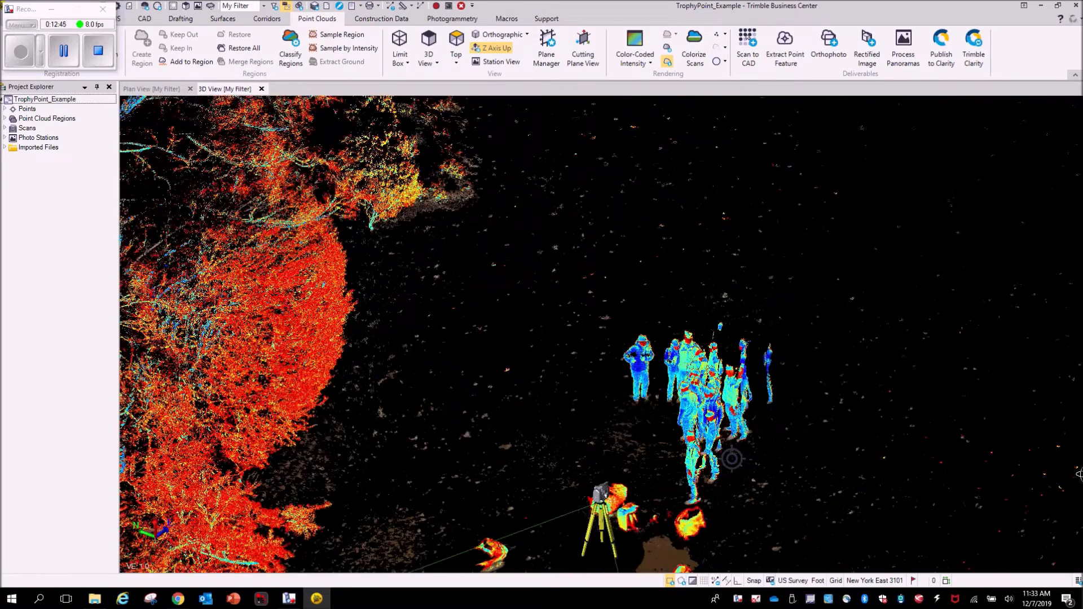
scroll(627, 406, "up", 3)
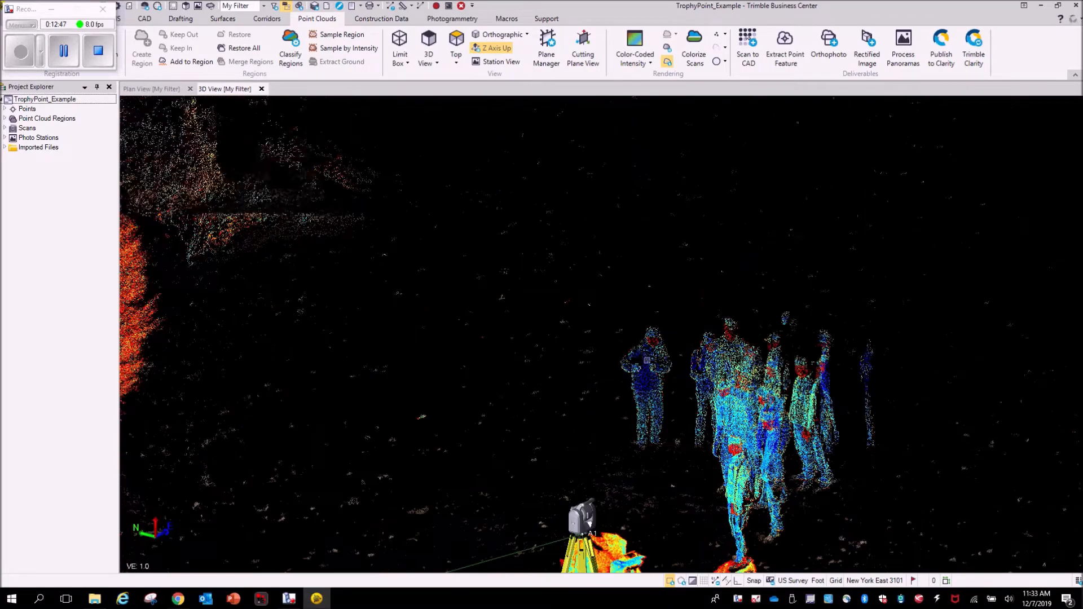
scroll(648, 380, "up", 4)
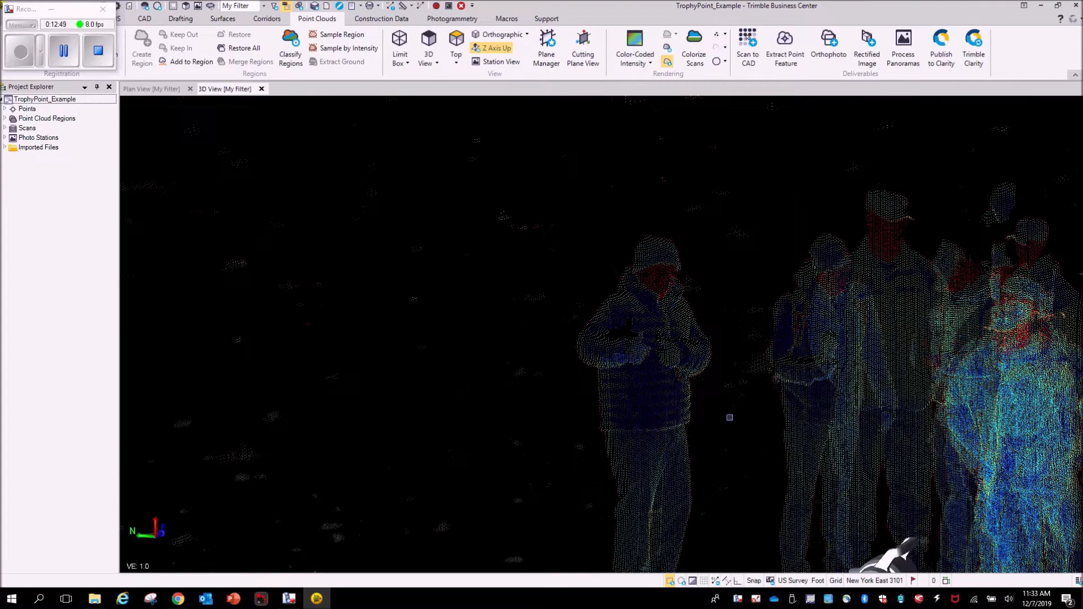
scroll(699, 405, "down", 4)
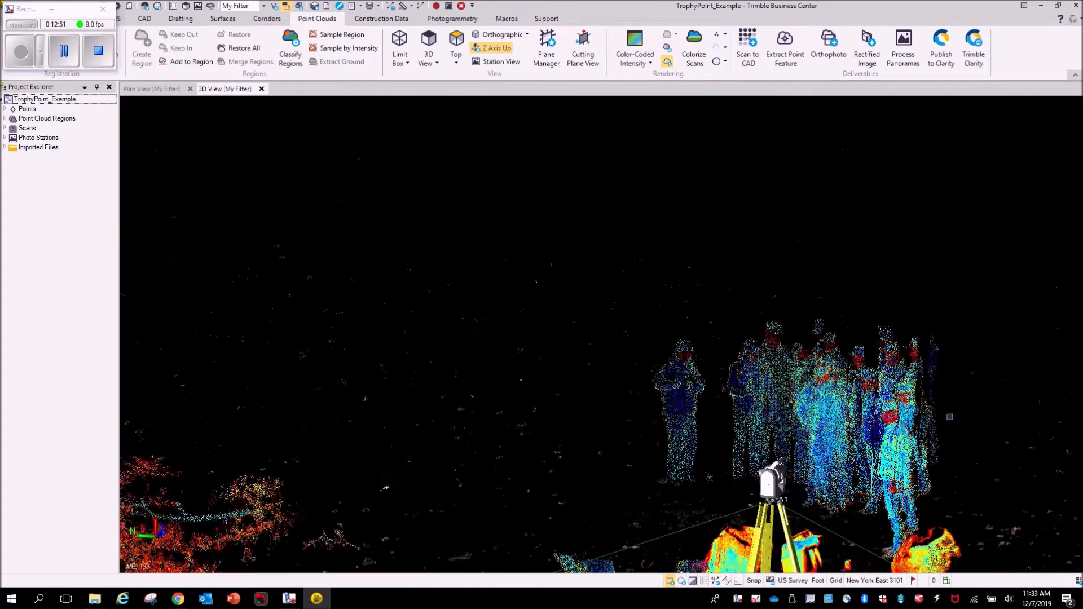
- Expand the point cloud regions and hide the Default region so only the Ground region is displayed
scroll(950, 416, "down", 6)
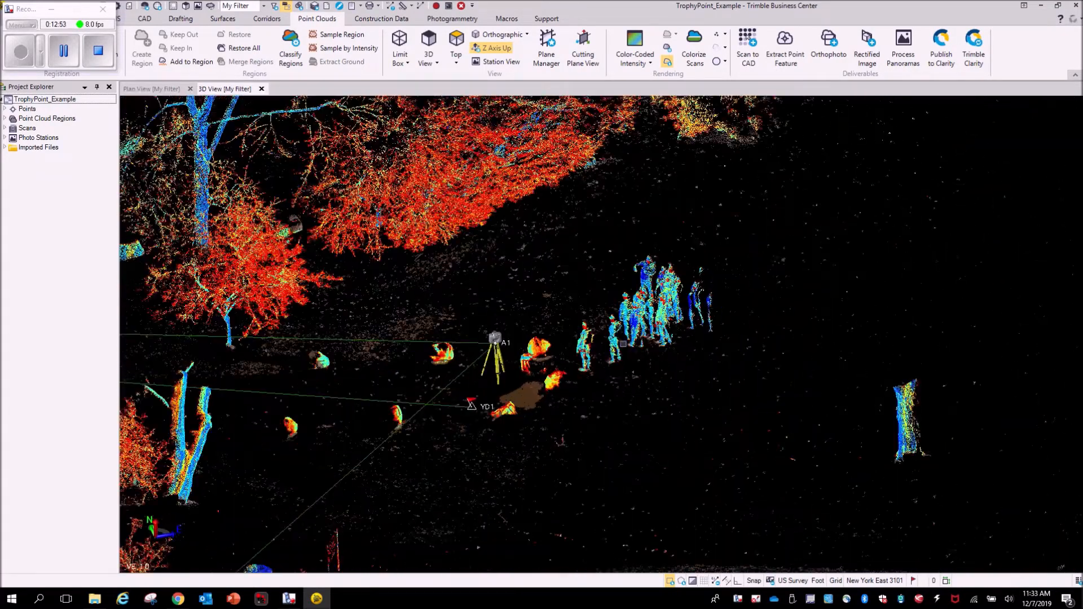
scroll(622, 343, "down", 5)
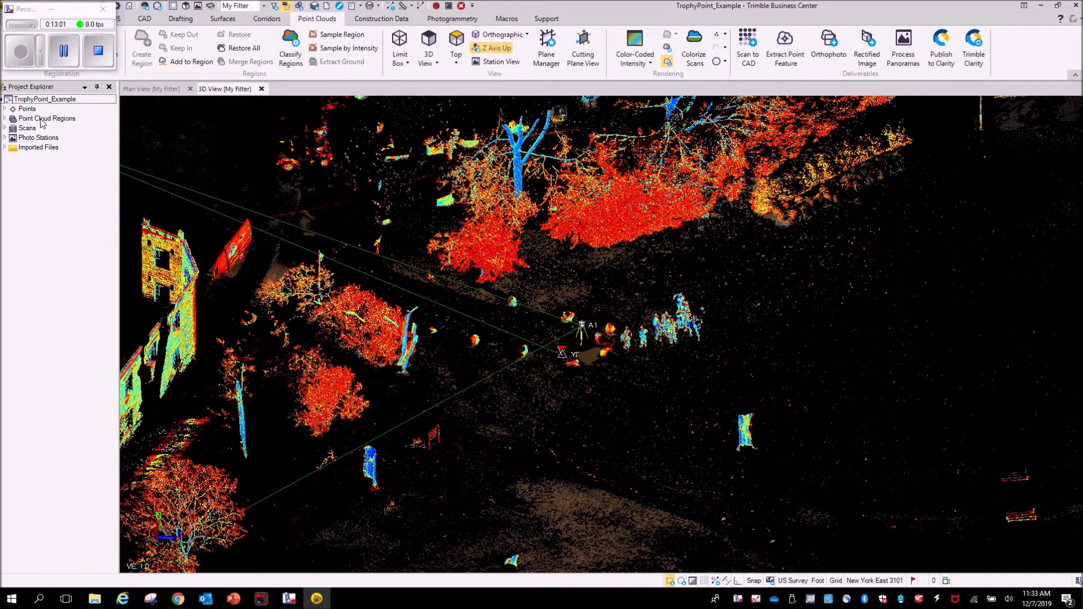
left_click(5, 119)
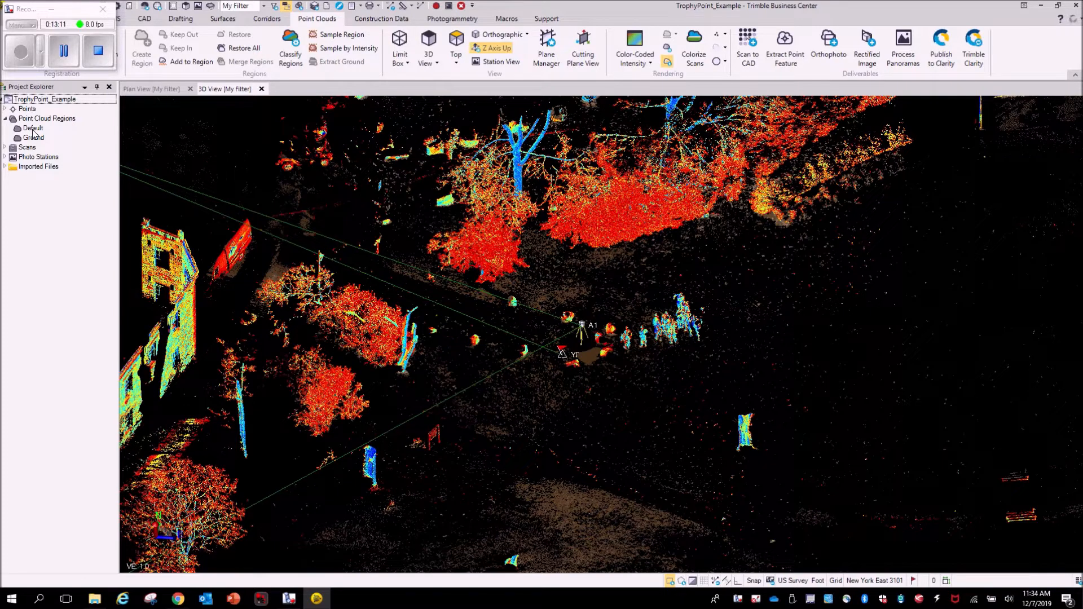
left_click(33, 129)
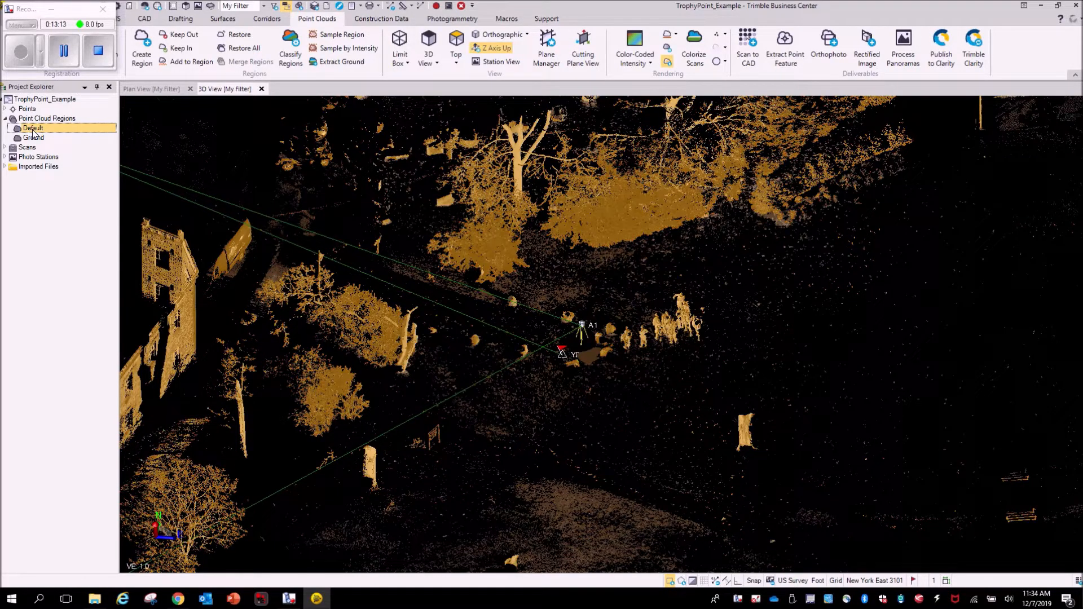
right_click(34, 132)
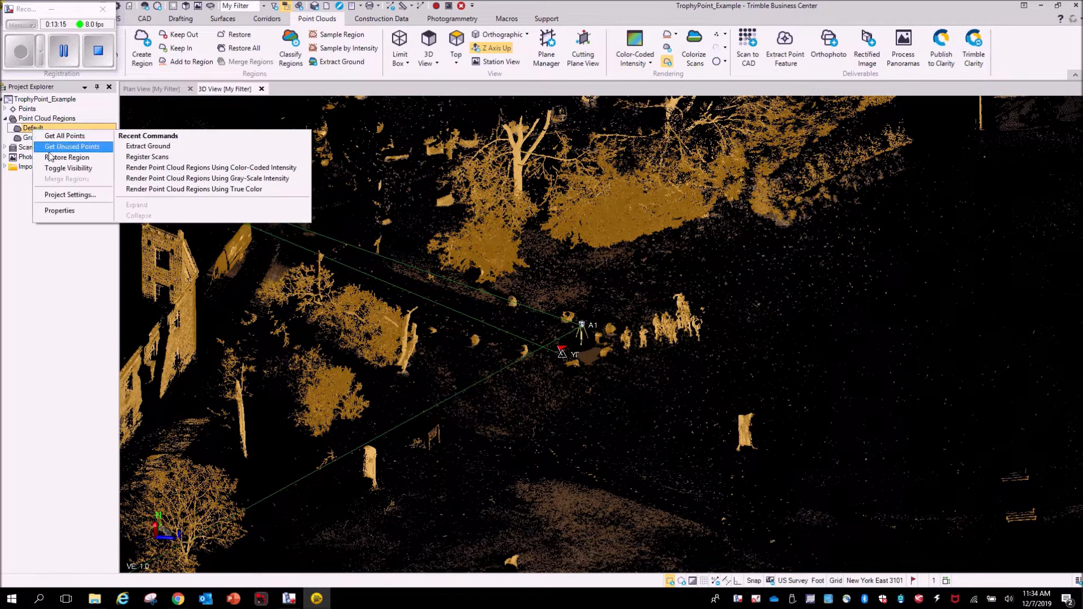
left_click(60, 169)
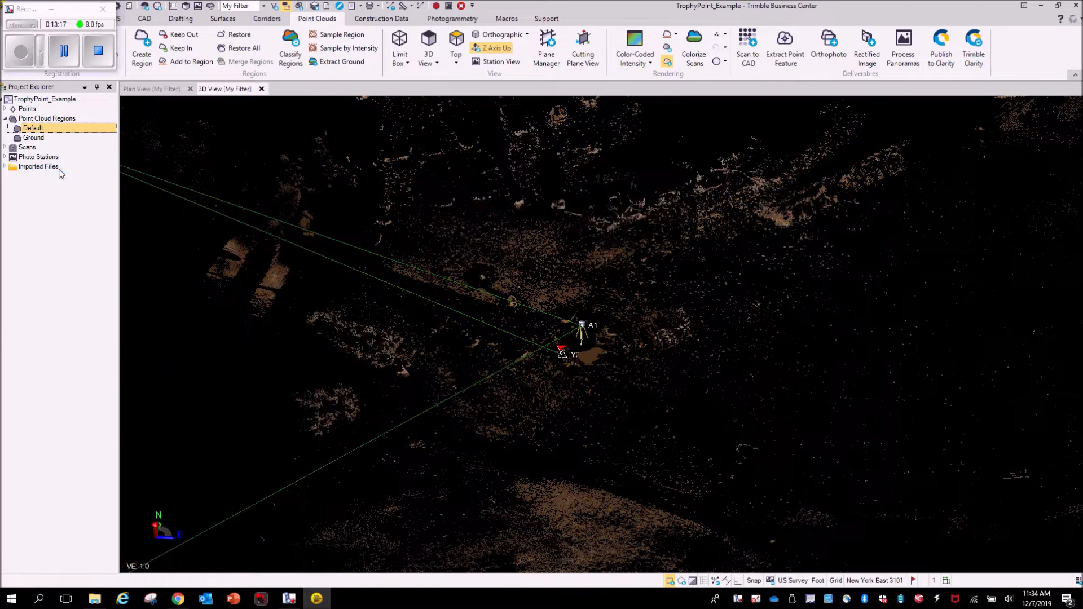
- Examine the Ground region in 3D around stations YD1 and A1, looking for non-ground objects
scroll(643, 374, "down", 3)
right_click_drag(635, 438, 486, 416)
middle_click_drag(852, 489, 671, 389)
right_click_drag(671, 389, 494, 420)
scroll(494, 420, "down", 2)
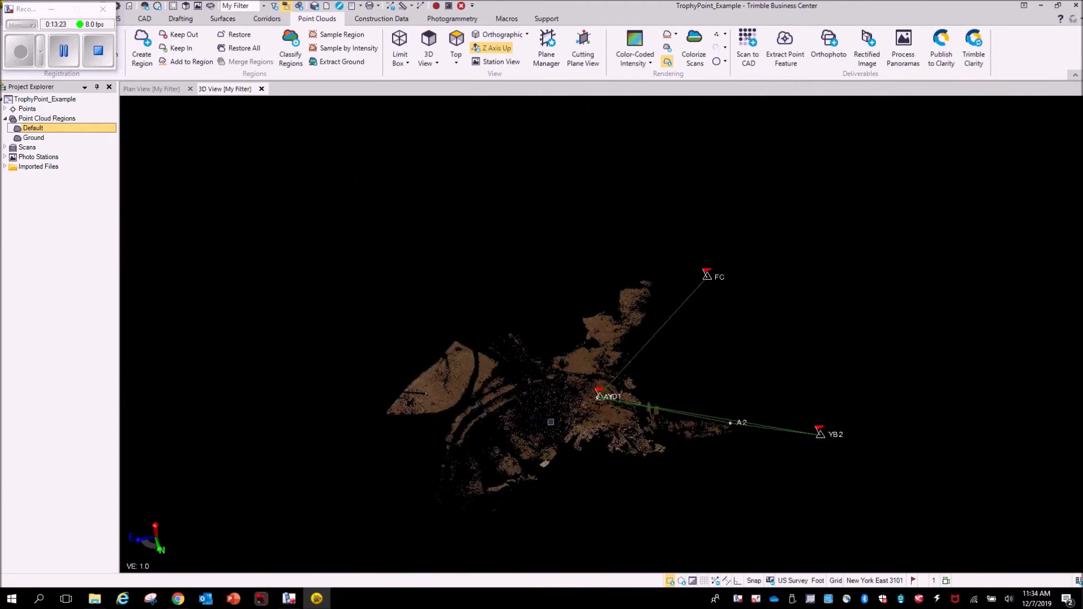
middle_click_drag(581, 427, 579, 360)
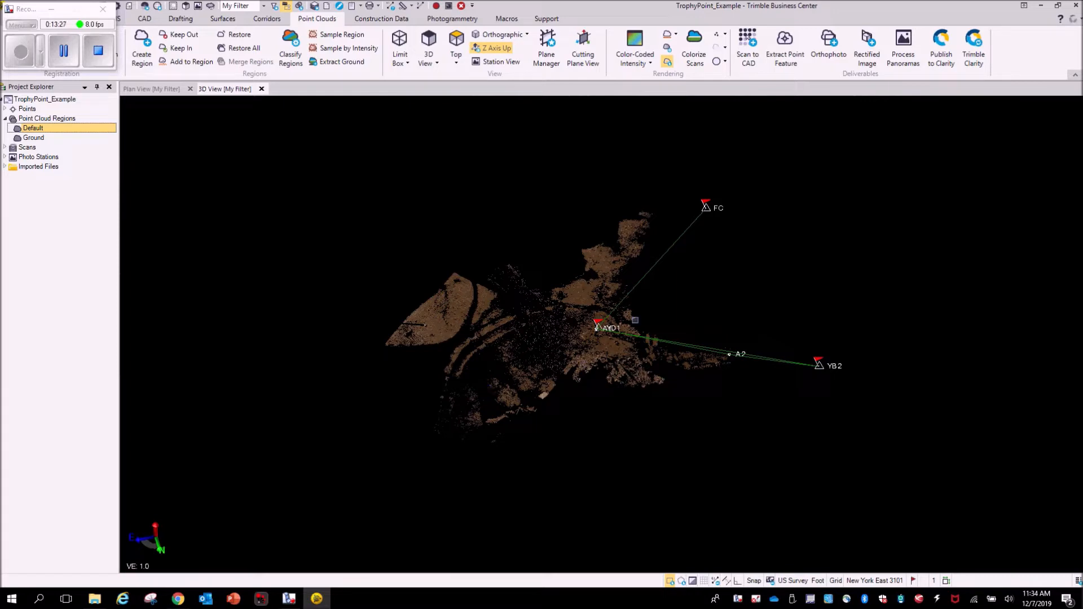
mouse_move(598, 329)
middle_mouse_down()
mouse_move(559, 389)
mouse_move(564, 342)
mouse_move(582, 337)
middle_mouse_up()
scroll(582, 336, "up", 10)
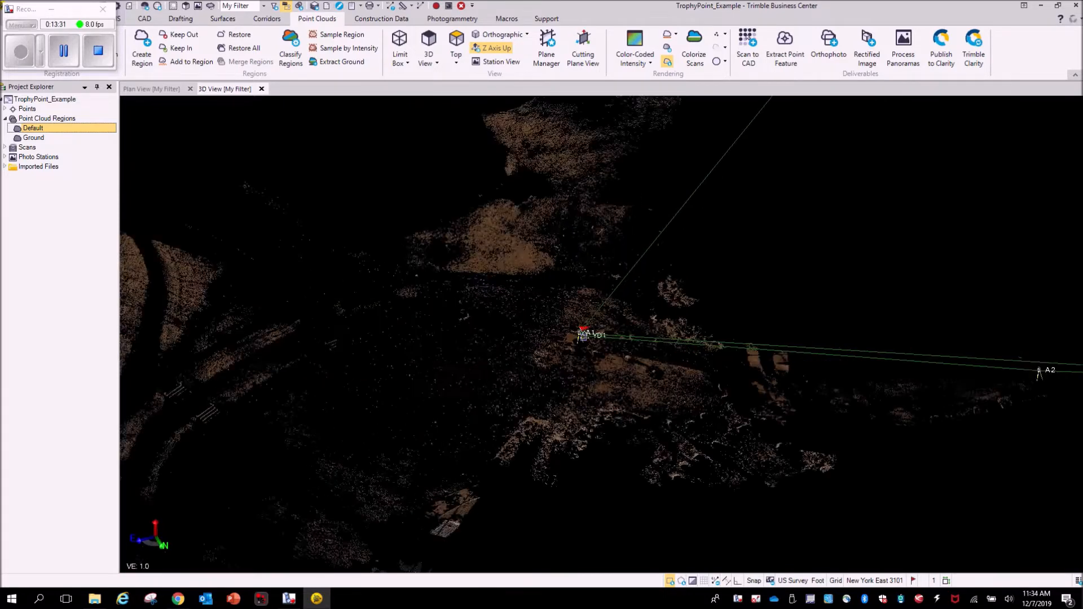
scroll(570, 368, "up", 10)
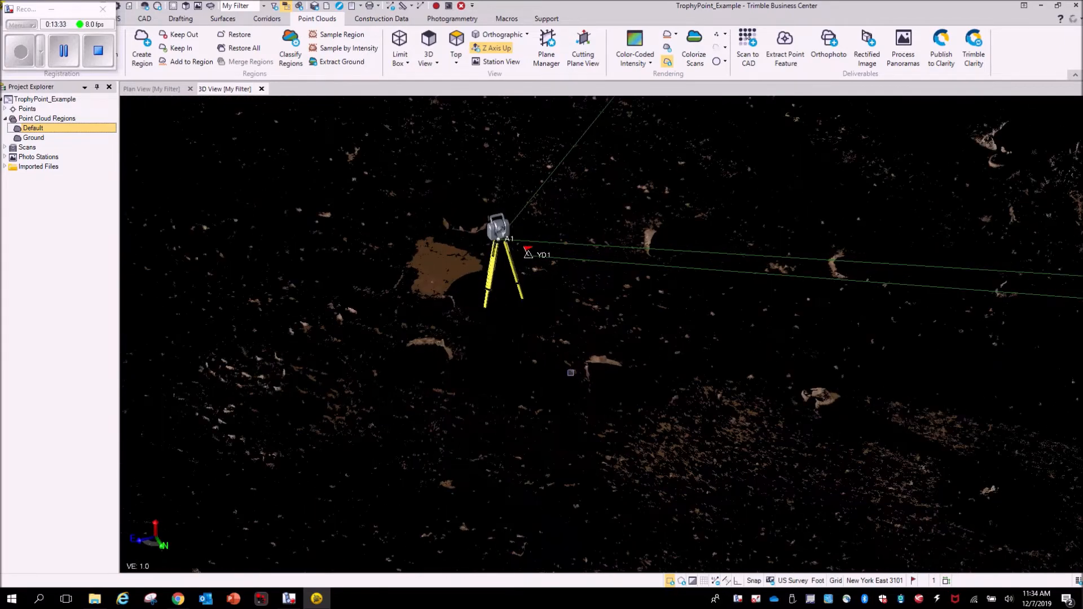
middle_click_drag(690, 381, 879, 354)
scroll(509, 357, "up", 5)
scroll(509, 358, "up", 3)
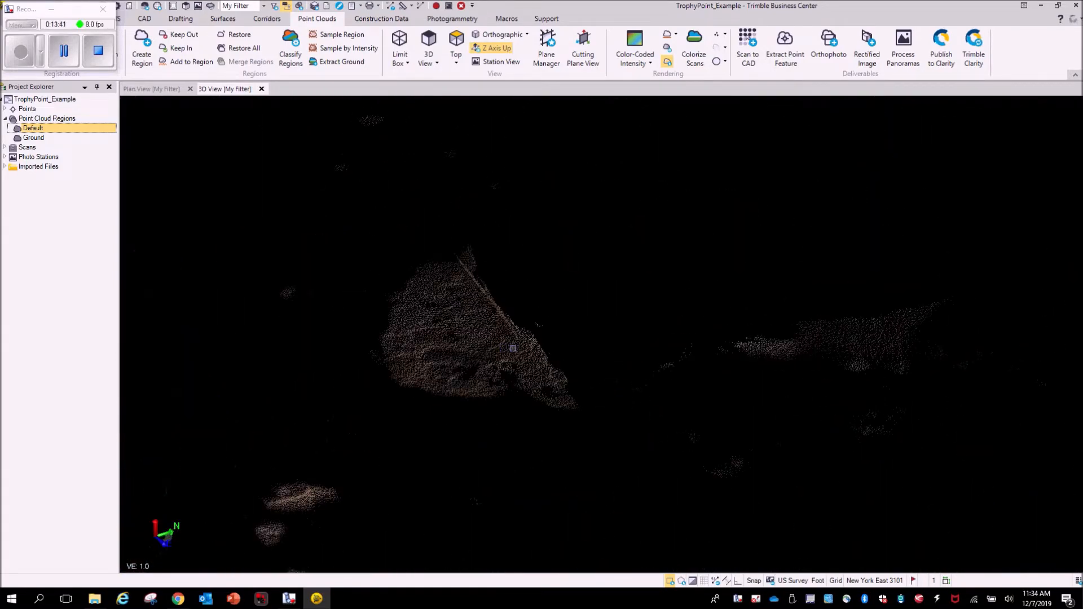
middle_click_drag(509, 358, 538, 349)
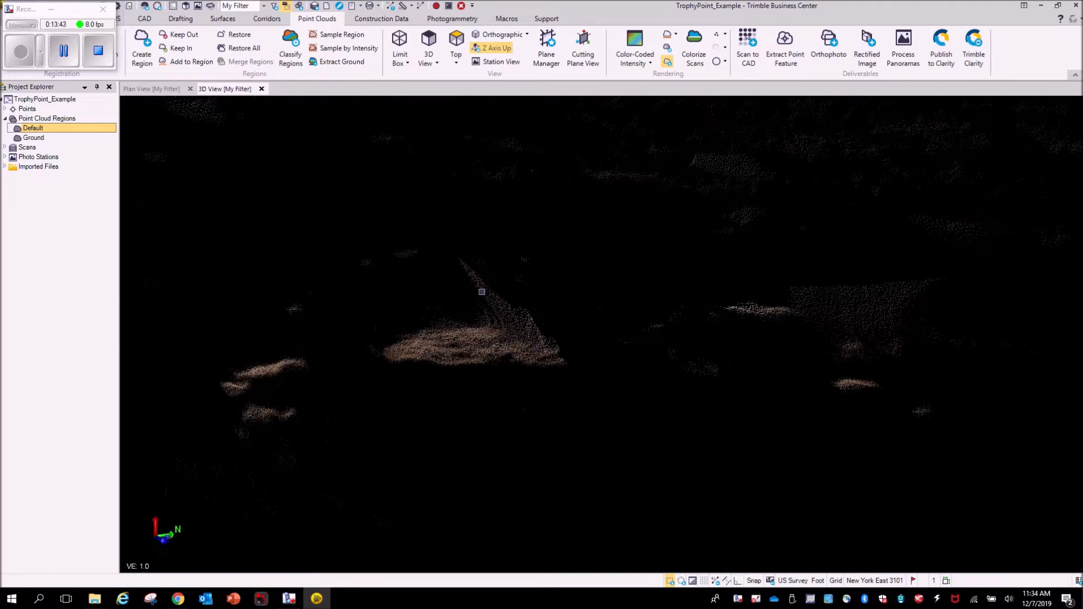
middle_click_drag(482, 292, 465, 322)
scroll(467, 314, "up", 5)
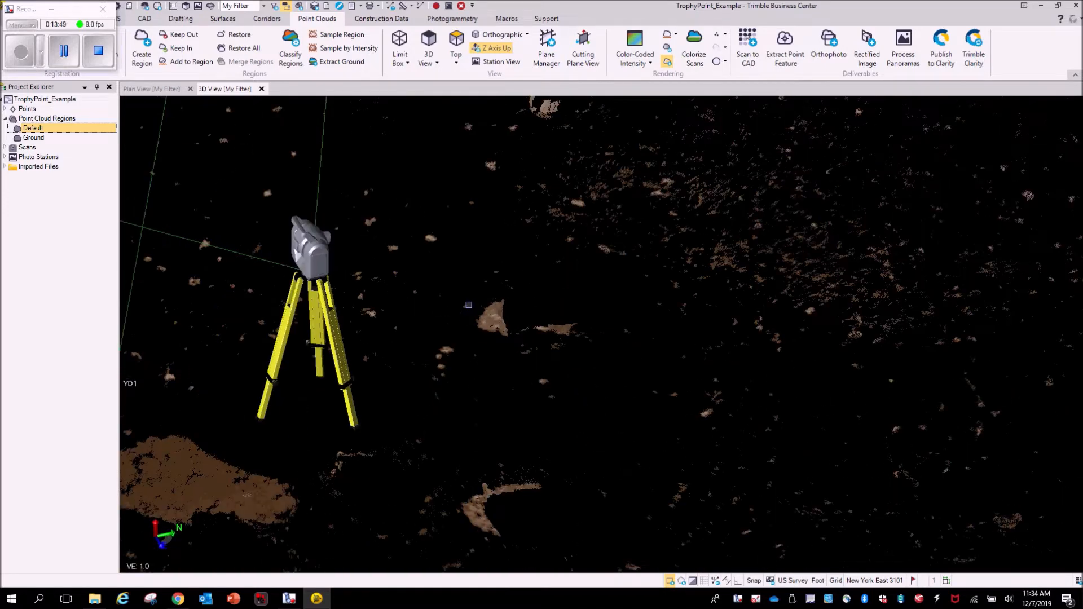
scroll(488, 215, "down", 2)
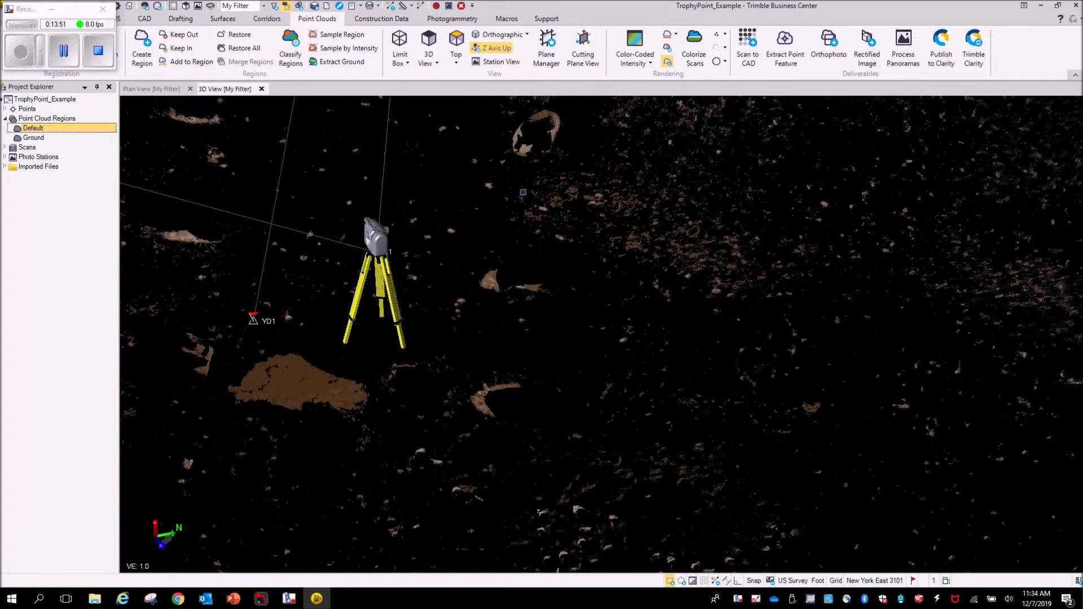
middle_click_drag(523, 206, 515, 364)
scroll(528, 284, "up", 3)
scroll(519, 271, "up", 2)
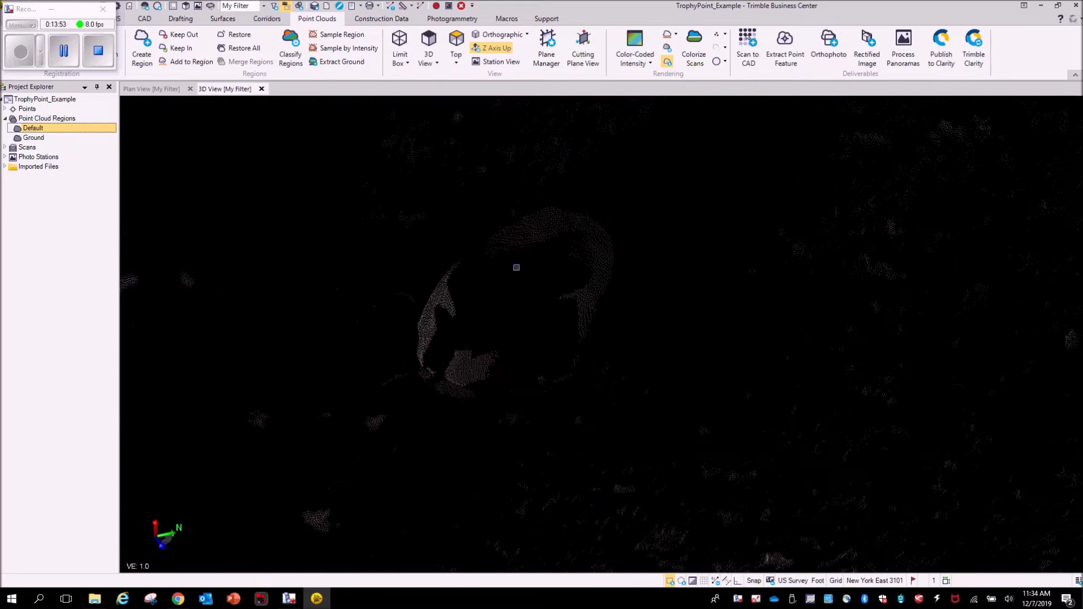
mouse_move(570, 316)
middle_mouse_down()
mouse_move(614, 299)
mouse_move(634, 307)
mouse_move(627, 349)
middle_mouse_up()
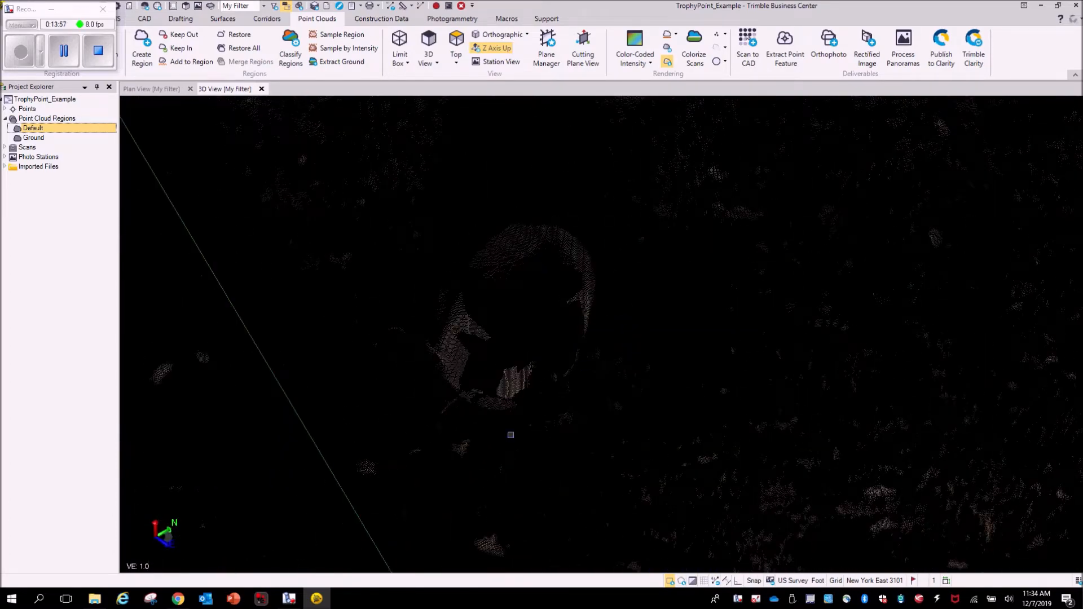
mouse_move(510, 435)
middle_mouse_down()
mouse_move(580, 401)
mouse_move(614, 415)
mouse_move(633, 442)
mouse_move(643, 411)
mouse_move(621, 437)
mouse_move(442, 423)
mouse_move(459, 459)
mouse_move(499, 431)
middle_mouse_up()
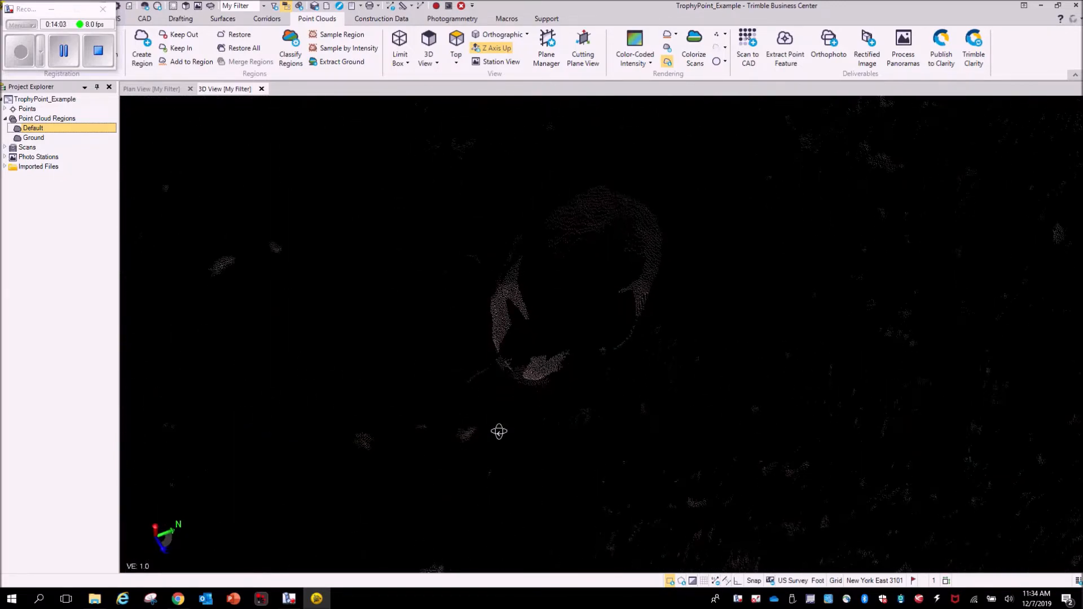
scroll(633, 297, "up", 5)
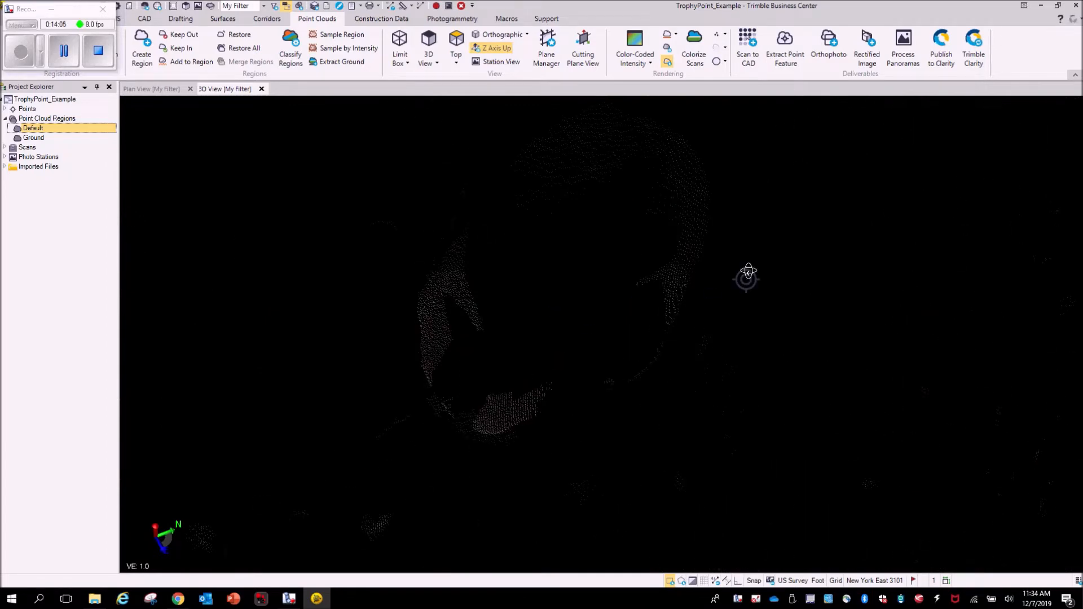
scroll(747, 271, "down", 5)
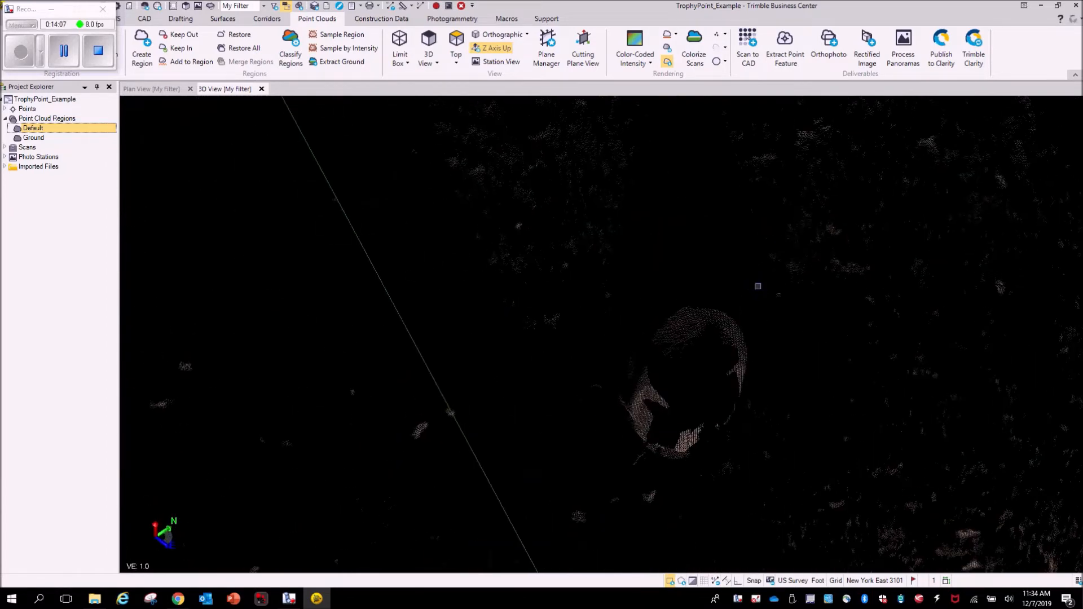
middle_click_drag(757, 285, 674, 254)
right_click_drag(728, 338, 713, 337)
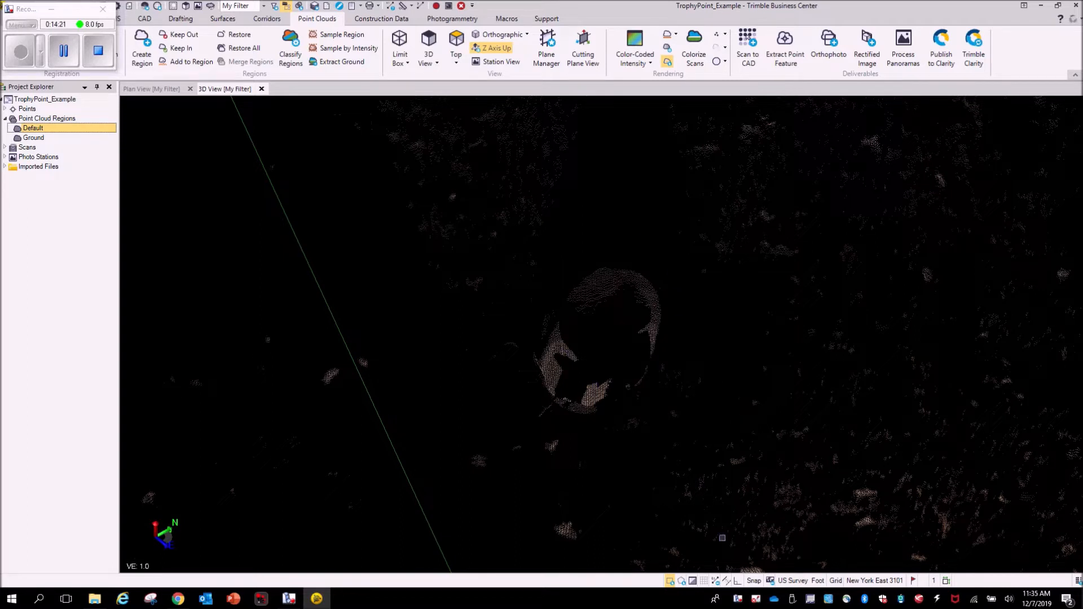
- Fence-select the object's points beside station A1 and add them to the Default point cloud region
left_click(681, 581)
left_click(692, 319)
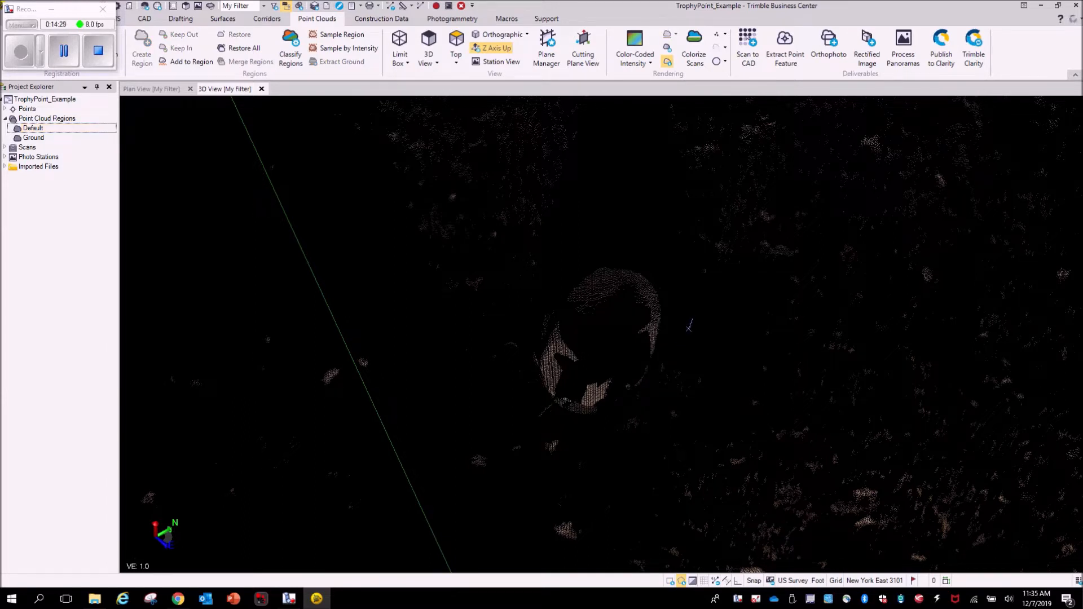
left_click(648, 362)
left_click(609, 349)
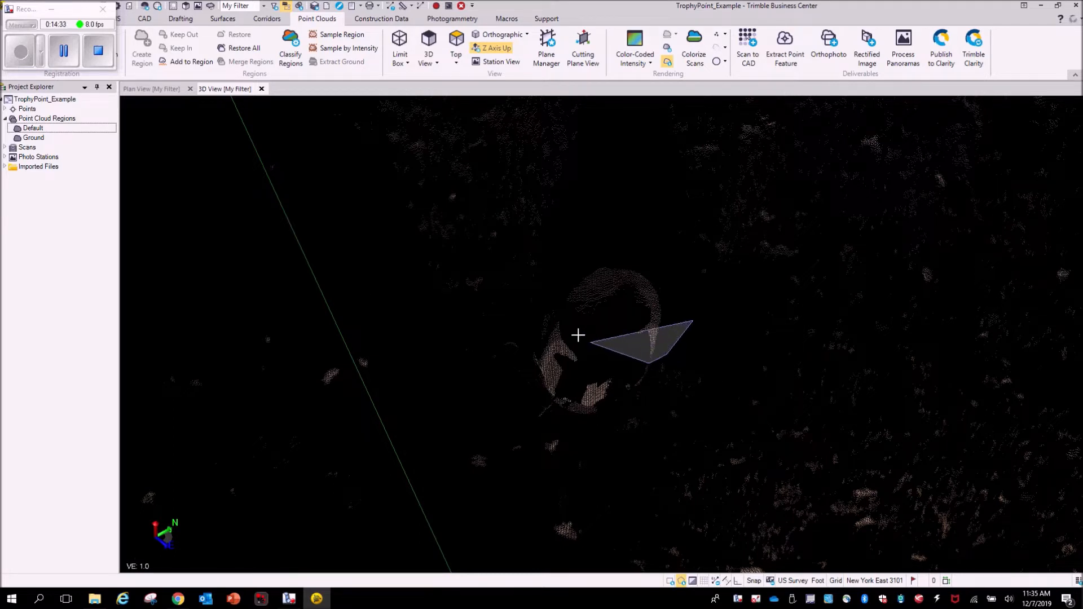
left_click(563, 316)
left_click(550, 283)
left_click(589, 252)
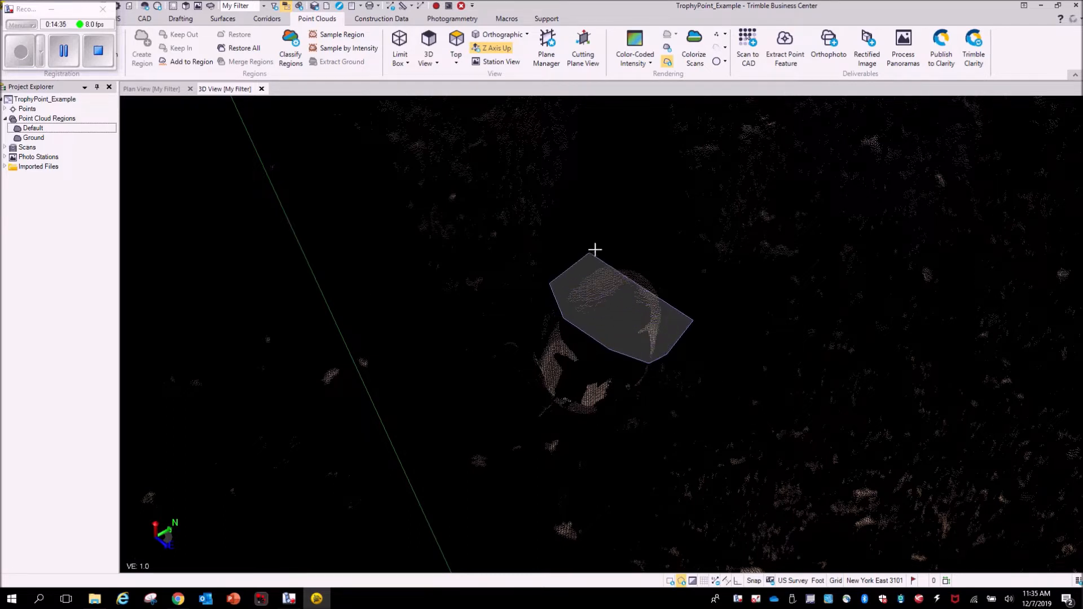
double_click(649, 259)
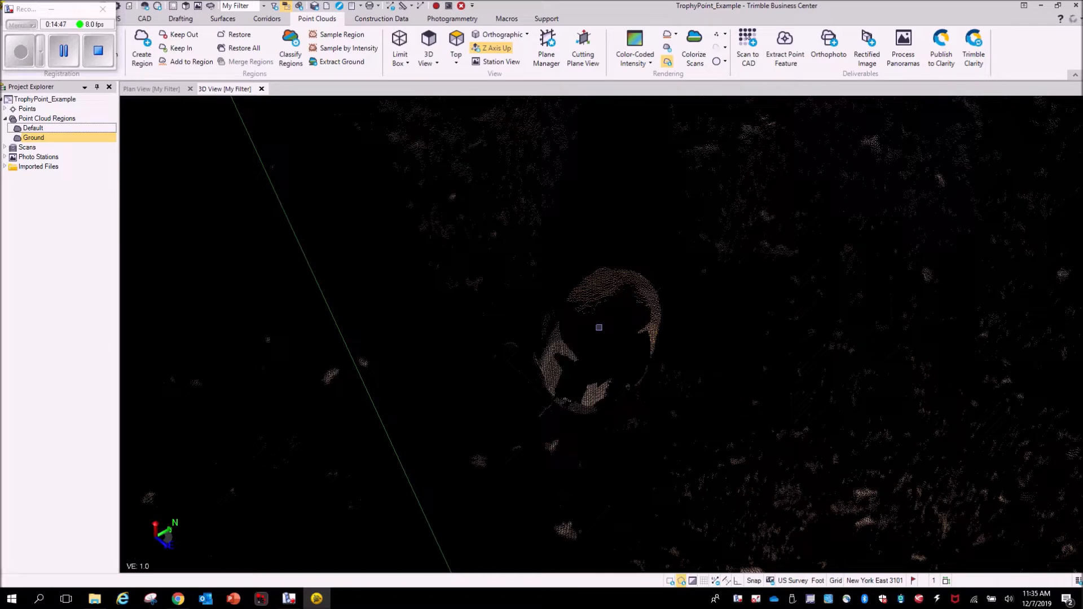
right_click_drag(587, 350, 831, 318)
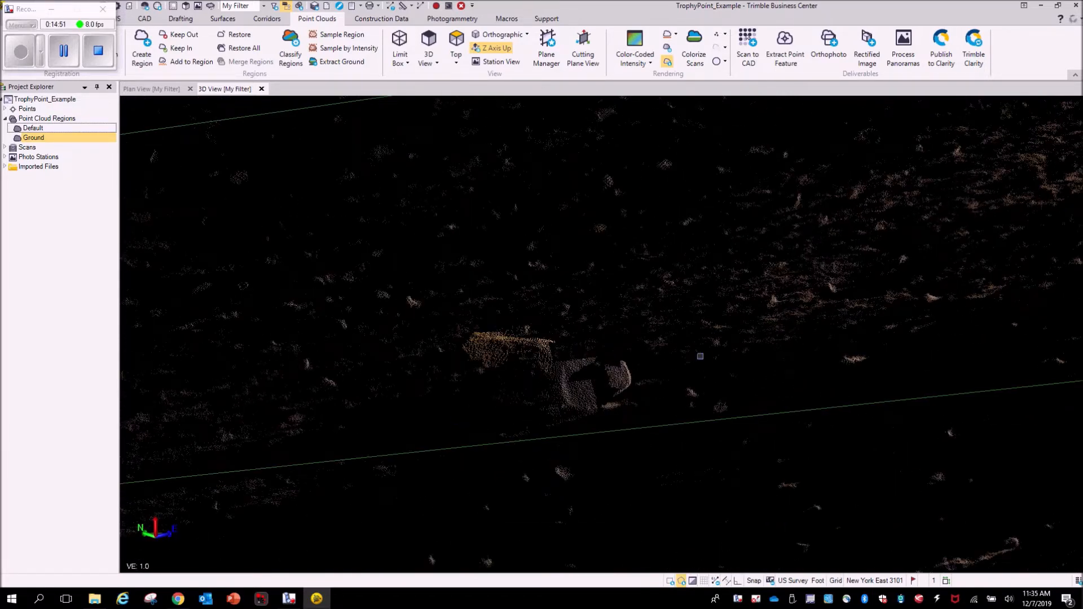
right_click_drag(700, 357, 485, 397)
middle_click_drag(857, 401, 429, 470)
right_click_drag(784, 272, 693, 266)
middle_click_drag(691, 300, 629, 425)
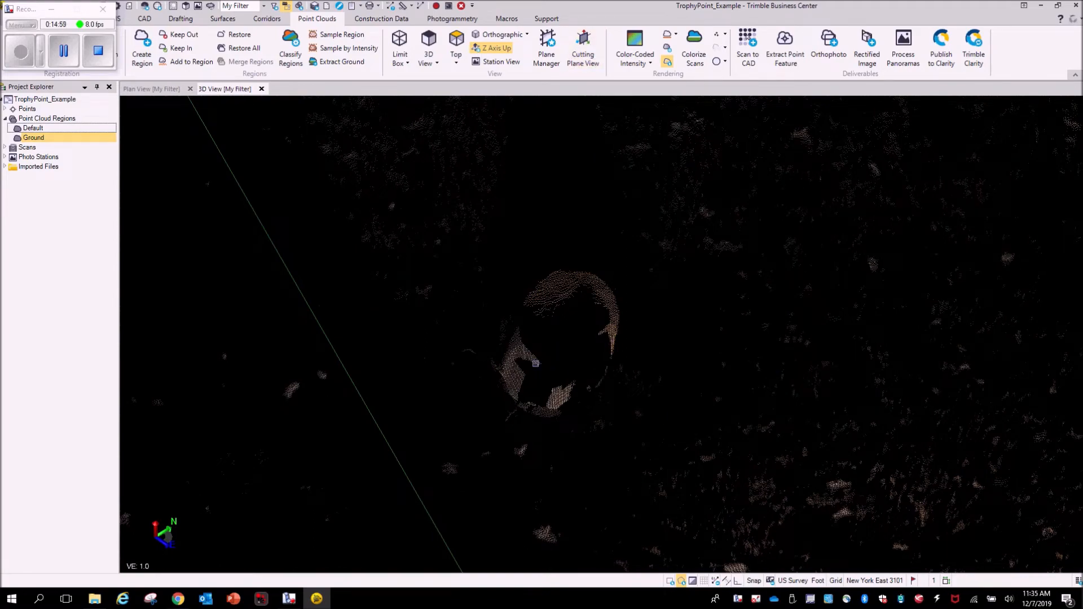
right_click_drag(686, 328, 657, 320)
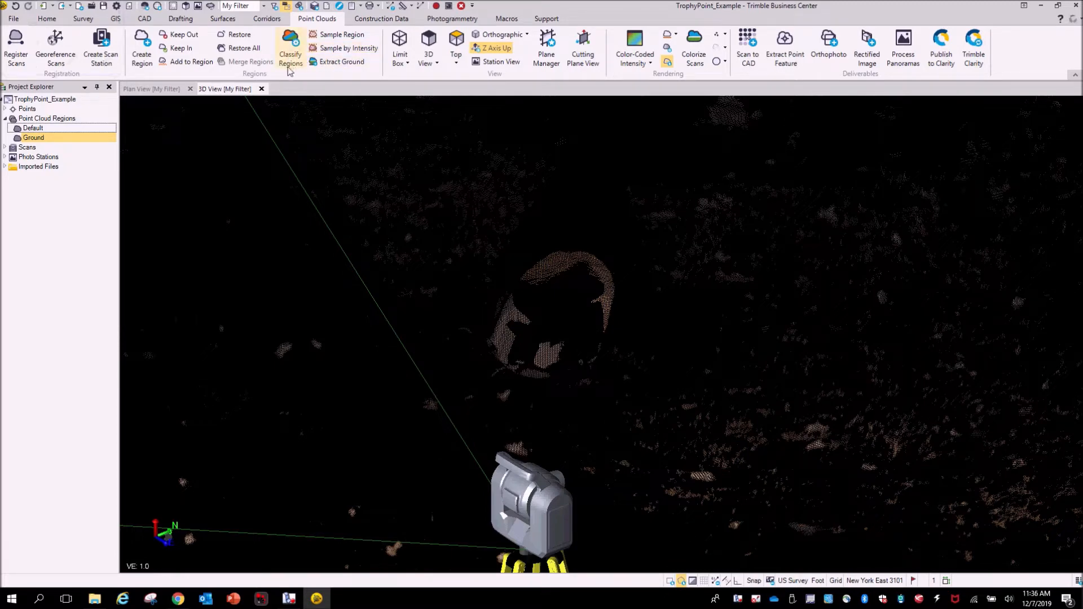
left_click(188, 62)
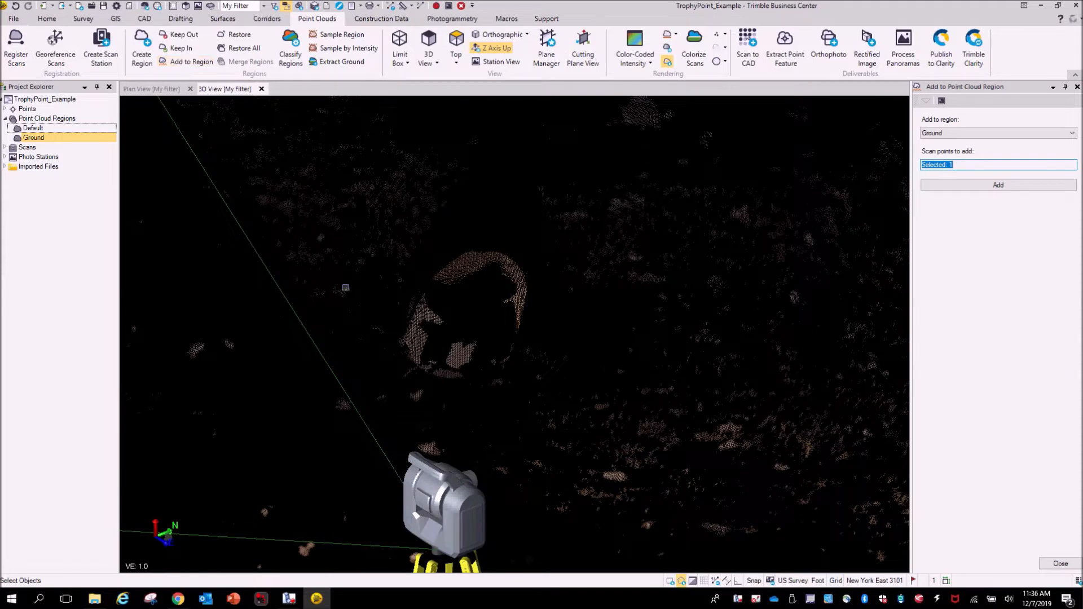
left_click(970, 134)
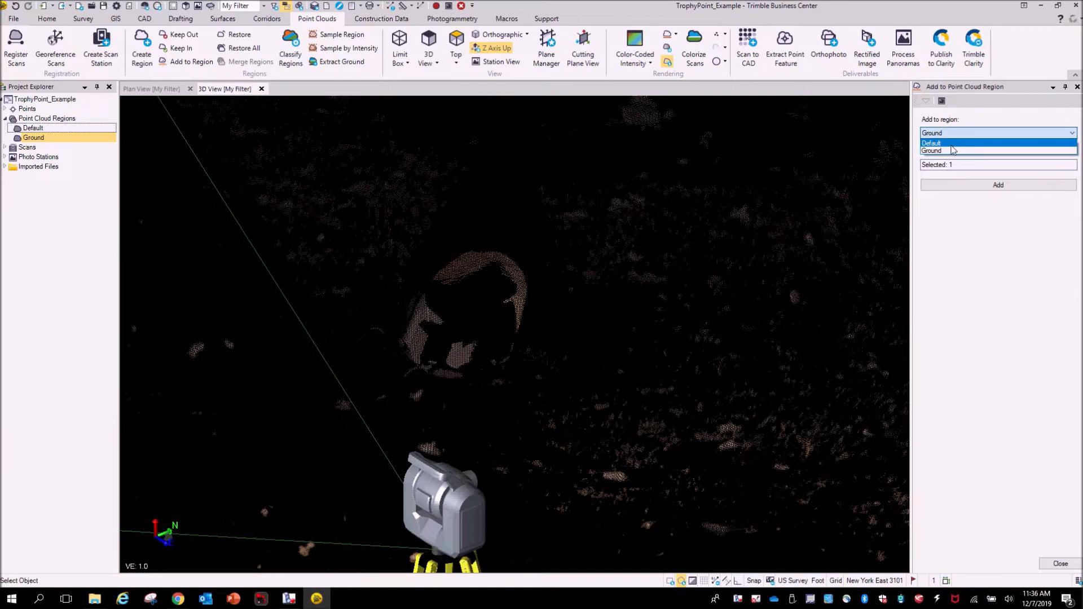
left_click(951, 145)
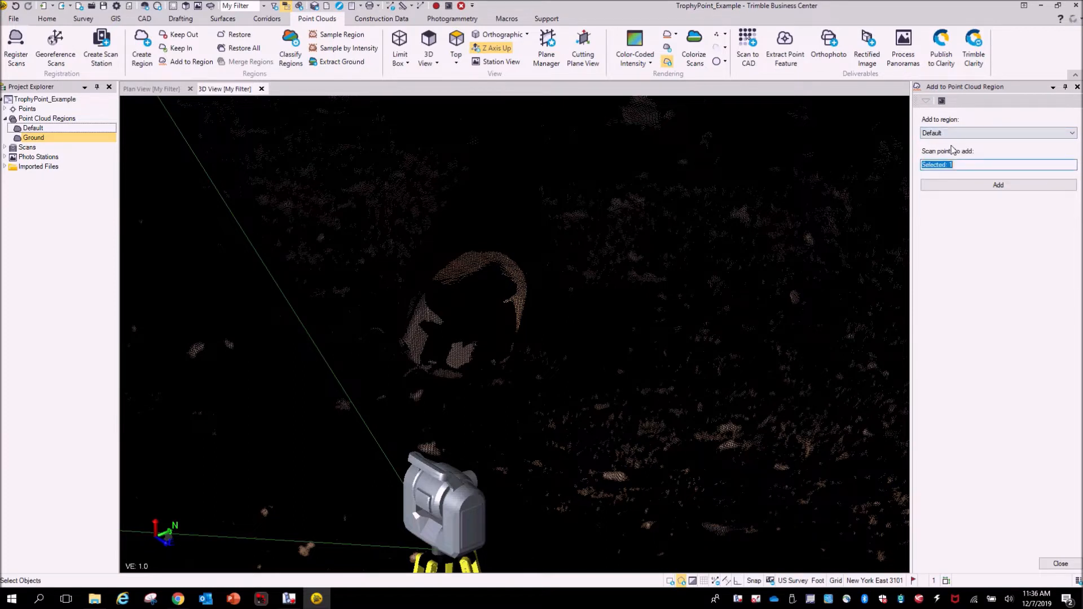
left_click(998, 185)
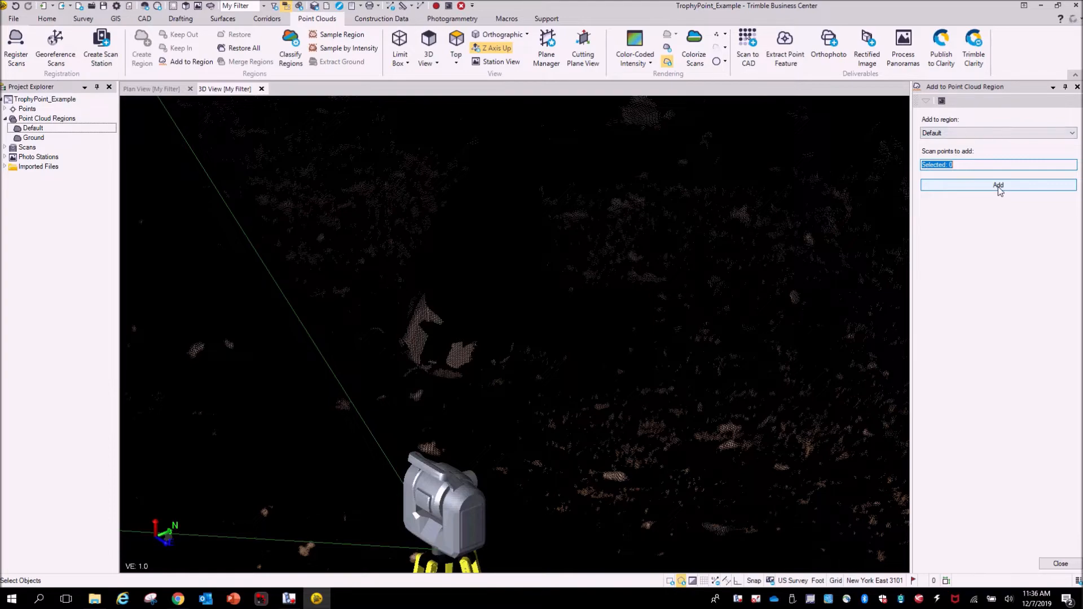
- Orbit and zoom through the Ground region to inspect the extracted ground surface for leftover non-ground points
scroll(458, 334, "down", 5)
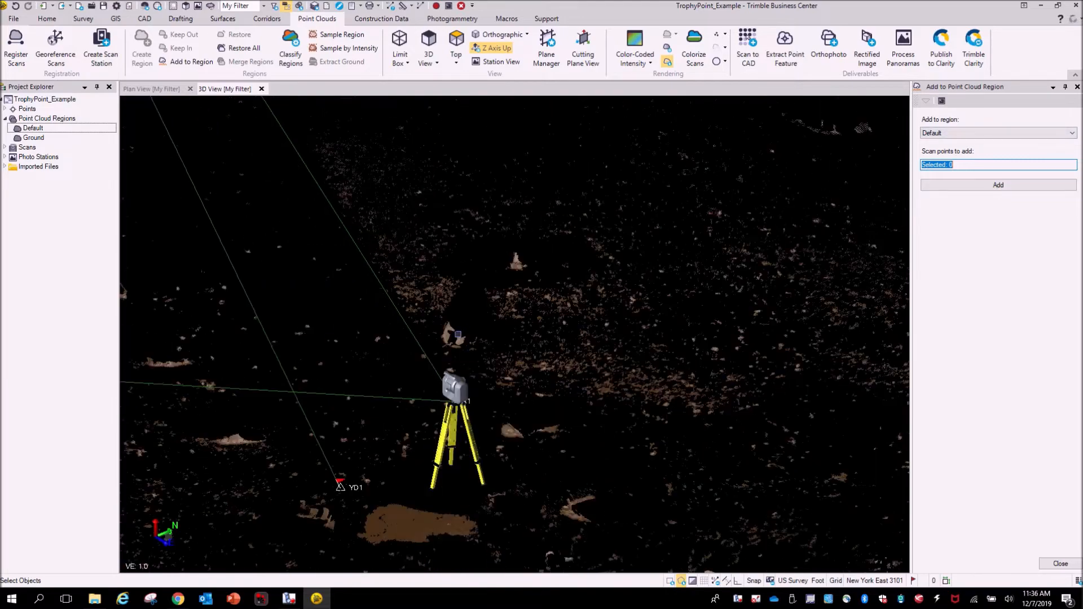
right_click_drag(458, 333, 365, 360)
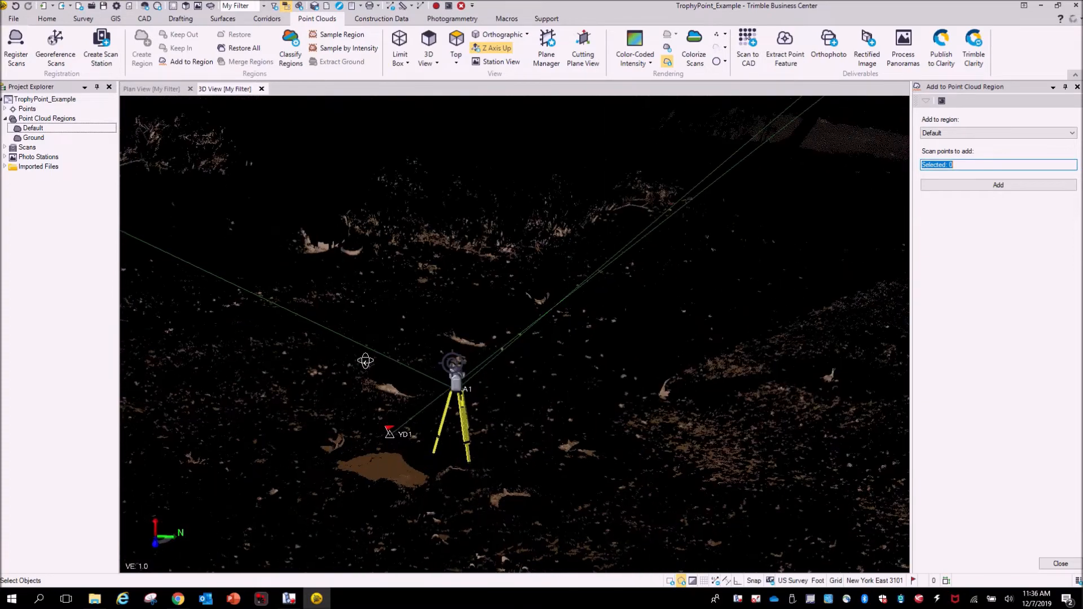
scroll(311, 235, "up", 6)
scroll(392, 234, "down", 10)
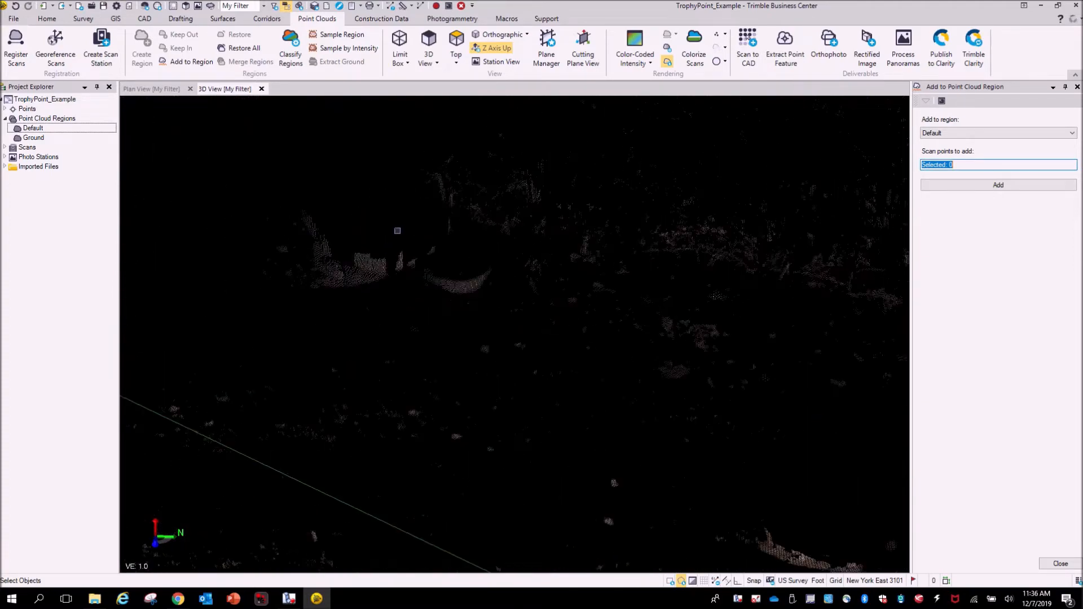
right_click_drag(609, 299, 277, 360)
scroll(263, 383, "up", 4)
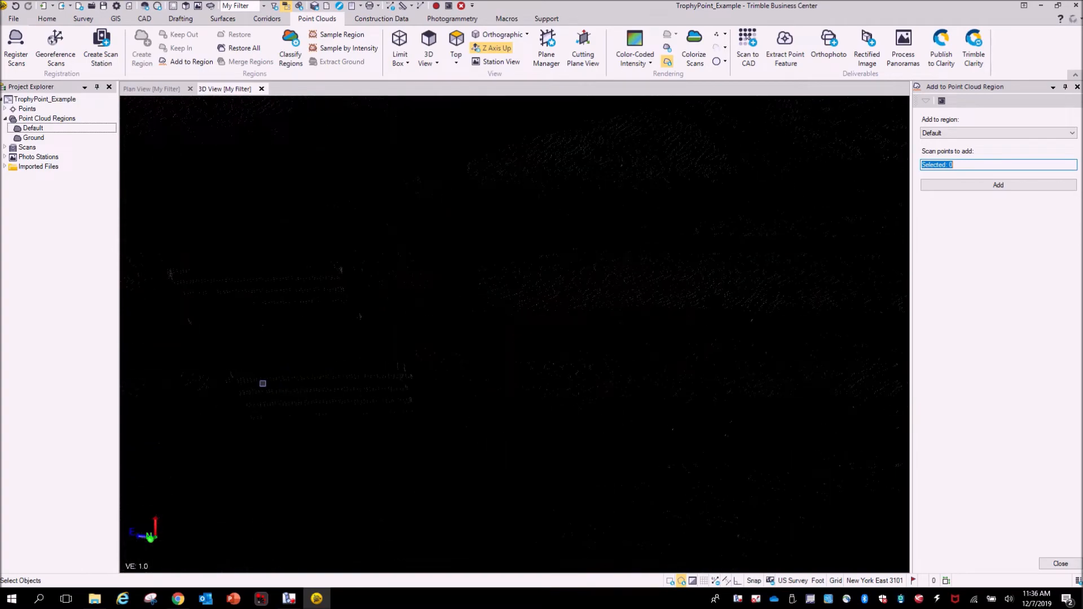
right_click_drag(282, 419, 349, 445)
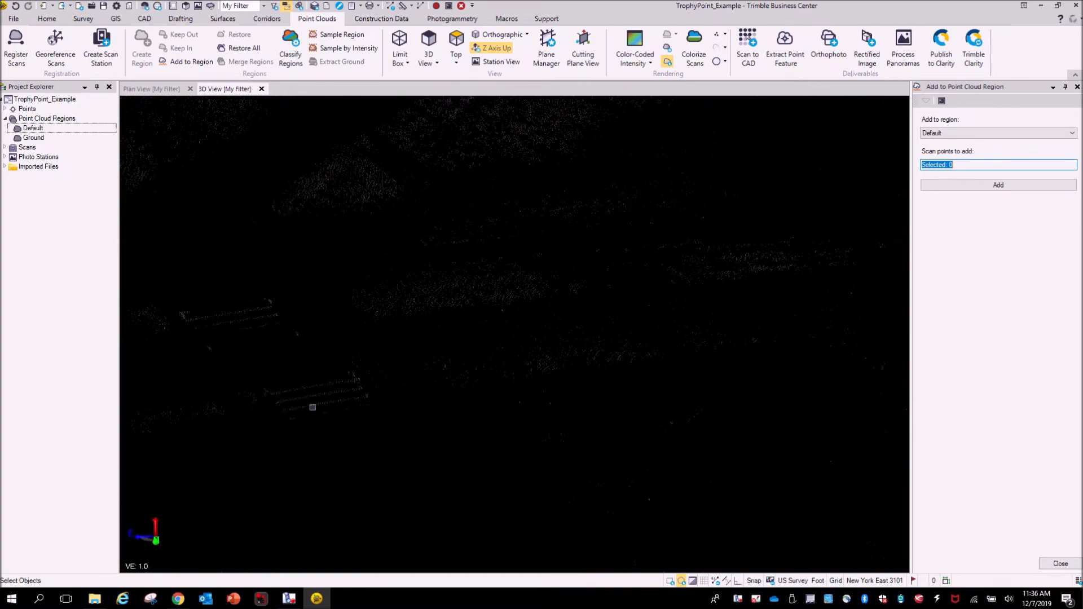
scroll(312, 406, "down", 5)
right_click_drag(363, 434, 530, 394)
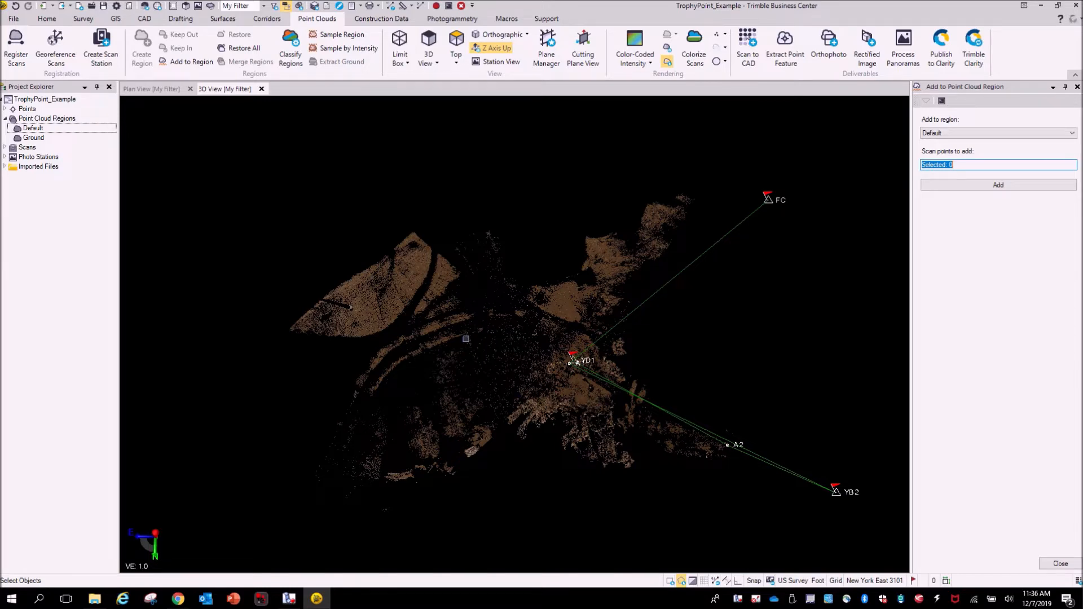
right_click_drag(424, 353, 553, 336)
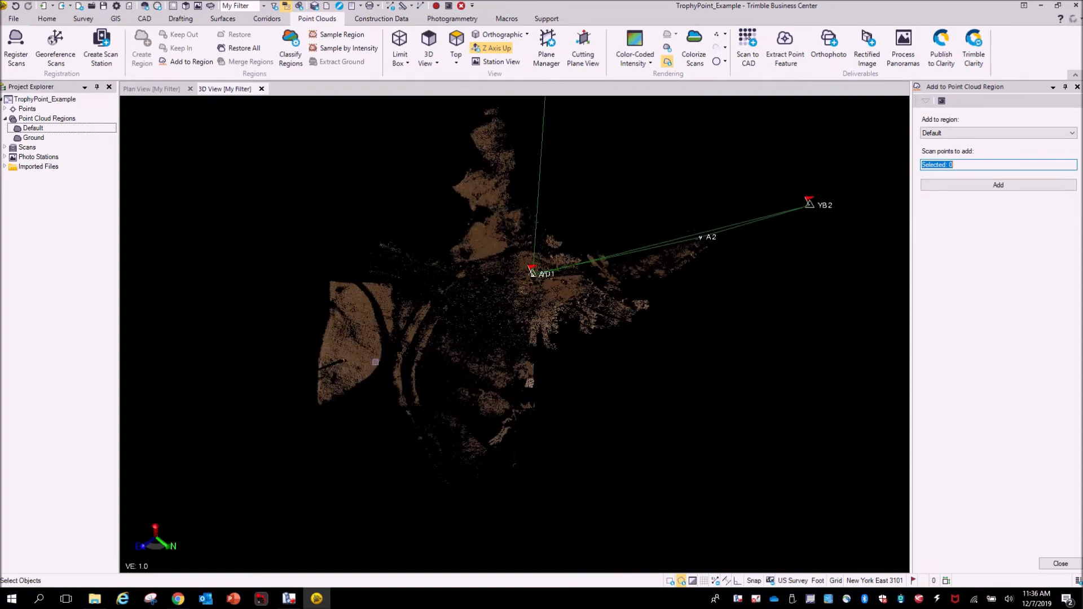
scroll(399, 305, "up", 6)
right_click_drag(411, 357, 427, 255)
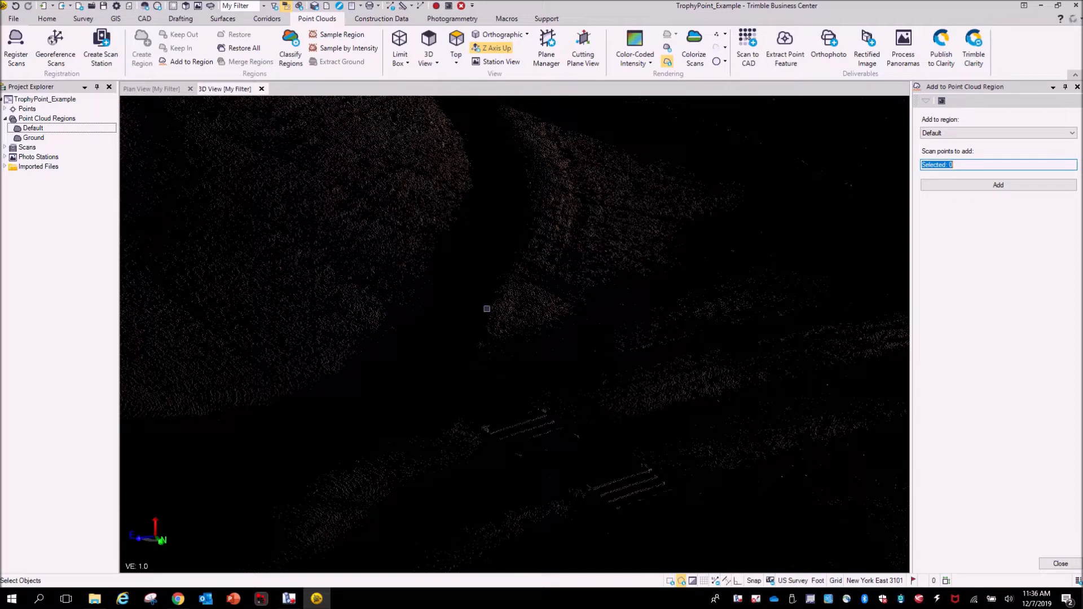
right_click_drag(486, 308, 509, 364)
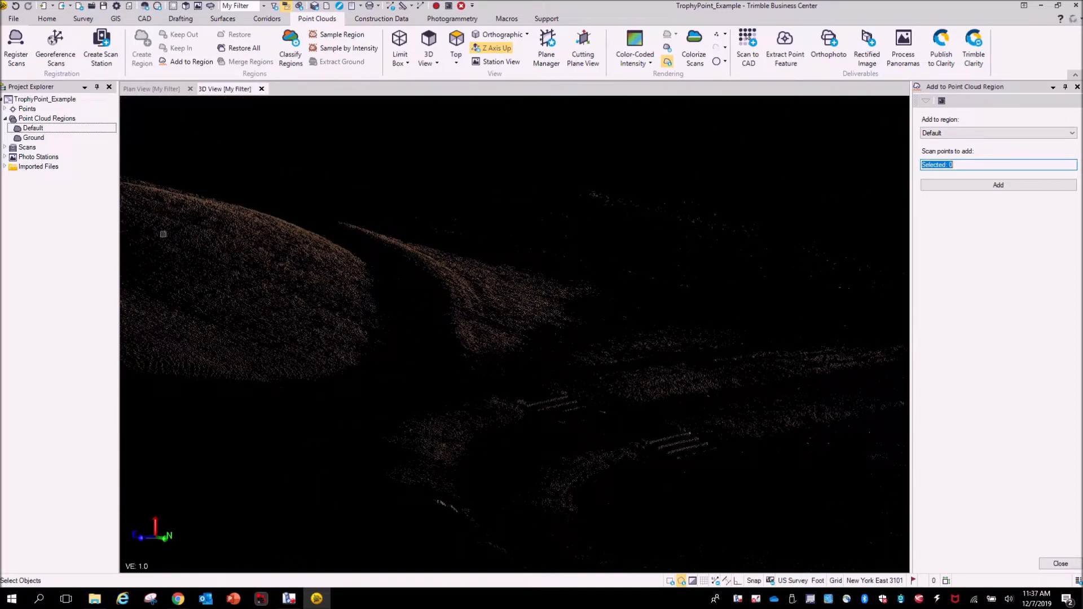
right_click_drag(673, 421, 809, 419)
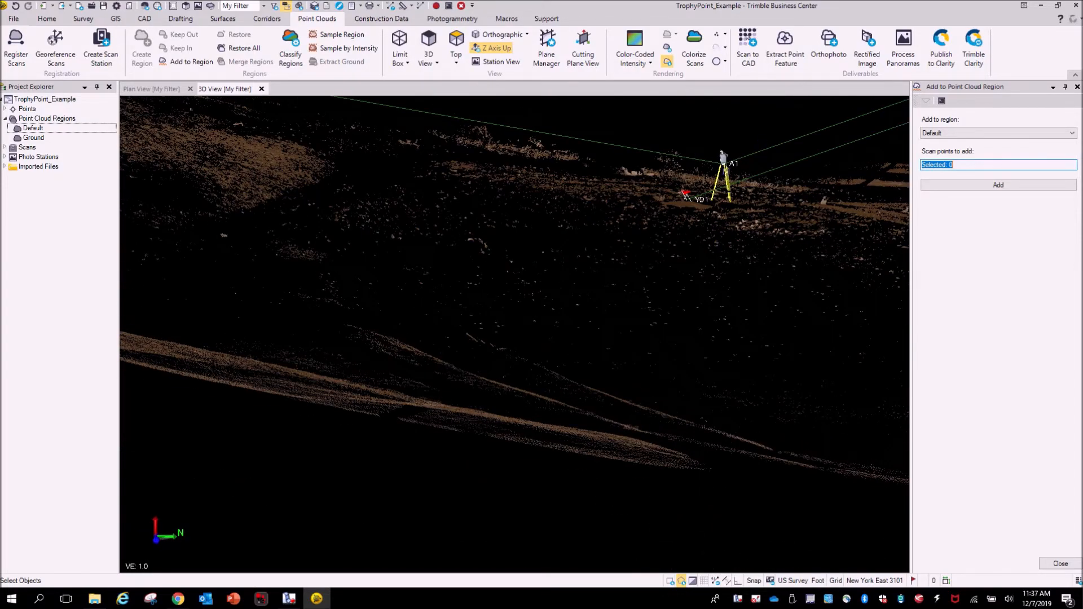
right_click_drag(645, 333, 556, 355)
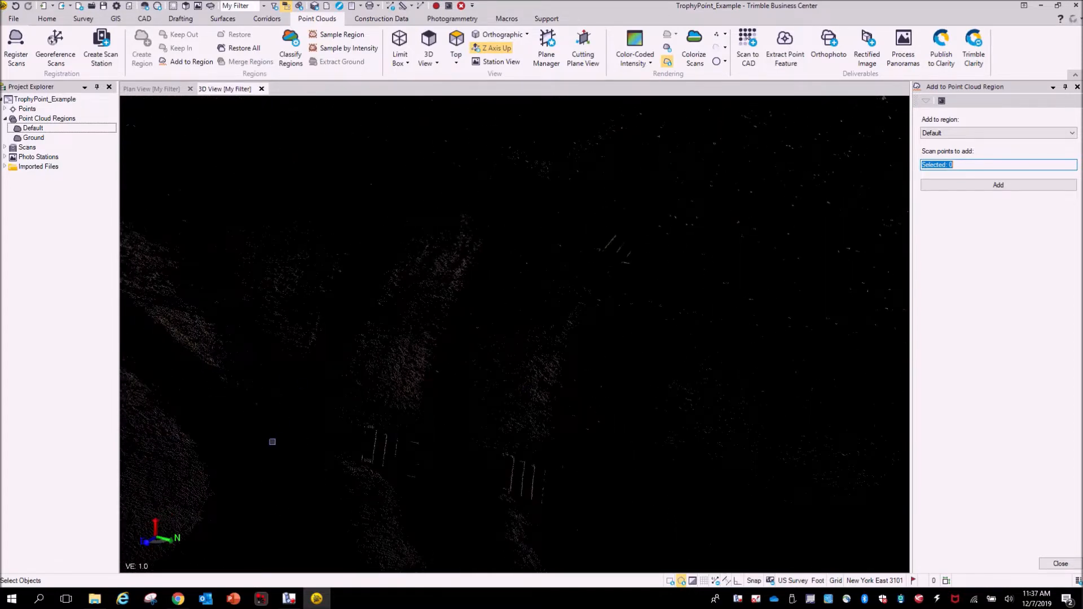
scroll(216, 492, "down", 1)
middle_click_drag(235, 441, 386, 386)
scroll(255, 279, "up", 3)
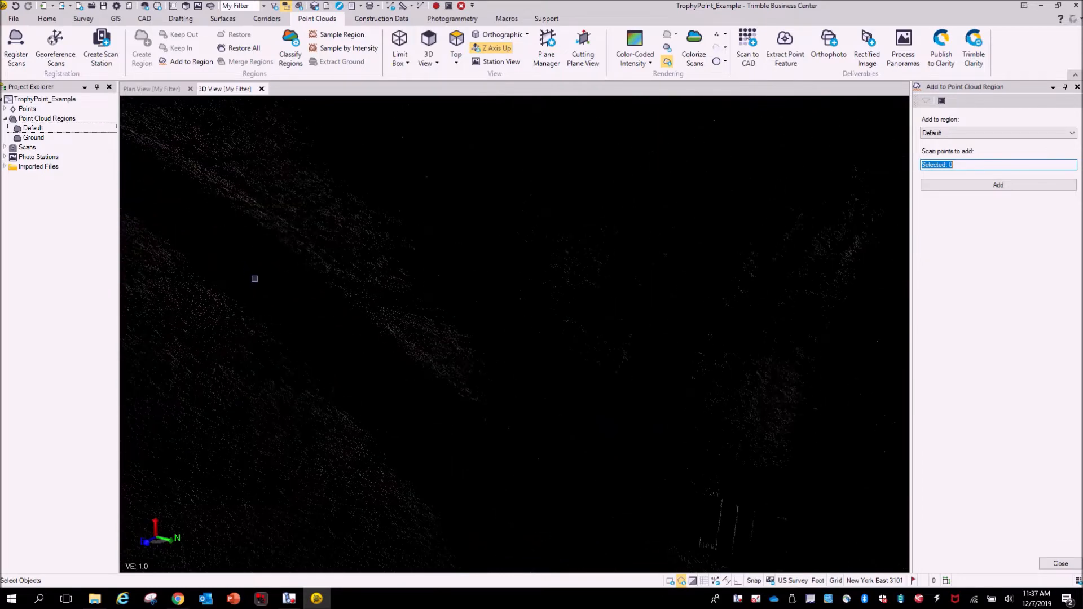
scroll(254, 278, "up", 2)
right_click_drag(324, 404, 275, 401)
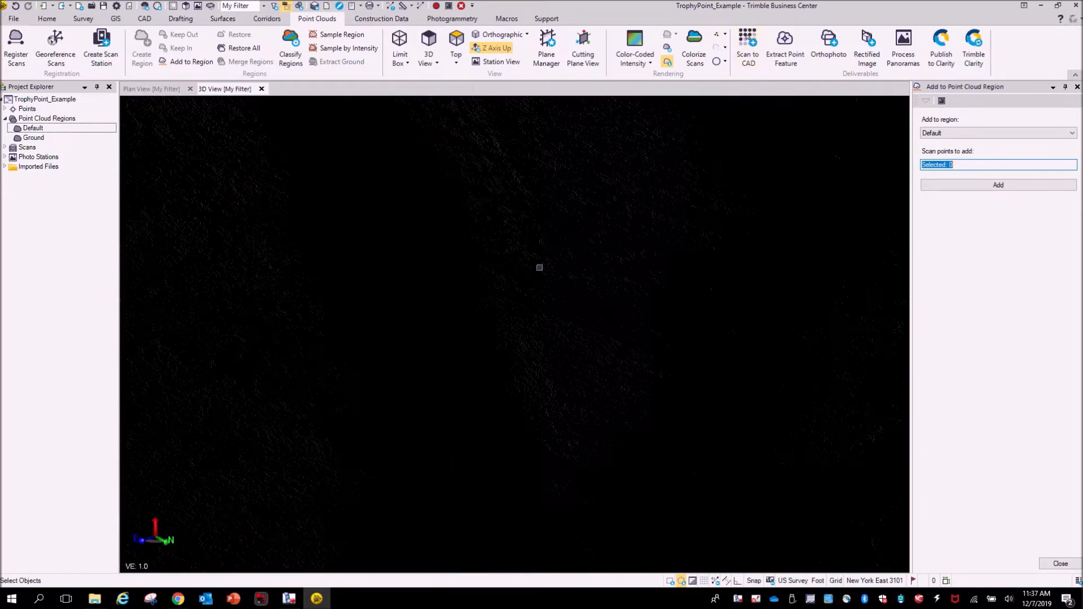
- Increase the rendered point size to Large
left_click(726, 35)
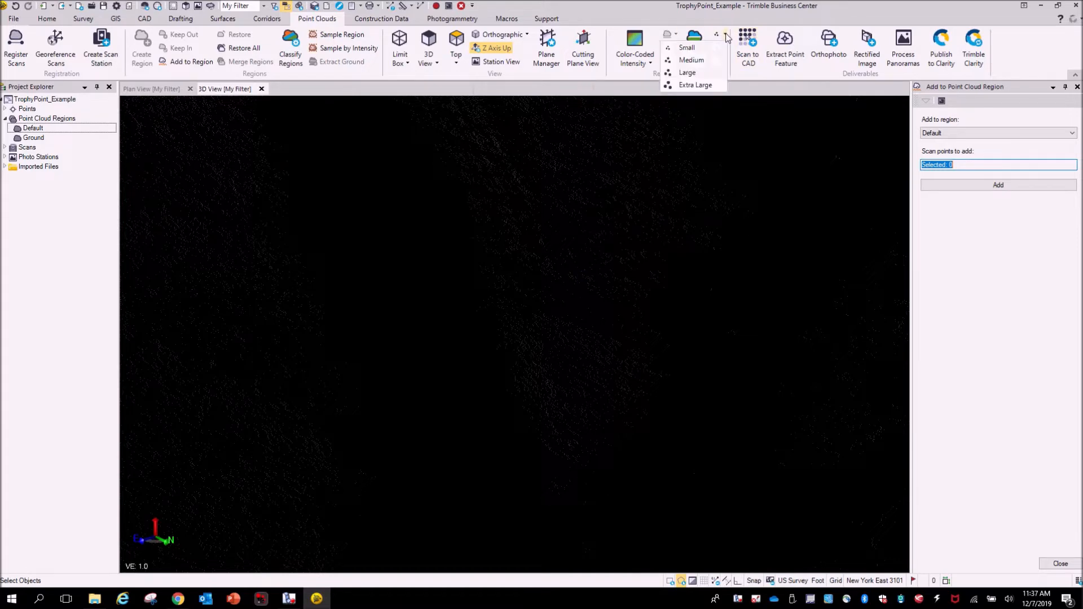
left_click(705, 59)
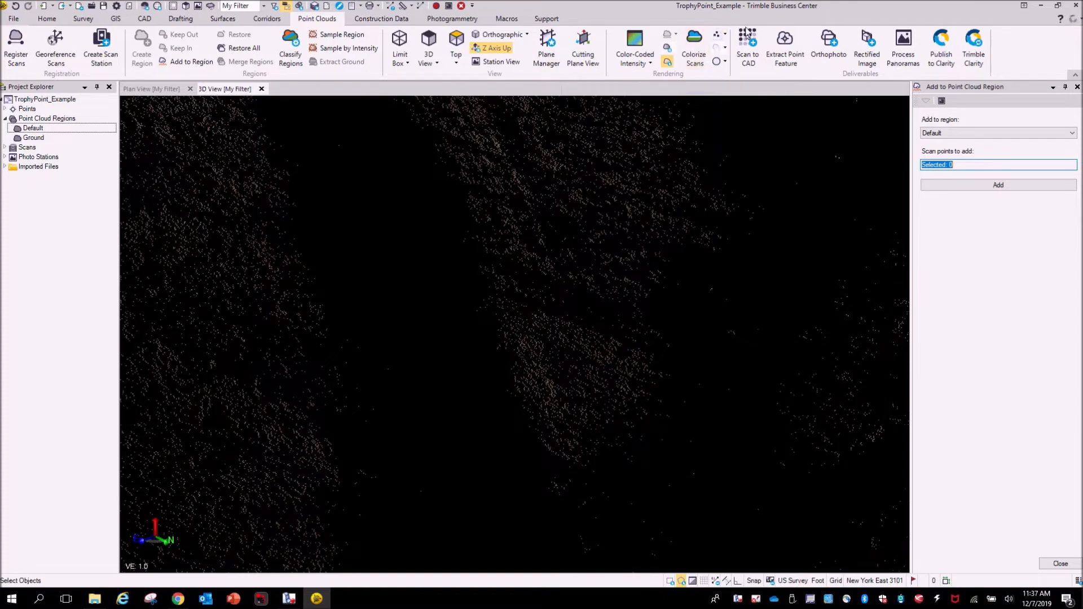
left_click(726, 35)
left_click(697, 74)
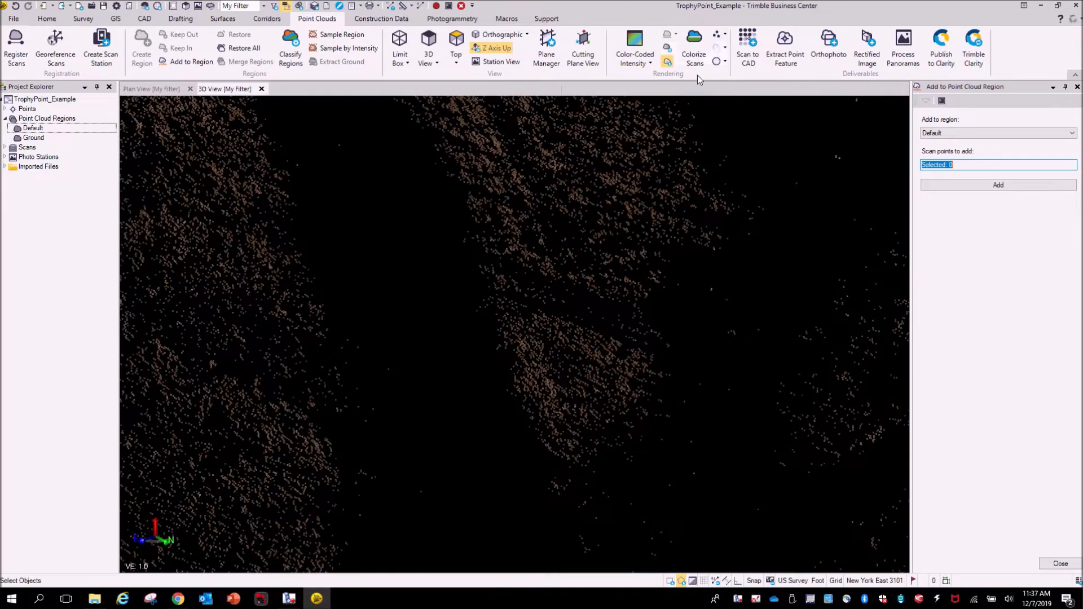
- Render the point cloud regions in True Color
scroll(564, 333, "down", 4)
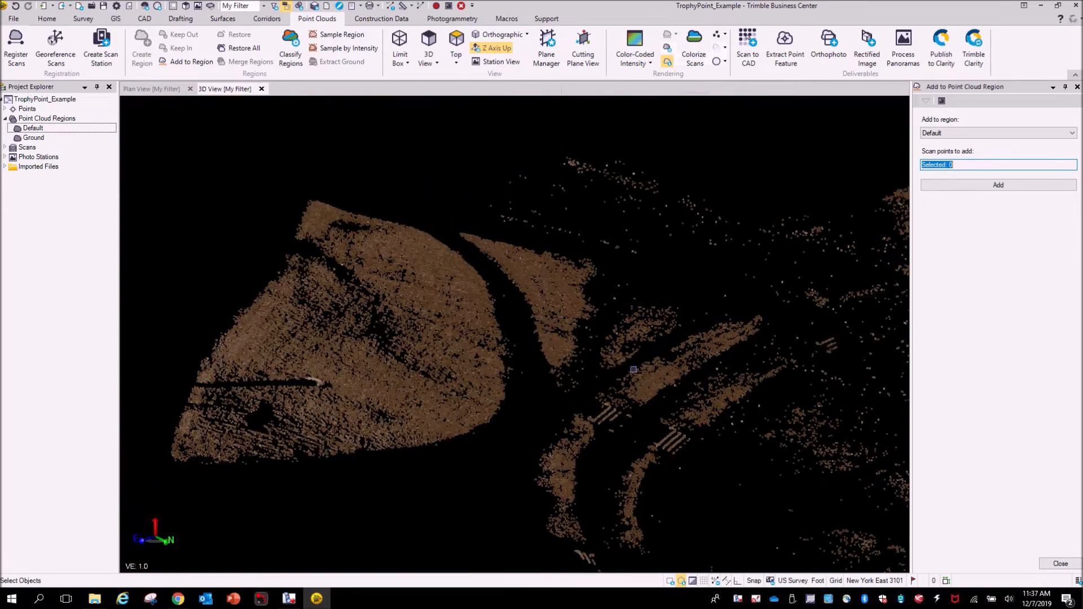
middle_click_drag(659, 368, 373, 194)
scroll(722, 288, "down", 2)
middle_click_drag(780, 297, 640, 414)
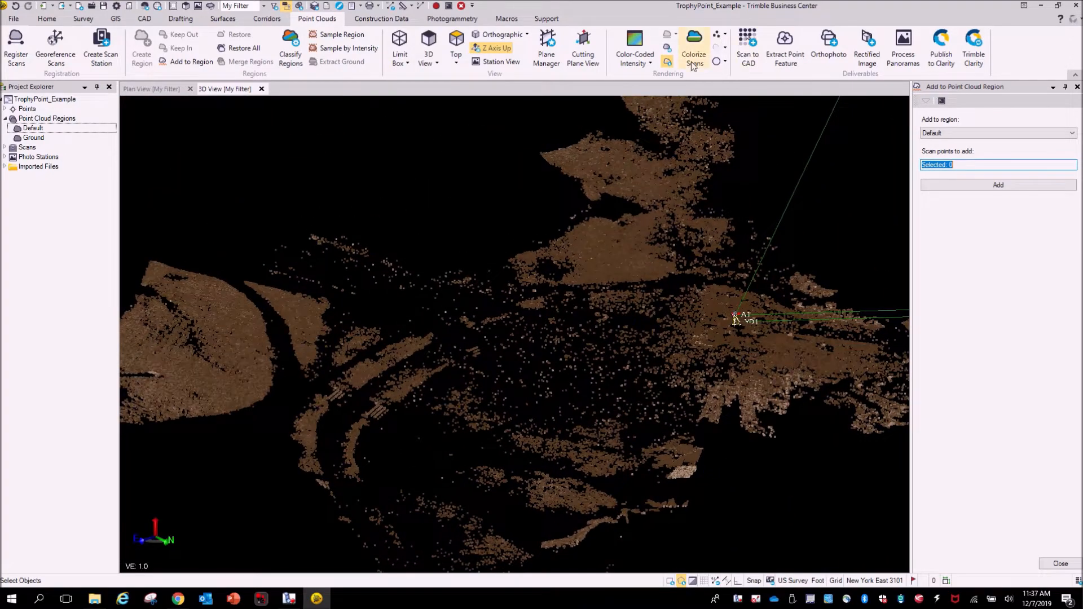
left_click(635, 62)
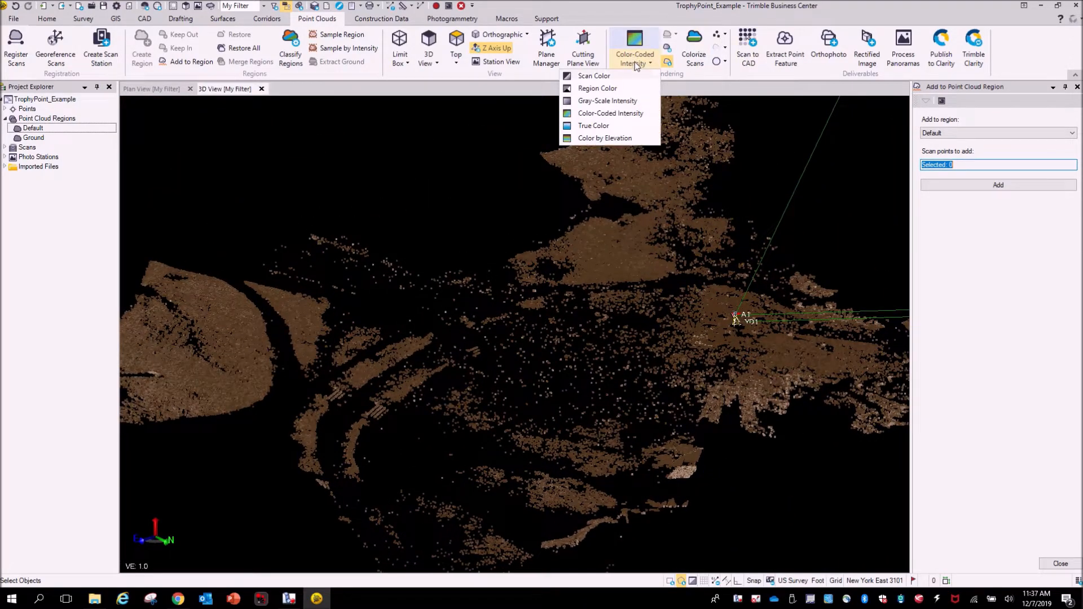
left_click(608, 125)
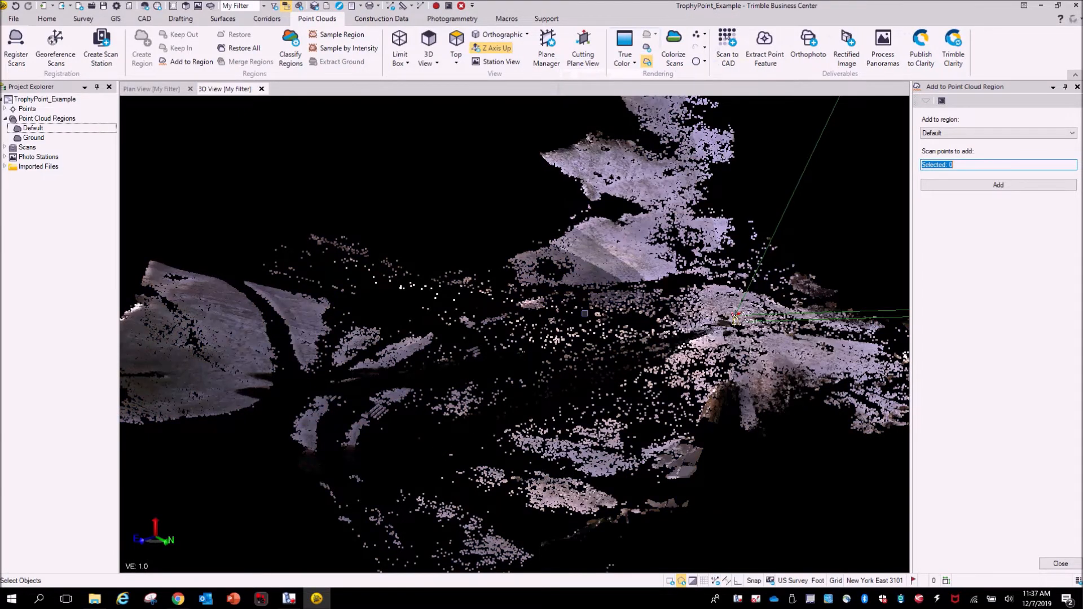
- Set the point size to Medium and render the point cloud regions with Color-Coded Intensity
middle_click_drag(585, 313, 551, 341)
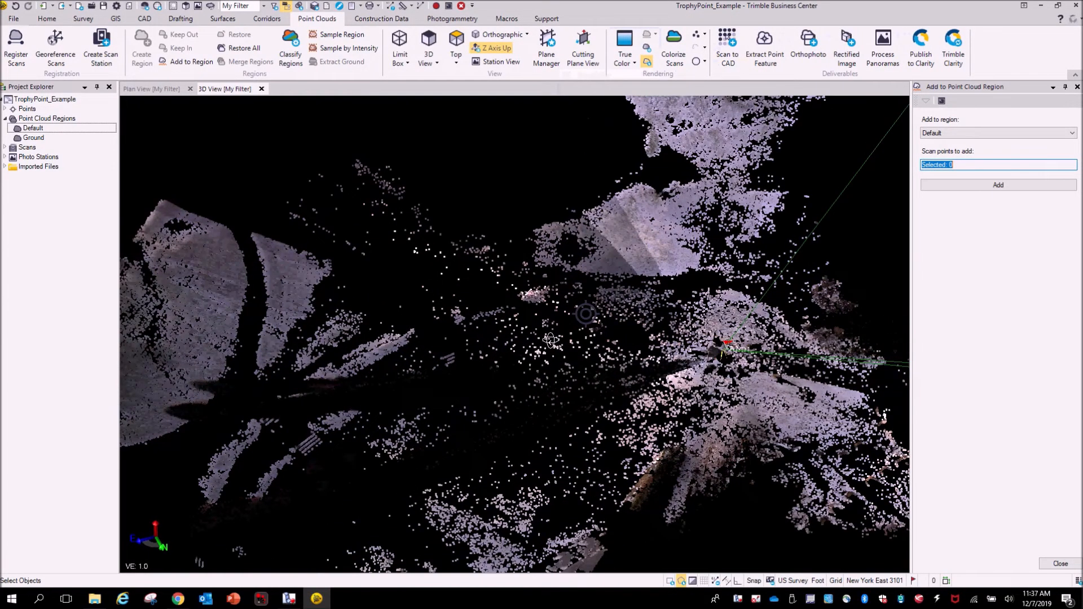
left_click(705, 35)
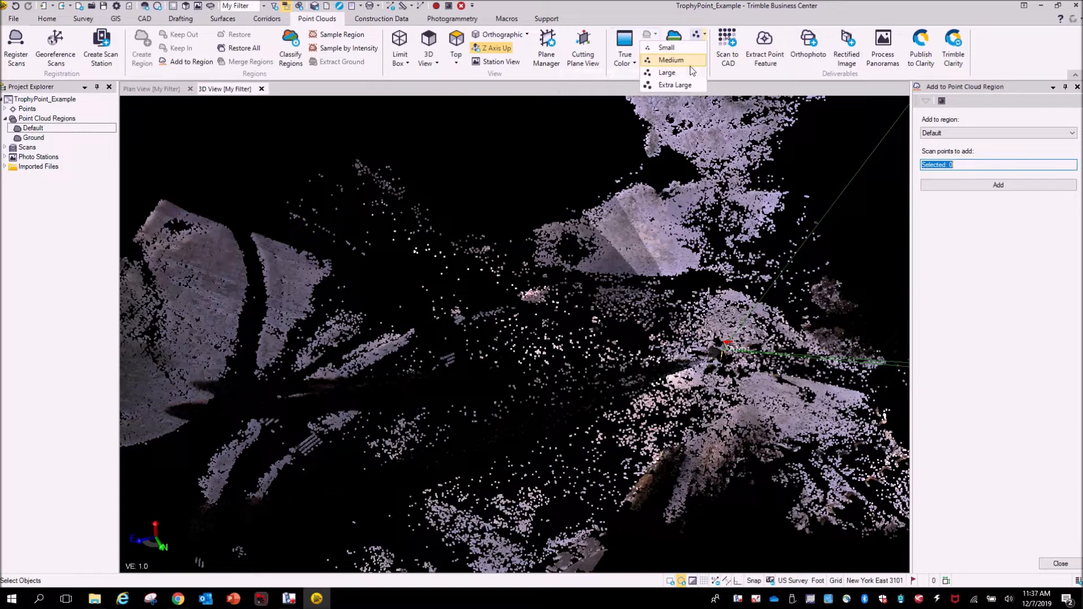
left_click(658, 61)
left_click(626, 59)
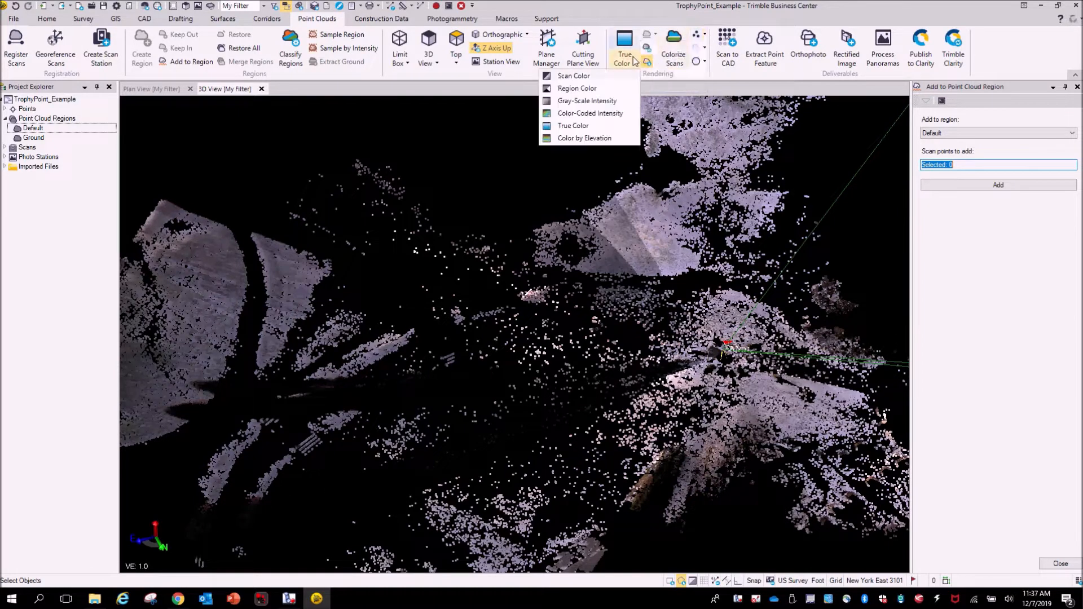
left_click(609, 114)
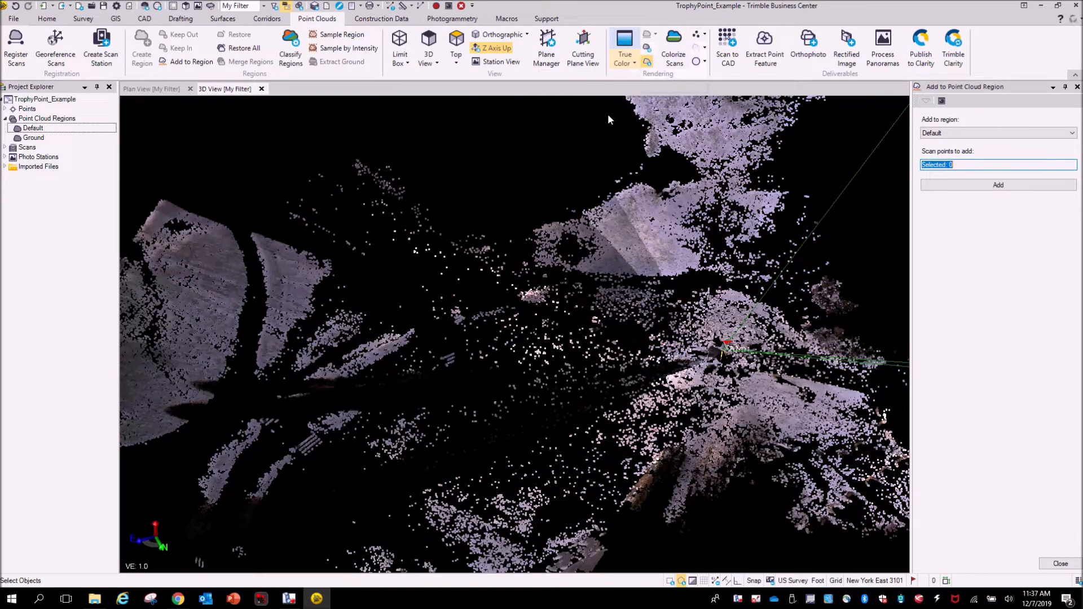
- Toggle visibility to show the Default region and hide the Ground region
scroll(637, 277, "down", 10)
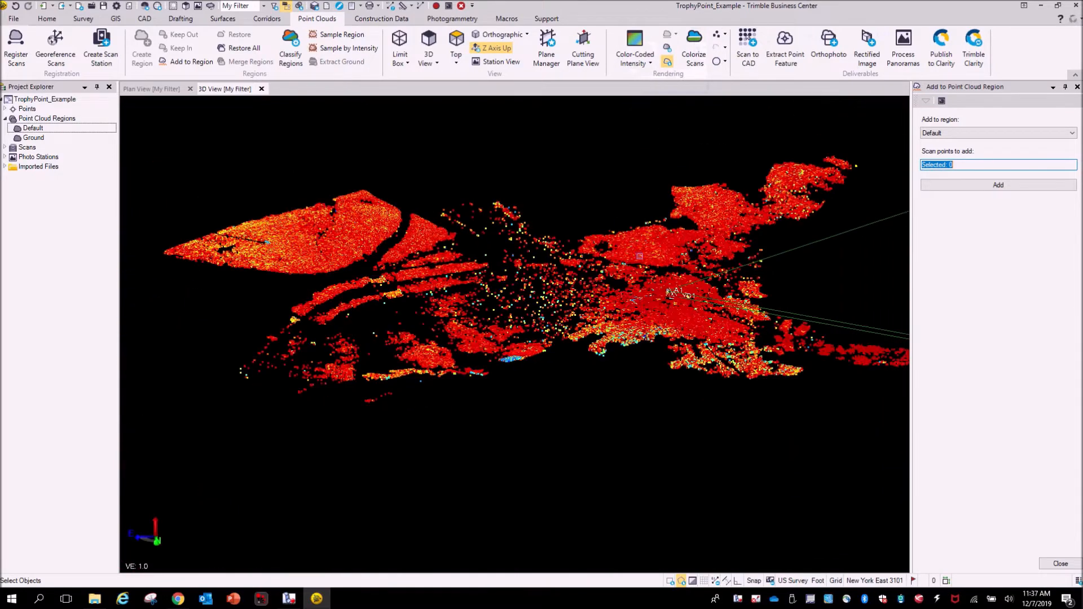
mouse_move(637, 276)
middle_mouse_down("shift")
mouse_move(639, 288)
mouse_move(640, 274)
middle_mouse_up("shift")
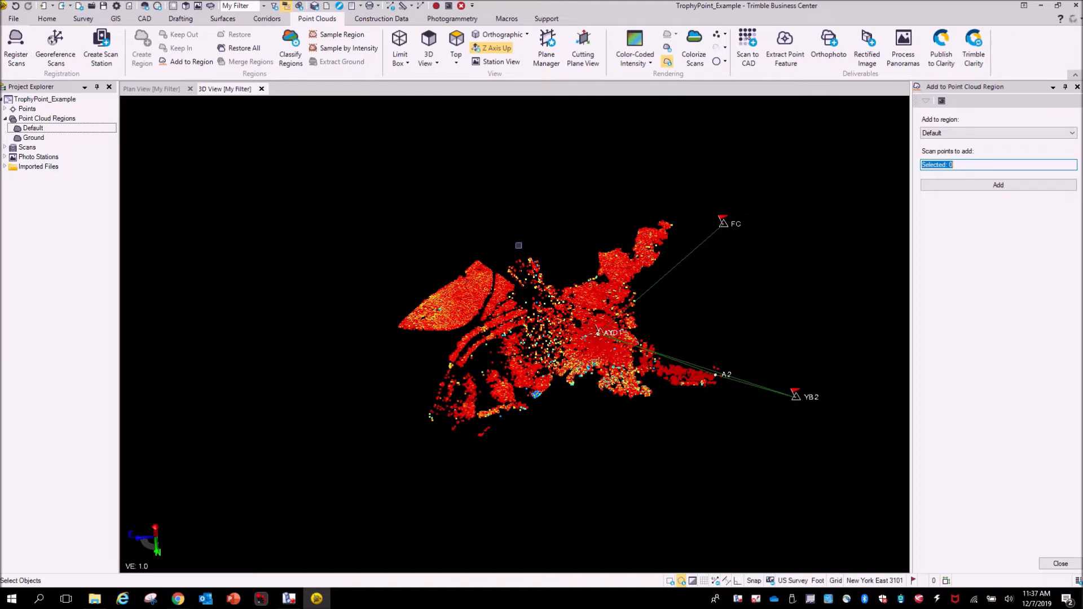
left_click(35, 130)
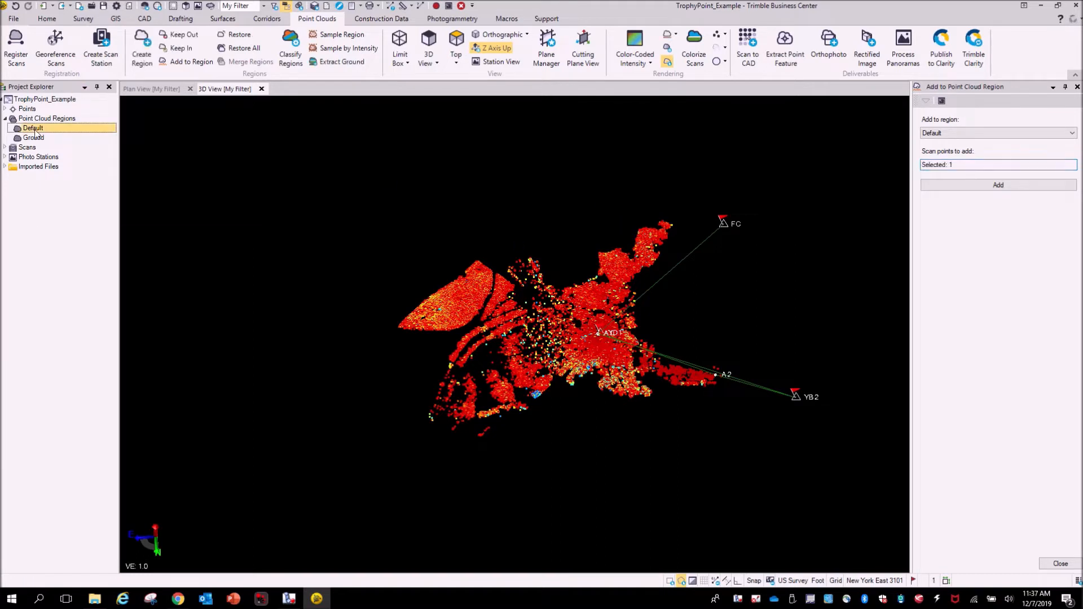
right_click(36, 131)
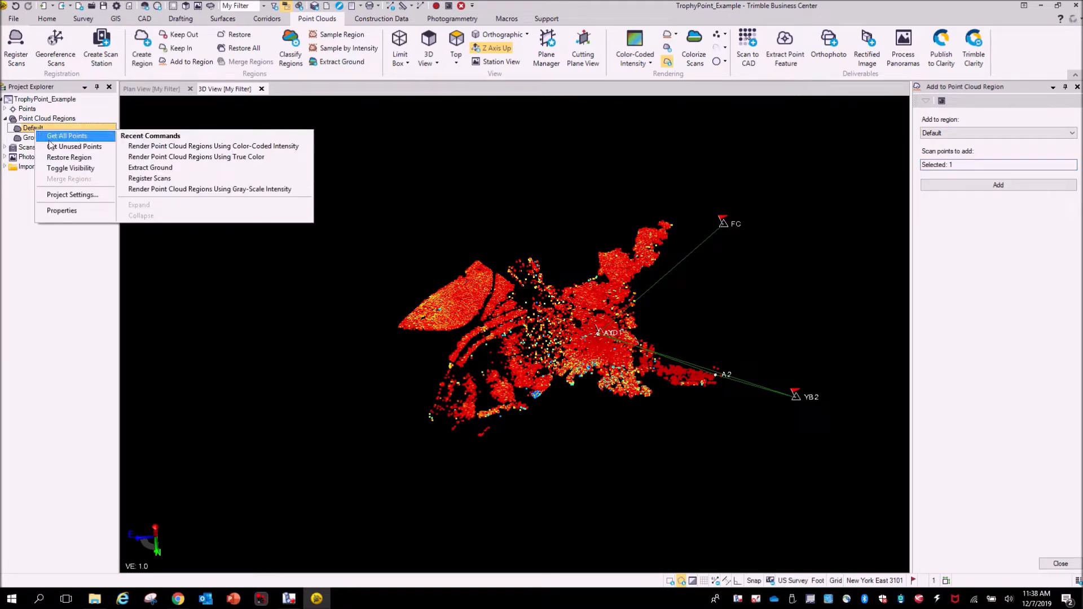
left_click(59, 168)
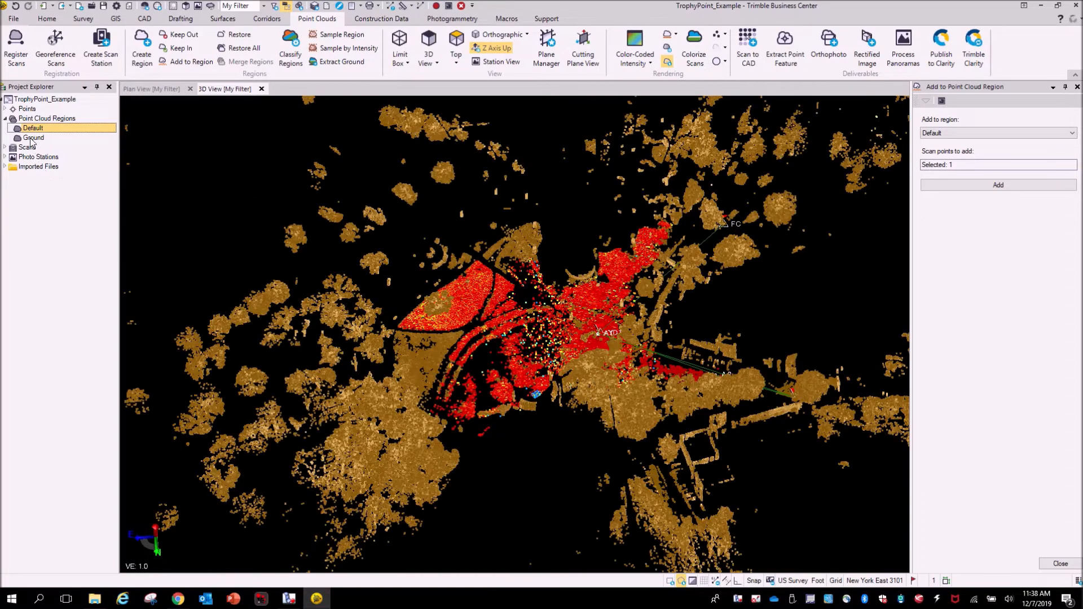
left_click(32, 138)
right_click(37, 138)
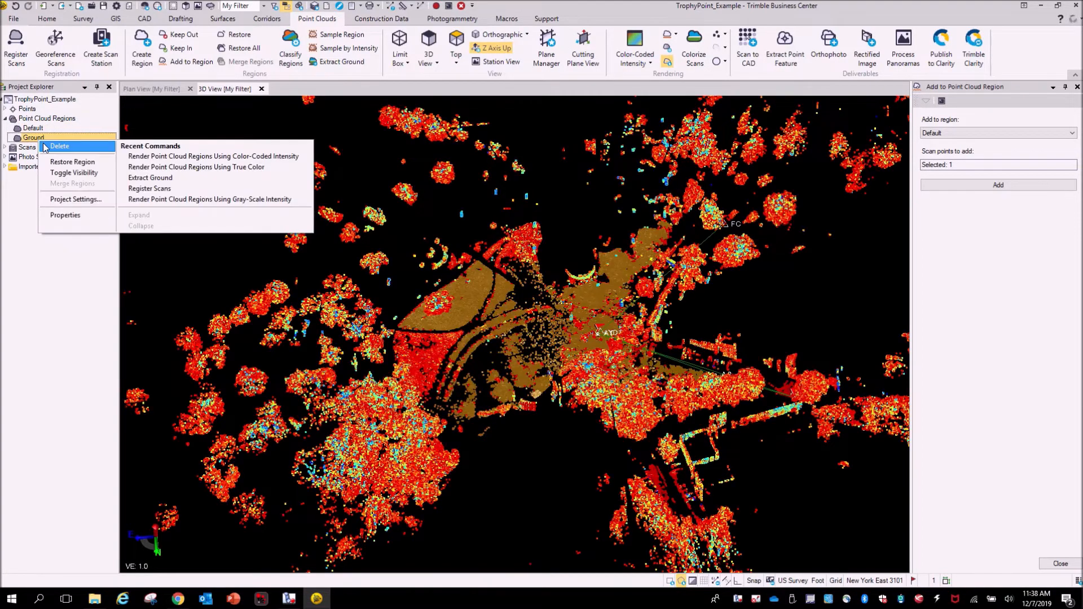
left_click(61, 173)
- Examine the buildings, trees and vehicle in the Default region in 3D
scroll(667, 407, "up", 5)
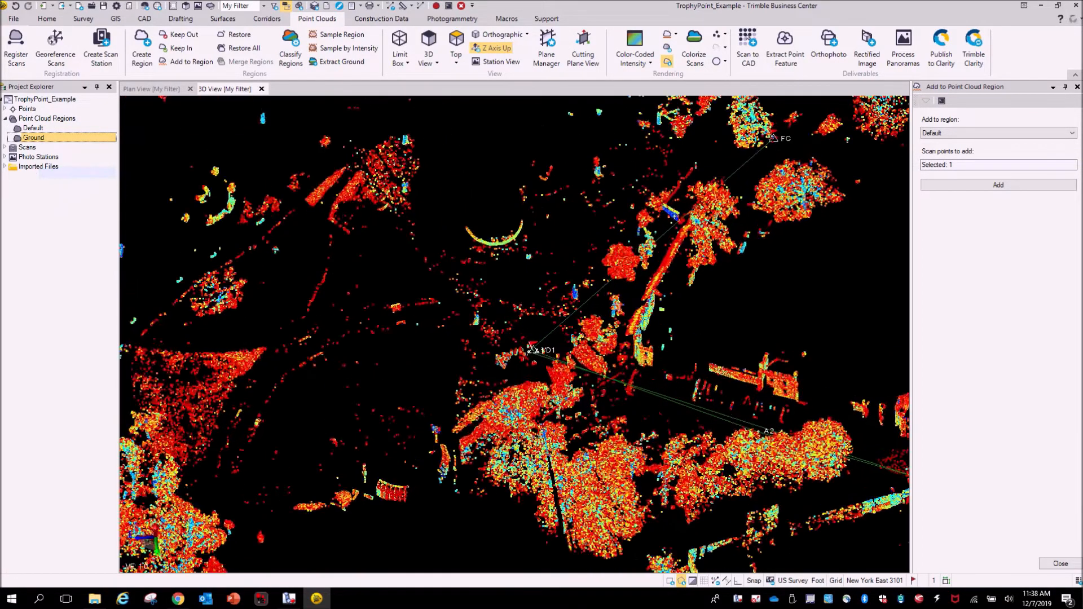
right_click_drag(667, 408, 781, 399)
scroll(663, 407, "up", 5)
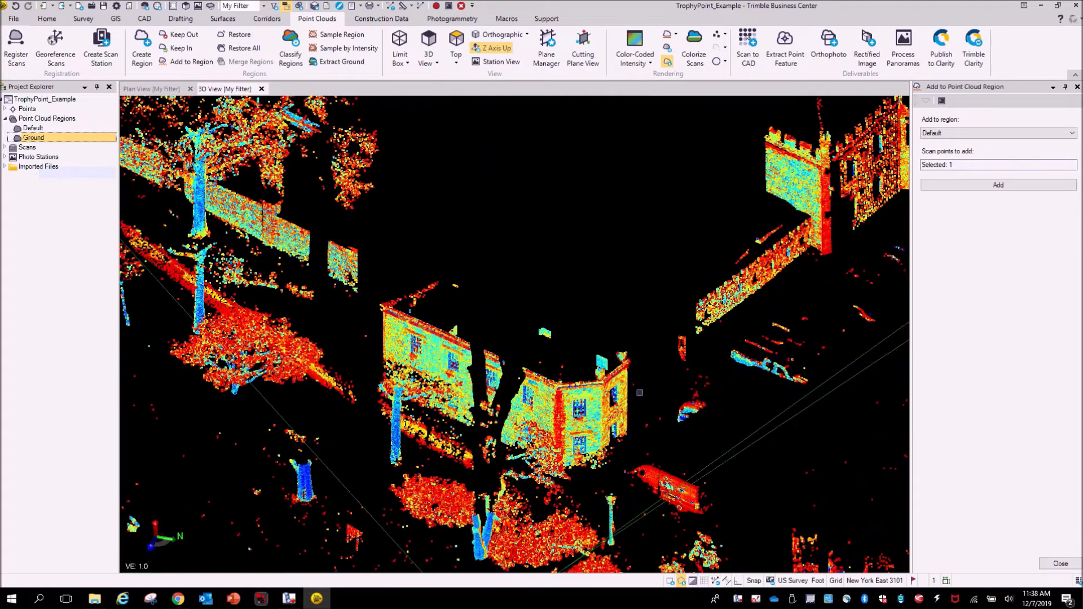
scroll(653, 423, "up", 4)
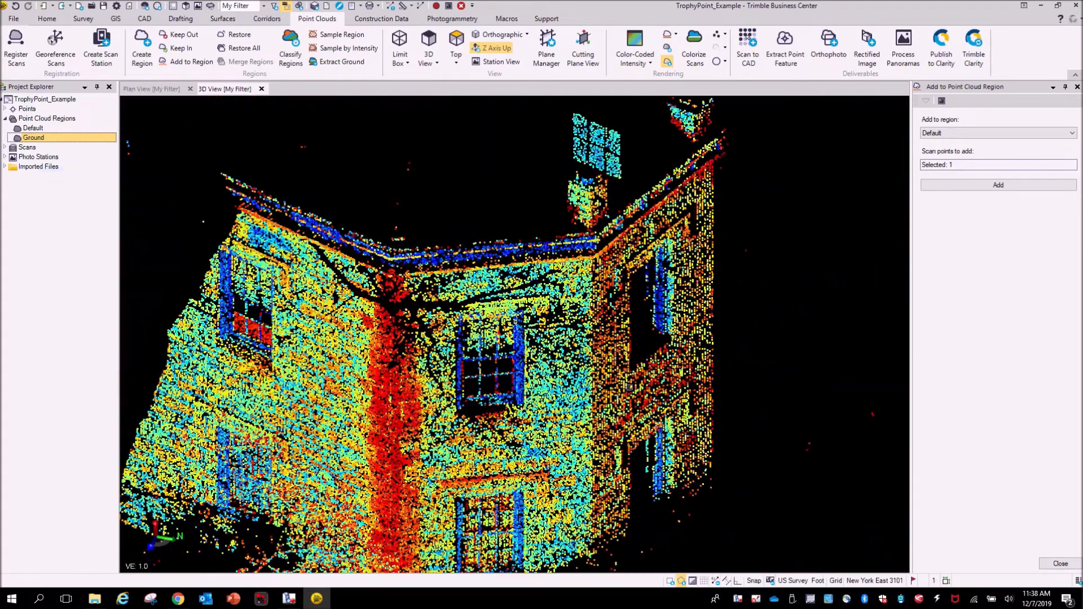
middle_click_drag(536, 421, 547, 338)
right_click_drag(535, 394, 489, 384)
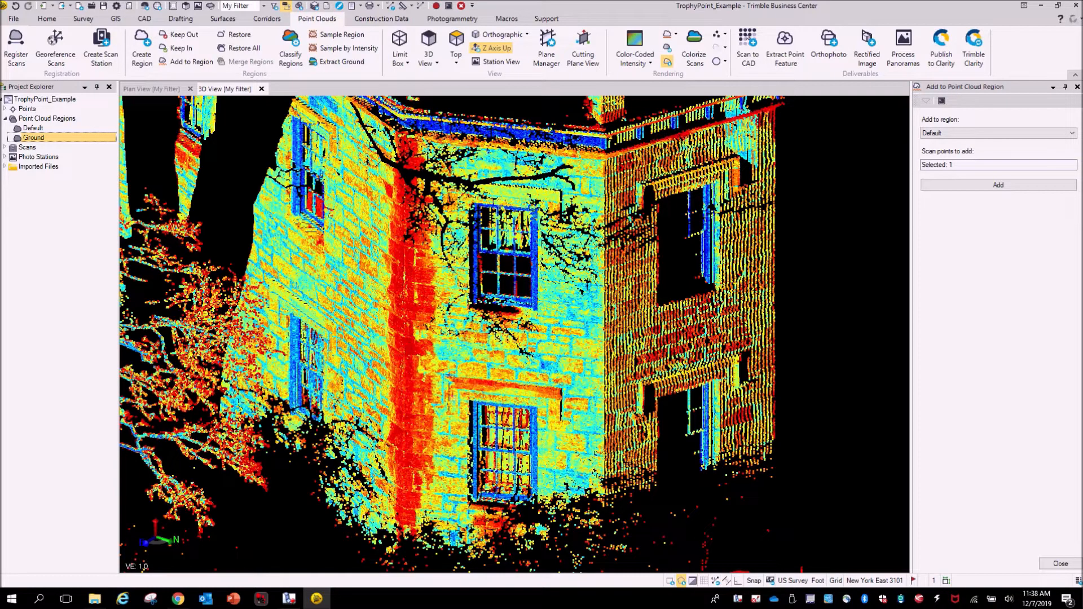
scroll(563, 402, "down", 5)
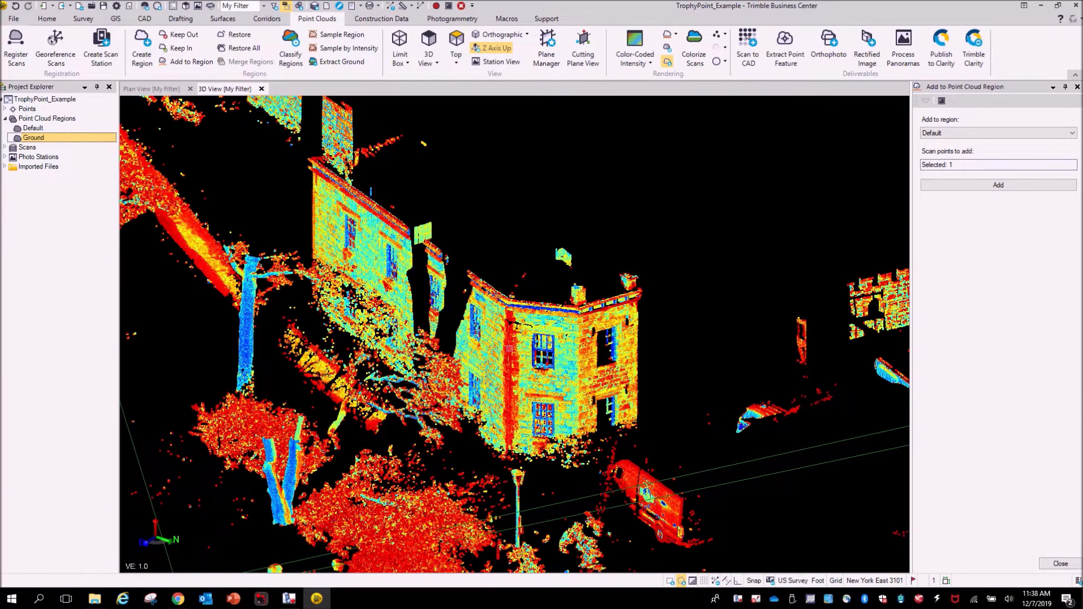
- Toggle visibility to hide the Default region and show only the Ground region
right_click_drag(605, 407, 318, 425)
scroll(343, 405, "down", 5)
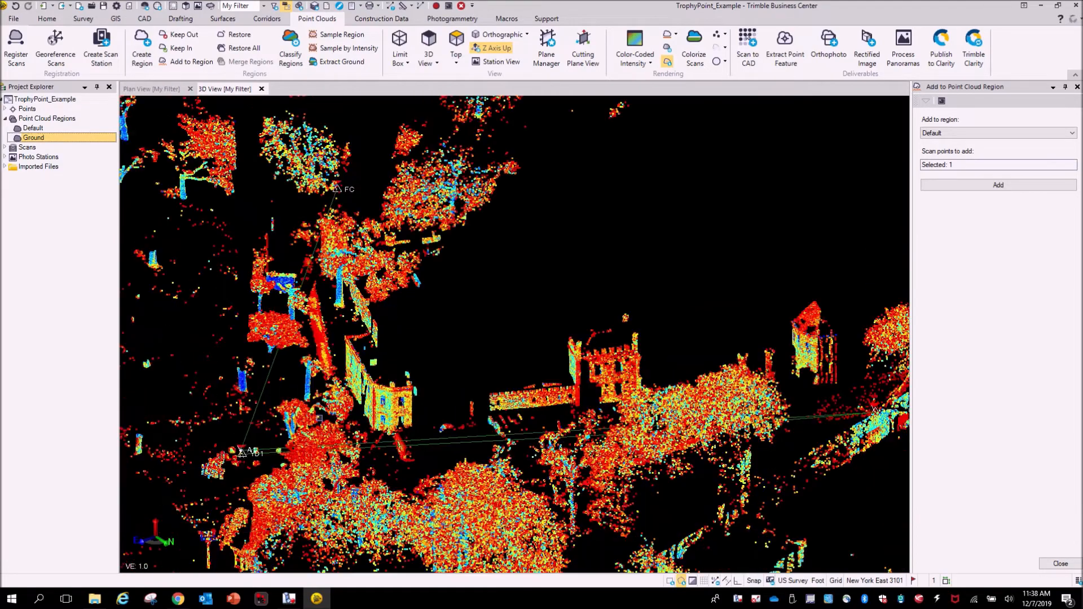
right_click_drag(409, 416, 459, 438)
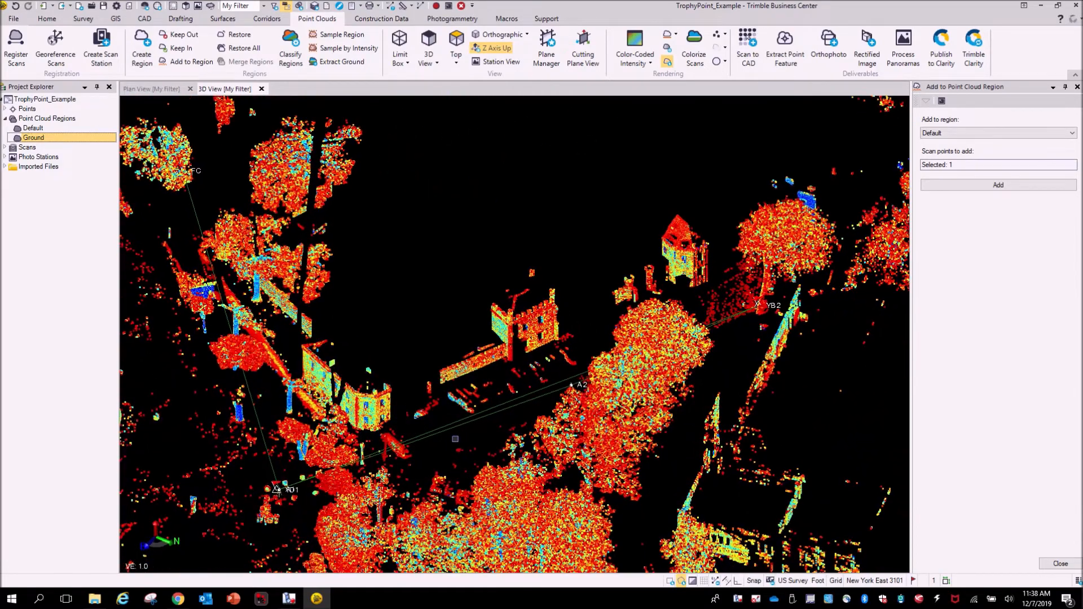
scroll(432, 429, "down", 5)
middle_click_drag(438, 391, 550, 334)
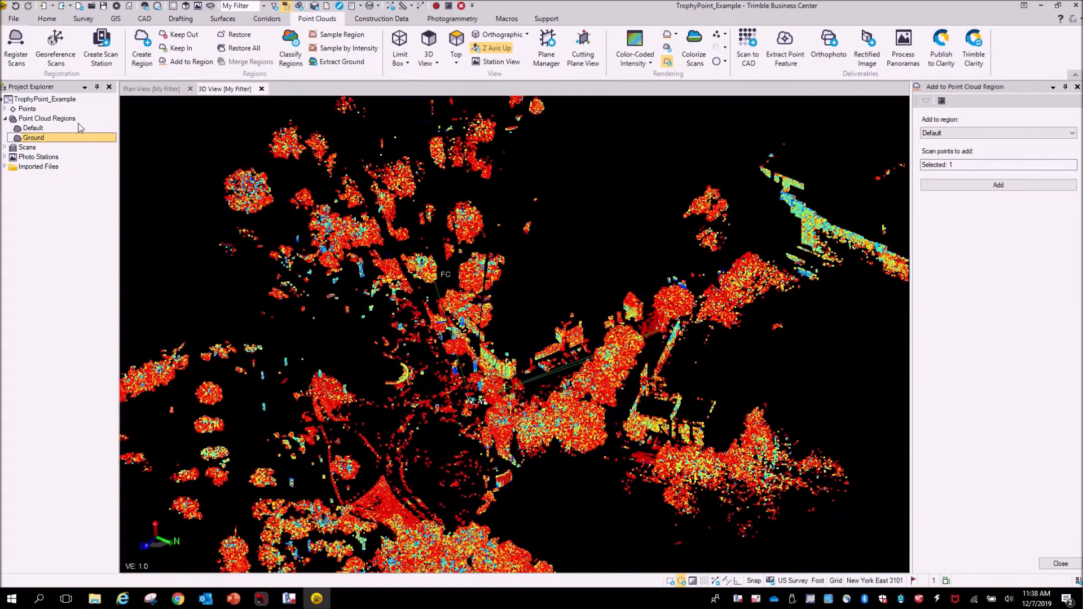
right_click(34, 129)
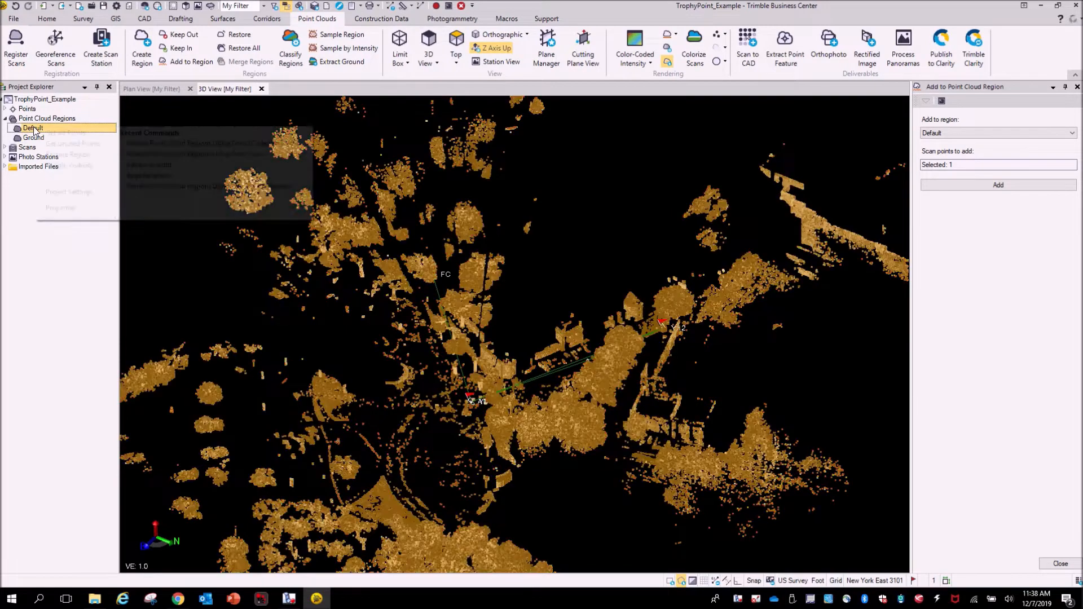
left_click(66, 165)
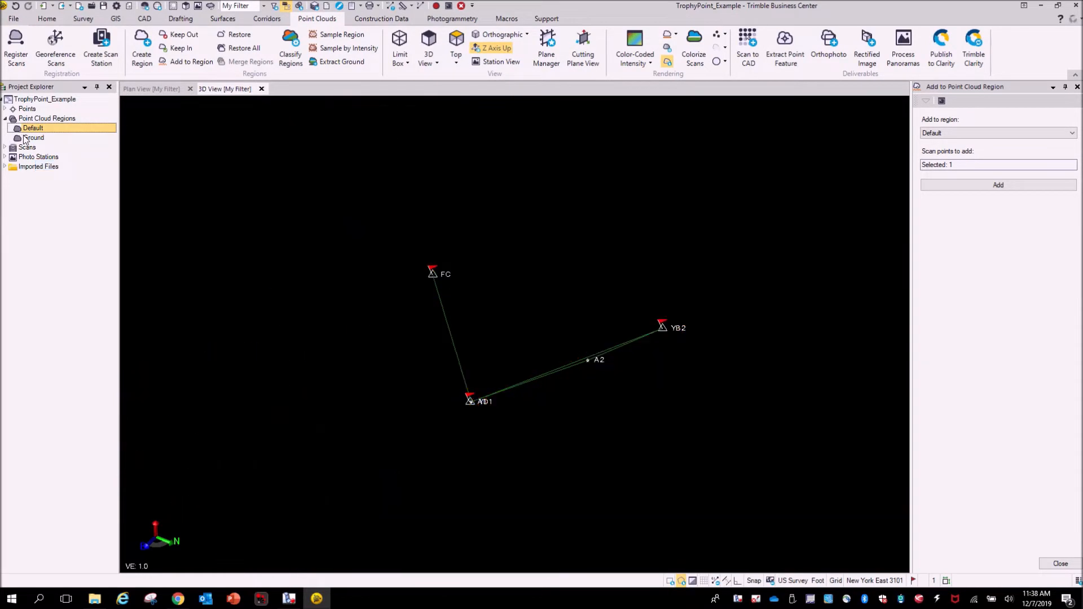
left_click(37, 138)
right_click(37, 138)
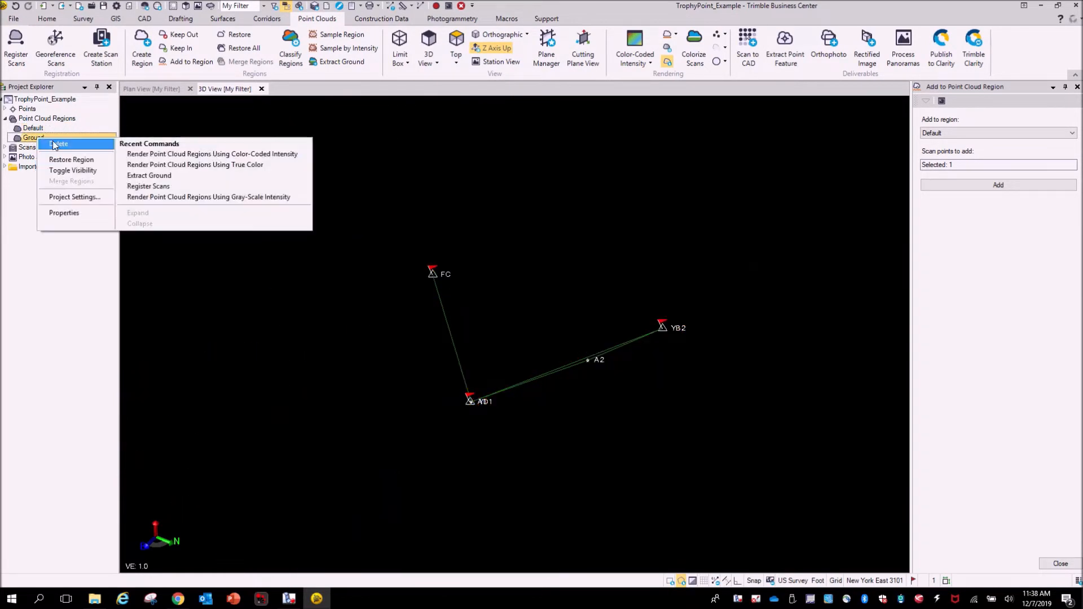
left_click(70, 171)
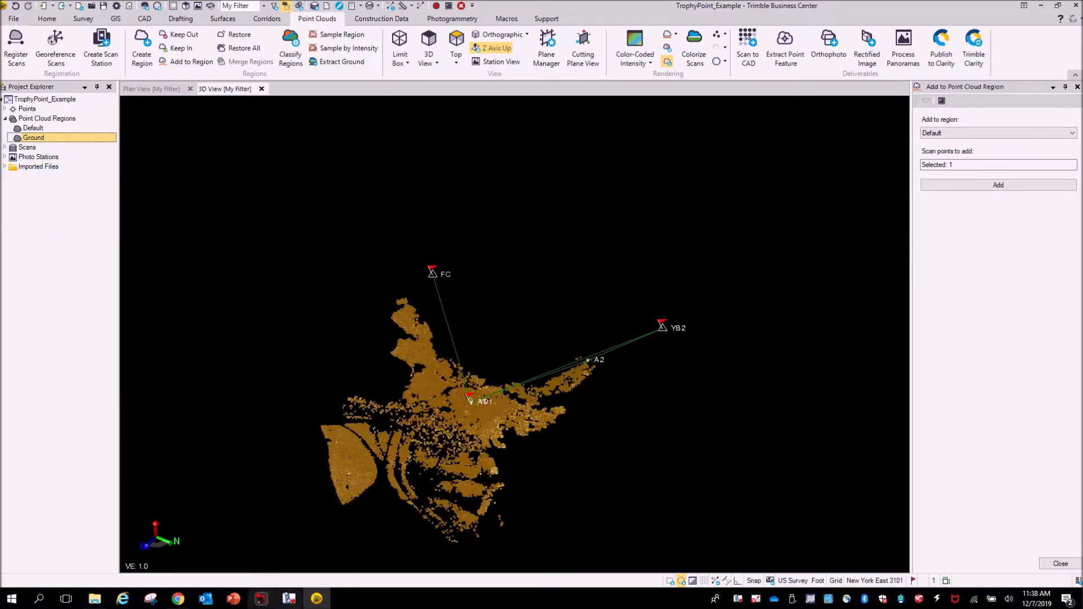
- Examine the Ground region in 3D, zooming in around the scanner station
left_click(289, 598)
scroll(511, 425, "down", 1)
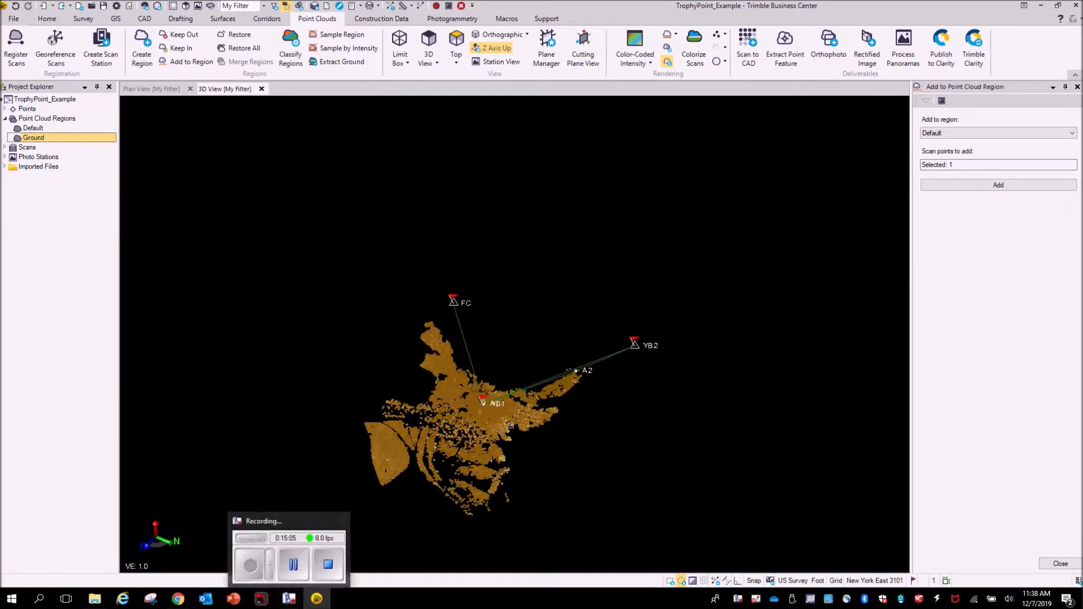
right_click_drag(554, 470, 557, 471)
middle_click_drag(508, 464, 474, 401)
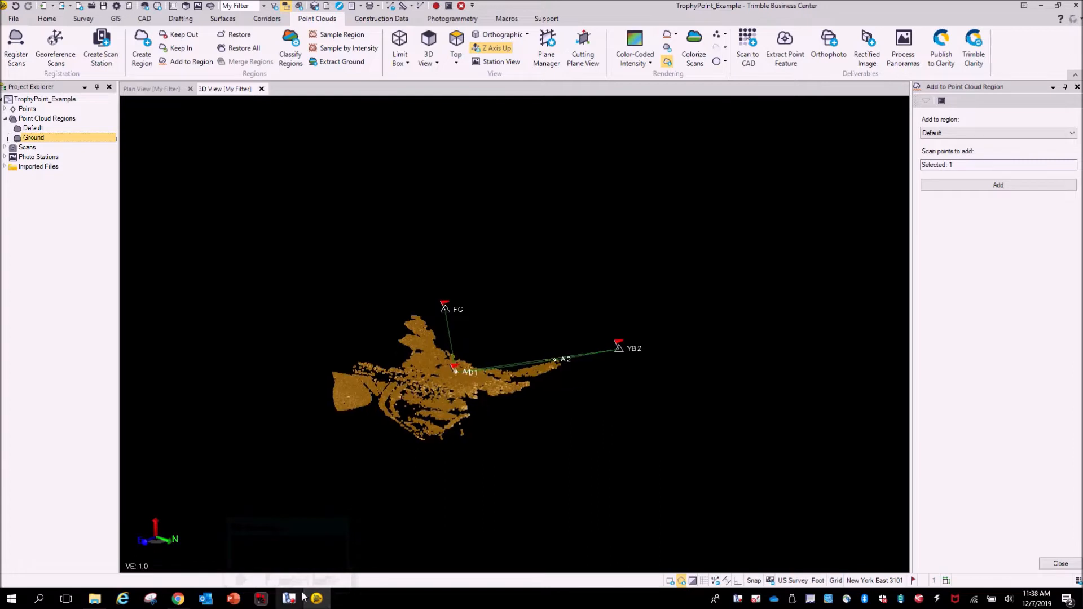
left_click(289, 597)
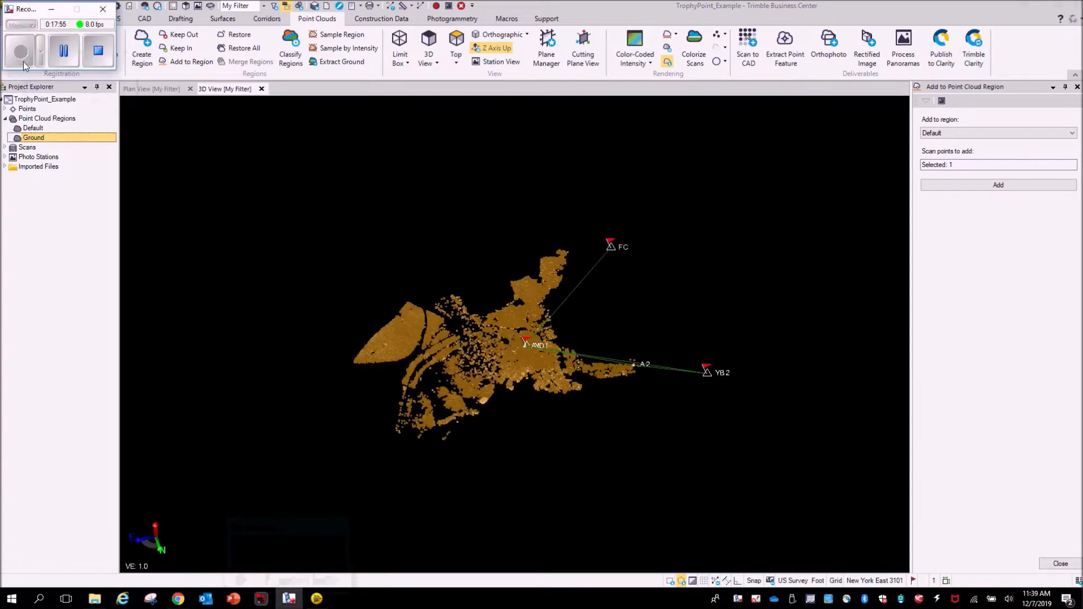
scroll(489, 363, "up", 2)
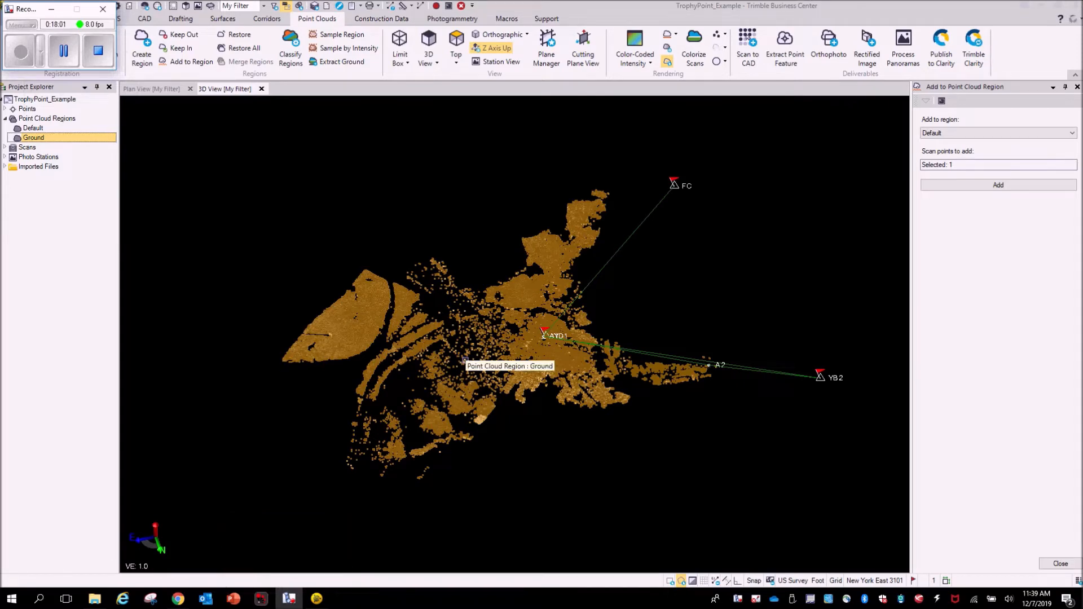
scroll(547, 344, "up", 5)
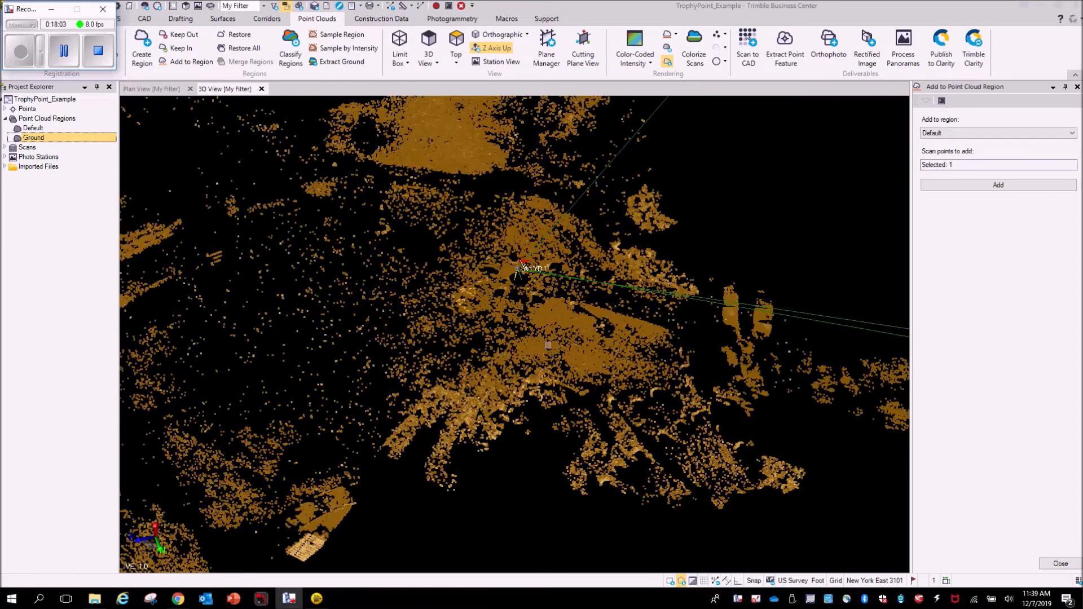
scroll(518, 340, "up", 4)
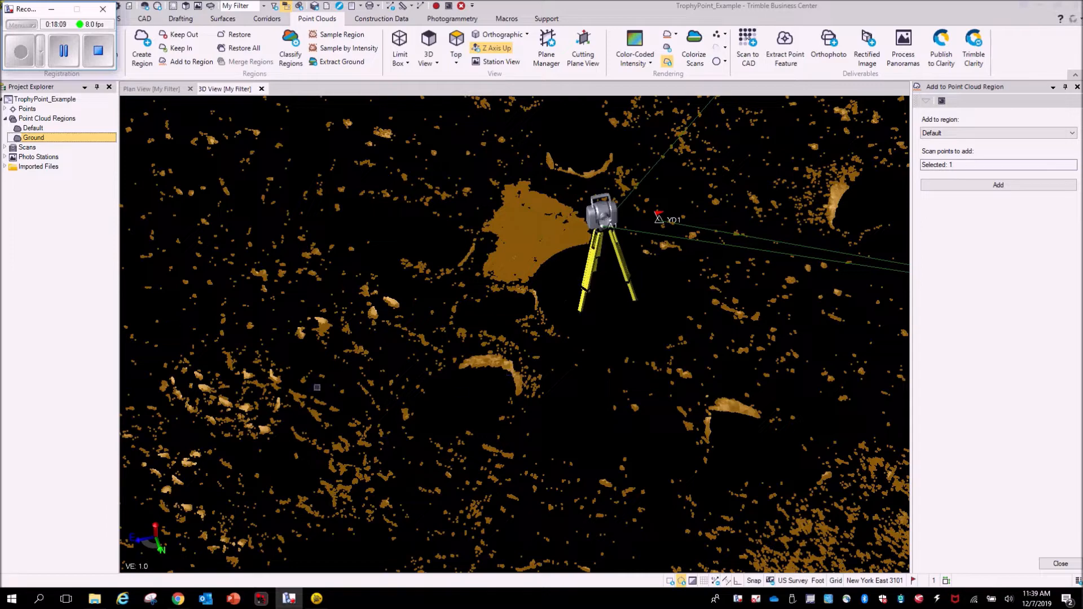
scroll(208, 404, "up", 3)
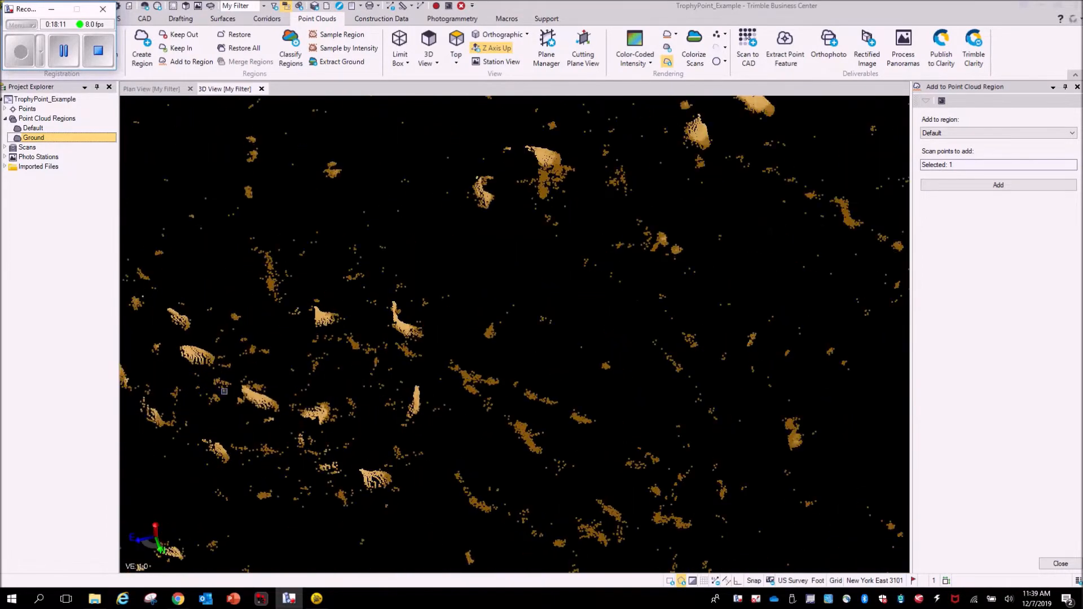
scroll(224, 391, "up", 4)
mouse_move(271, 395)
right_mouse_down()
mouse_move(222, 363)
mouse_move(147, 367)
mouse_move(268, 393)
right_mouse_up()
scroll(398, 360, "down", 2)
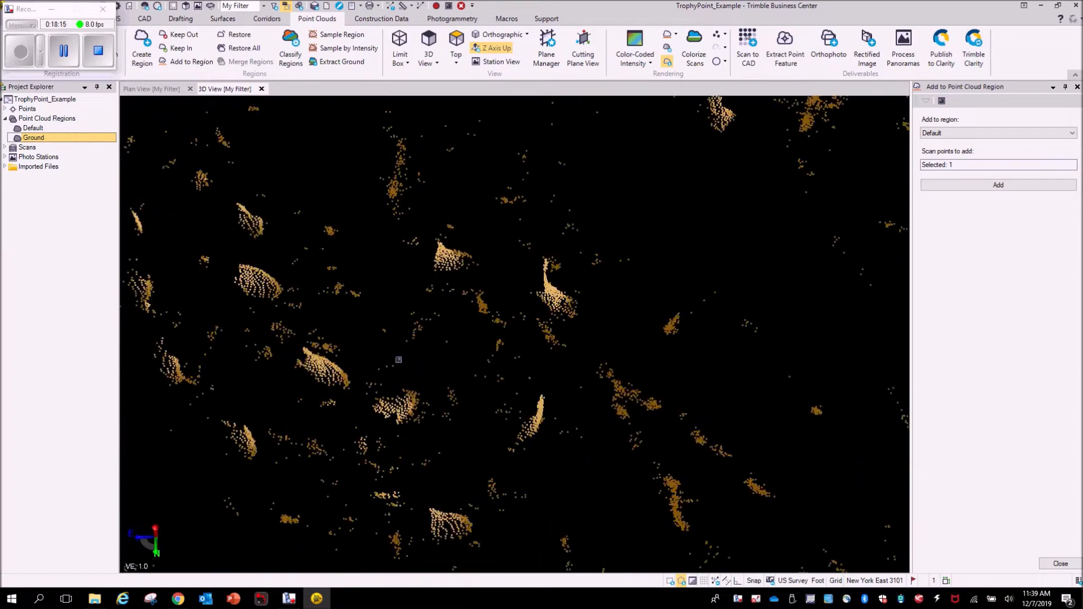
scroll(398, 359, "down", 4)
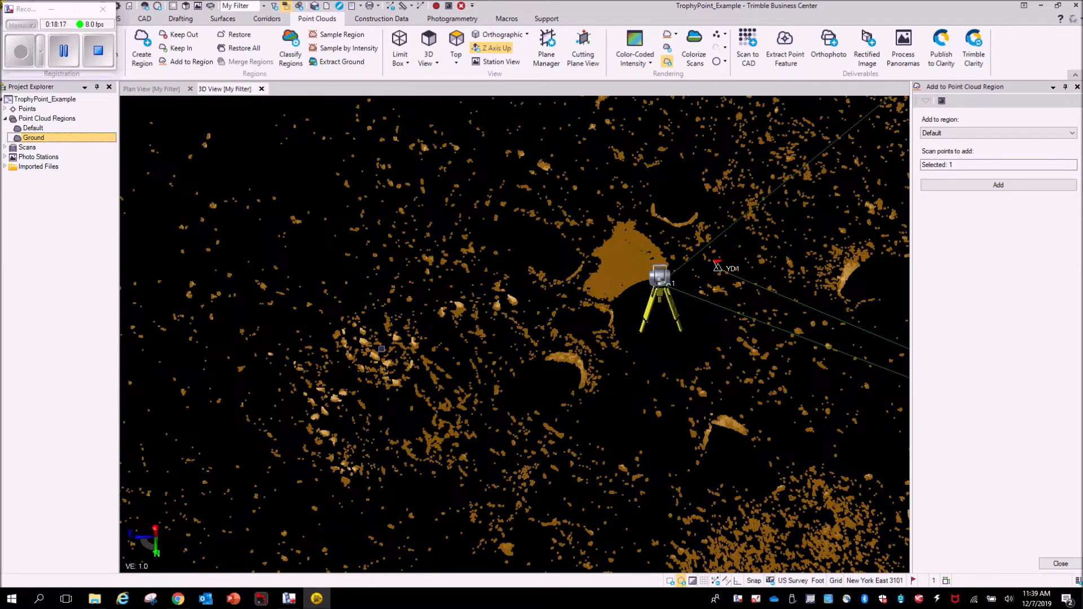
scroll(381, 348, "down", 3)
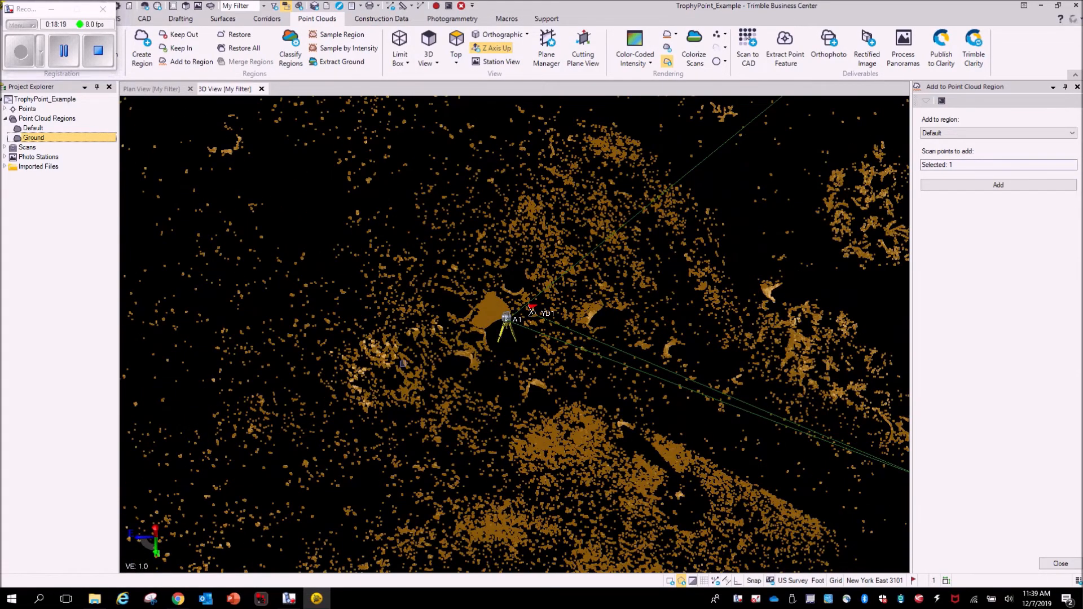
scroll(382, 261, "down", 5)
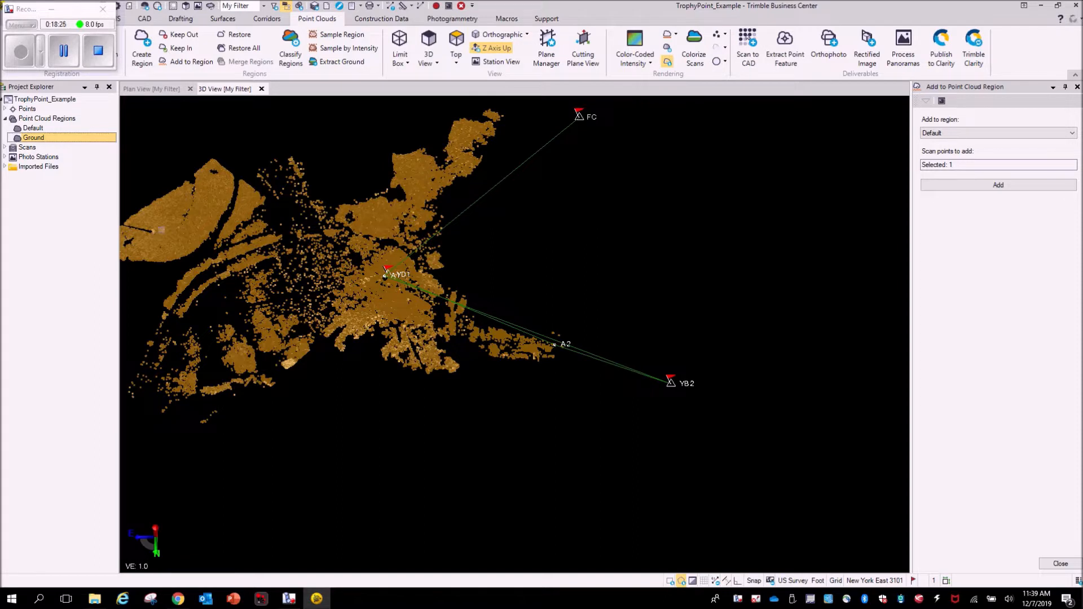
- Sample the Ground region with spatial sampling at 0.100 spacing and the Sample prefix
left_click(347, 38)
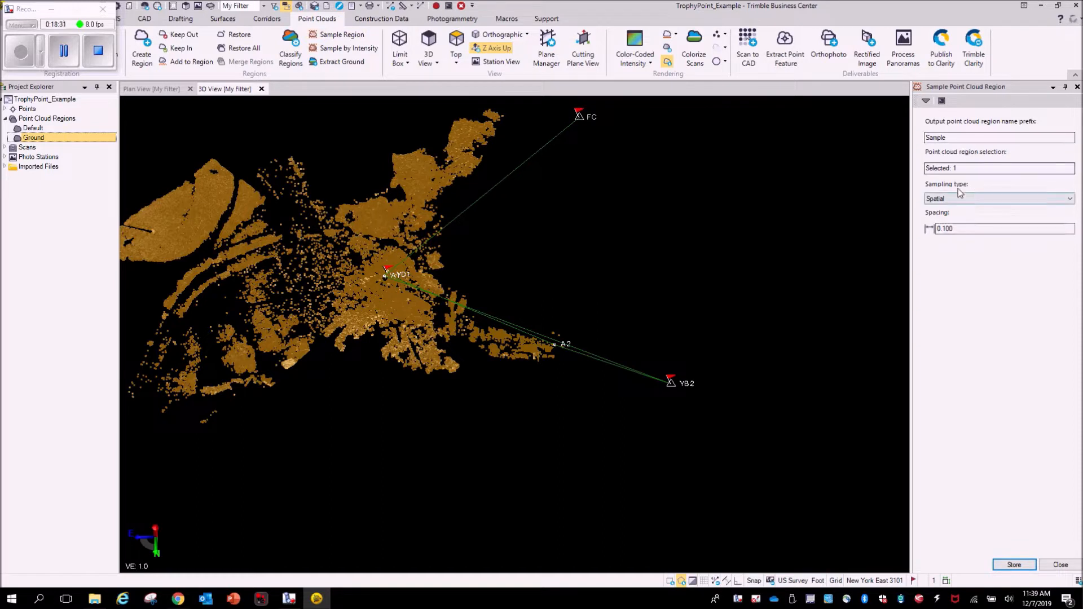
double_click(944, 228)
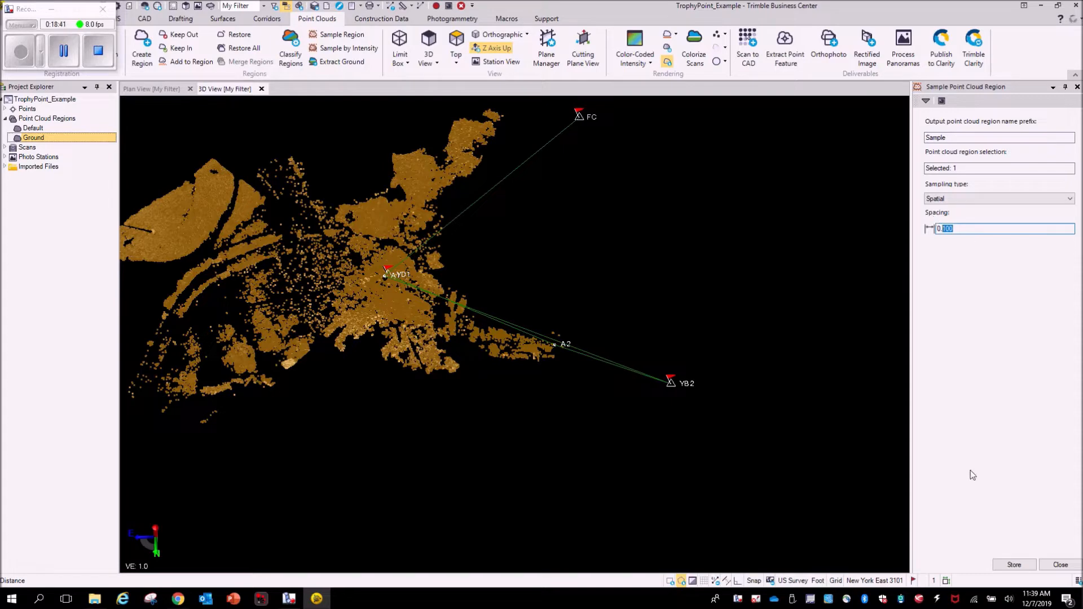
left_click(1014, 567)
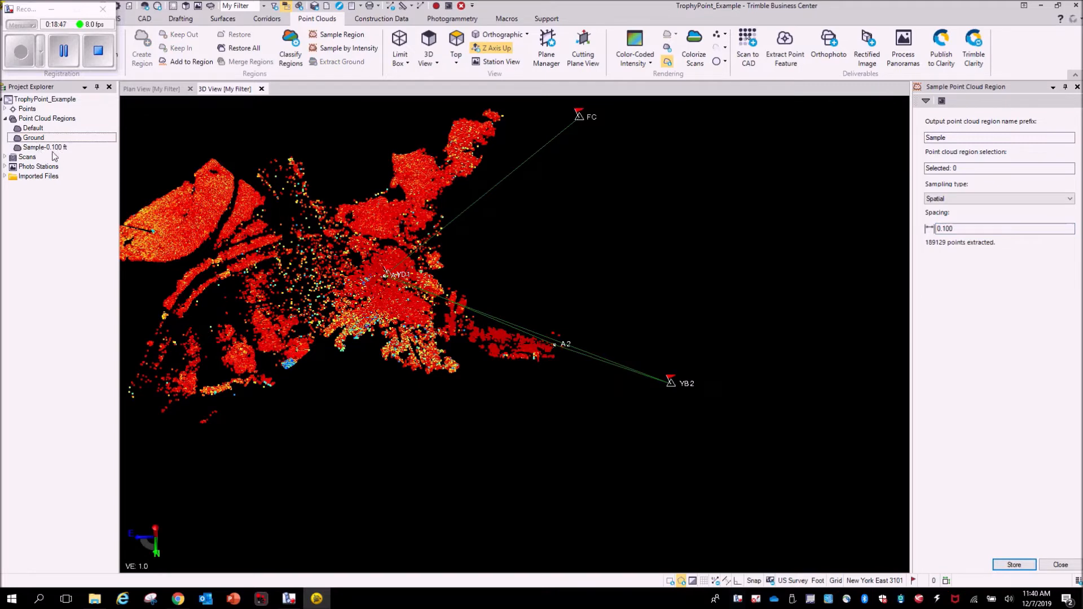
- Toggle visibility of the Ground and Sample-0.100 ft regions to compare them
scroll(320, 293, "down", 2)
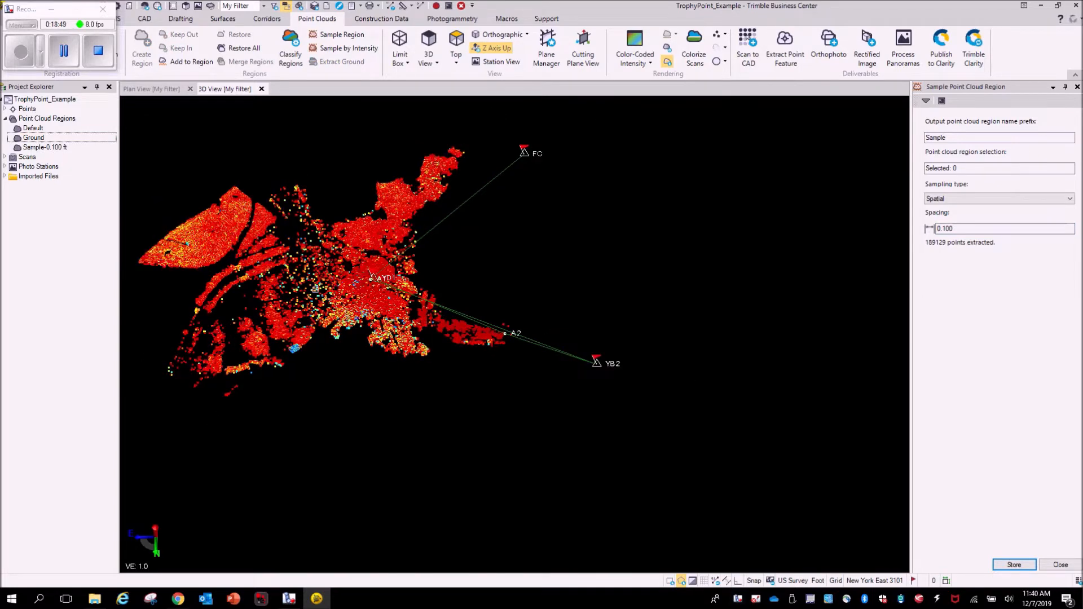
middle_click_drag(297, 289, 458, 315)
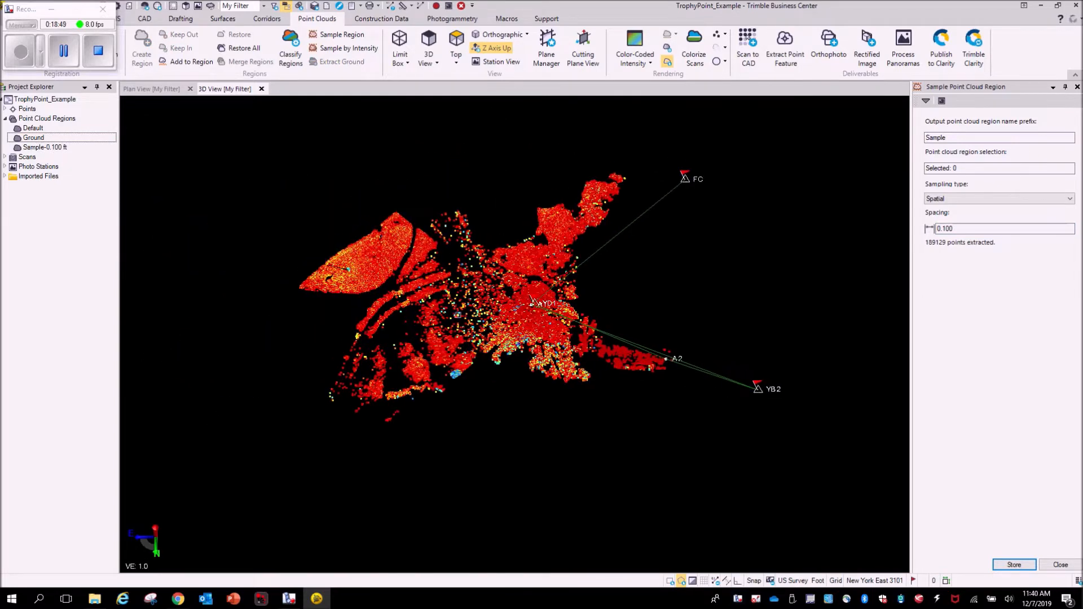
left_click(36, 138)
right_click(37, 140)
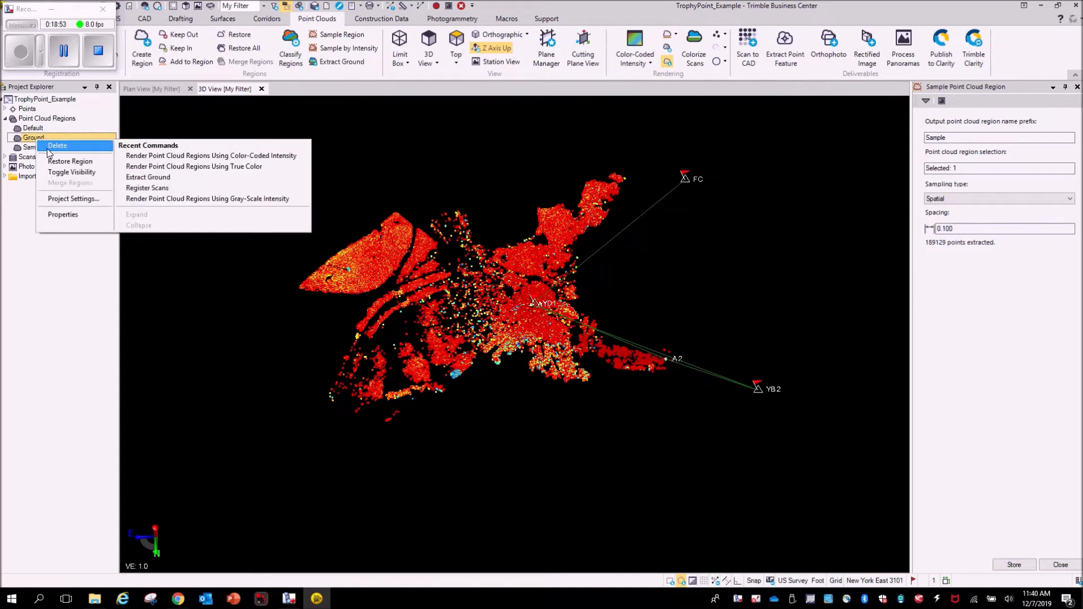
left_click(67, 173)
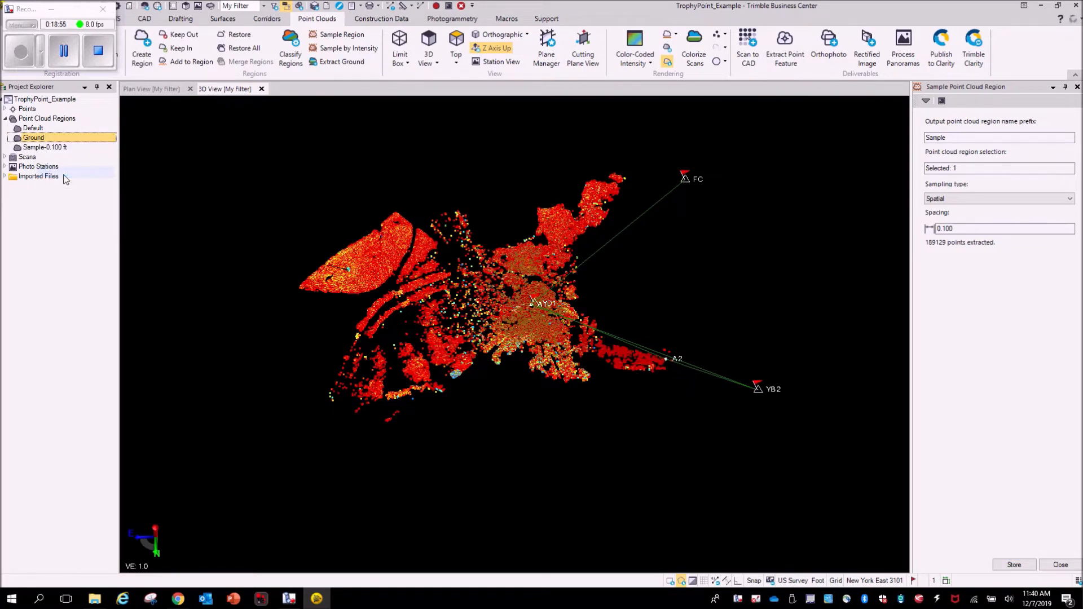
right_click(42, 139)
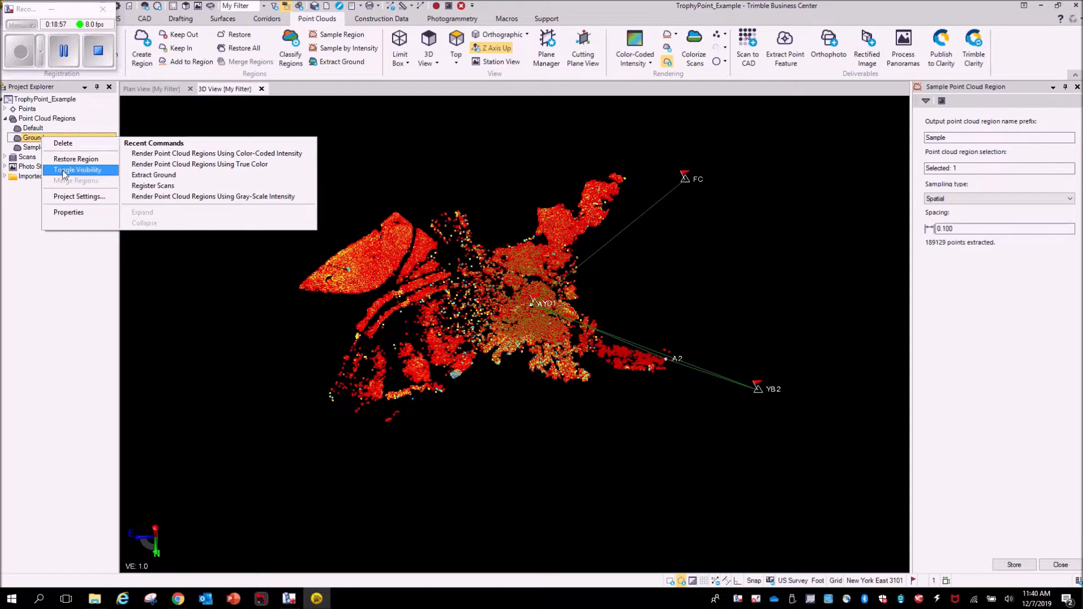
left_click(31, 145)
left_click(34, 147)
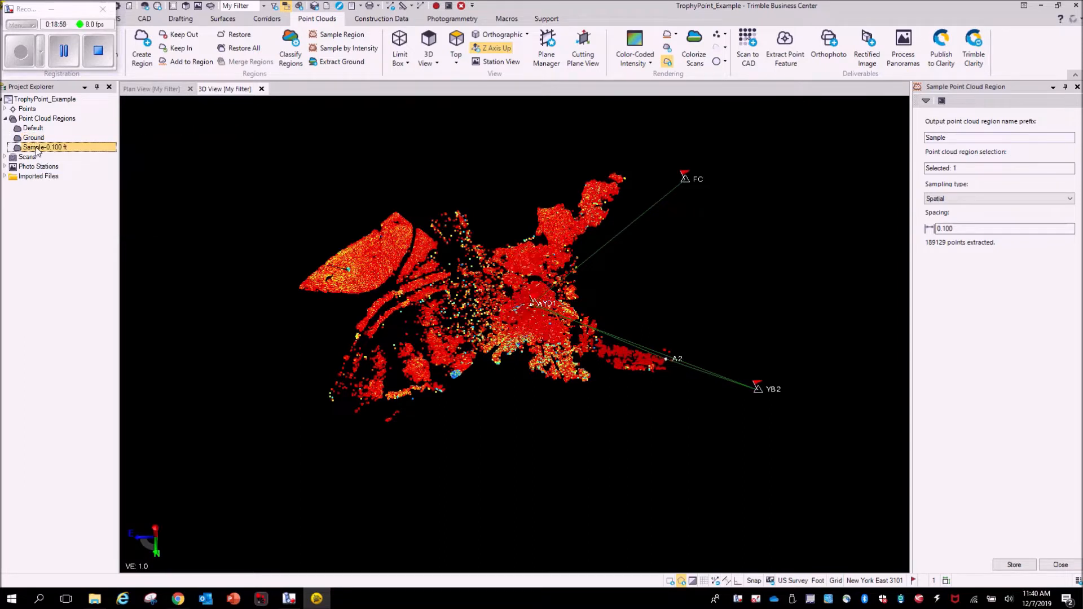
right_click(36, 148)
left_click(60, 182)
right_click(44, 147)
left_click(58, 178)
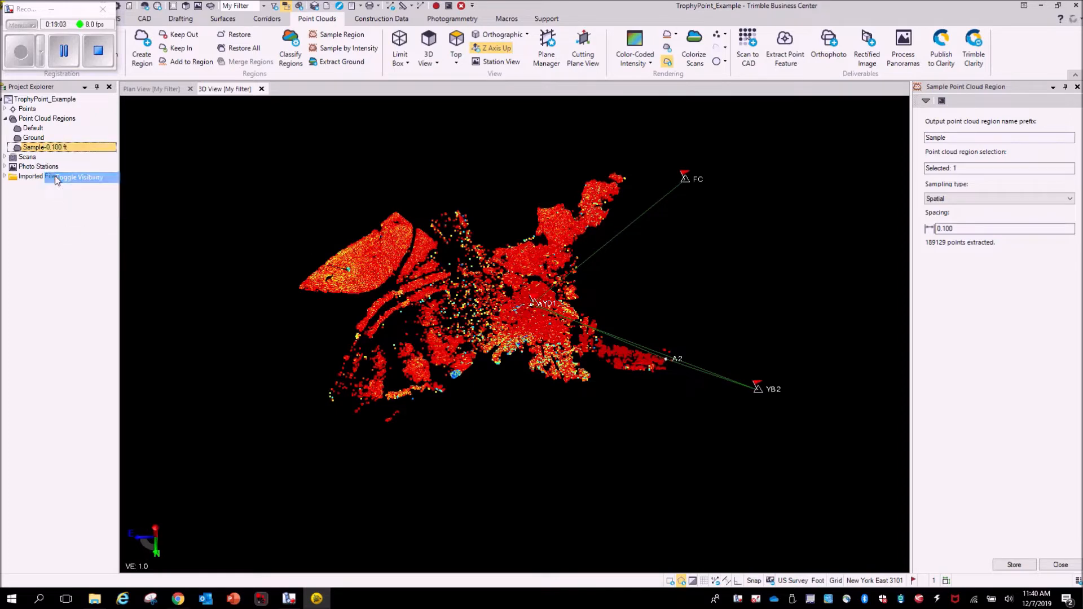
left_click(35, 138)
right_click(37, 138)
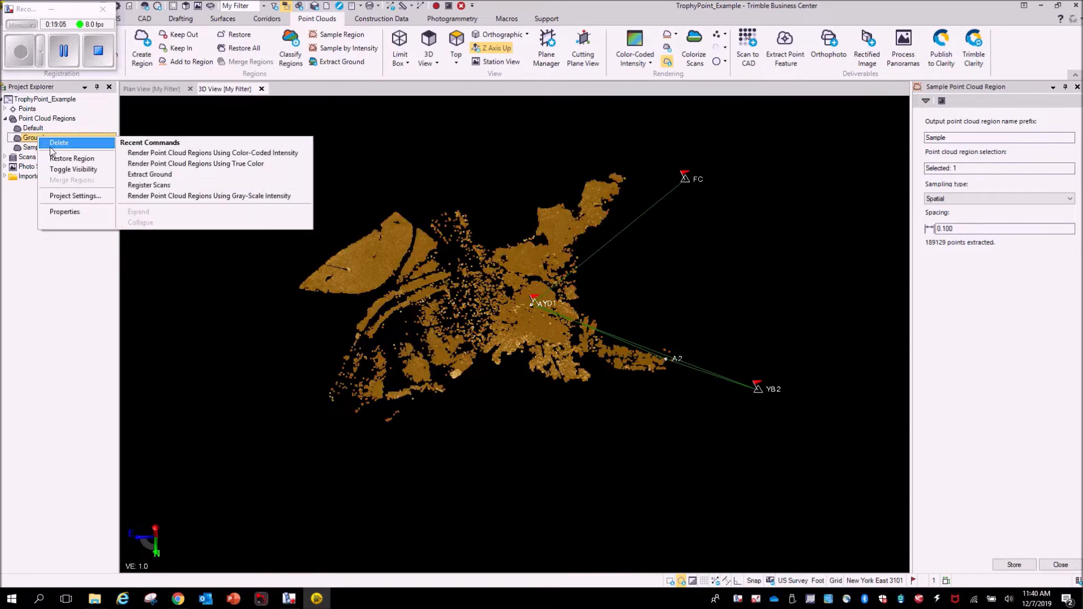
left_click(62, 171)
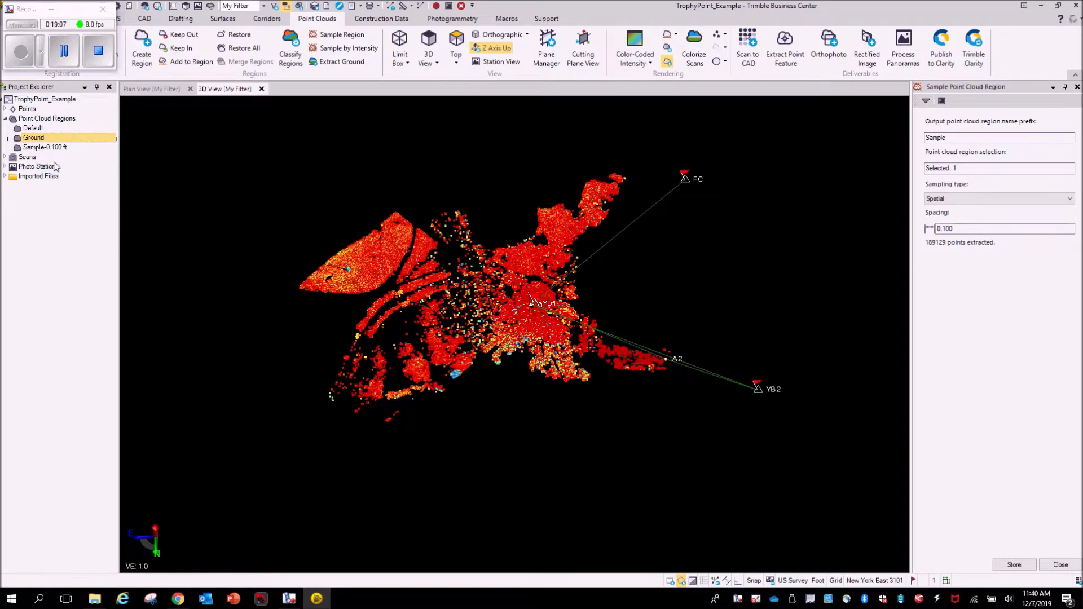
- Hide and re-show the Sample-0.100 ft region, then zoom in to inspect its point spacing
right_click(46, 148)
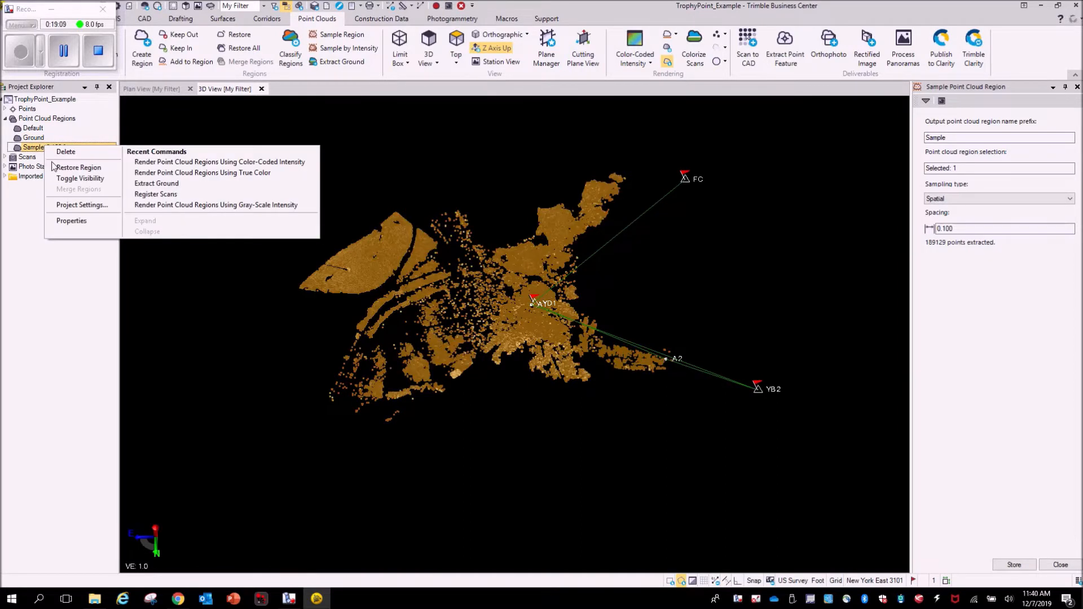
left_click(58, 178)
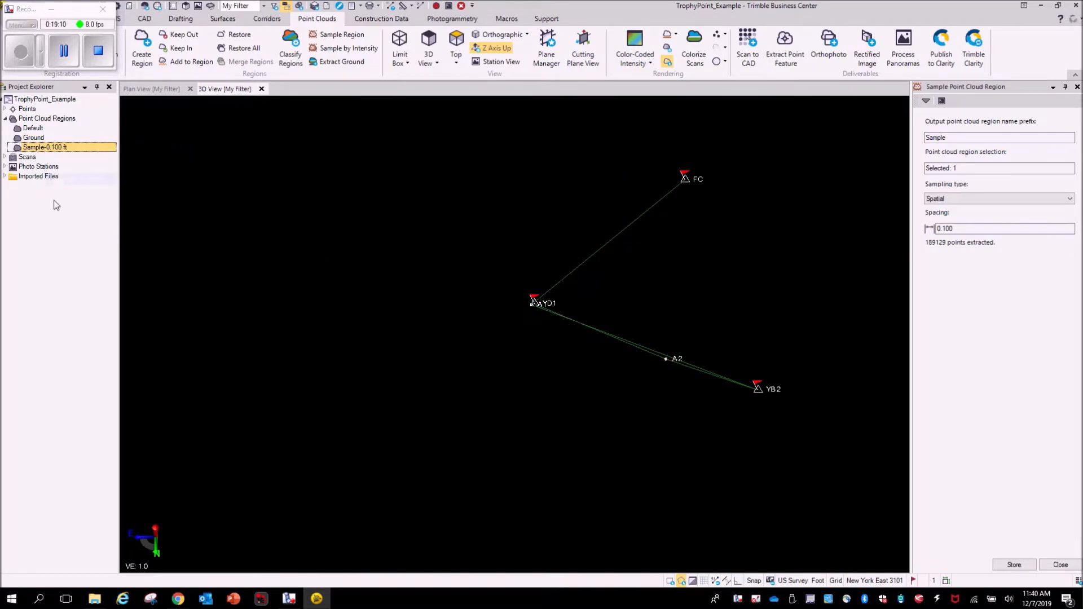
right_click(53, 149)
left_click(73, 184)
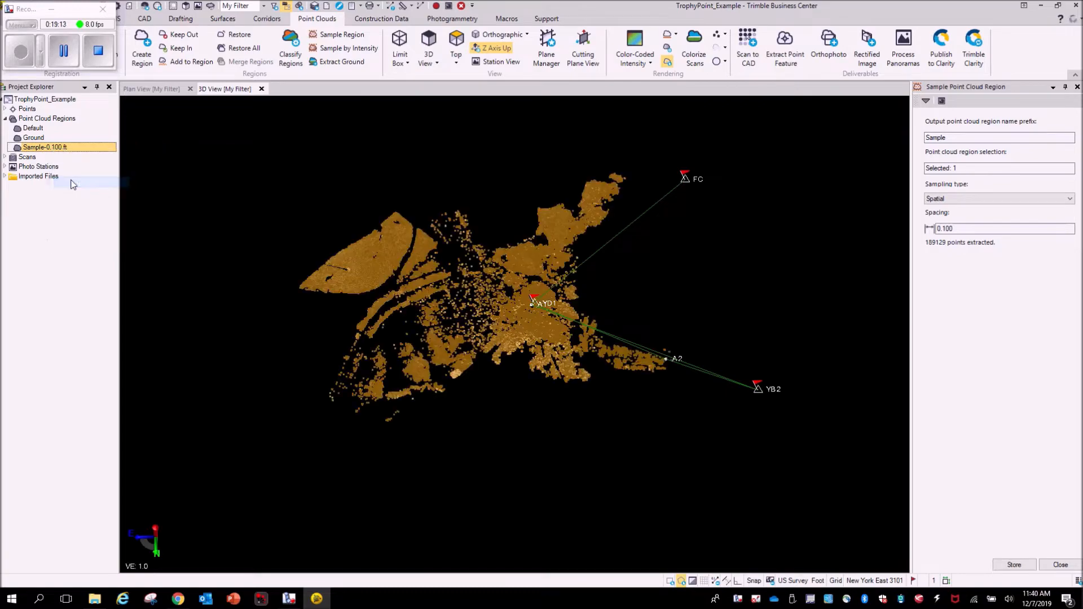
scroll(522, 293, "up", 10)
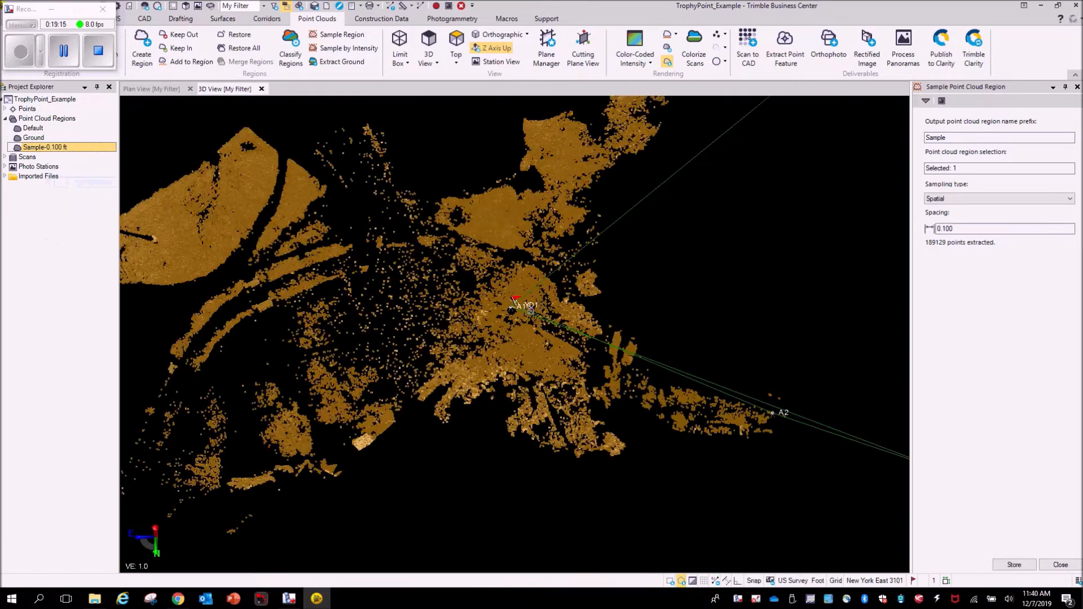
scroll(552, 310, "up", 5)
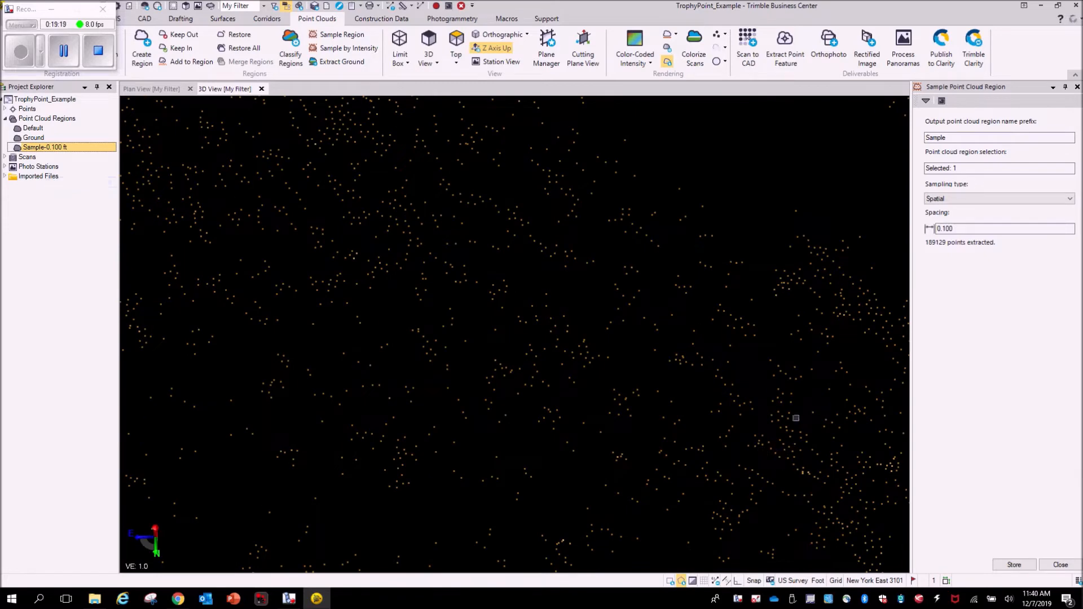
- Examine the Sample-0.100 ft region in 3D, from close-up point spacing around the scanner station out to the whole site
scroll(384, 315, "down", 2)
middle_click_drag(375, 311, 533, 462)
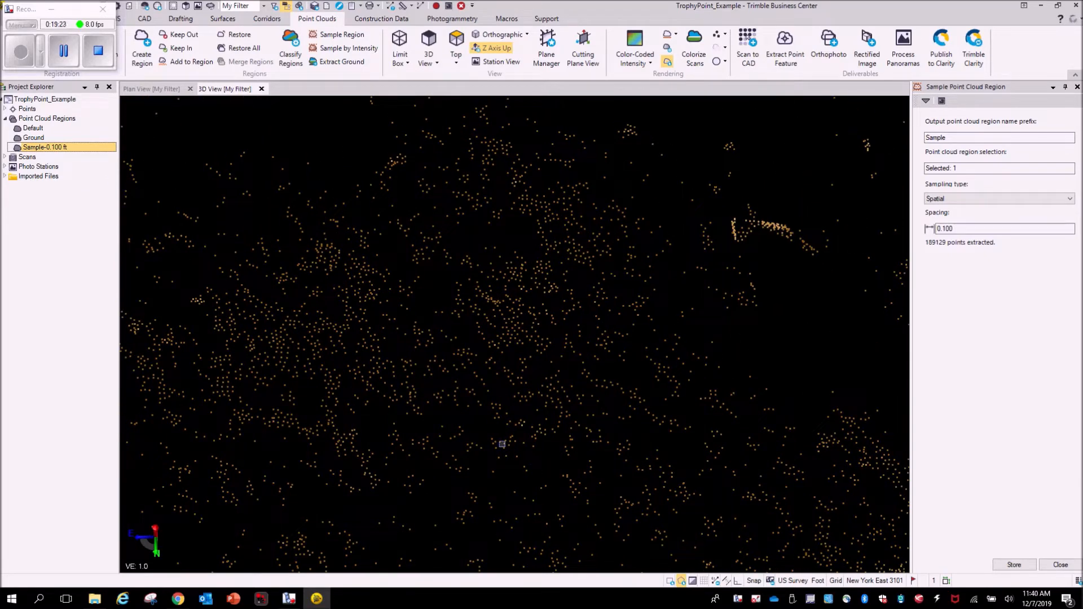
scroll(451, 437, "down", 3)
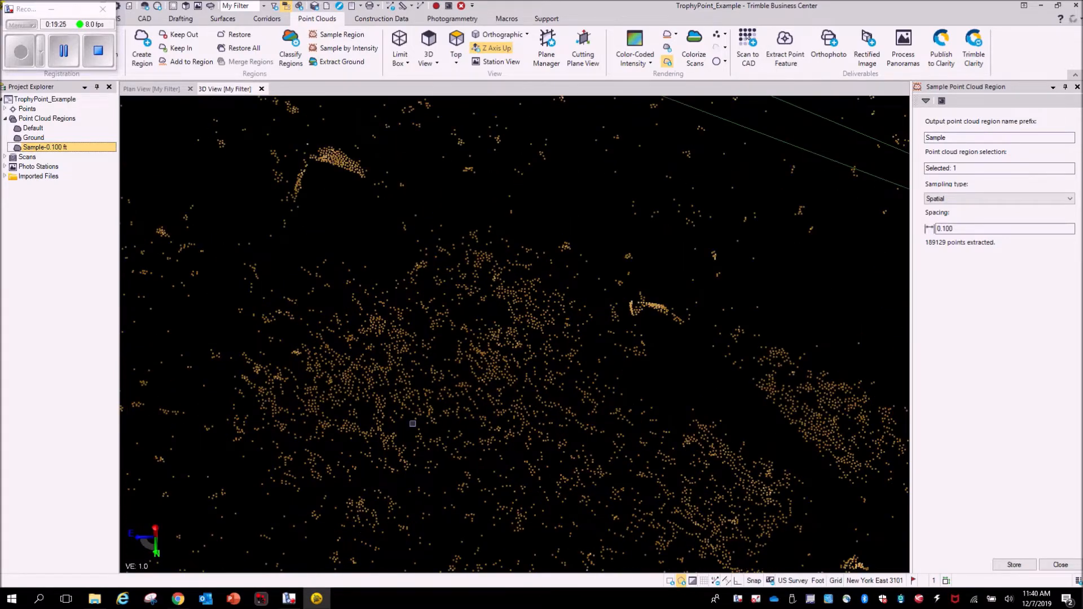
scroll(412, 423, "down", 3)
scroll(289, 183, "up", 4)
middle_click_drag(251, 183, 410, 422)
scroll(388, 315, "up", 3)
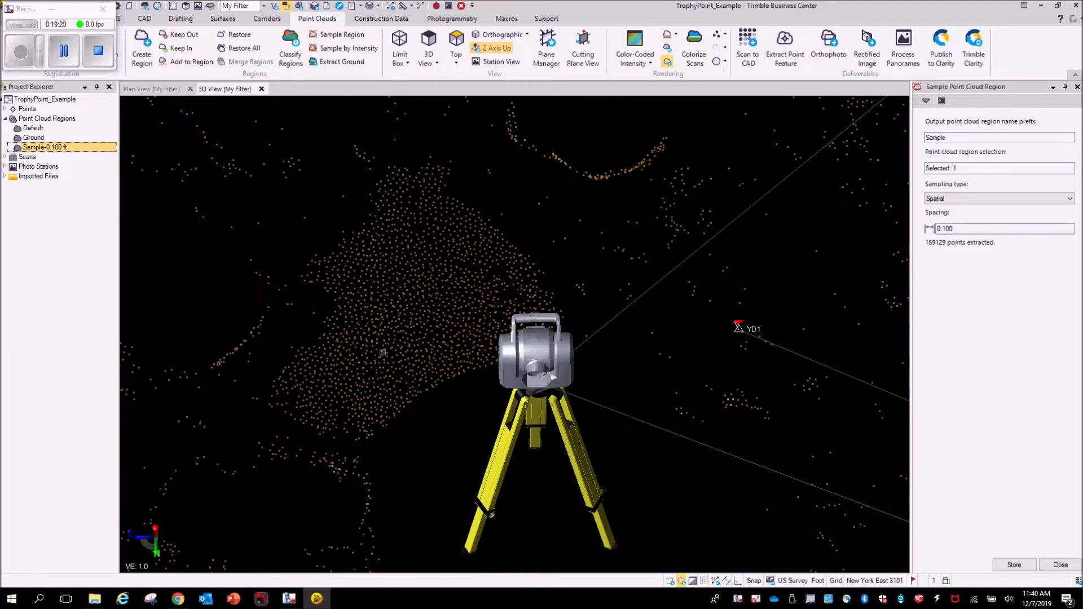
scroll(371, 352, "down", 6)
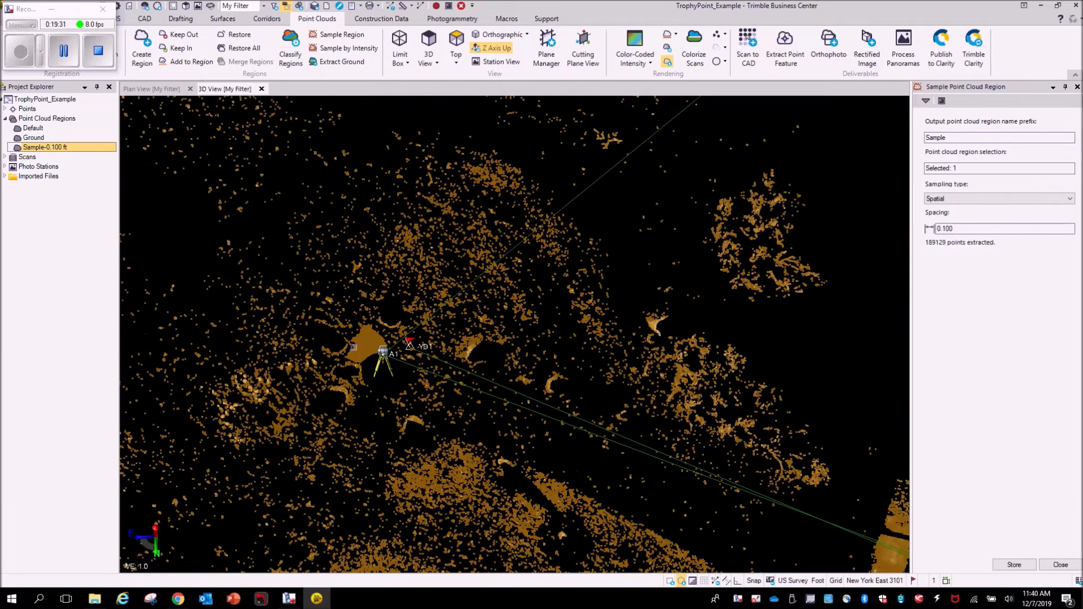
middle_click_drag(383, 285, 480, 271)
scroll(759, 361, "up", 3)
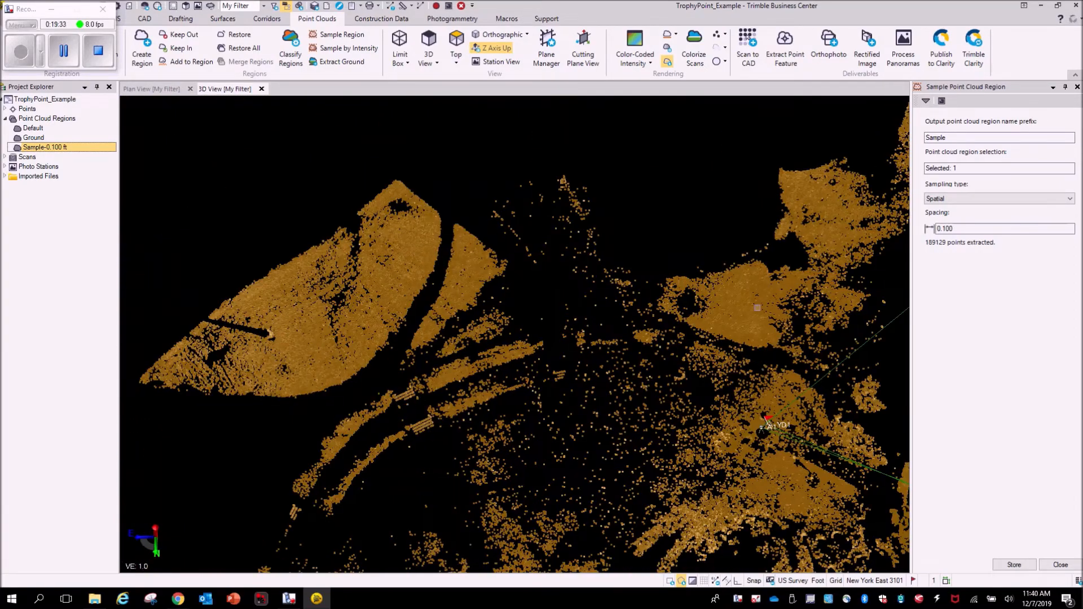
scroll(674, 376, "up", 5)
scroll(674, 377, "up", 3)
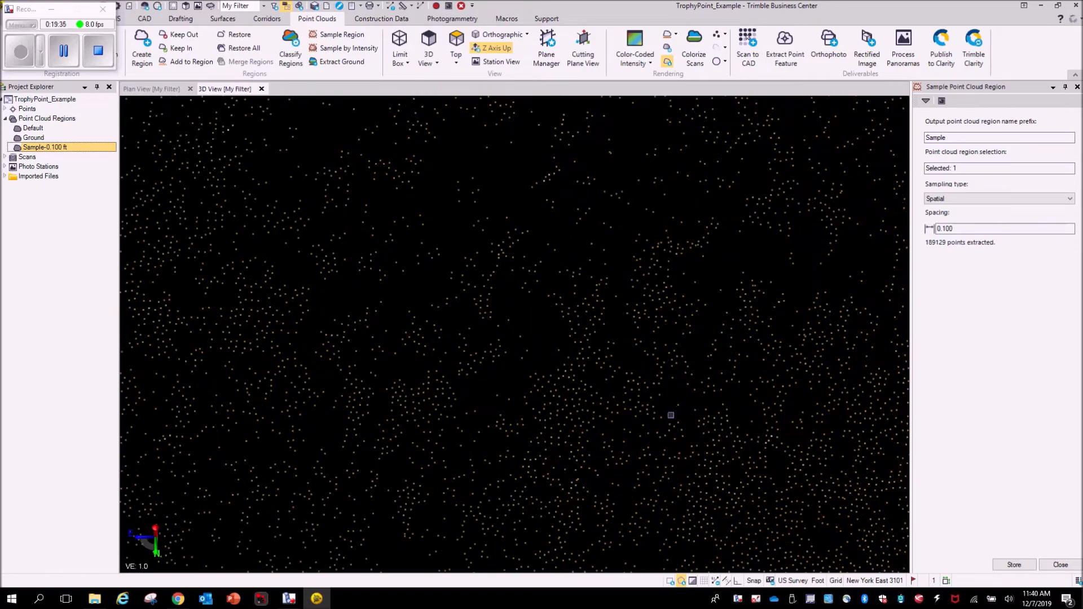
mouse_move(671, 415)
middle_mouse_down("shift")
mouse_move(739, 322)
mouse_move(728, 345)
mouse_move(599, 365)
mouse_move(497, 287)
mouse_move(498, 313)
middle_mouse_up("shift")
scroll(598, 365, "down", 8)
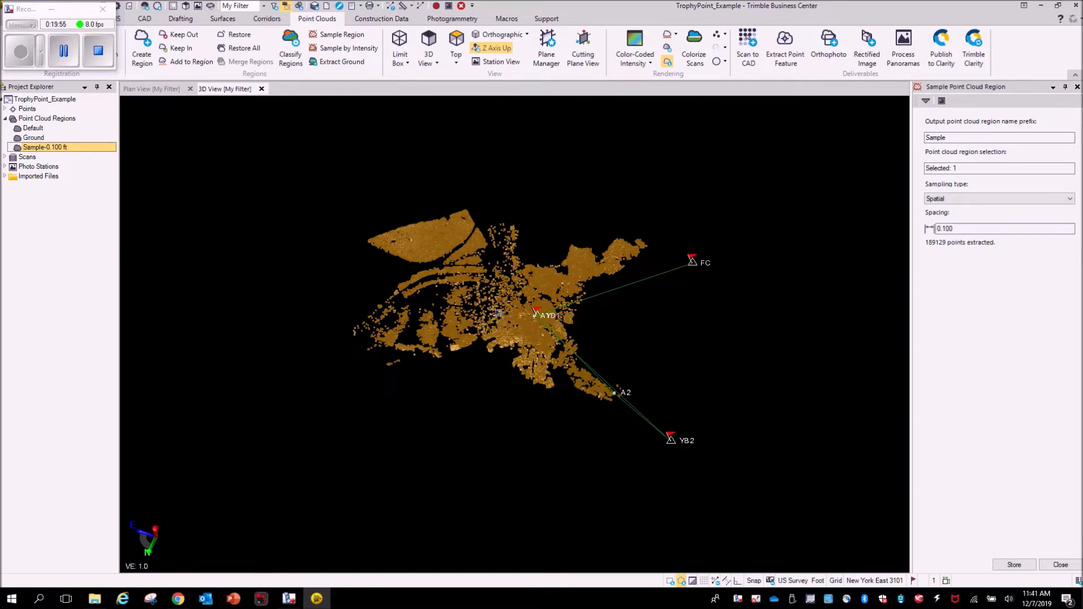
left_click(51, 9)
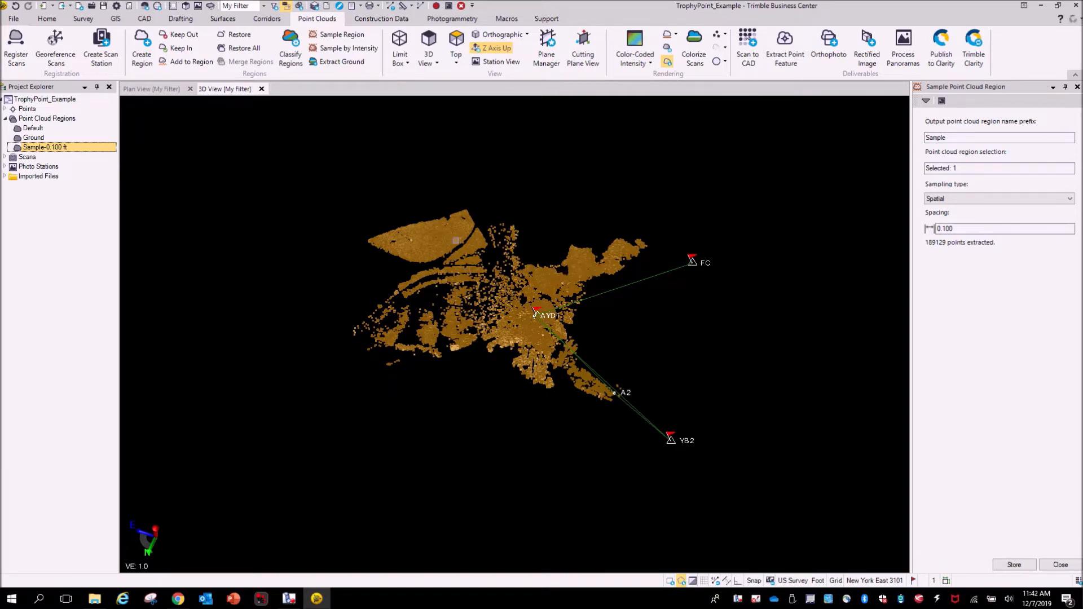
- Export the selected Sample-0.100 ft region with the LAS exporter as TrophyPoint_Example.las, using US survey foot units and Grid scaling
left_click(54, 22)
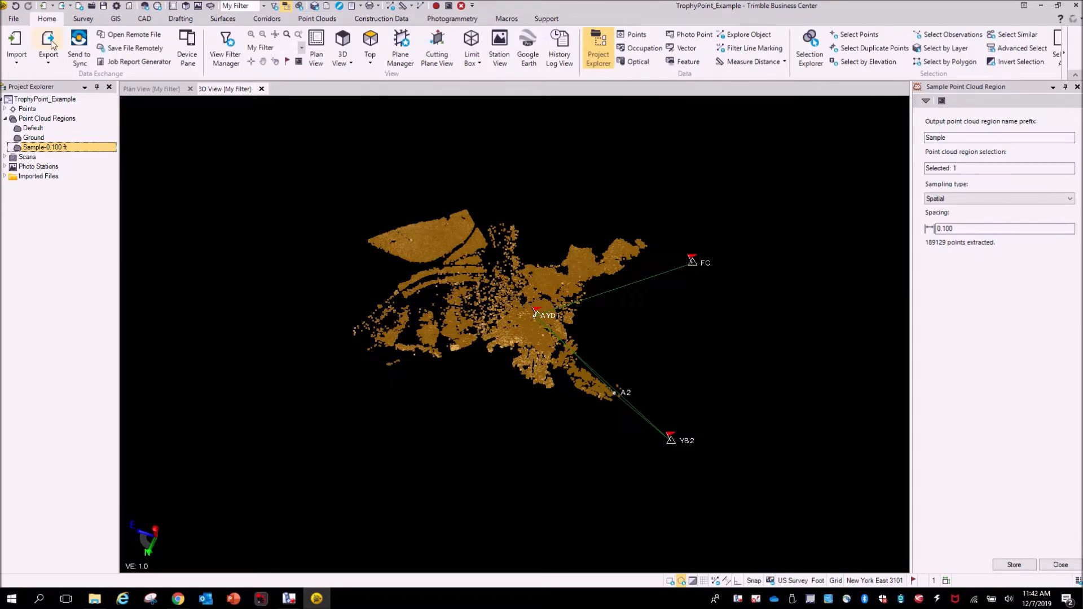
left_click(50, 42)
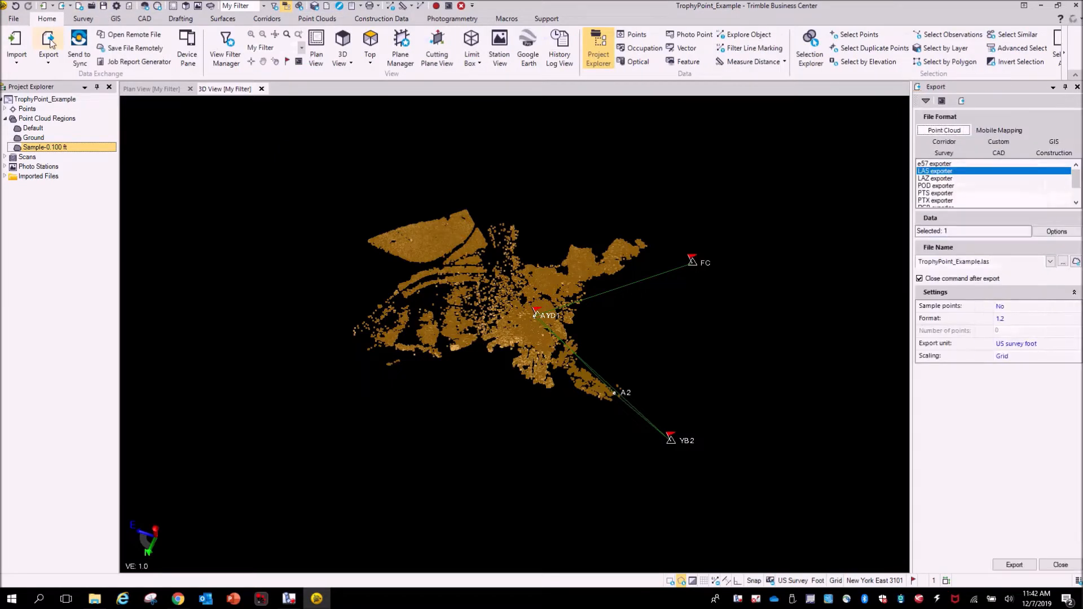
left_click(944, 142)
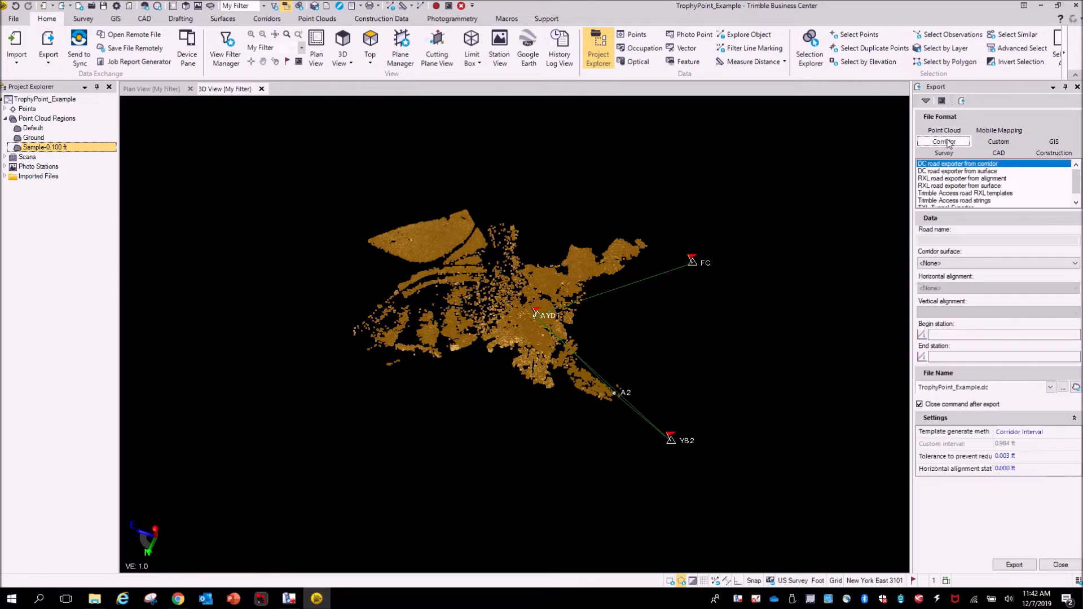
left_click(944, 130)
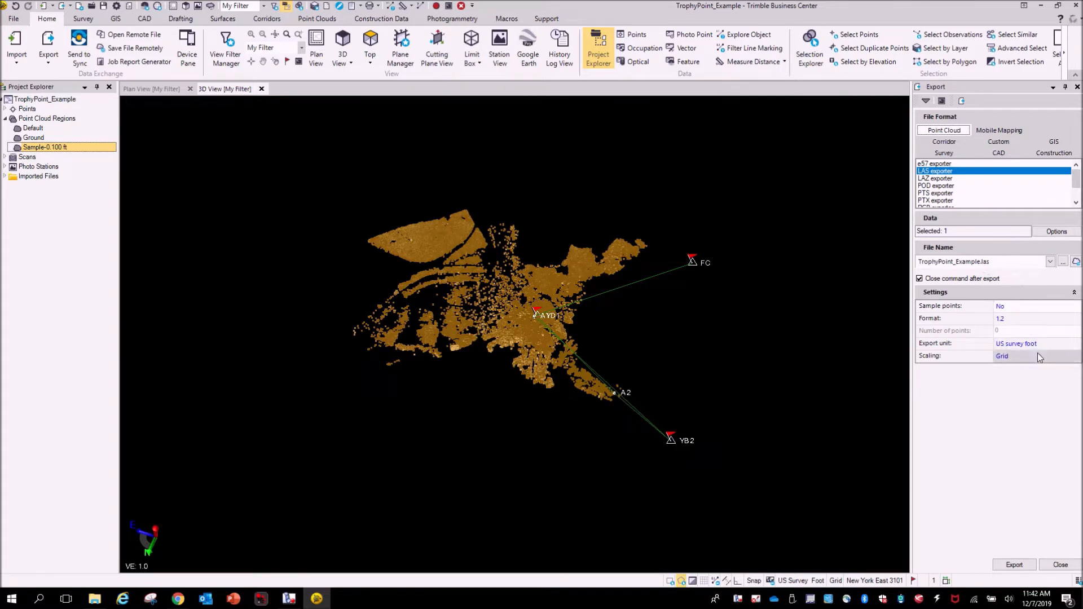
left_click(1006, 362)
left_click(1020, 360)
left_click(1011, 373)
left_click(1018, 565)
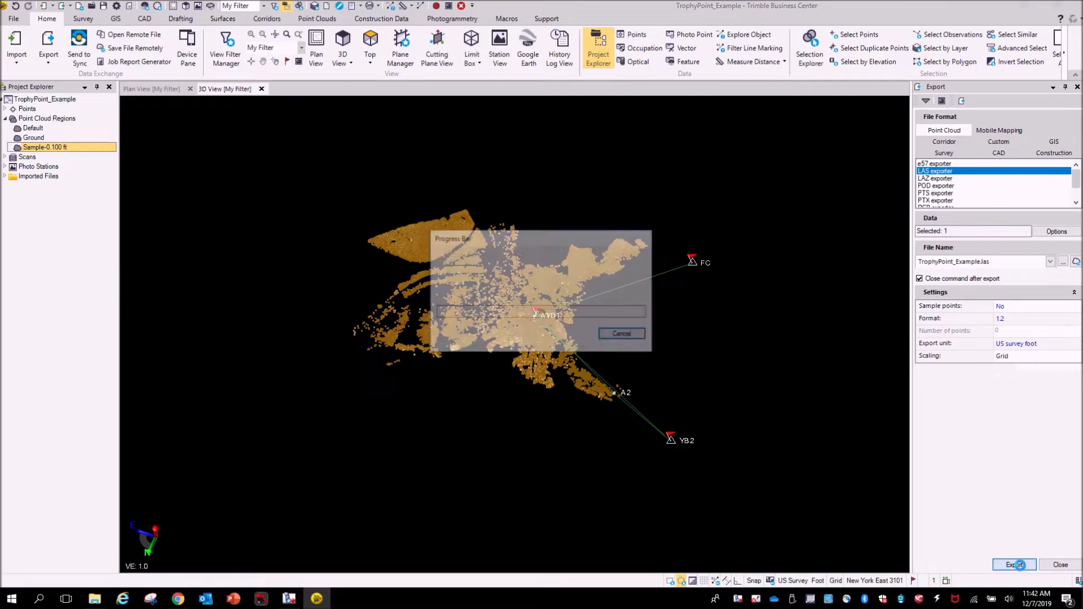
key("Return")
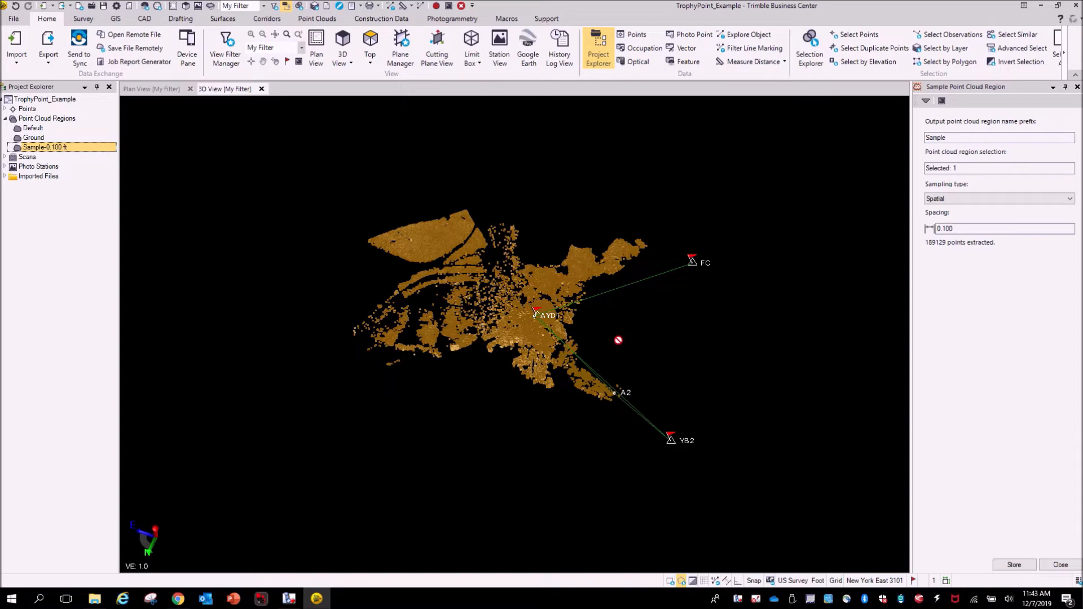
- Close the remaining point cloud command panes and clear the current selection in the 3D view
left_click(1064, 565)
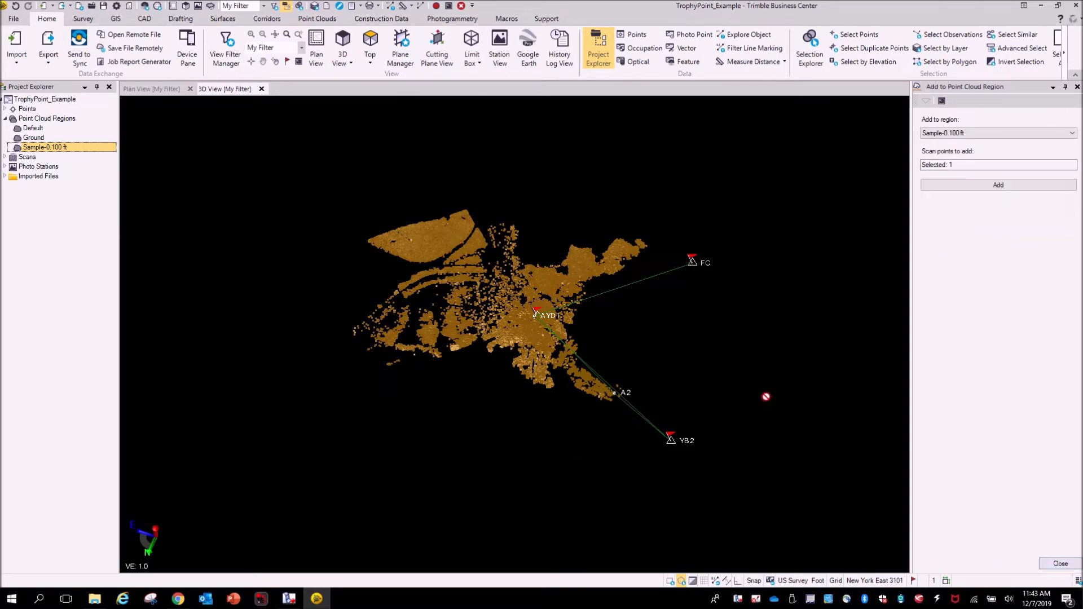
left_click(1060, 563)
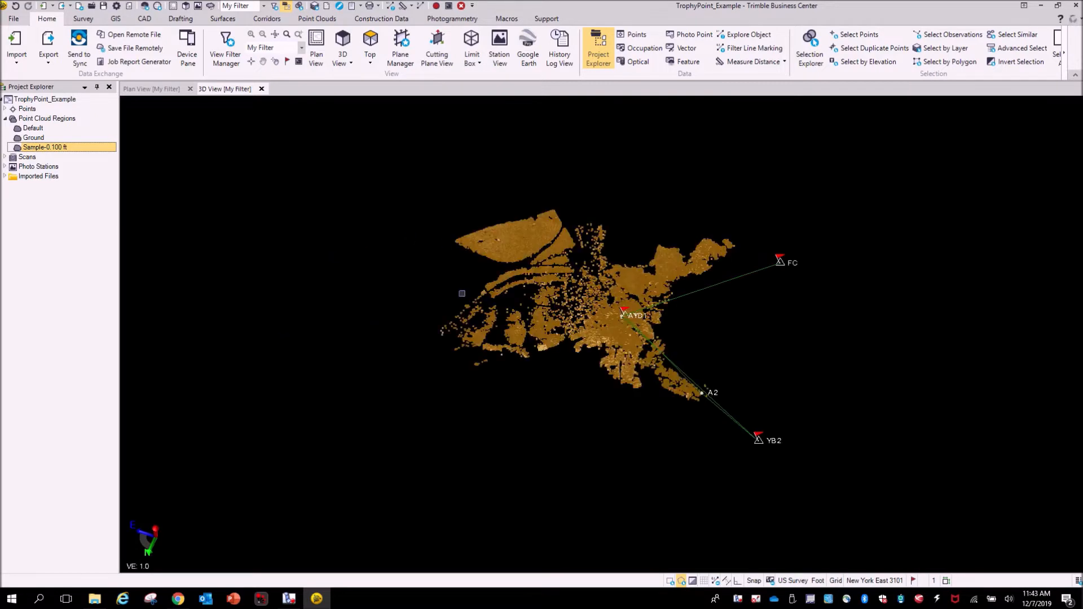
left_click(351, 250)
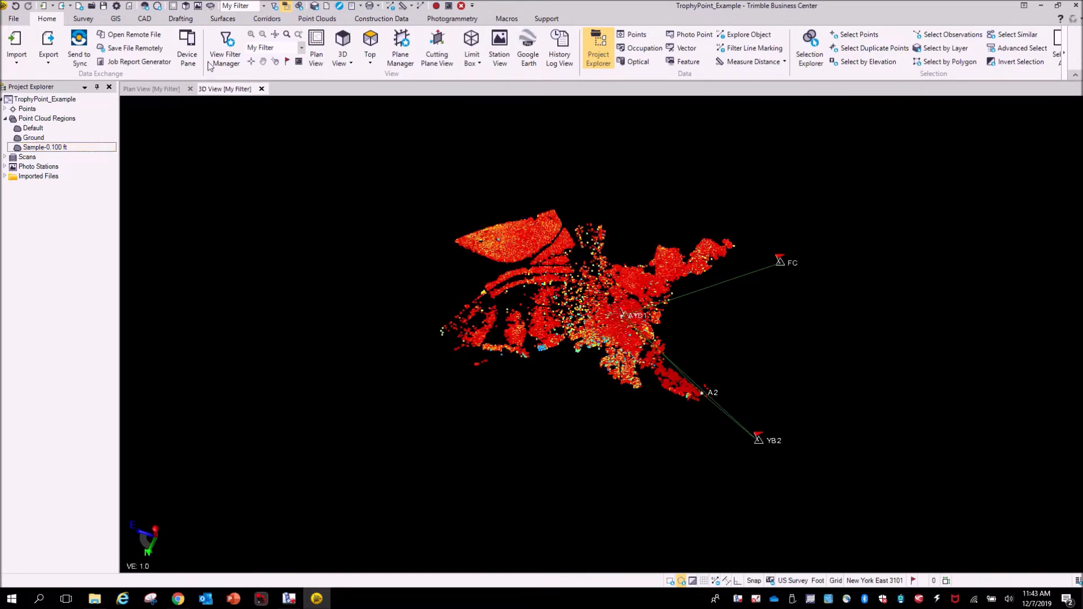
- Create a surface named Topo from the Sample-0.100 ft point cloud region
left_click(225, 21)
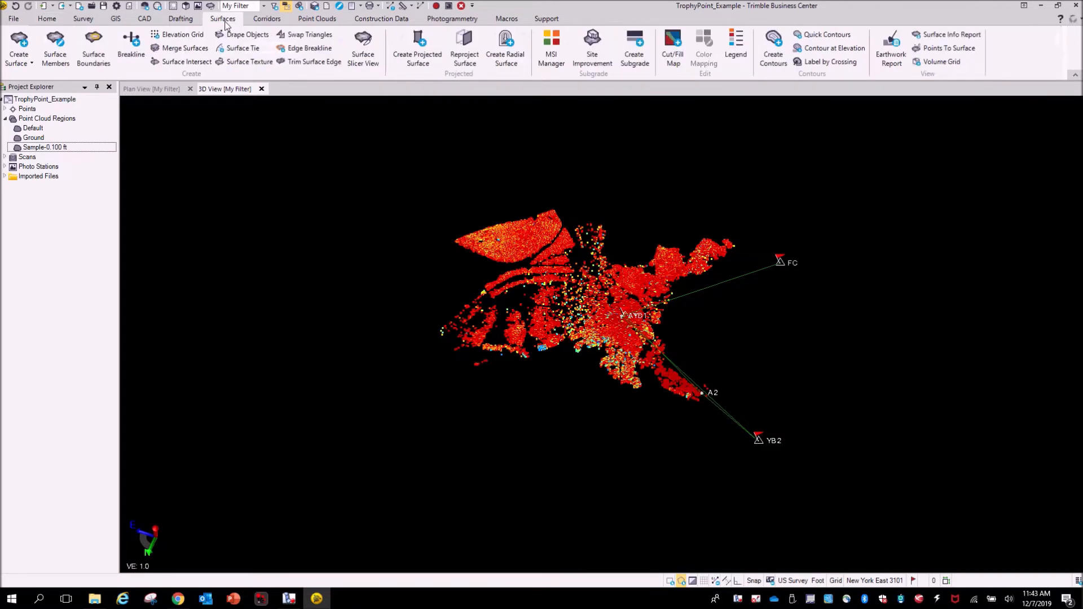
left_click(535, 243)
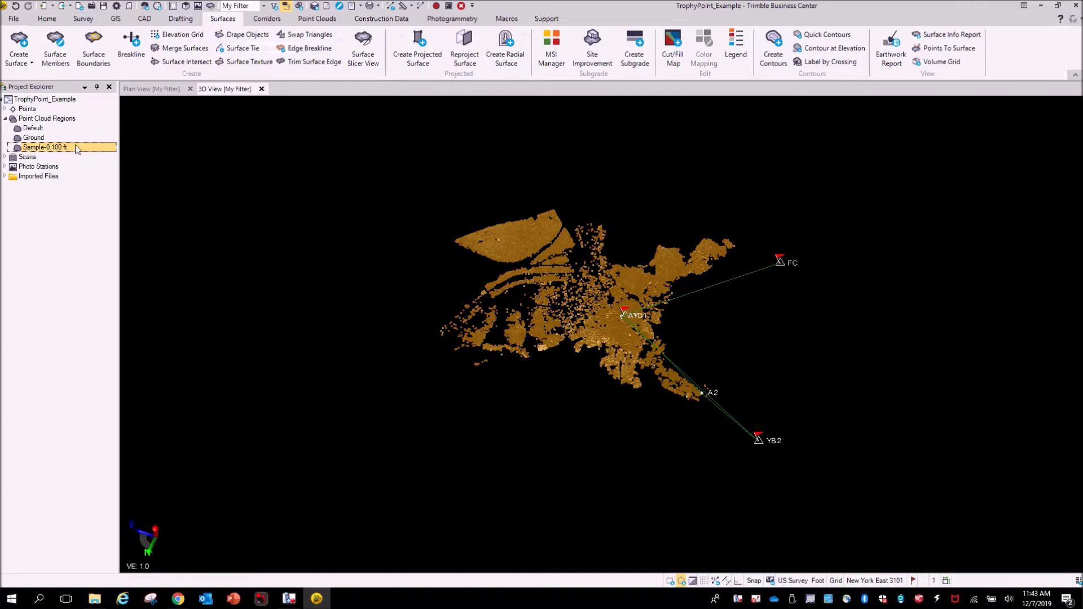
left_click(26, 45)
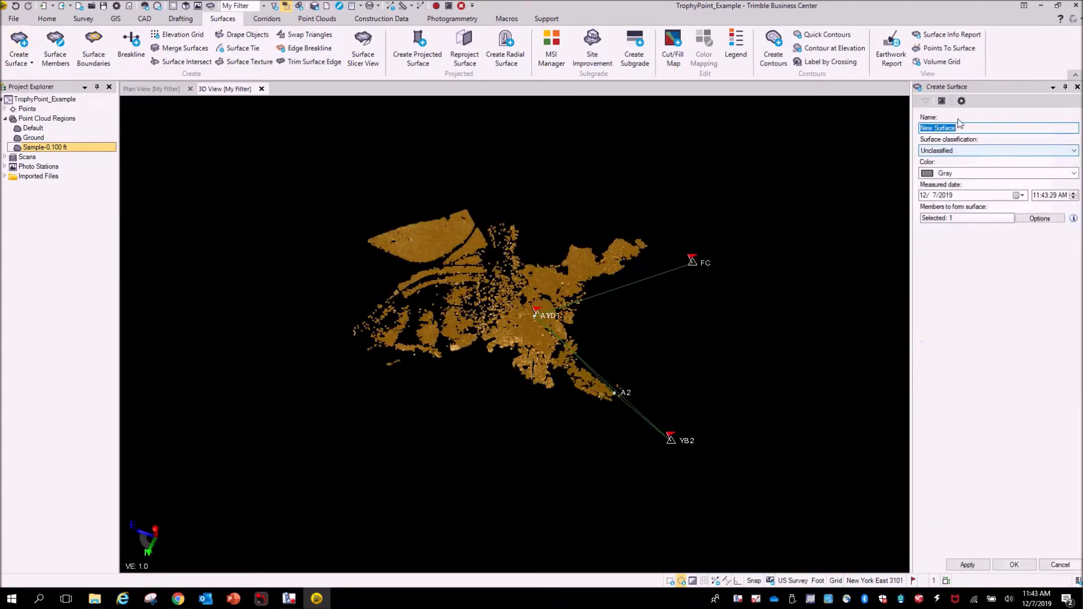
left_click_drag(982, 129, 904, 123)
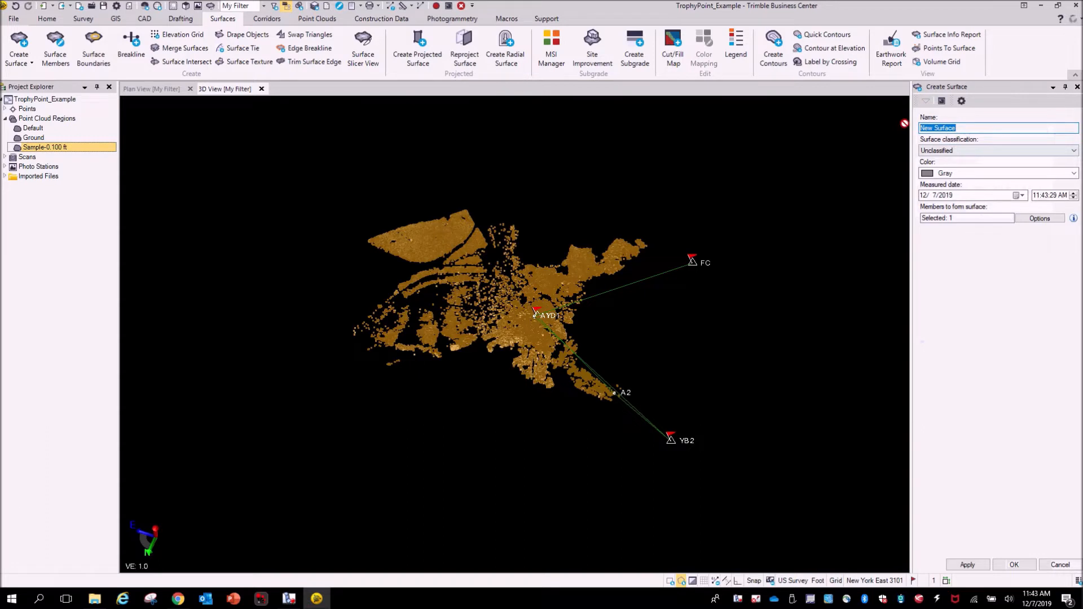
type("Topo")
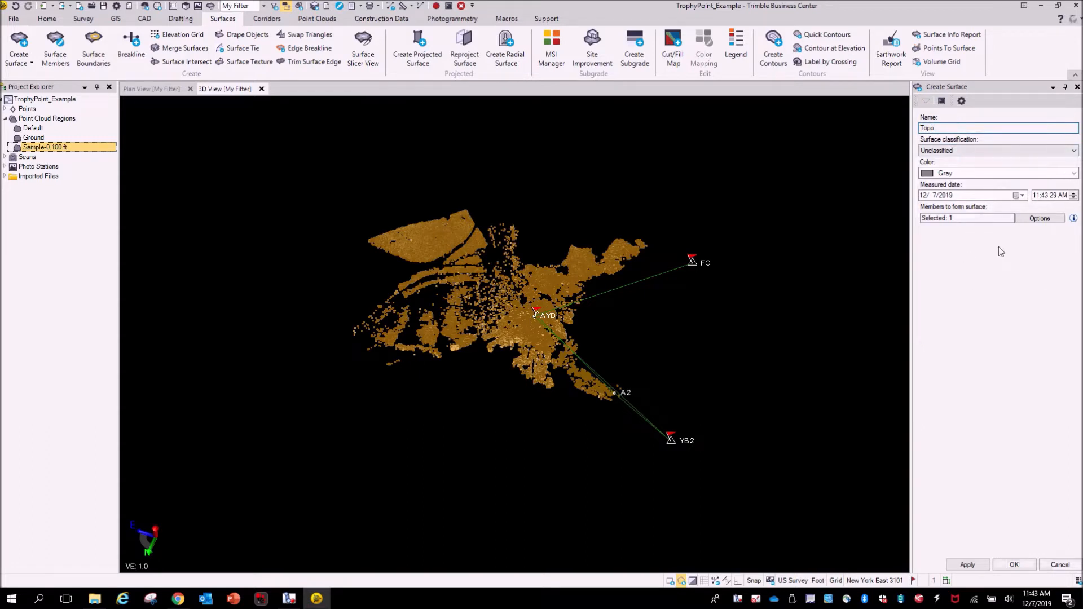
left_click(1014, 564)
left_click(1013, 565)
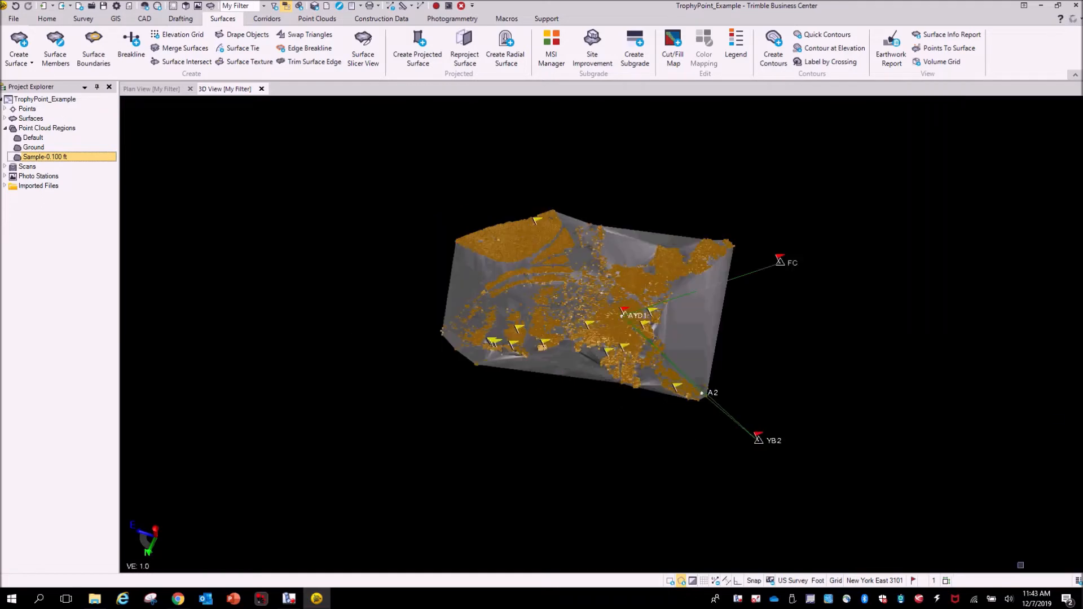
- Examine the Topo surface together with the overlaid sample points in 3D, from close range out to the whole site
scroll(622, 336, "up", 3)
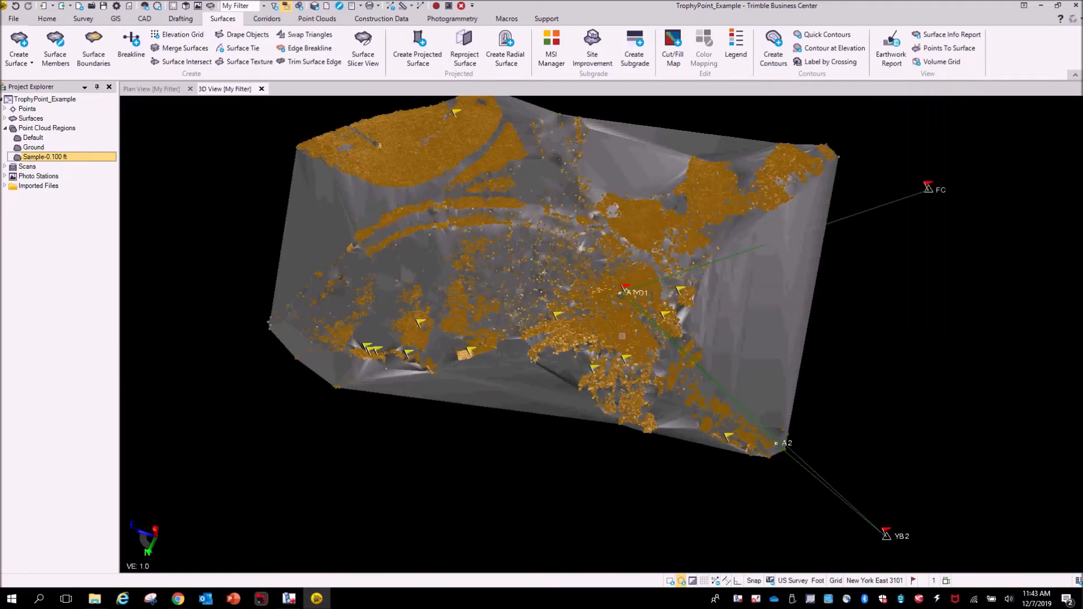
scroll(622, 336, "up", 3)
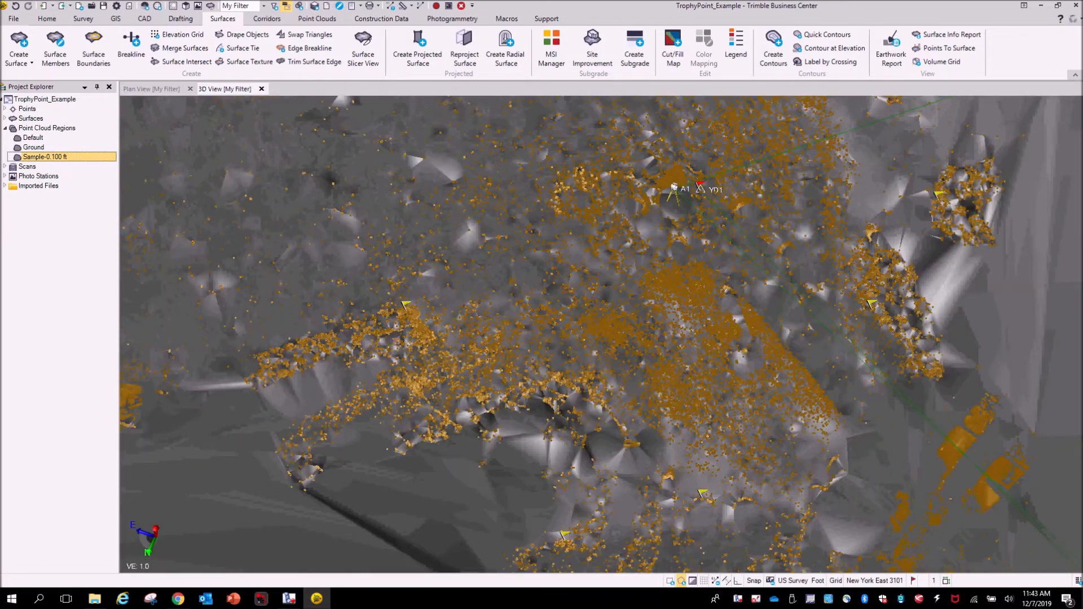
mouse_move(605, 339)
right_mouse_down()
mouse_move(646, 340)
mouse_move(773, 293)
mouse_move(718, 283)
mouse_move(732, 270)
mouse_move(657, 336)
right_mouse_up()
middle_click_drag(430, 339, 916, 536)
scroll(505, 348, "down", 2)
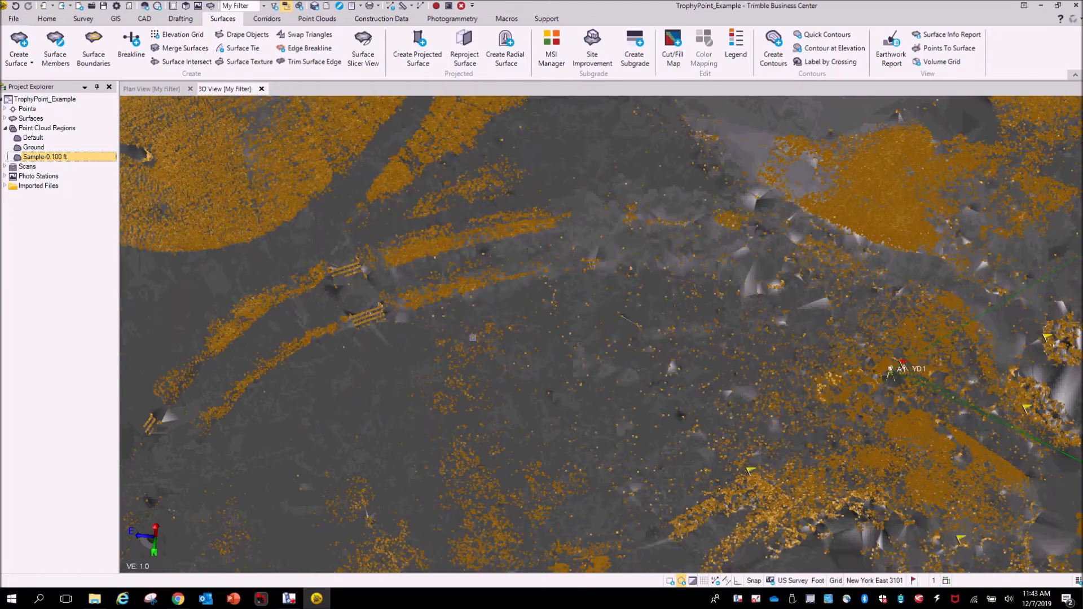
middle_click_drag(473, 337, 856, 482)
scroll(603, 317, "up", 5)
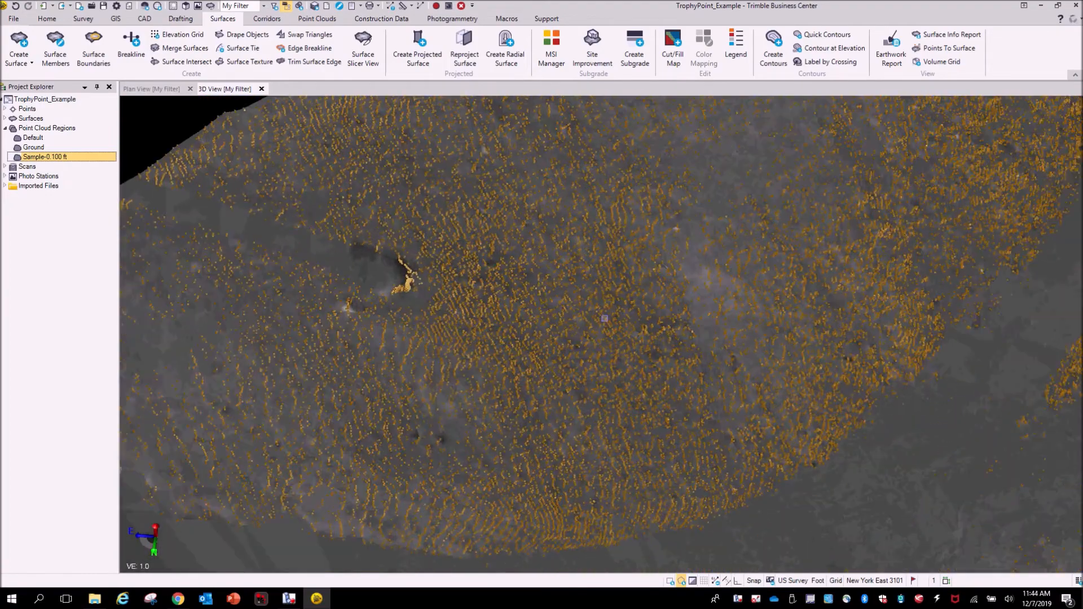
scroll(602, 323, "down", 6)
middle_click_drag(850, 435, 642, 323)
scroll(659, 333, "down", 1)
scroll(660, 333, "down", 1)
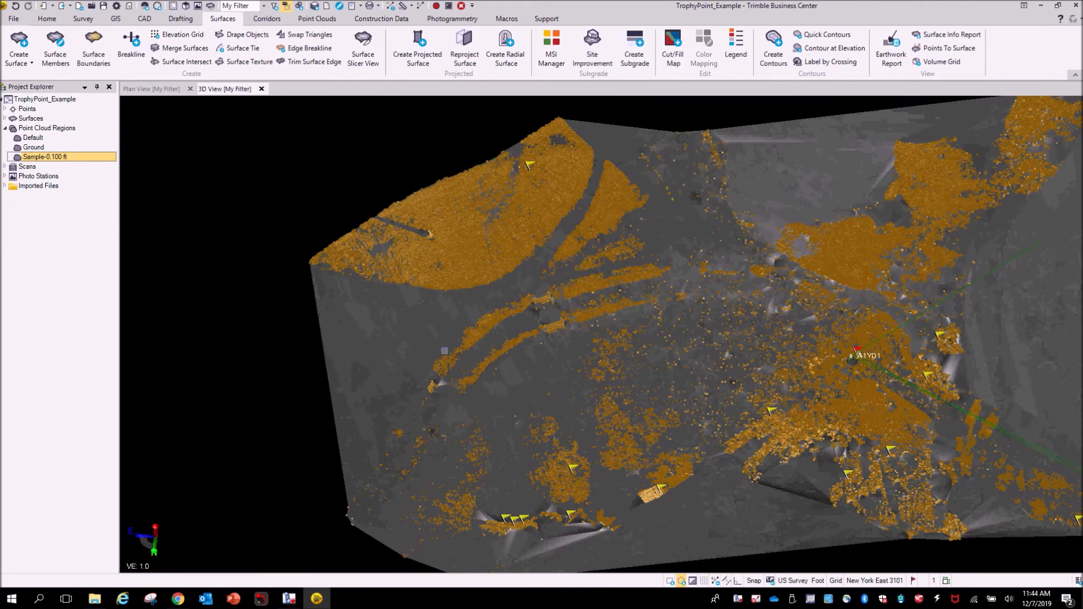
- Hide the Sample-0.100 ft region and inspect the bare Topo surface in 3D around the scanner station and across the site
right_click(39, 156)
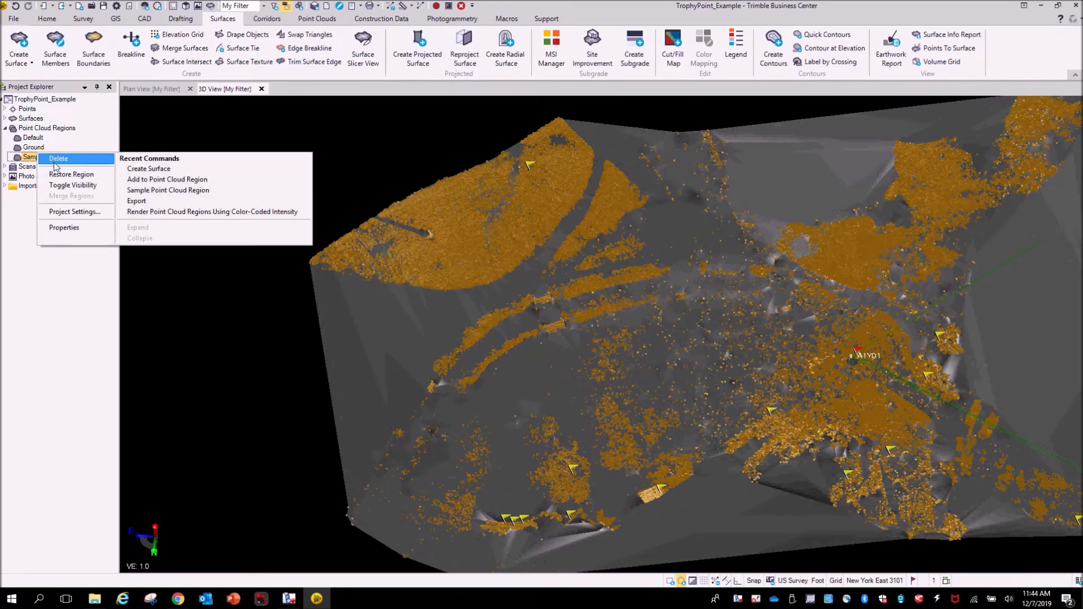
left_click(67, 186)
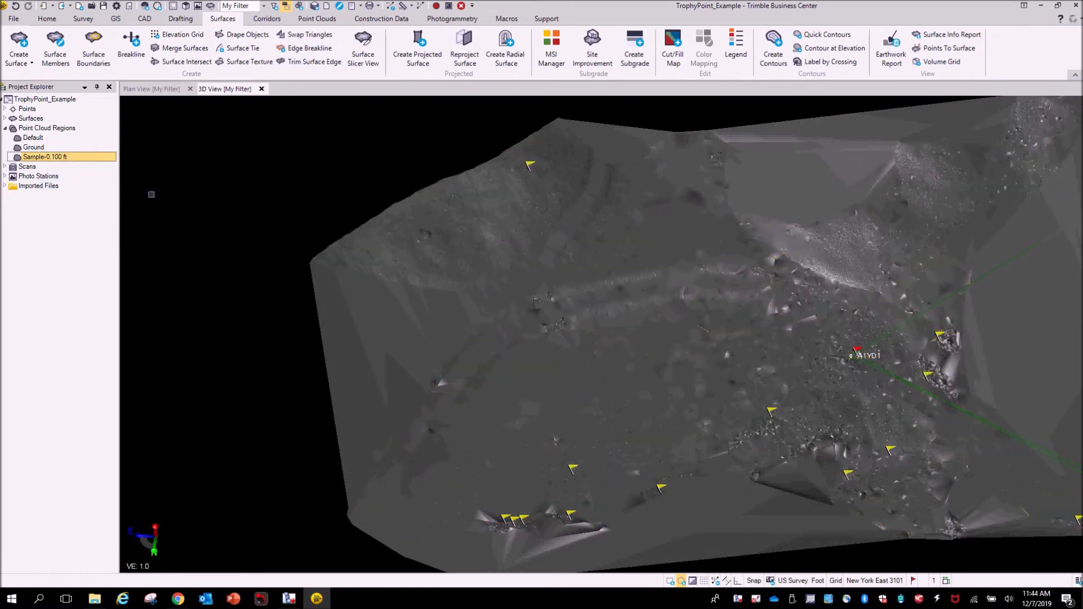
left_click_drag(691, 404, 765, 410)
middle_click_drag(764, 410, 827, 368)
scroll(463, 338, "up", 5)
left_click_drag(591, 408, 520, 378)
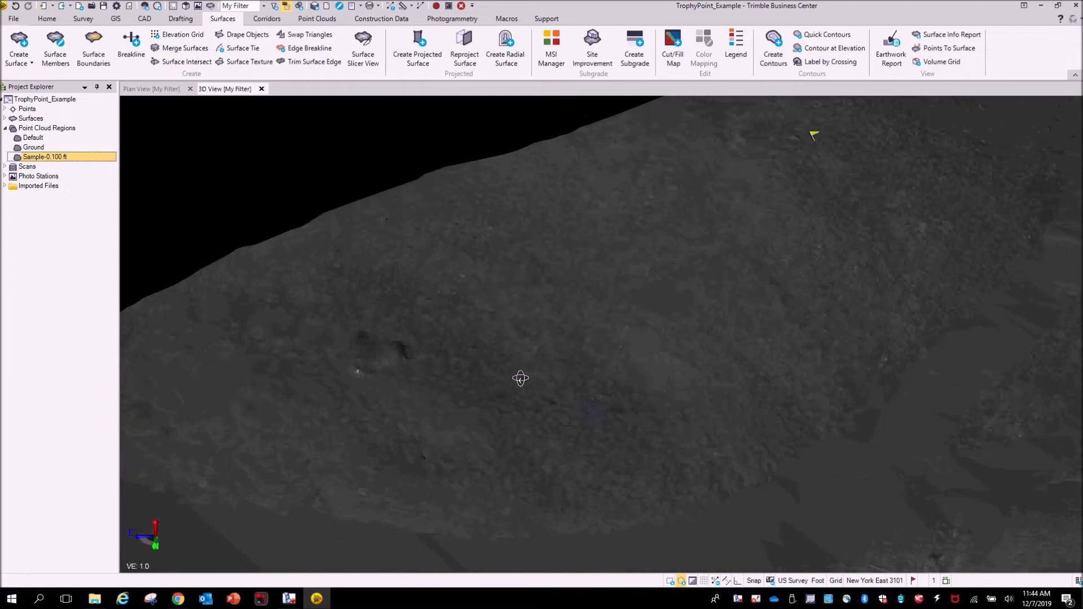
middle_click_drag(636, 371, 693, 387)
left_click_drag(614, 382, 679, 428)
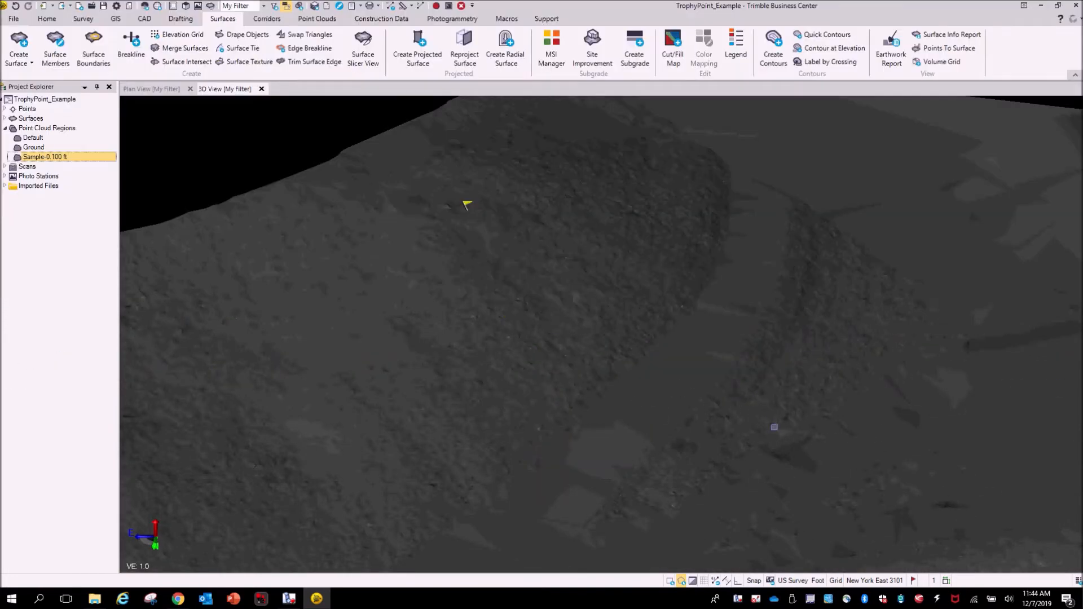
scroll(815, 403, "up", 3)
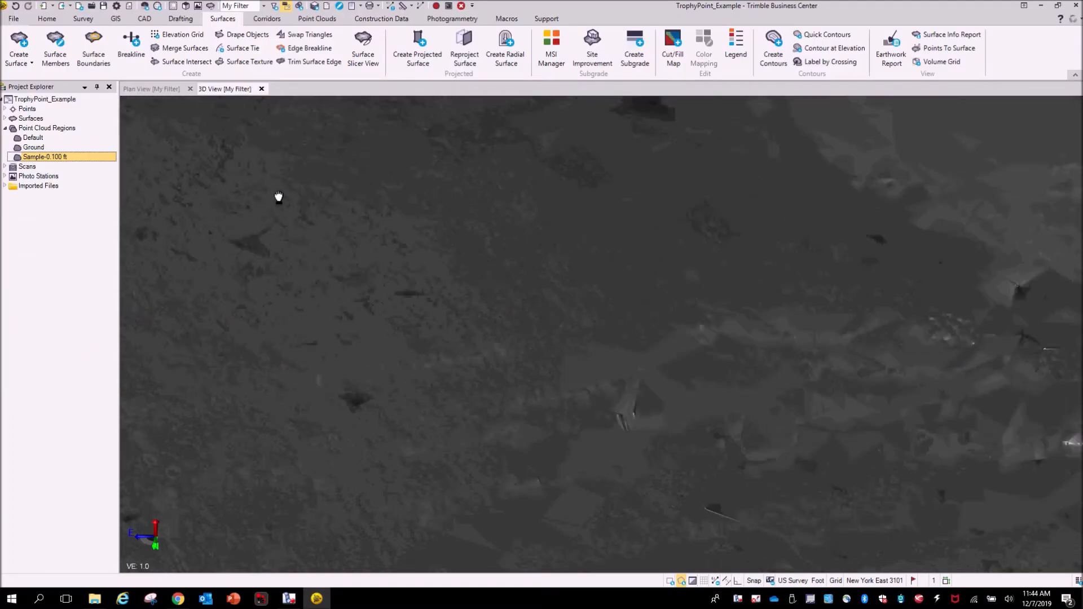
scroll(879, 394, "down", 3)
middle_click_drag(903, 401, 515, 293)
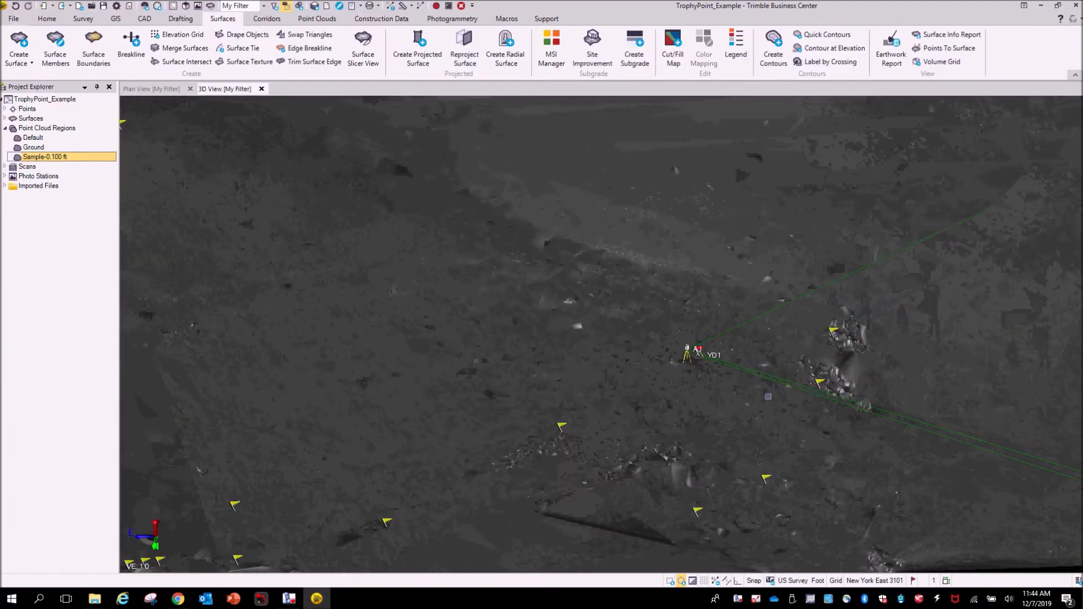
scroll(682, 364, "up", 5)
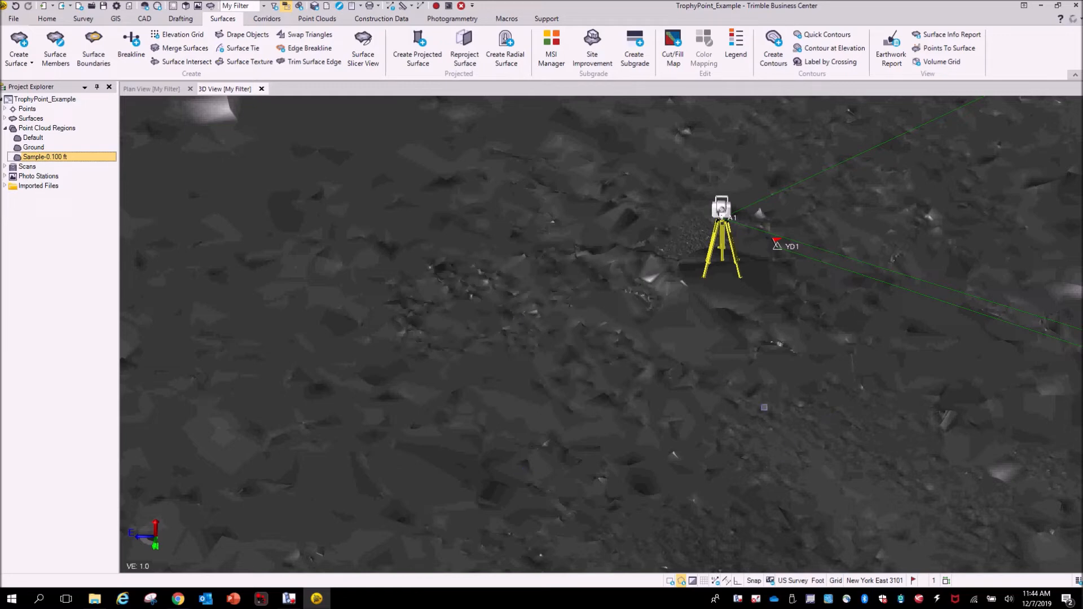
scroll(496, 284, "up", 2)
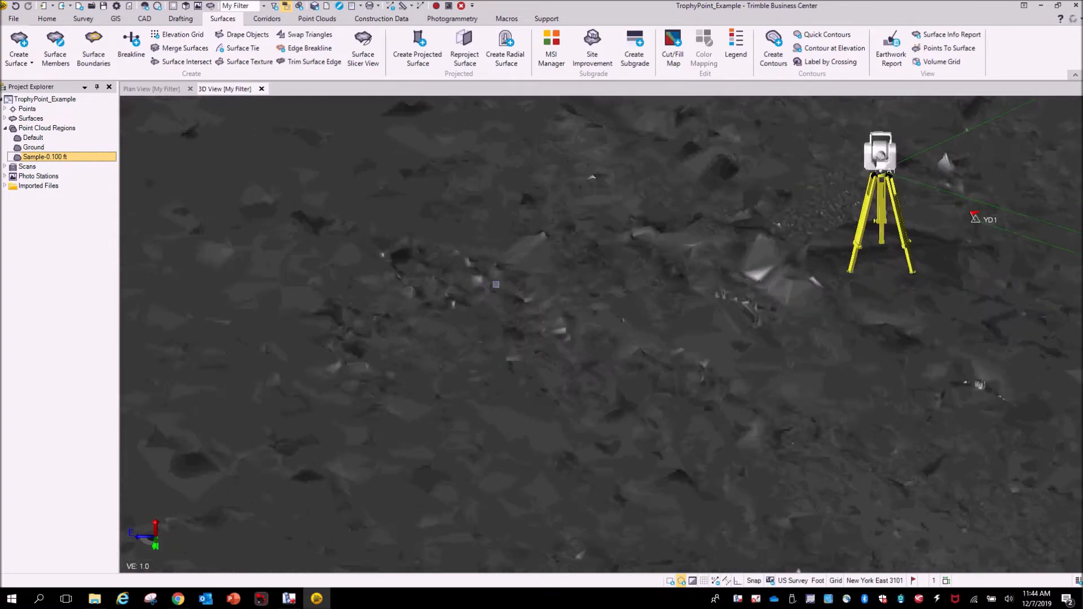
scroll(496, 284, "up", 2)
middle_click_drag(496, 284, 733, 349)
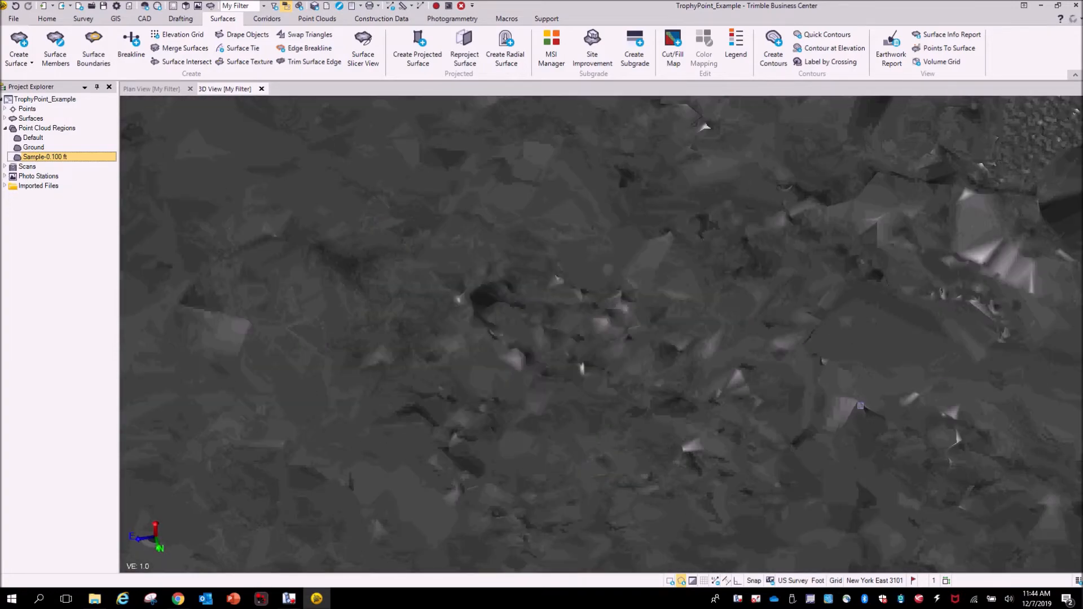
scroll(860, 406, "down", 4)
middle_click_drag(861, 365, 567, 311)
scroll(921, 397, "down", 4)
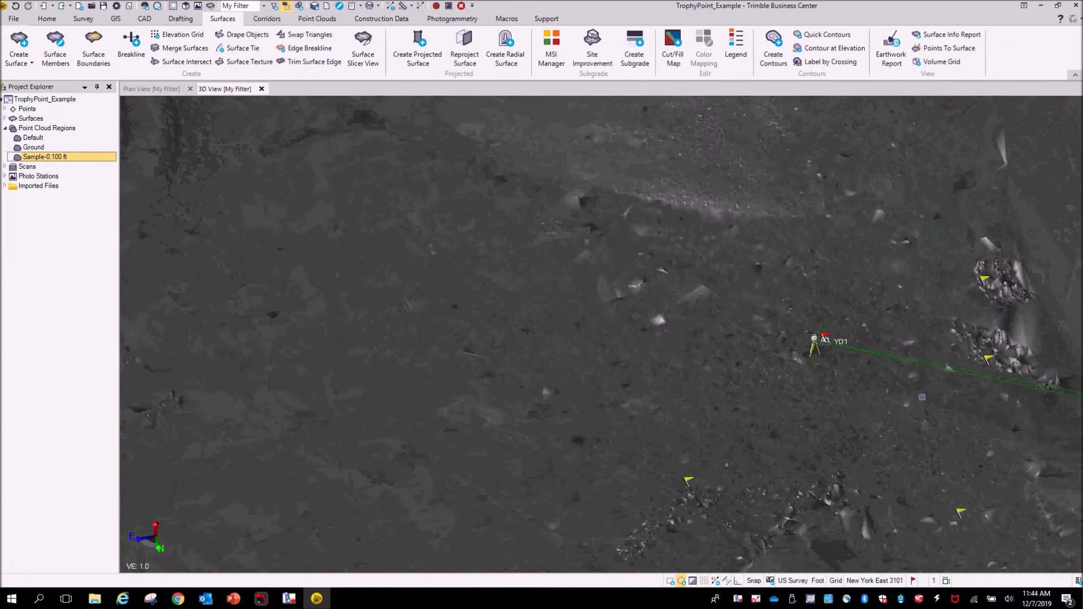
middle_click_drag(1035, 434, 608, 325)
scroll(584, 258, "up", 6)
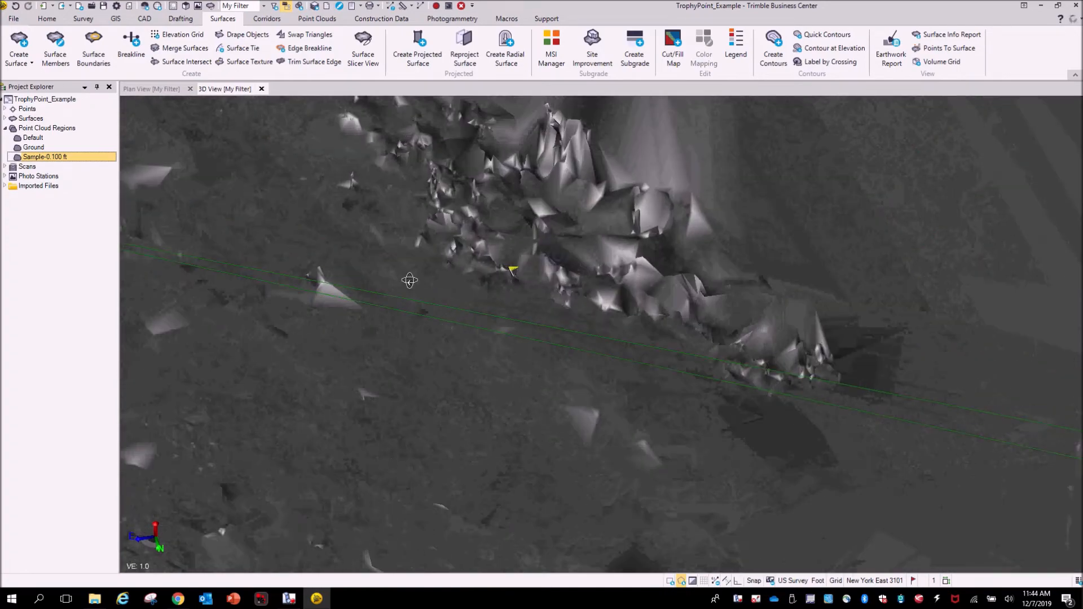
middle_click_drag(410, 280, 410, 199)
left_click_drag(439, 197, 577, 428)
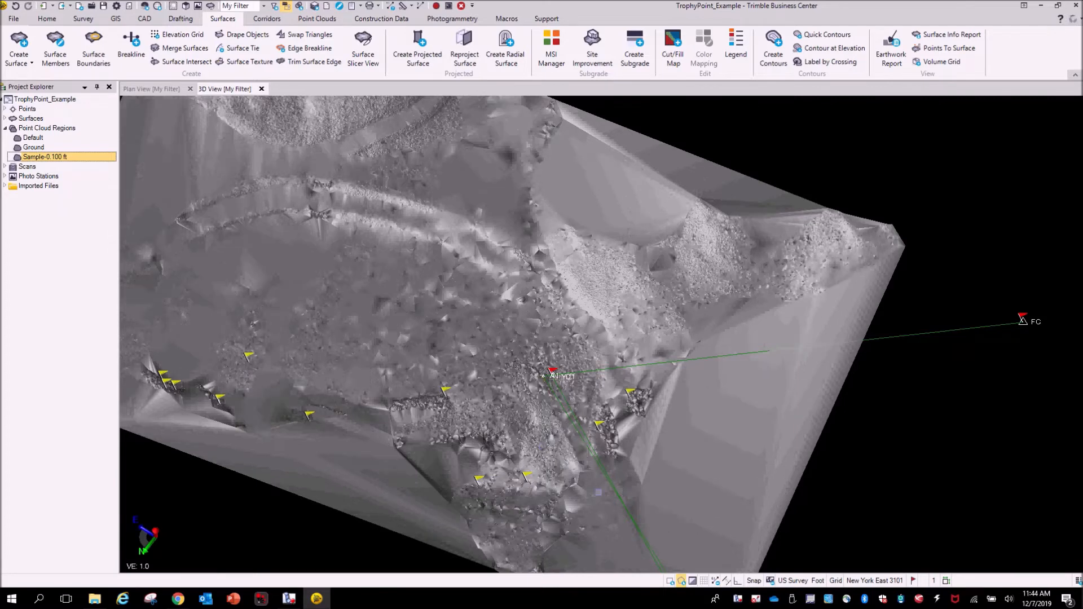
mouse_move(598, 492)
left_mouse_down()
mouse_move(561, 449)
mouse_move(681, 380)
mouse_move(667, 416)
mouse_move(731, 379)
mouse_move(685, 418)
left_mouse_up()
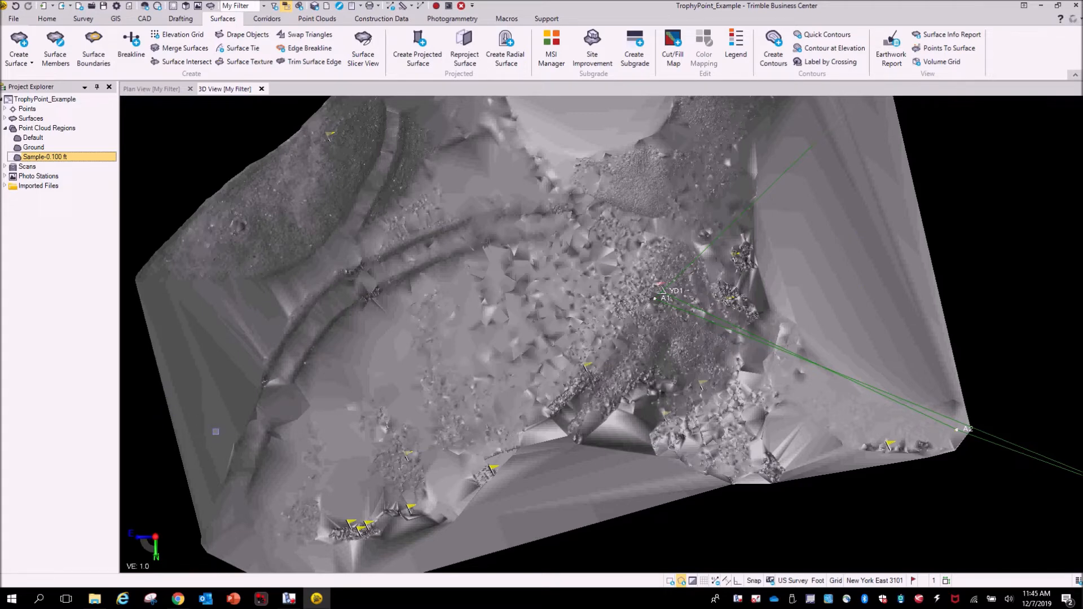
- Expand the Surfaces folder in the project tree and select the Topo surface
left_click(5, 118)
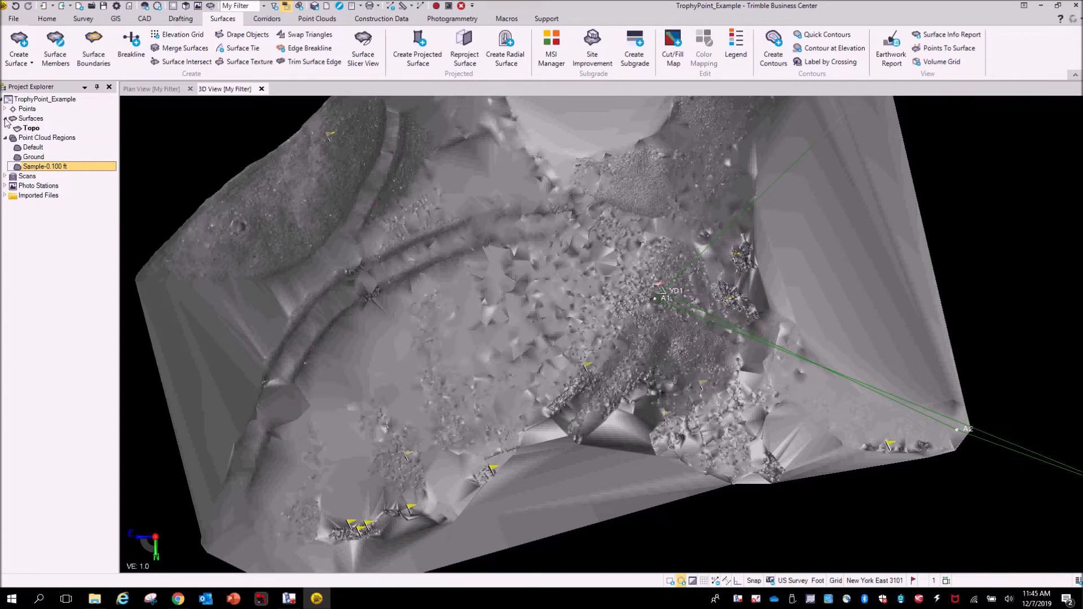
left_click(32, 128)
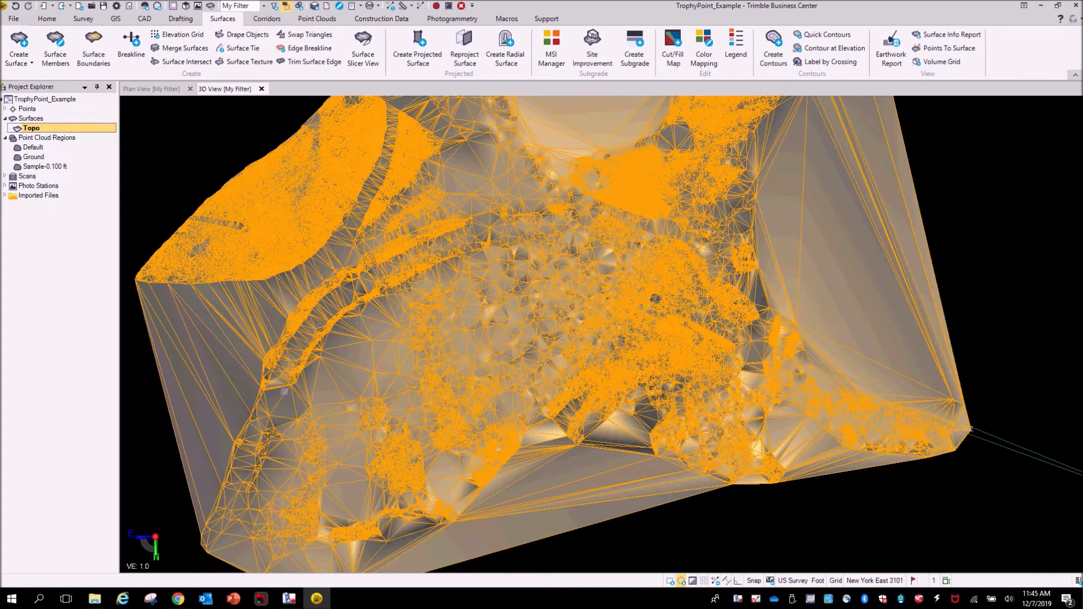
- Set the Topo surface's maximum edge length to 20 ft in its properties
mouse_move(501, 453)
right_mouse_down()
mouse_move(520, 366)
mouse_move(514, 408)
right_mouse_up()
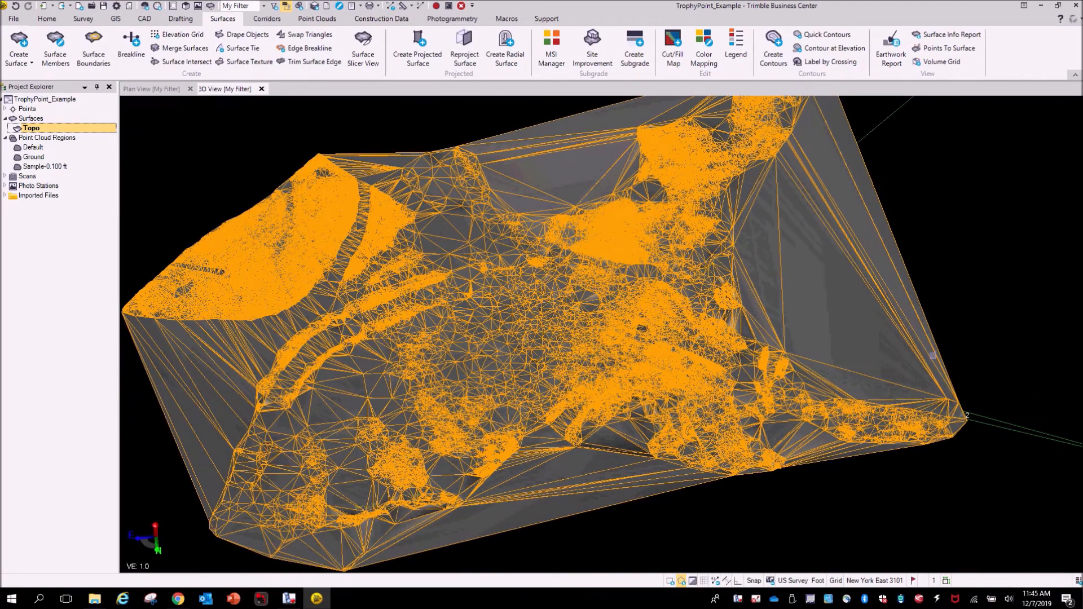
scroll(291, 266, "up", 5)
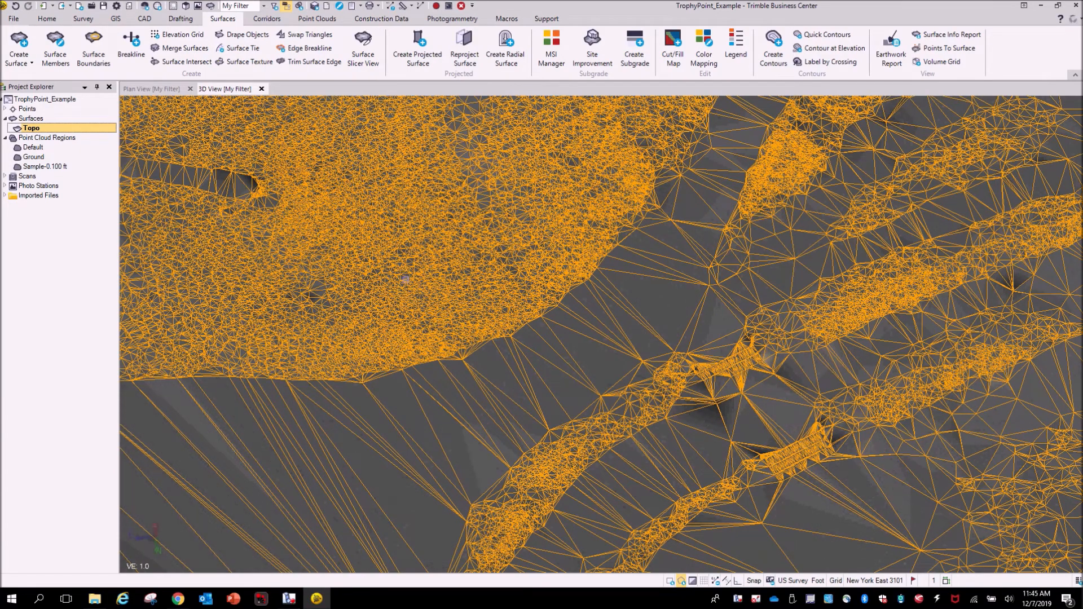
scroll(873, 271, "down", 8)
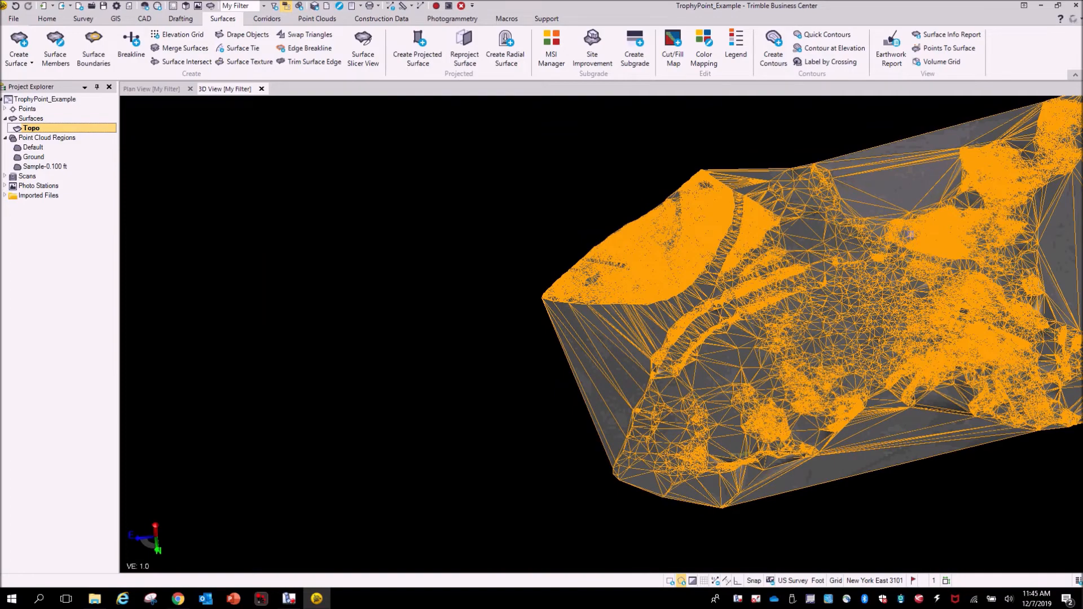
middle_click_drag(908, 234, 538, 225)
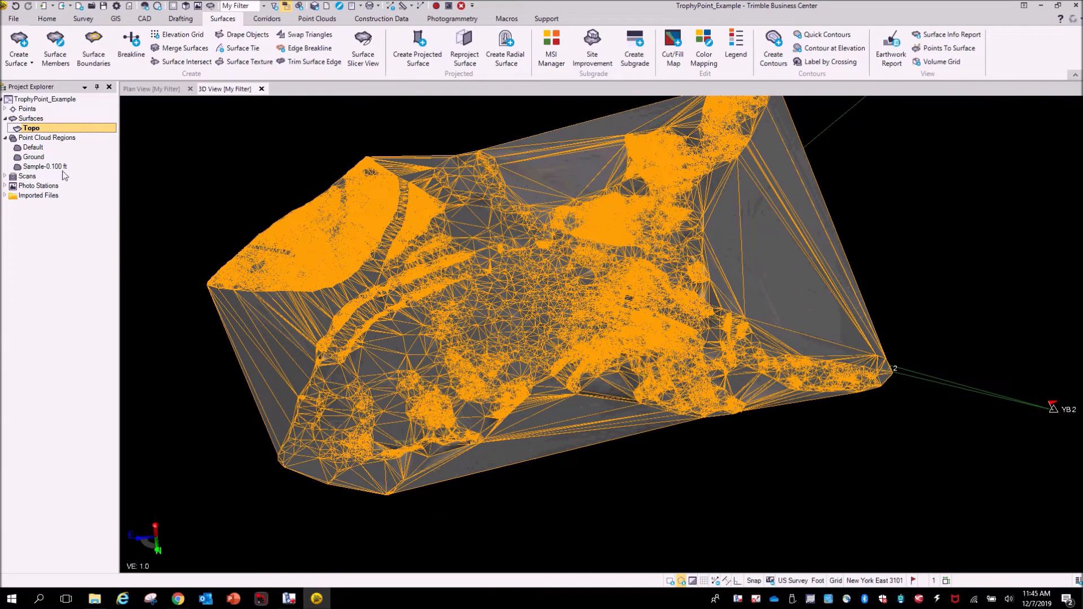
right_click(57, 132)
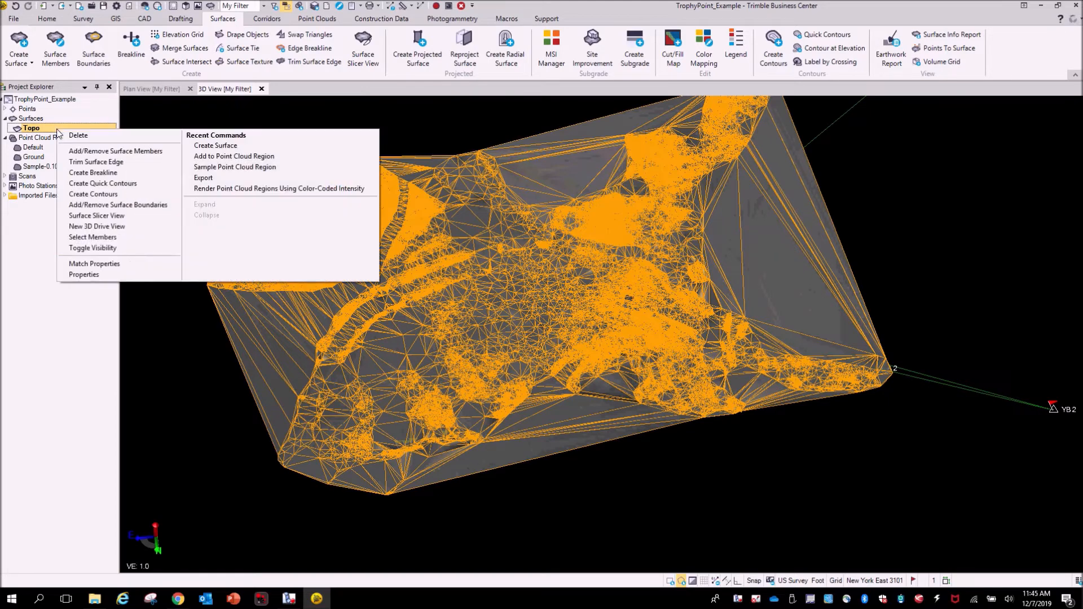
left_click(90, 275)
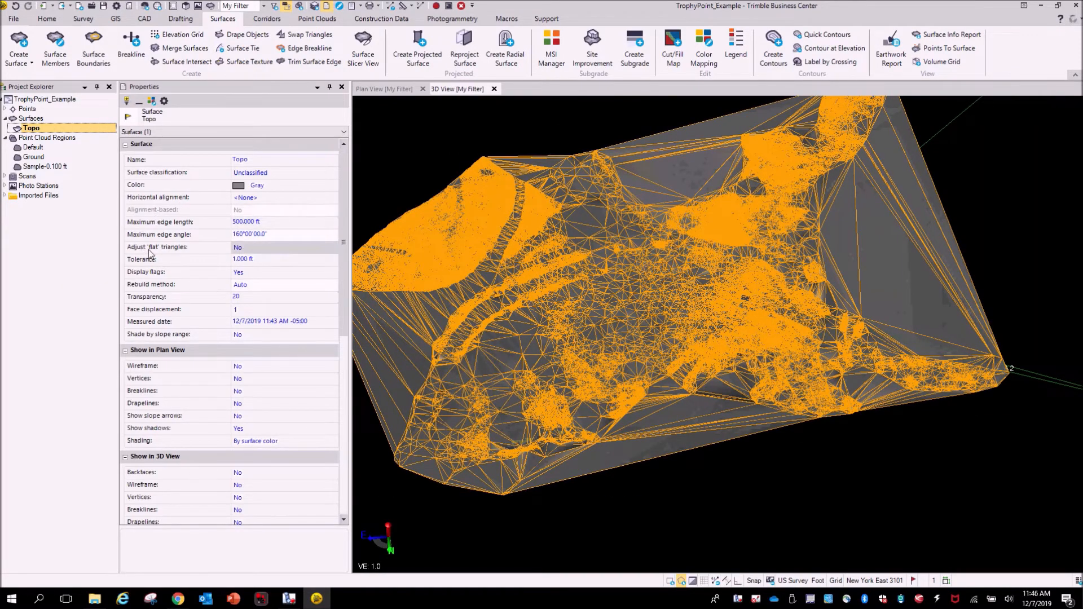
left_click(253, 223)
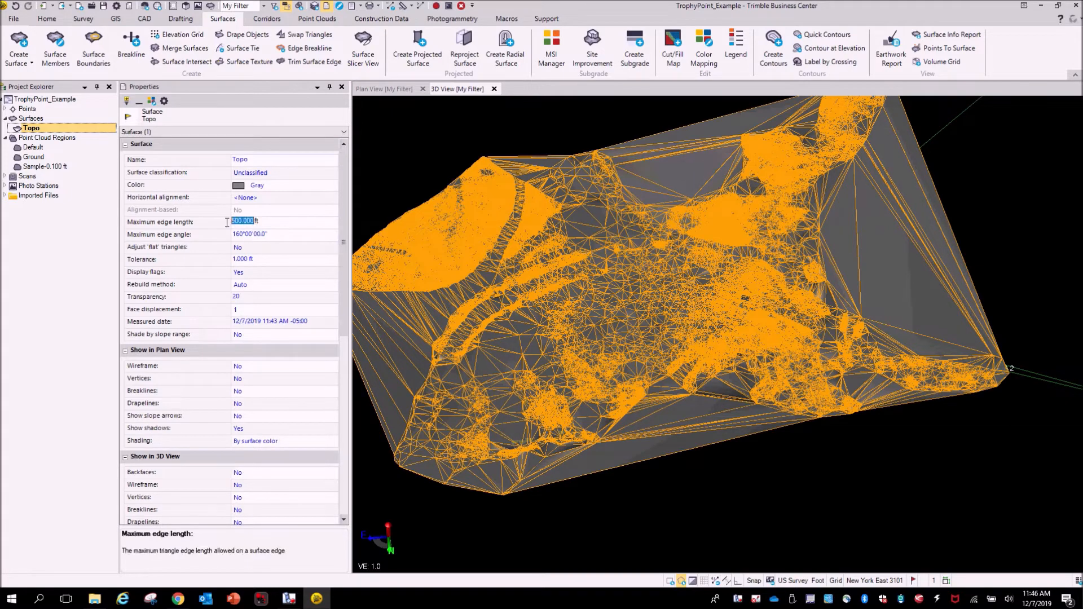
type("2")
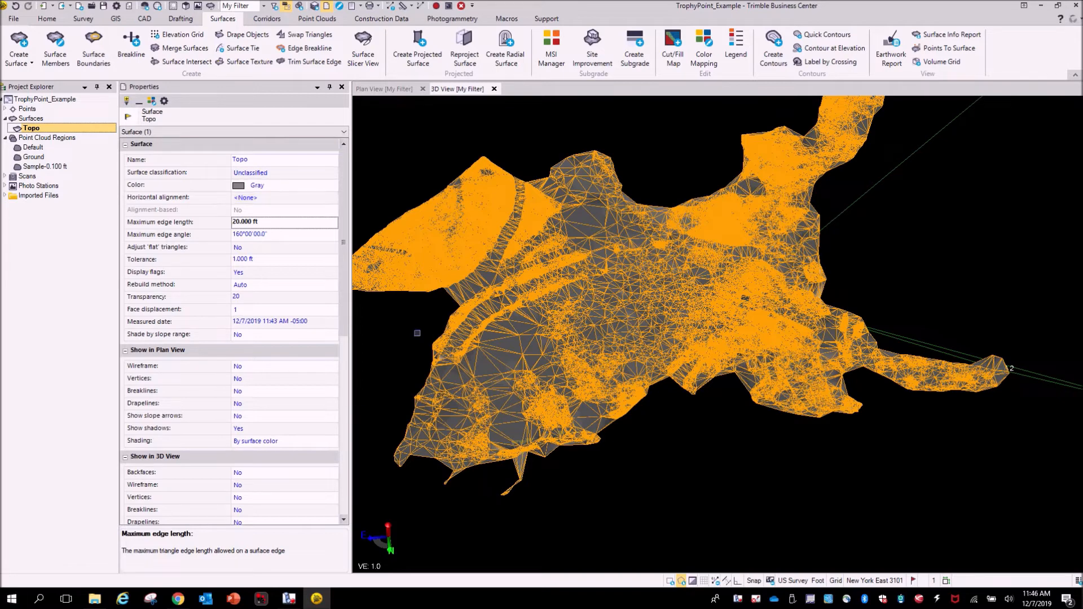
- Examine the trimmed Topo surface in 3D, zooming in around the scanner stations, and close the Properties pane
middle_click_drag(474, 311, 544, 264)
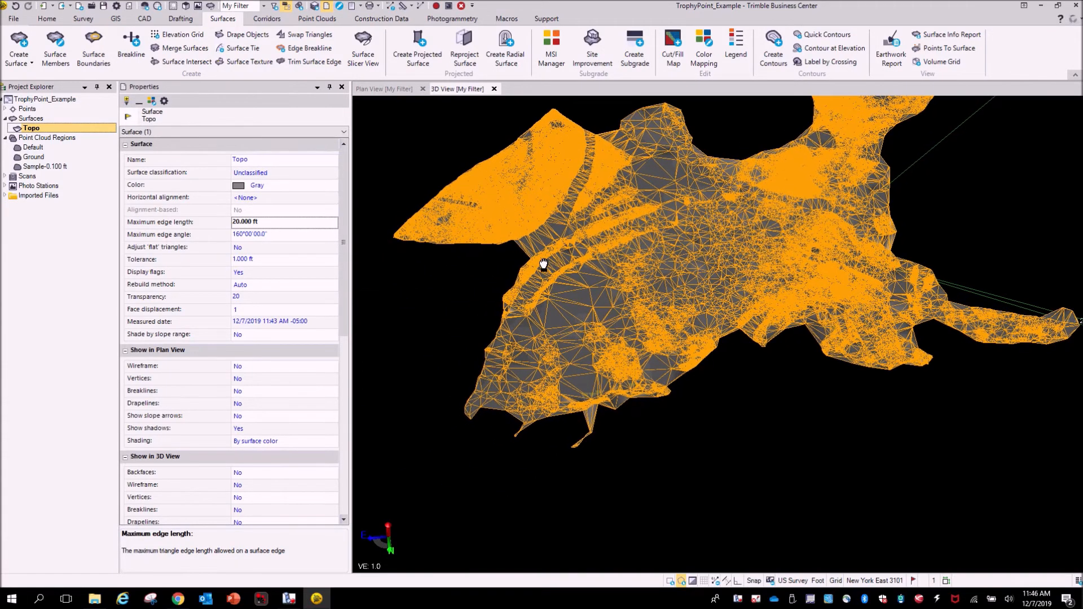
right_click_drag(619, 342, 763, 477)
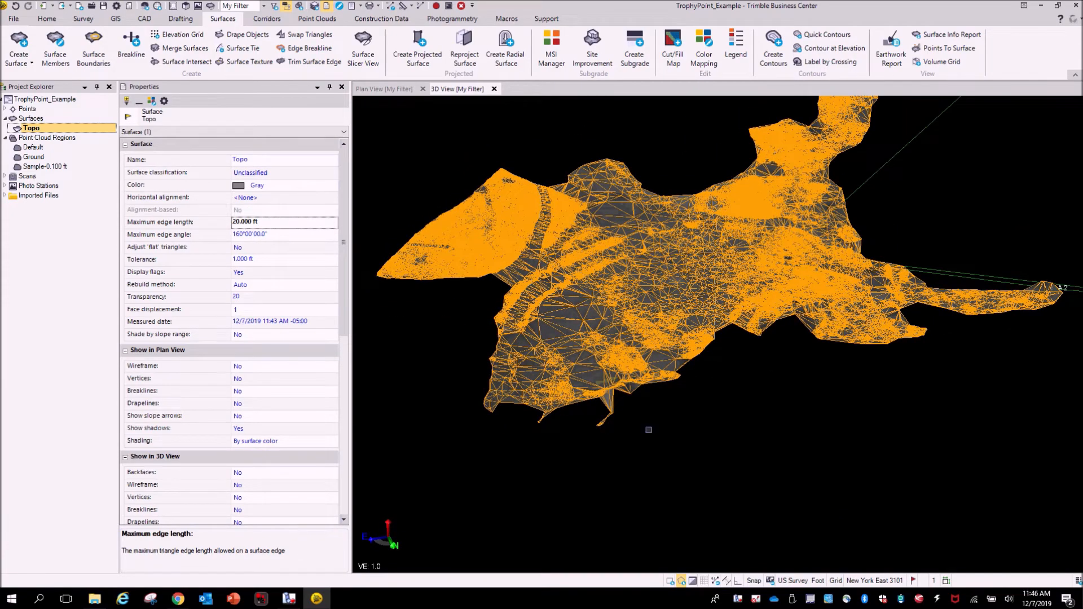
left_click(859, 468)
right_click_drag(642, 260, 609, 314)
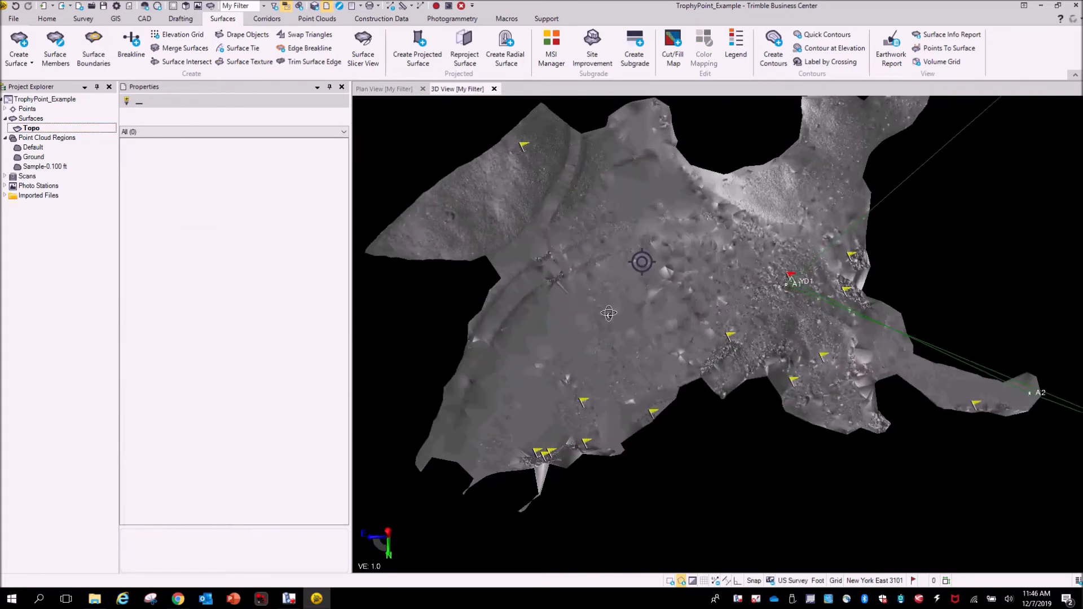
middle_click_drag(751, 290, 713, 412)
scroll(803, 285, "up", 3)
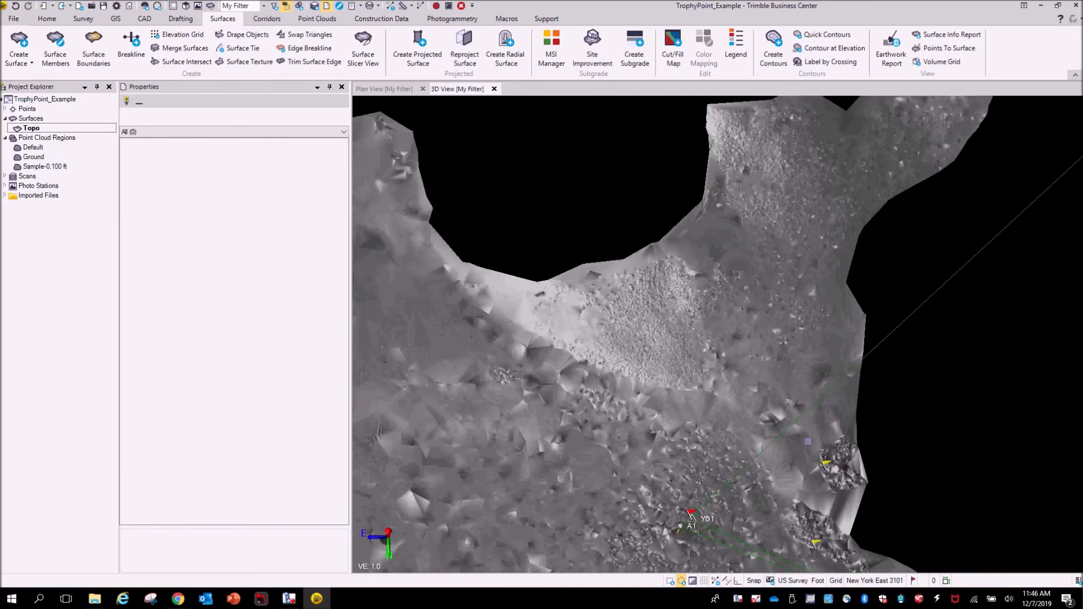
right_click_drag(758, 440, 736, 373)
scroll(736, 372, "down", 6)
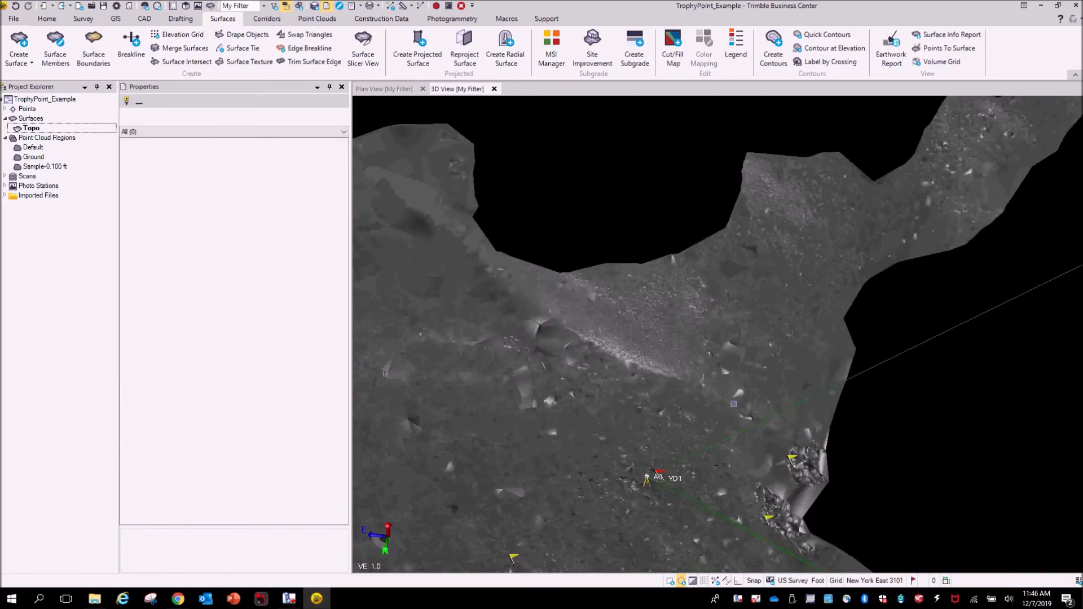
middle_click_drag(737, 370, 798, 291)
right_click_drag(698, 382, 716, 389)
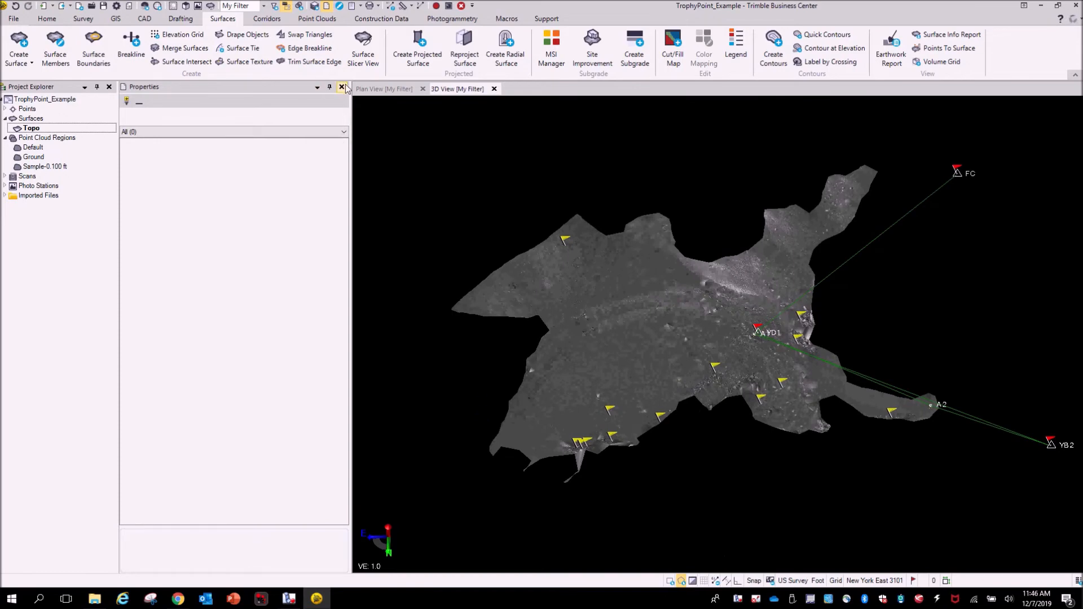
left_click(341, 87)
- Create quick contours on the Topo surface with a 1.000 ft contour interval and index contour frequency of 5
right_click_drag(572, 356, 539, 367)
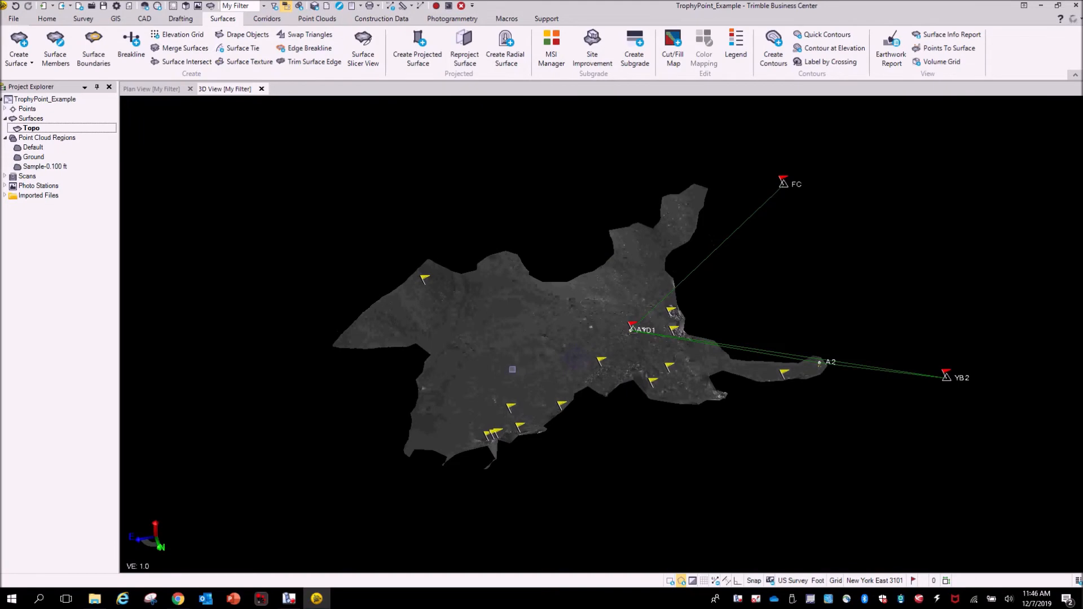
scroll(452, 384, "up", 5)
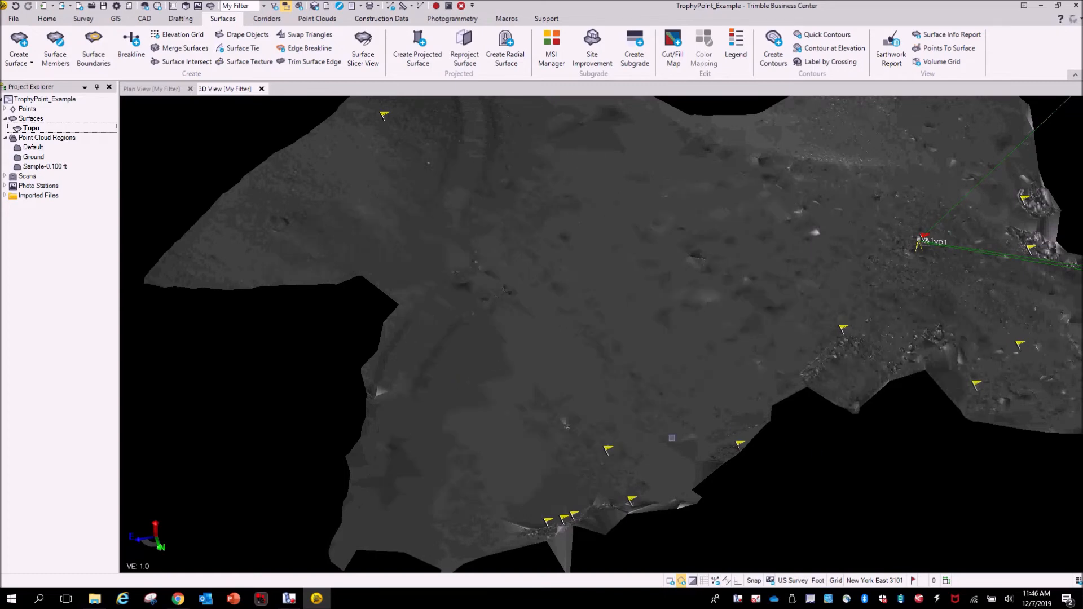
right_click_drag(672, 438, 720, 425)
scroll(657, 337, "down", 4)
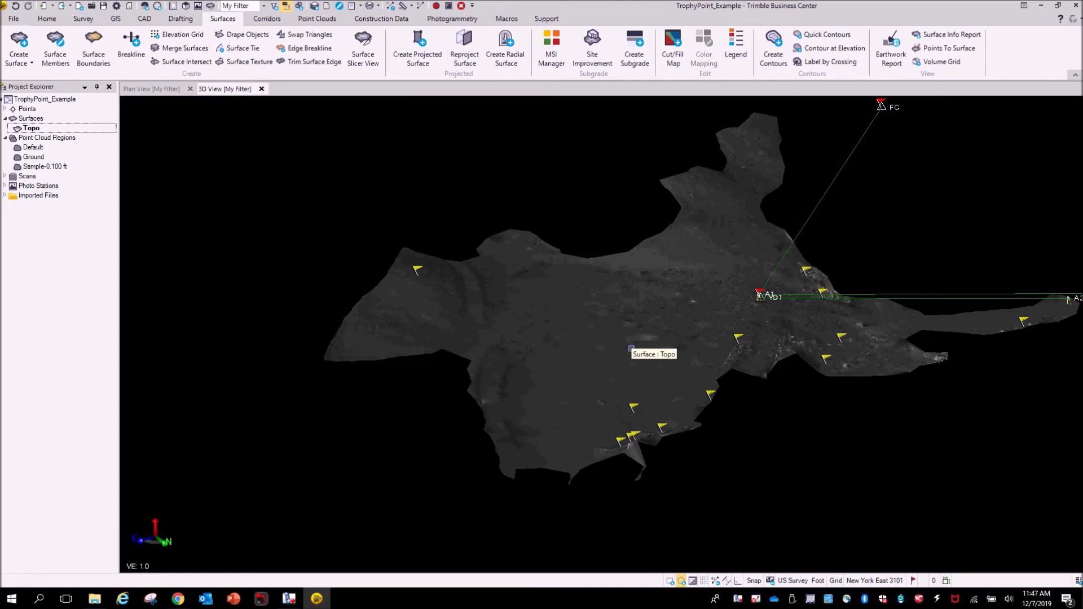
scroll(637, 373, "up", 2)
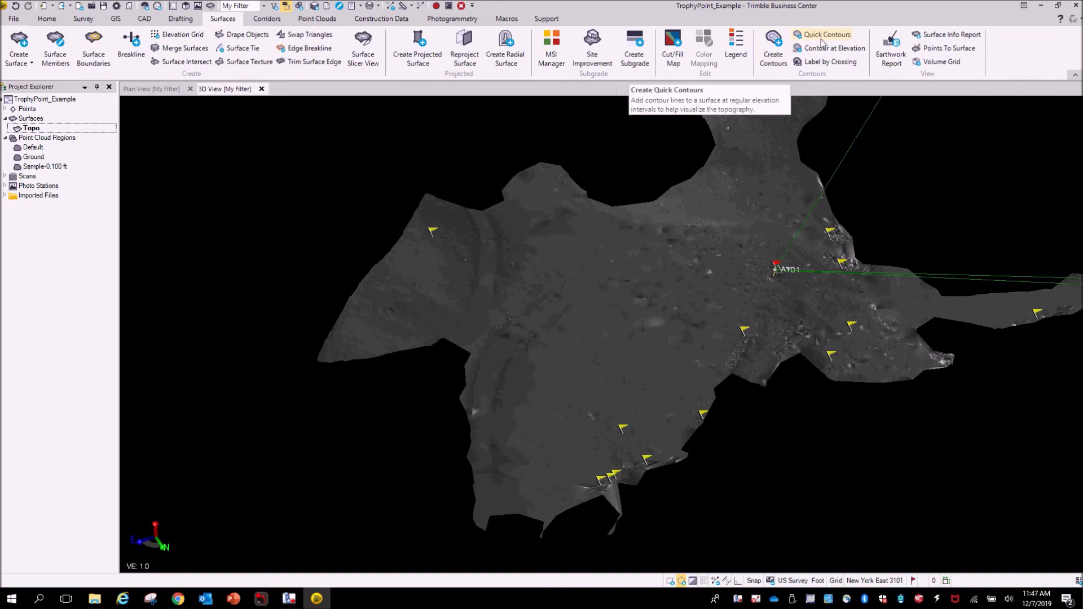
left_click(841, 38)
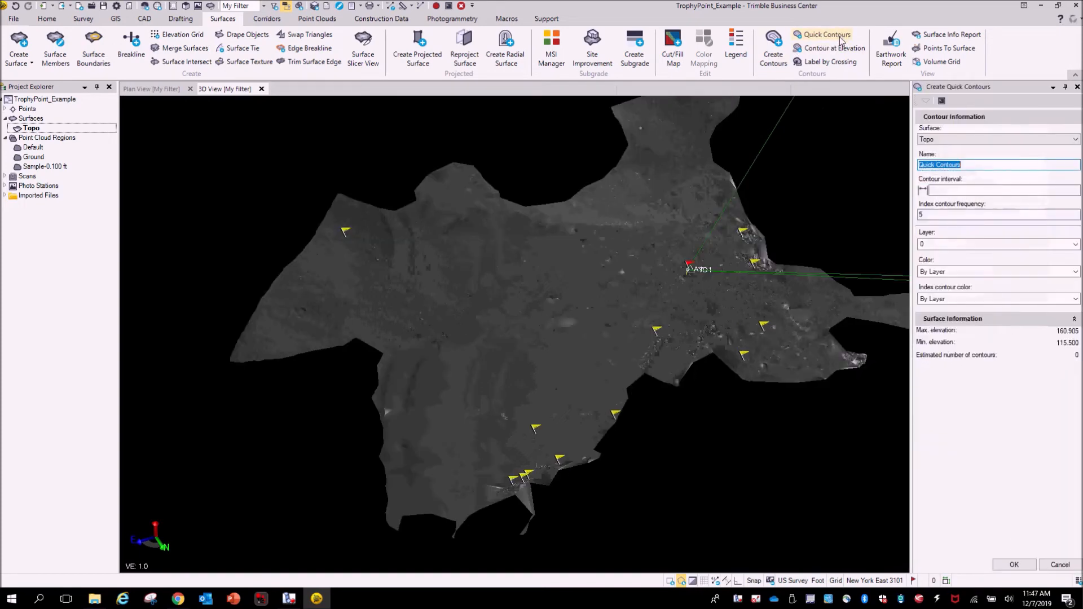
left_click(966, 190)
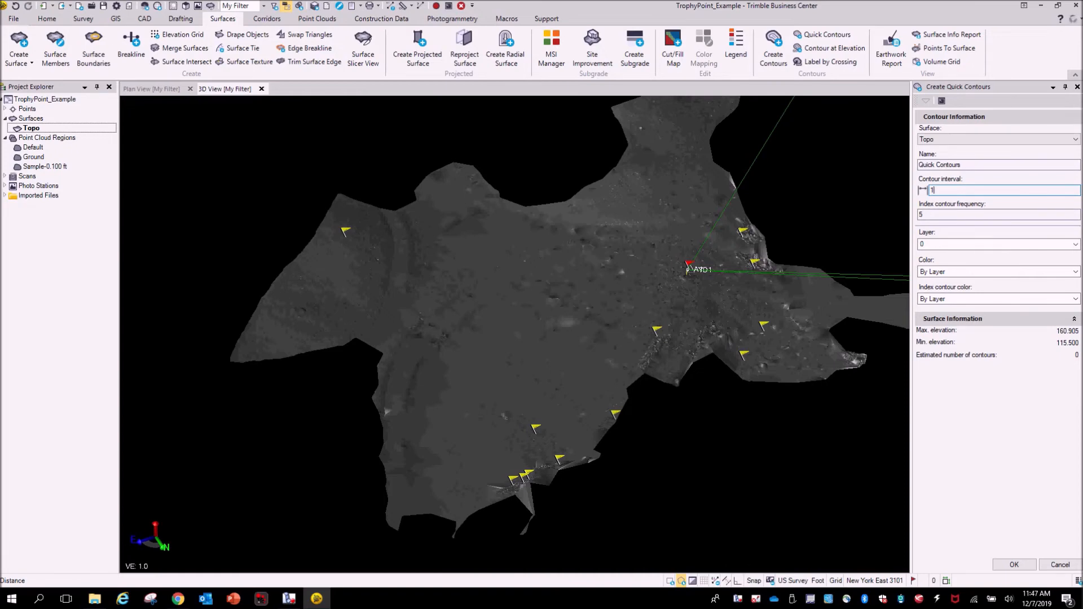
left_click(951, 217)
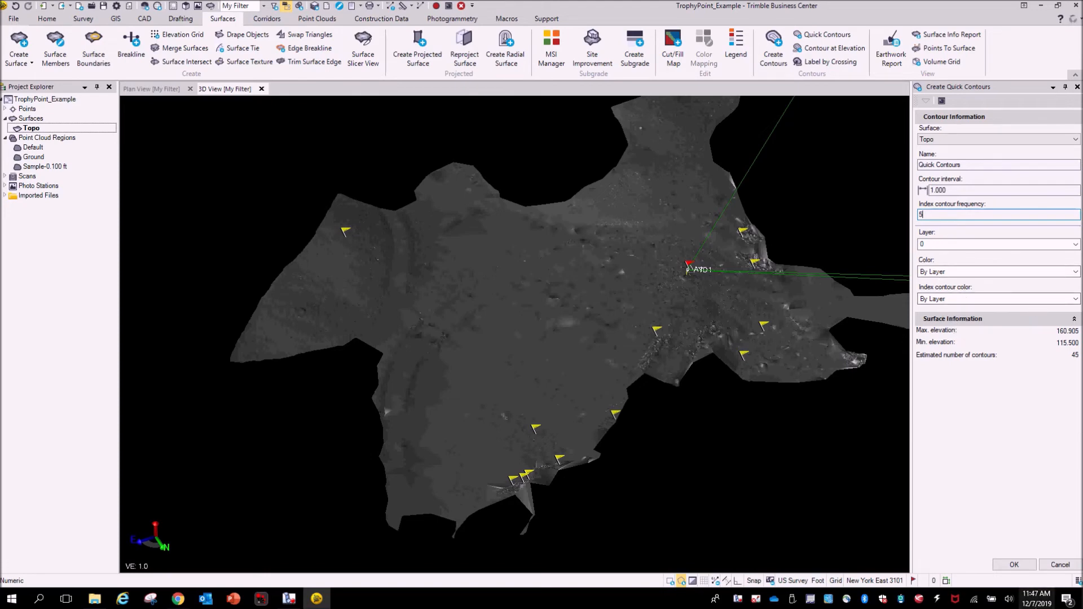
left_click(1019, 566)
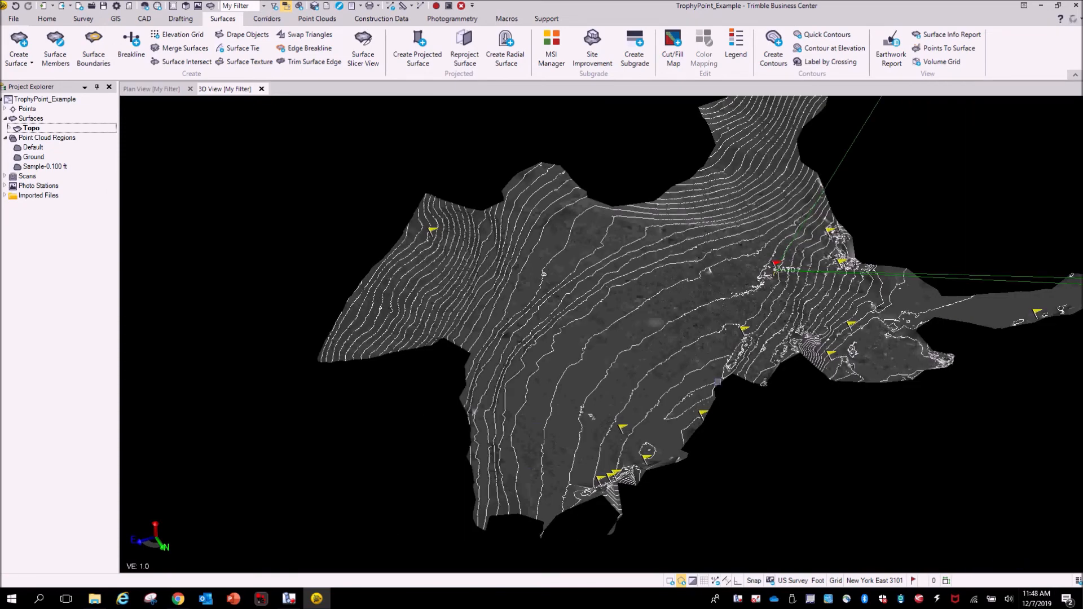
- Examine the contoured Topo surface in 3D, from close range out to the whole site
mouse_move(597, 382)
left_mouse_down()
mouse_move(633, 320)
mouse_move(621, 364)
left_mouse_up()
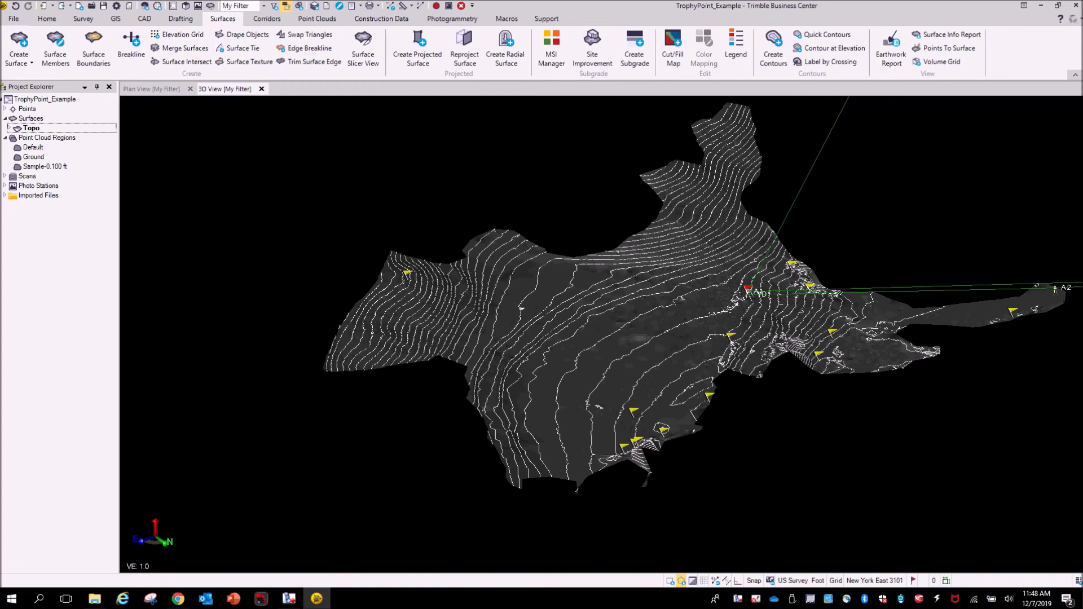
right_click_drag(731, 302, 690, 349)
scroll(411, 305, "up", 3)
scroll(410, 304, "up", 4)
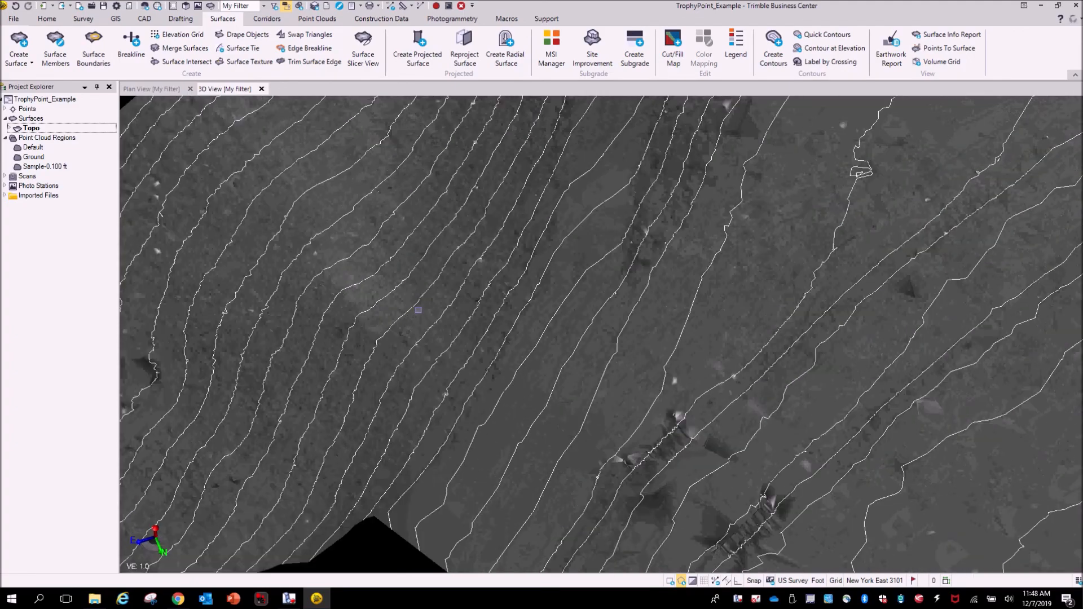
right_click_drag(427, 356, 346, 306)
scroll(639, 356, "down", 3)
scroll(639, 356, "down", 6)
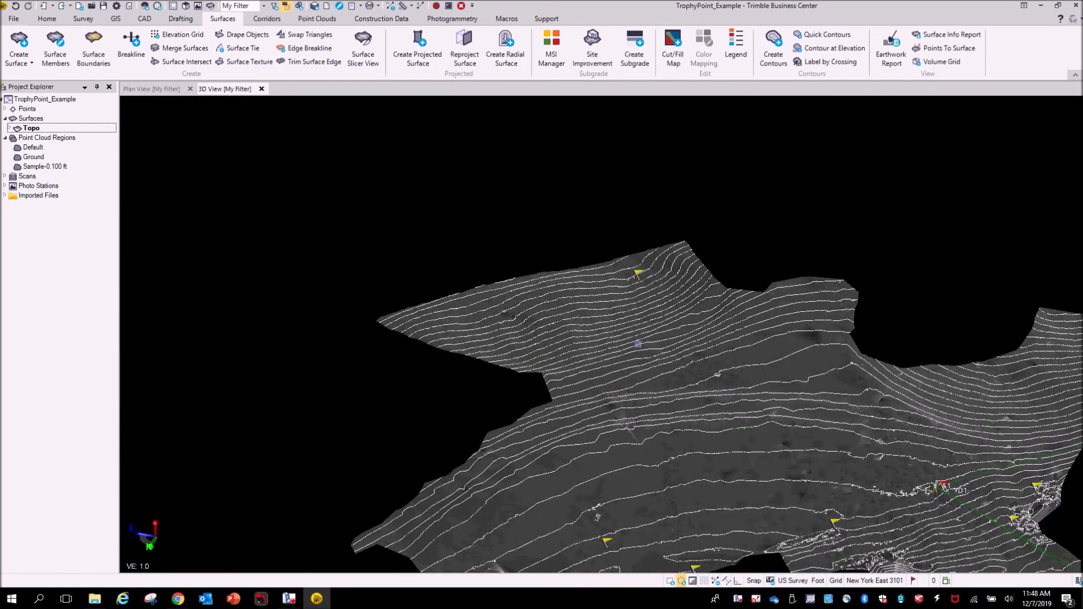
middle_click_drag(668, 338, 533, 260)
right_click_drag(604, 288, 604, 387)
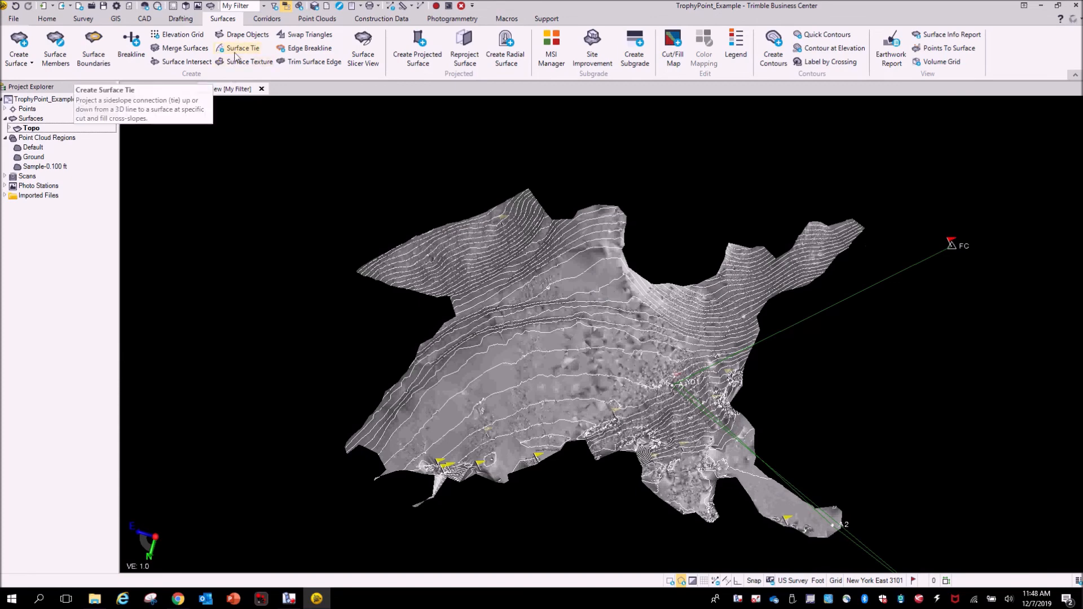
- Switch to a top-down view and toggle off the Topo surface's visibility
left_click(55, 19)
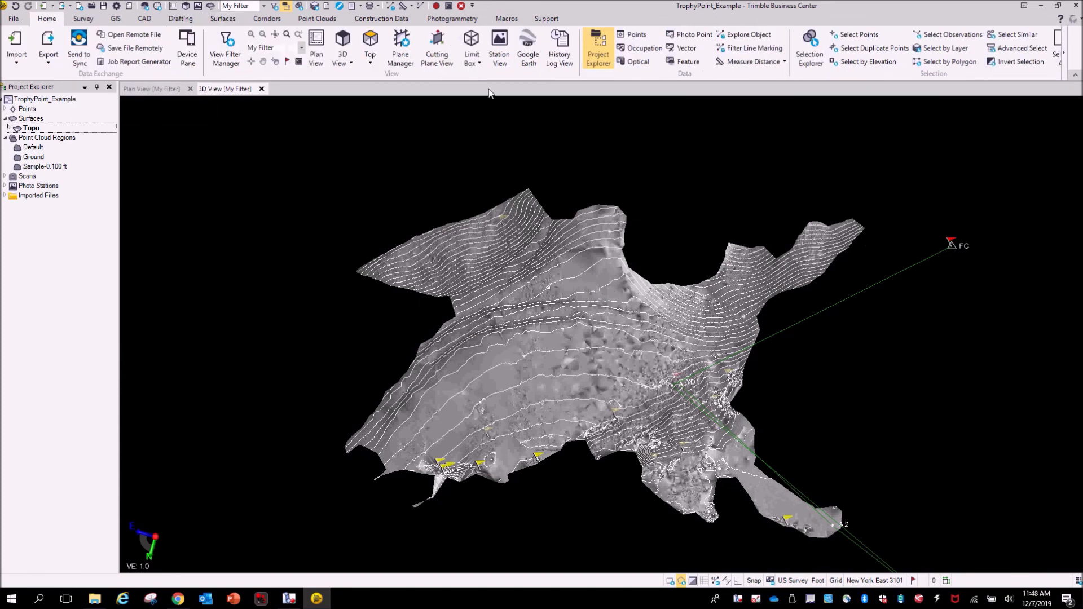
left_click(369, 40)
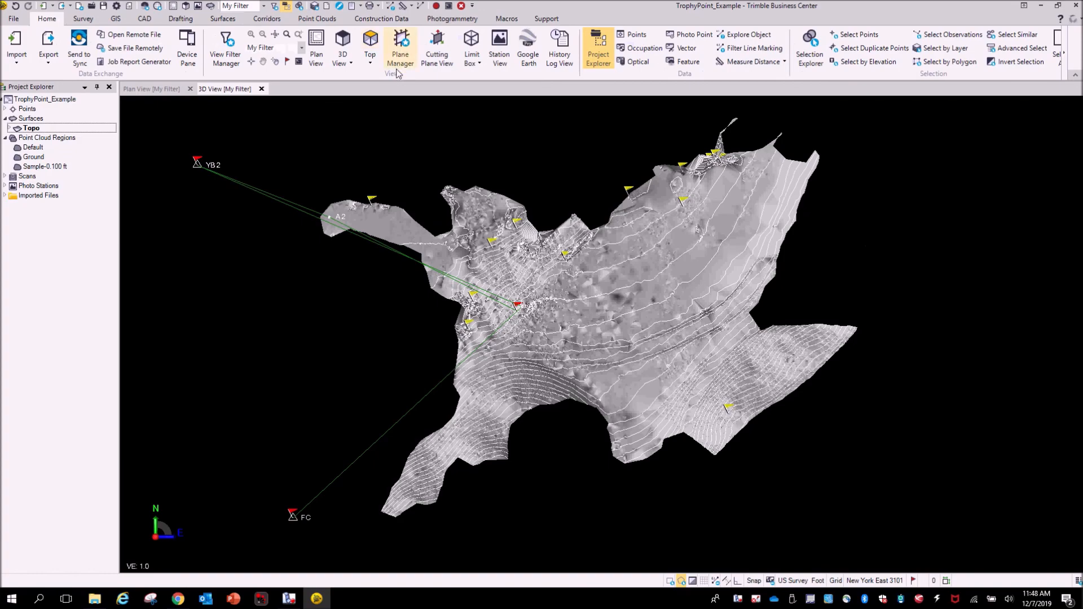
scroll(688, 452, "up", 5)
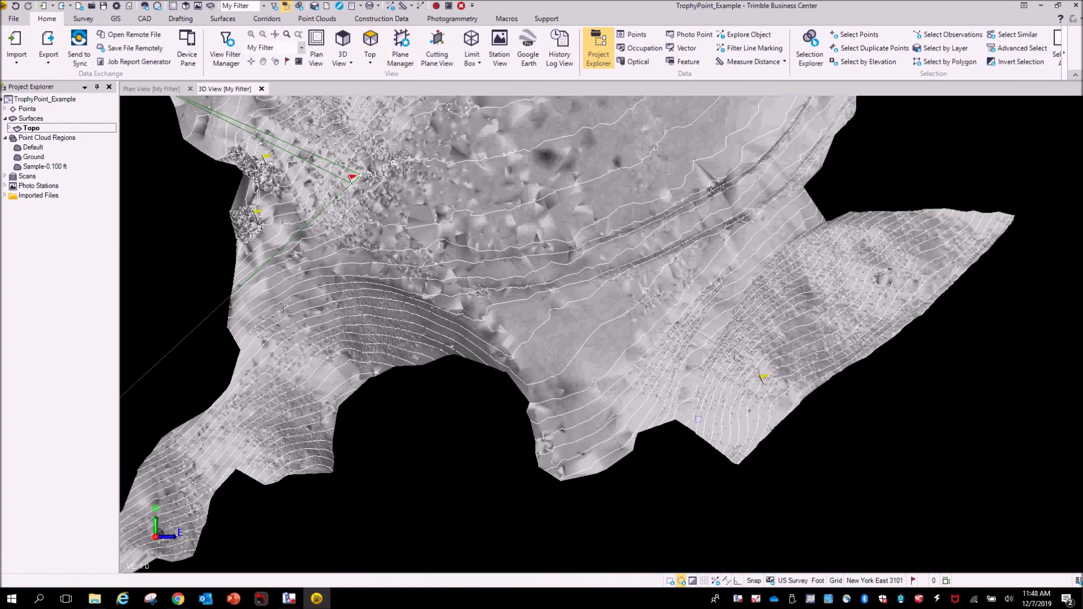
left_click(38, 129)
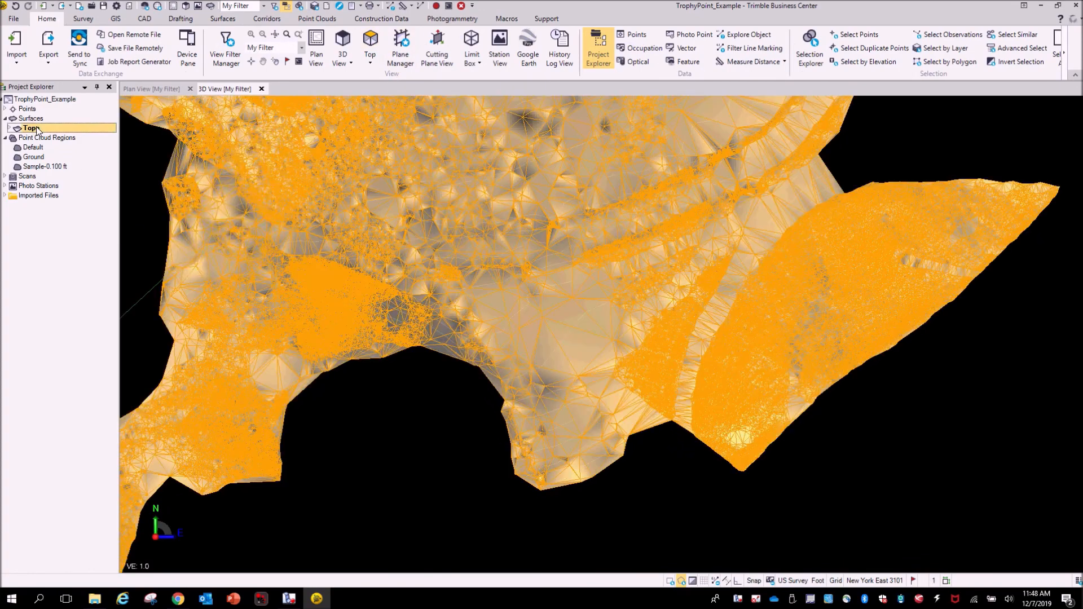
right_click(37, 129)
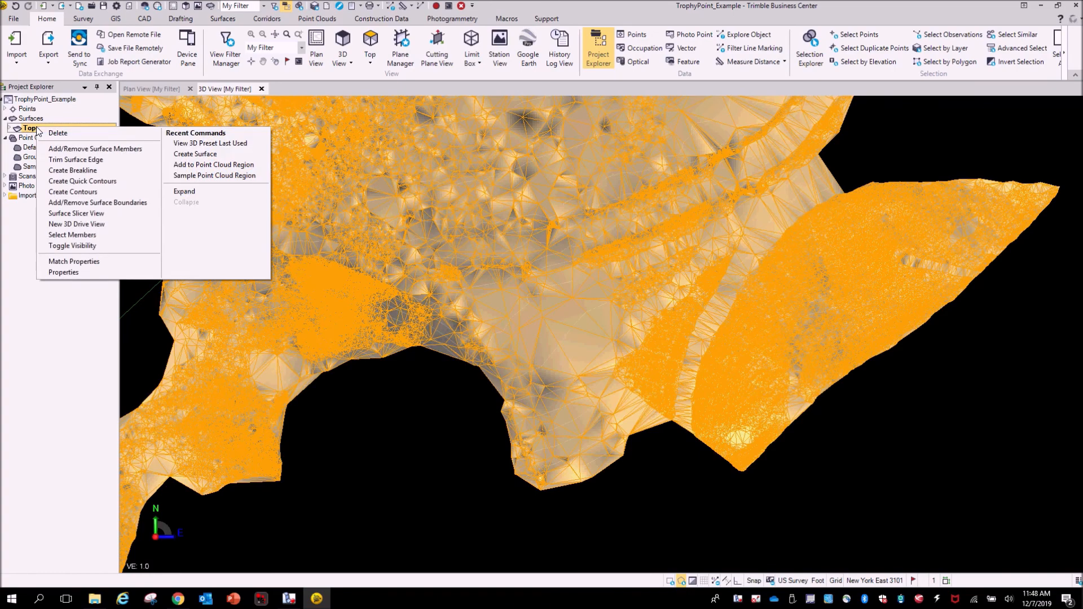
left_click(63, 245)
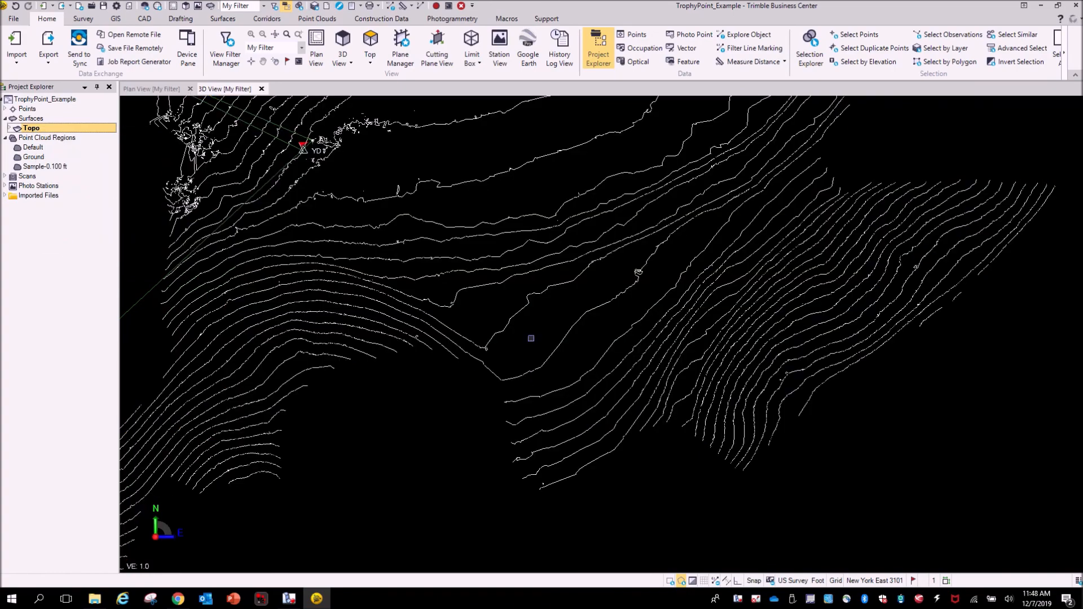
- Inspect the contour lines across the site from above
scroll(530, 338, "down", 5)
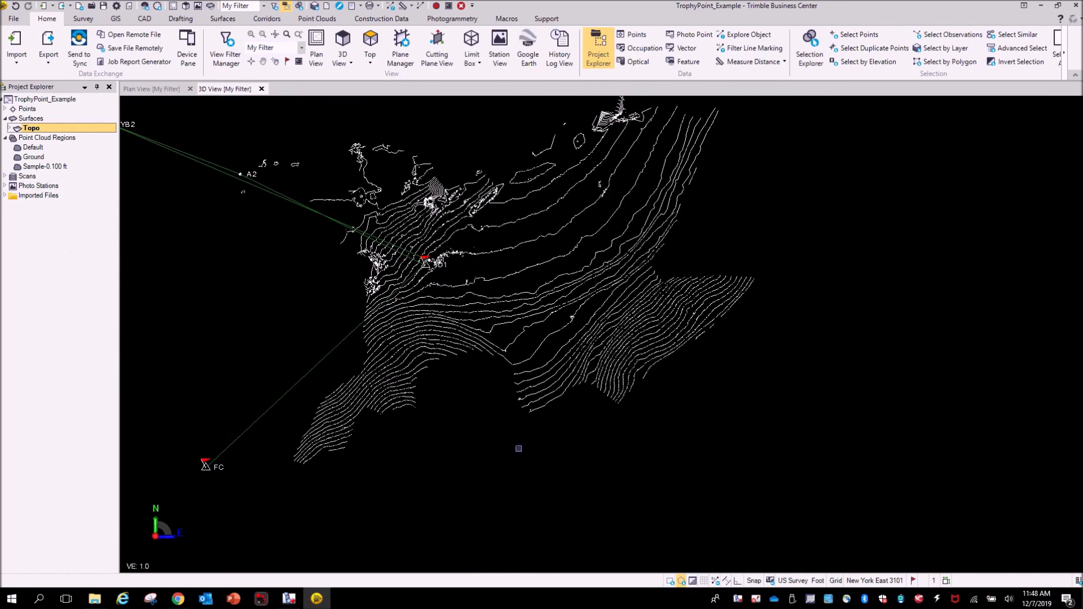
middle_click_drag(519, 449, 630, 493)
scroll(645, 353, "up", 3)
scroll(640, 353, "down", 3)
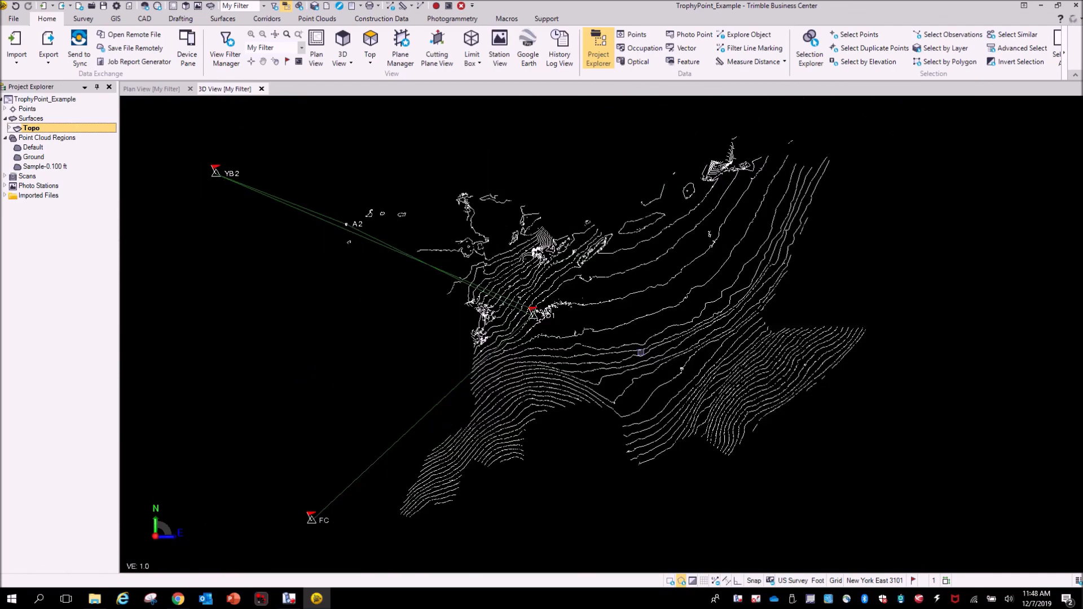
scroll(640, 352, "down", 1)
right_click_drag(638, 353, 641, 397)
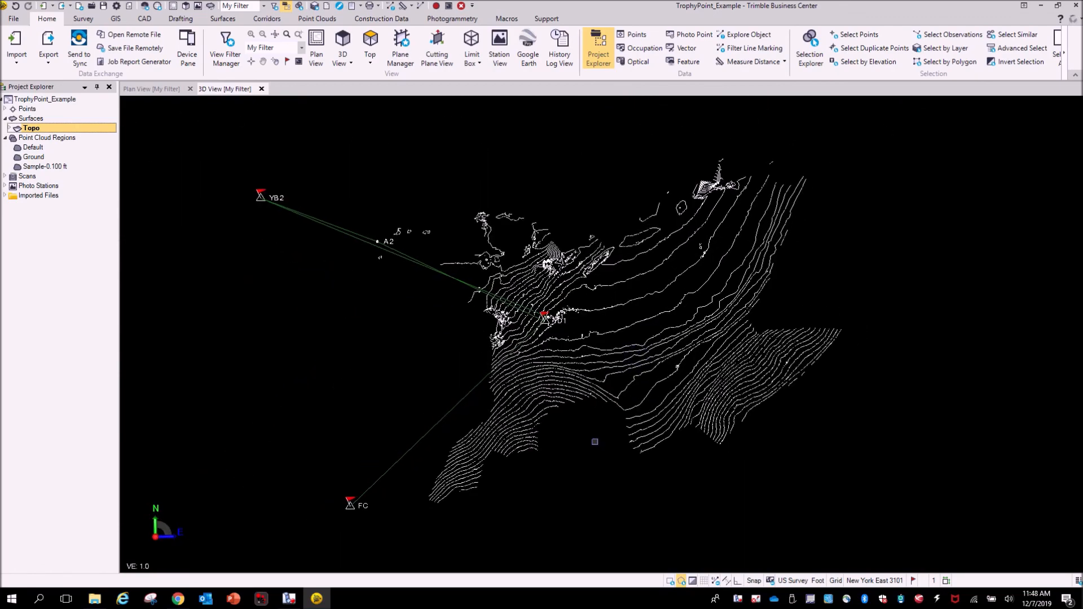
- Toggle the Topo surface's visibility back on in the 3D view
right_click(36, 131)
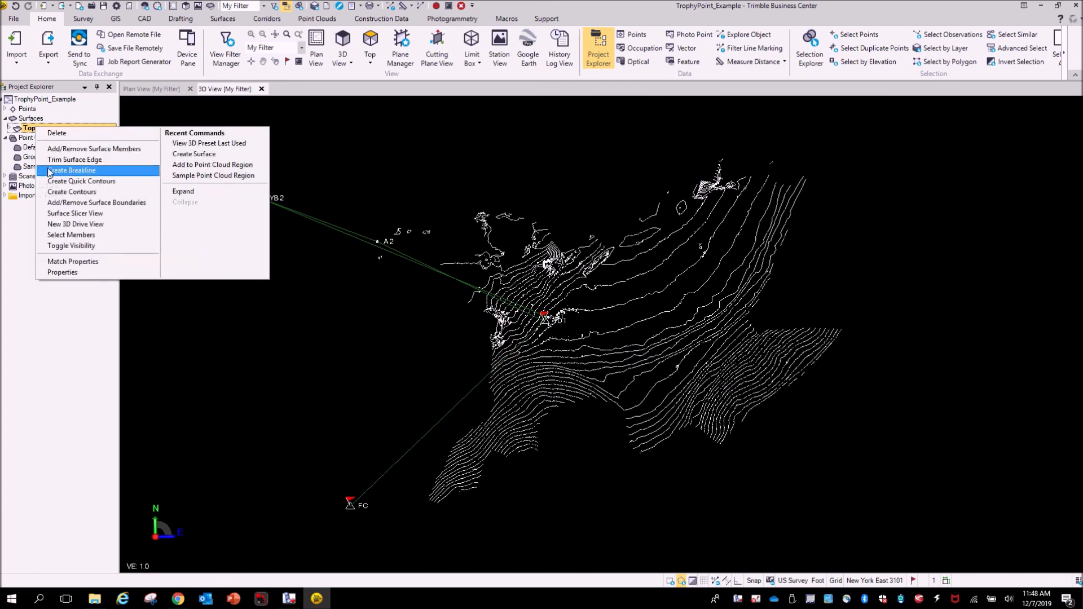
left_click(66, 246)
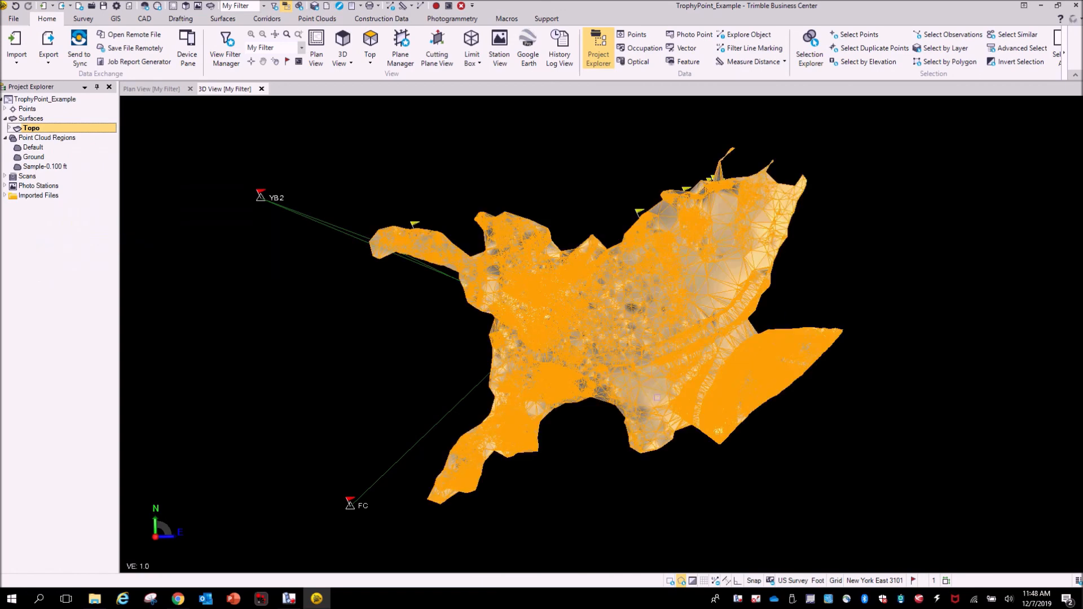
left_click(1008, 326)
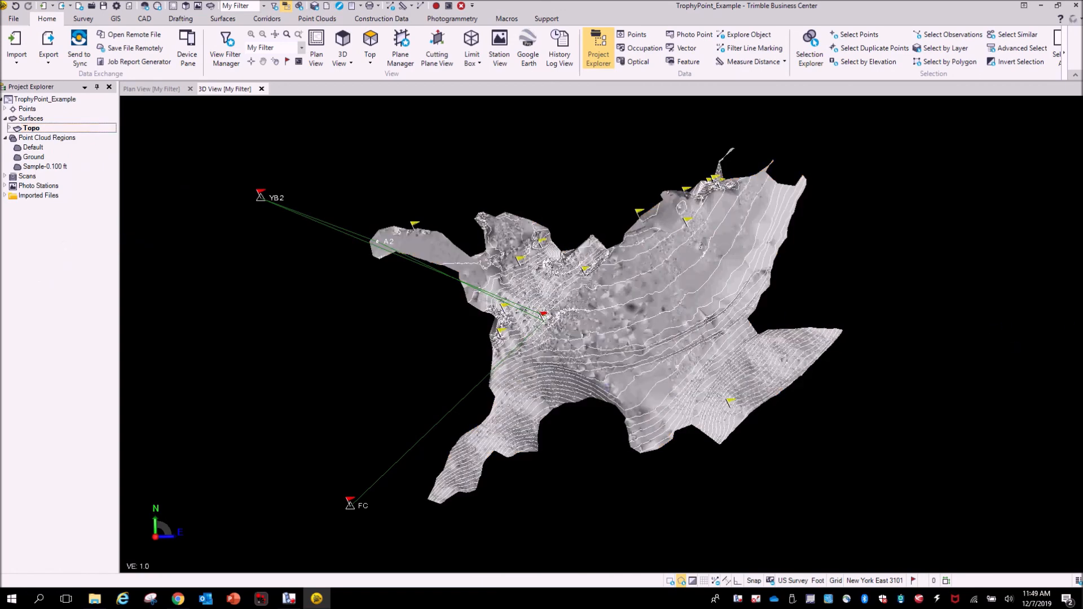
- Select the Topo surface and start an export using the Construction category's LandXML exporter
left_click(637, 390)
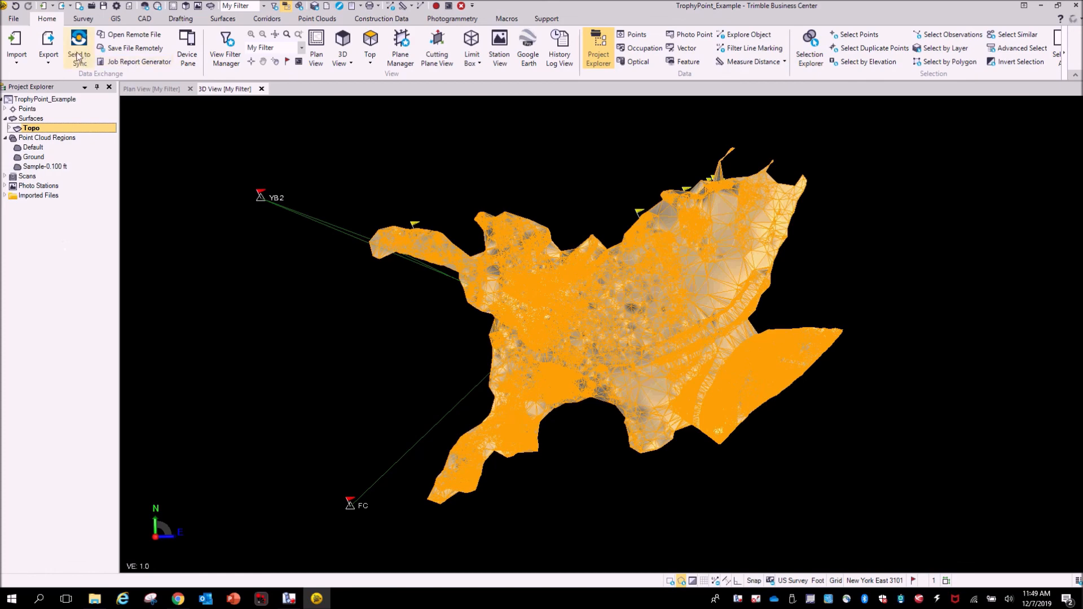
left_click(47, 45)
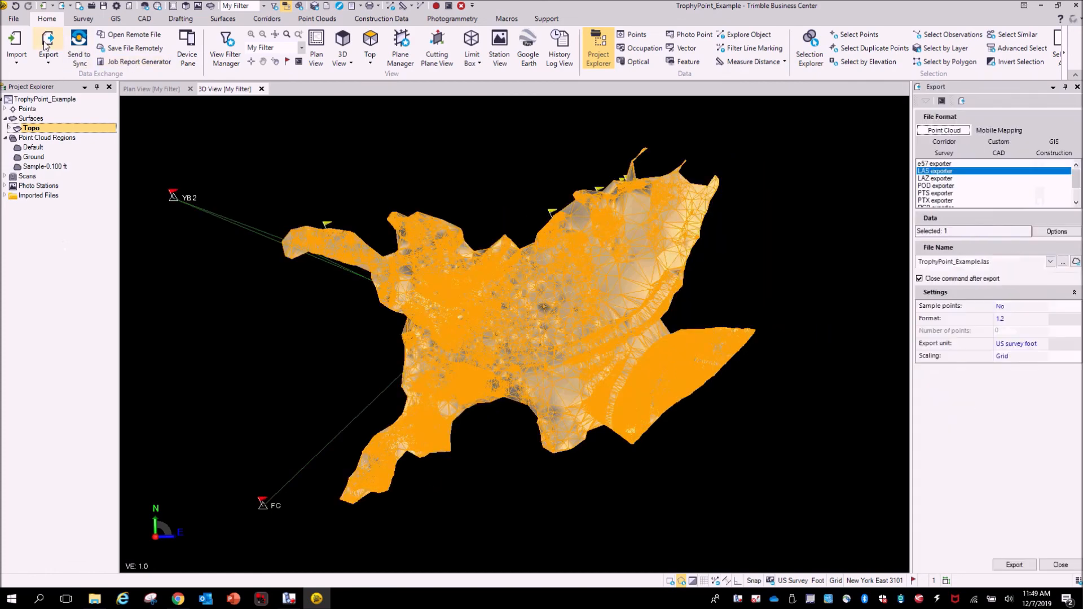
left_click(1054, 153)
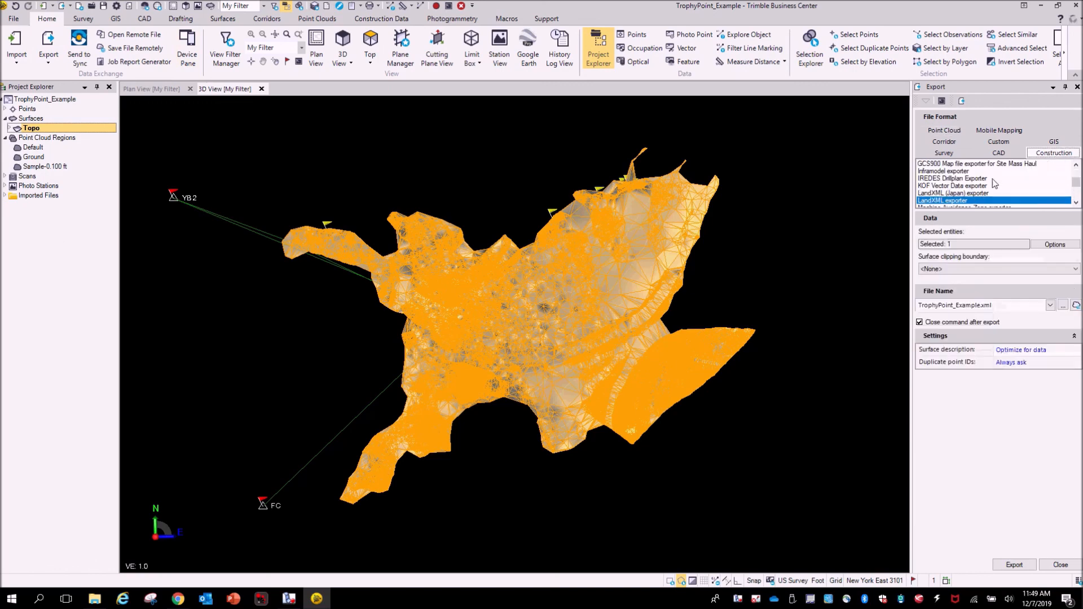